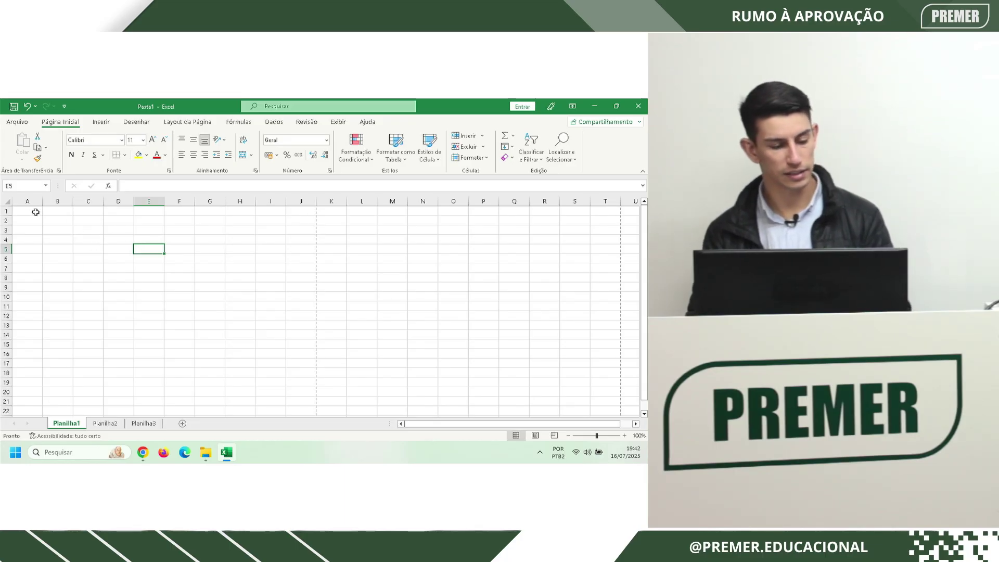
{"action": "left_click_drag", "start_coordinate": [36, 210], "coordinate": [541, 409]}
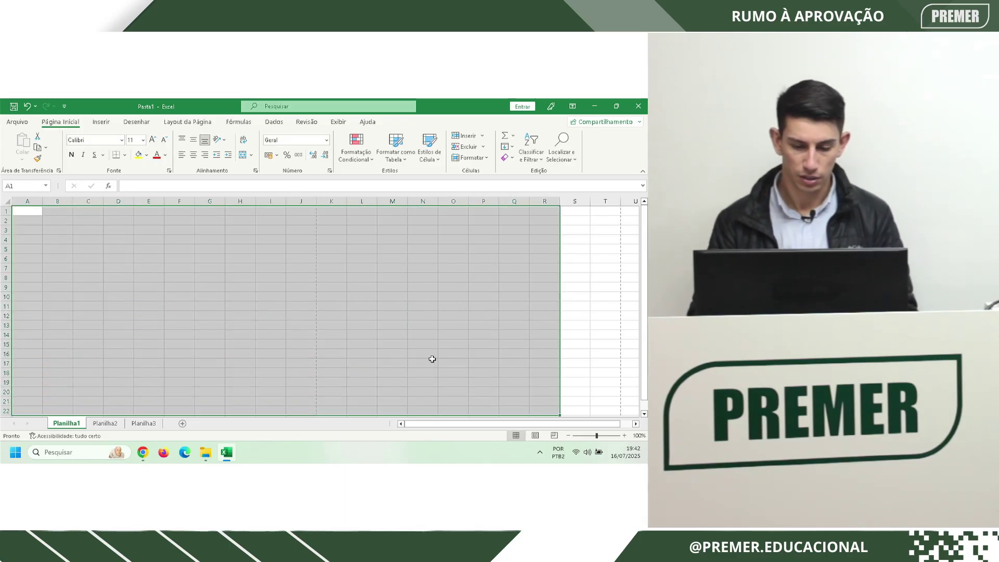
{"action": "left_click", "coordinate": [394, 276]}
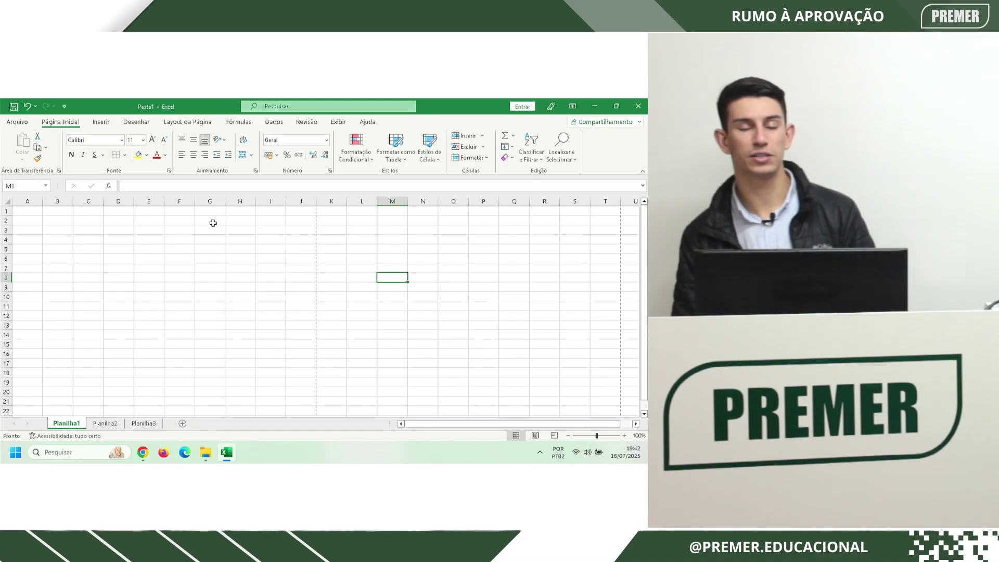
Switch the sheet to Page Layout view and look through its pages
{"action": "left_click", "coordinate": [534, 435]}
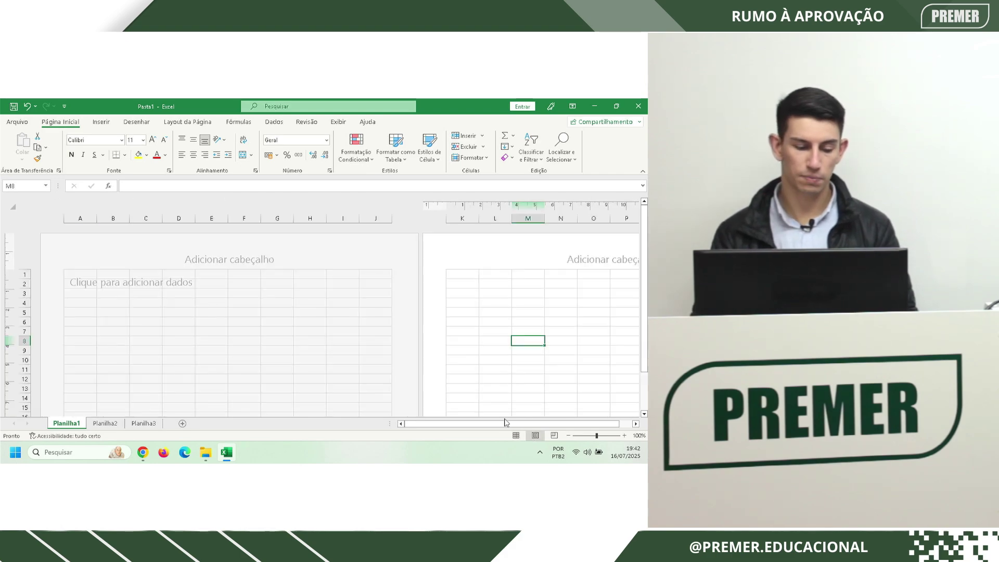
{"action": "scroll", "coordinate": [108, 270], "scroll_direction": "down", "scroll_amount": 1}
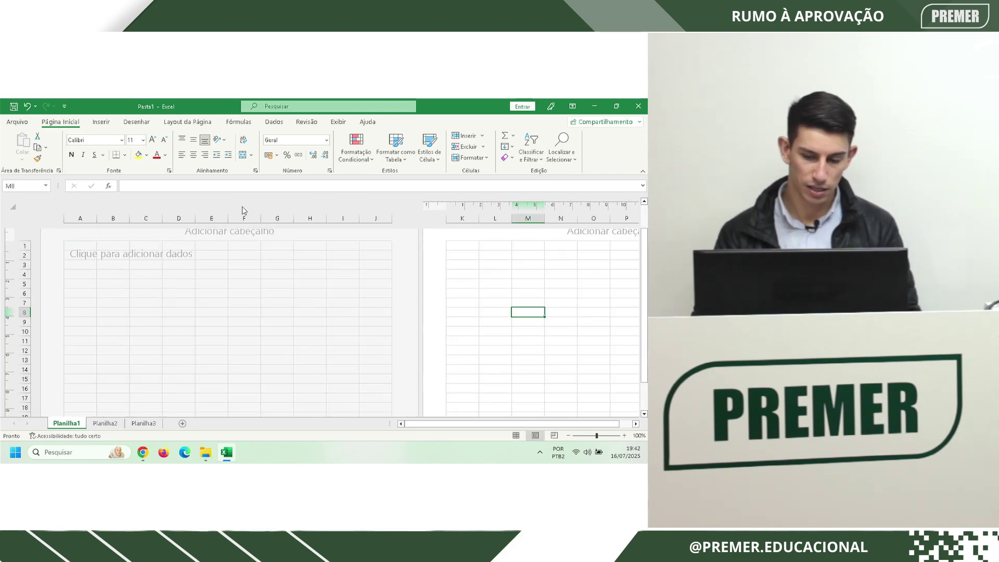
{"action": "scroll", "coordinate": [214, 283], "scroll_direction": "down", "scroll_amount": 8}
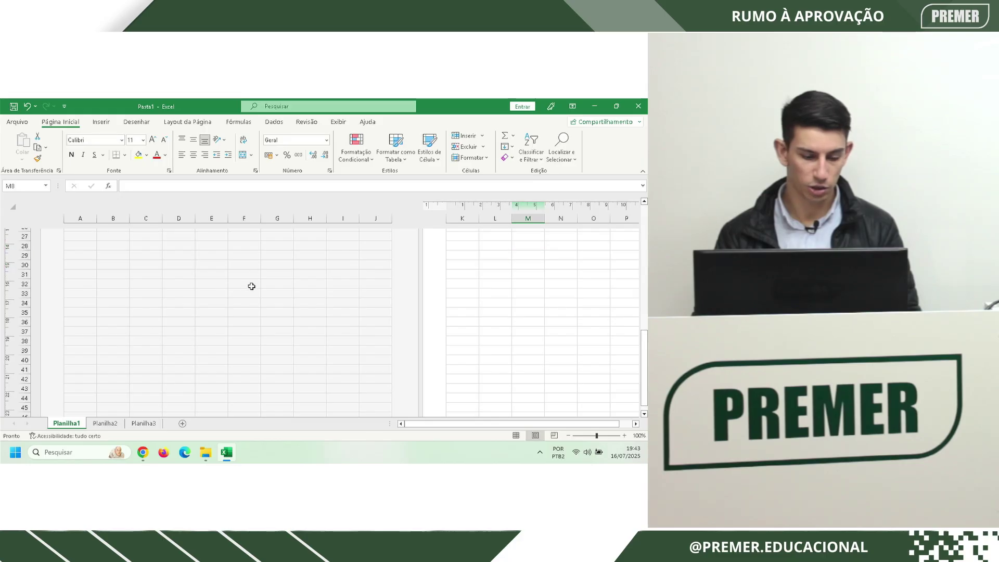
{"action": "scroll", "coordinate": [216, 283], "scroll_direction": "down", "scroll_amount": 10}
{"action": "scroll", "coordinate": [216, 284], "scroll_direction": "up", "scroll_amount": 5}
{"action": "scroll", "coordinate": [302, 322], "scroll_direction": "up", "scroll_amount": 6}
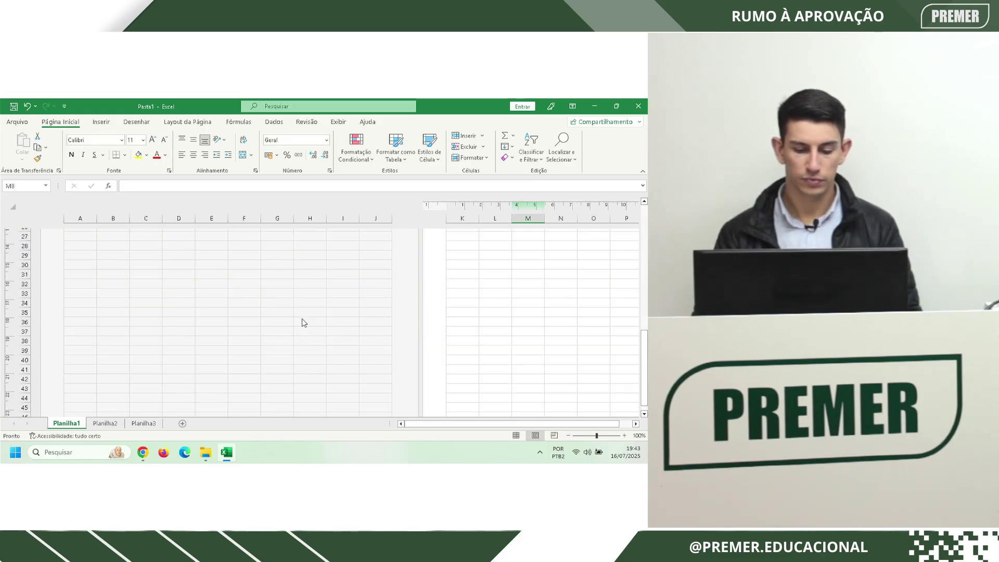
{"action": "scroll", "coordinate": [301, 318], "scroll_direction": "up", "scroll_amount": 10}
Examine the extent of the first page, checking cells A1 and J1 and down to cell A50
{"action": "left_click", "coordinate": [60, 283]}
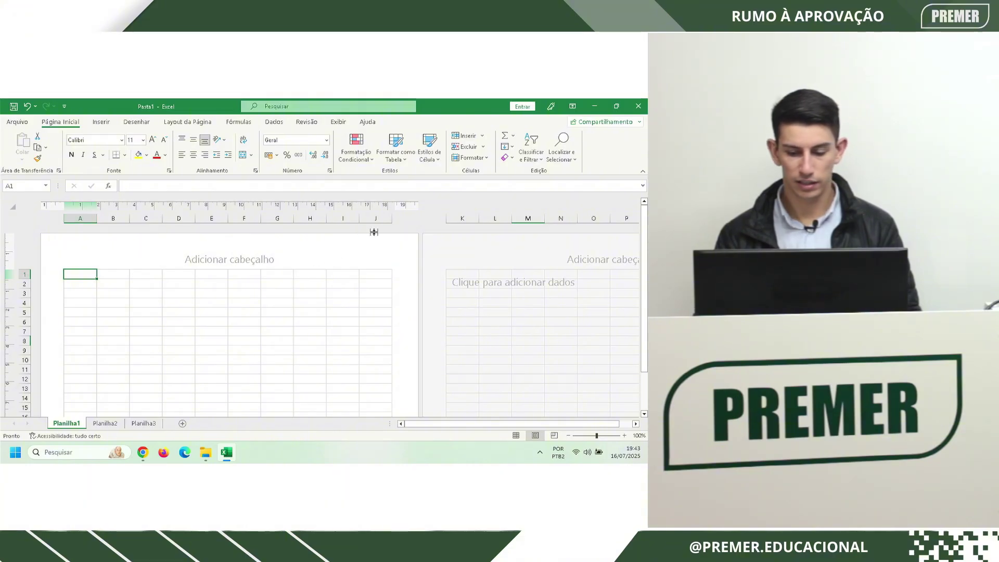
{"action": "left_click", "coordinate": [378, 273]}
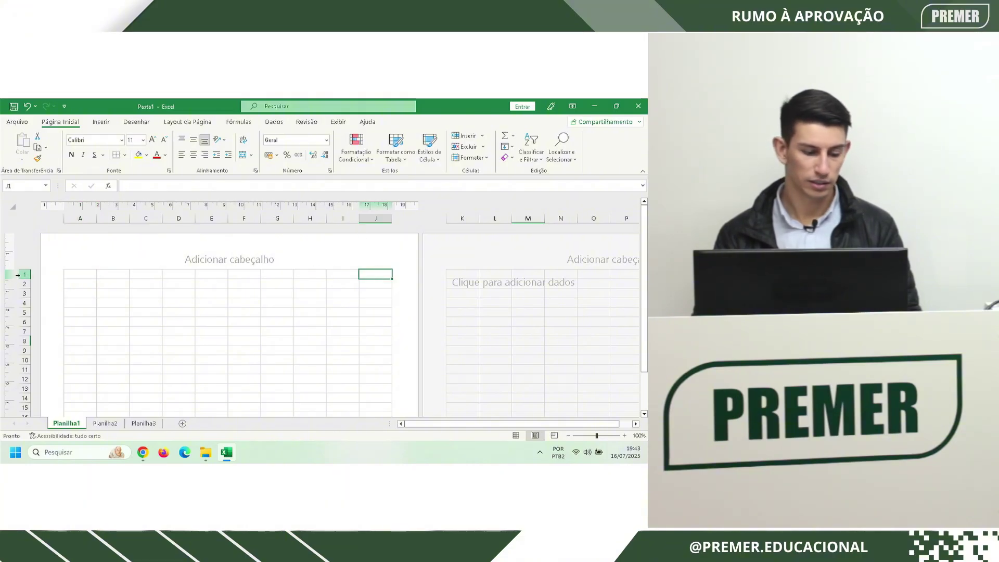
{"action": "left_click", "coordinate": [65, 274]}
{"action": "scroll", "coordinate": [67, 275], "scroll_direction": "down", "scroll_amount": 12}
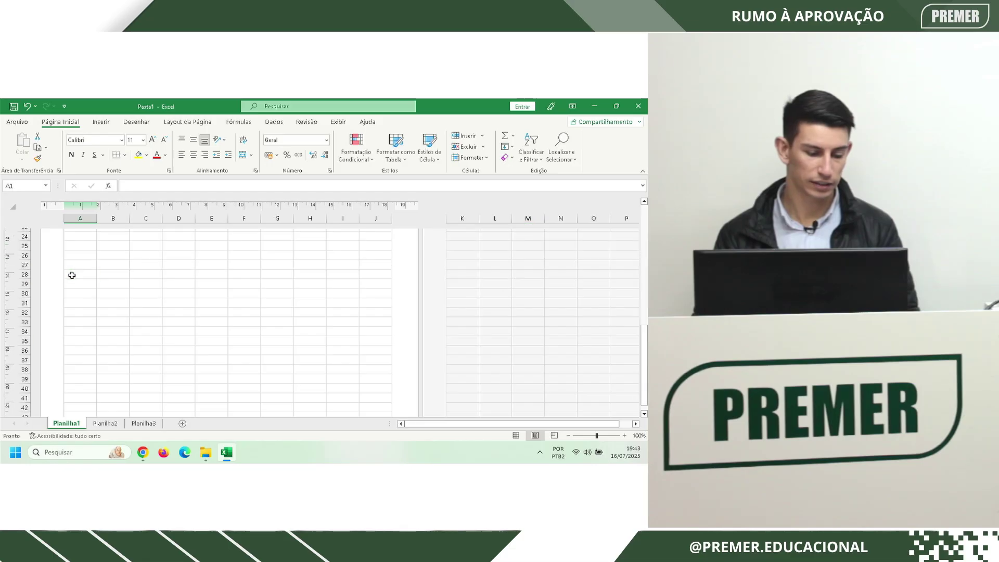
{"action": "left_click", "coordinate": [70, 282]}
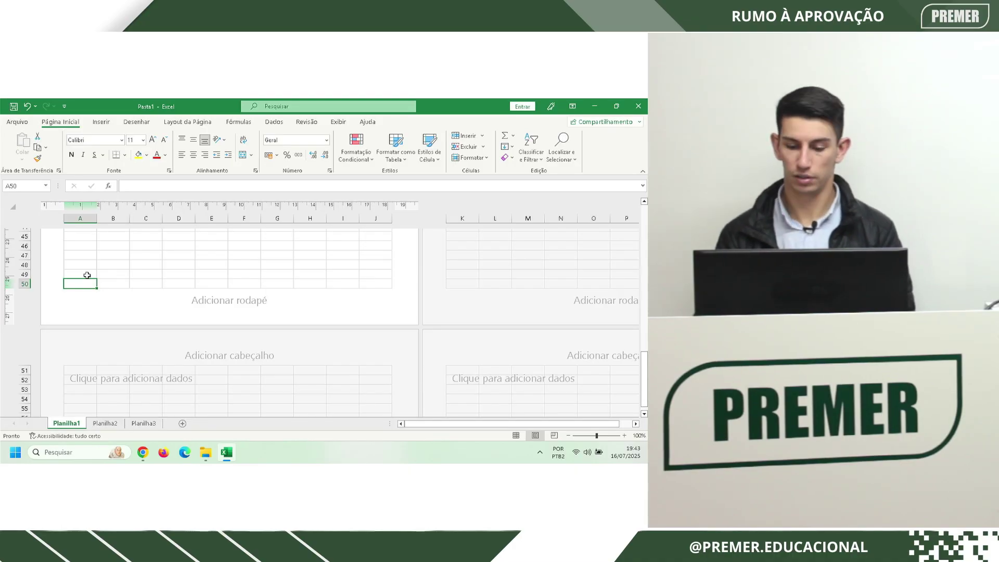
{"action": "scroll", "coordinate": [200, 322], "scroll_direction": "up", "scroll_amount": 15}
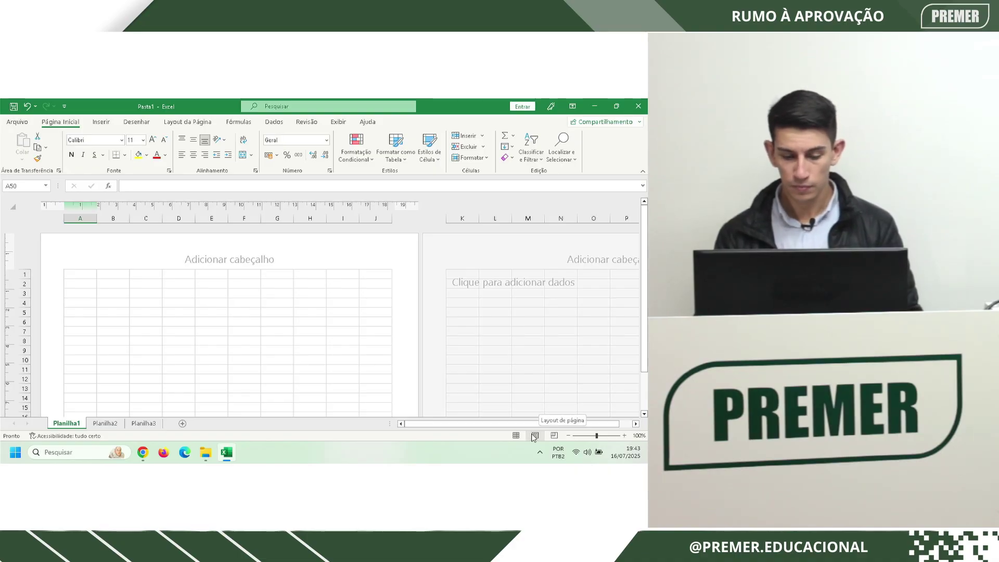
Return to Normal view and examine the page break lines next to row 50 and column J
{"action": "left_click", "coordinate": [515, 435]}
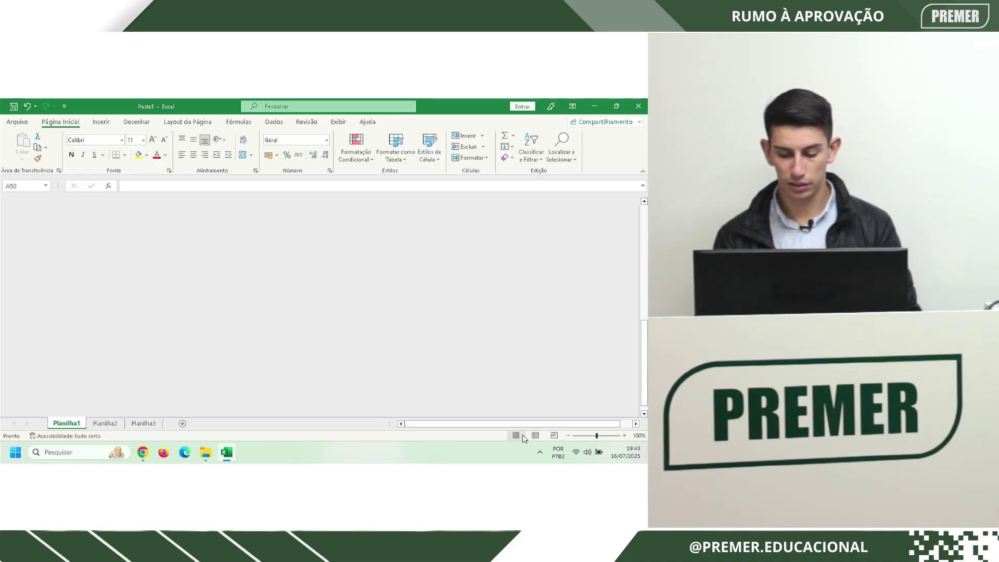
{"action": "scroll", "coordinate": [338, 355], "scroll_direction": "up", "scroll_amount": 2}
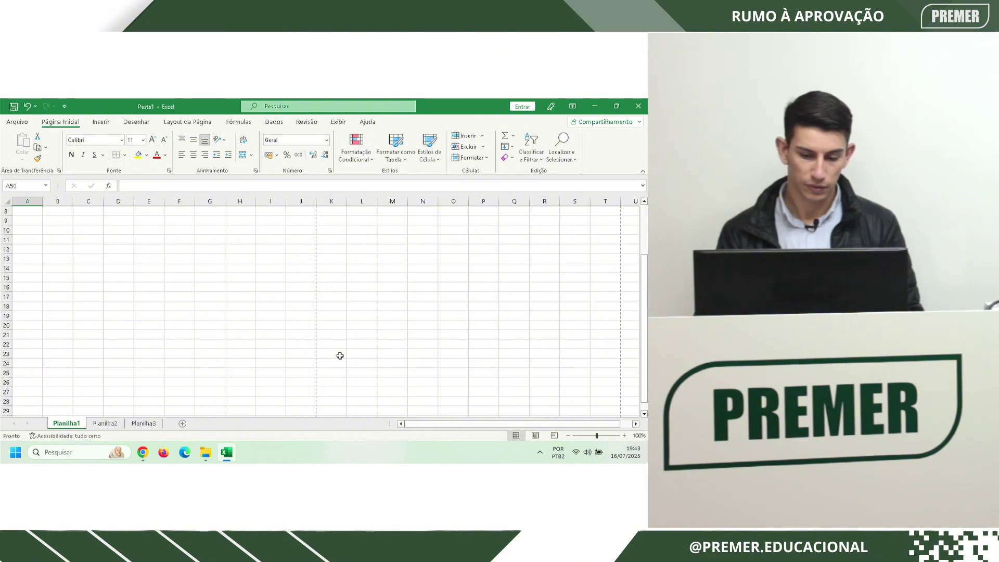
{"action": "scroll", "coordinate": [312, 279], "scroll_direction": "down", "scroll_amount": 4}
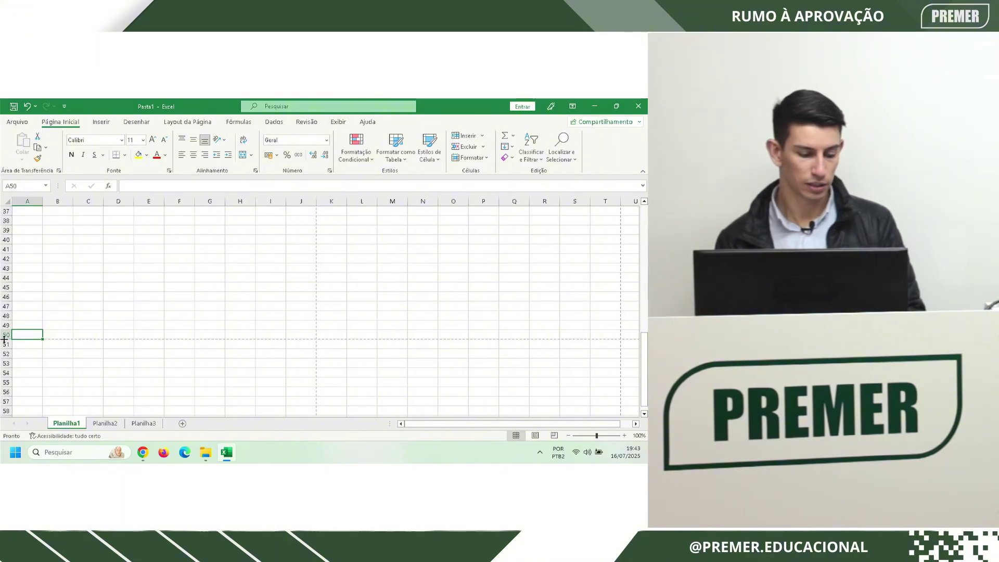
{"action": "key", "text": "shift+space"}
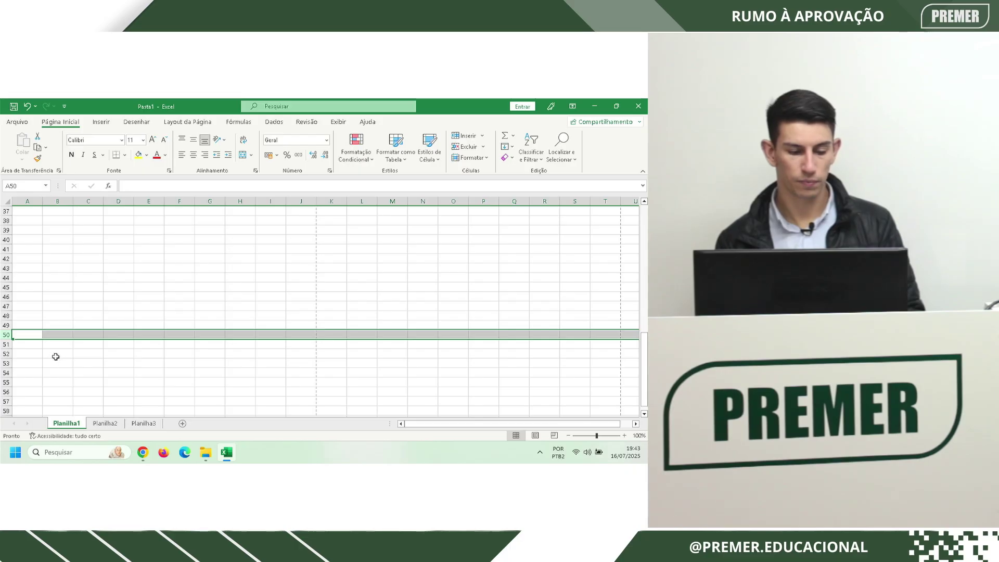
{"action": "left_click", "coordinate": [300, 200]}
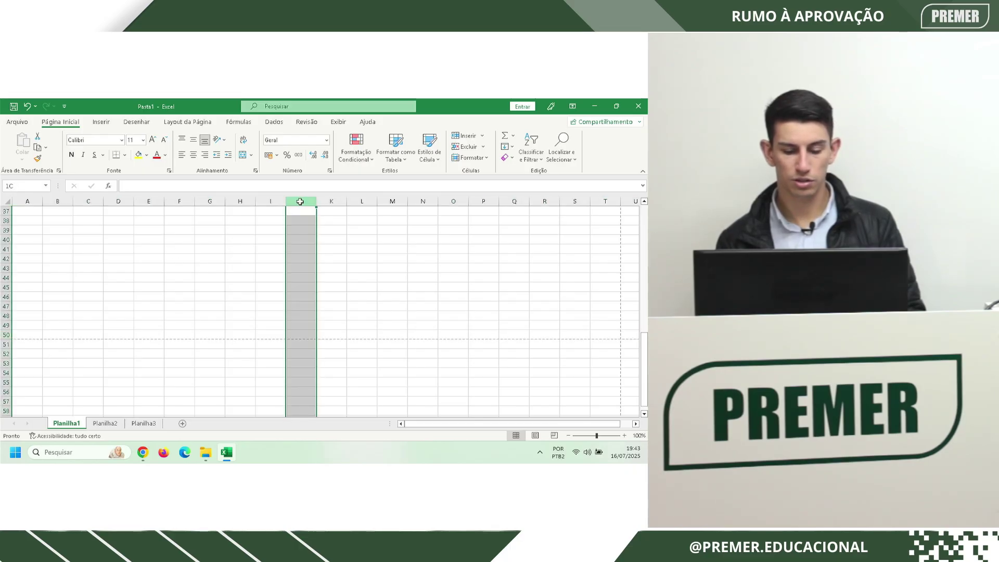
{"action": "left_click", "coordinate": [337, 327]}
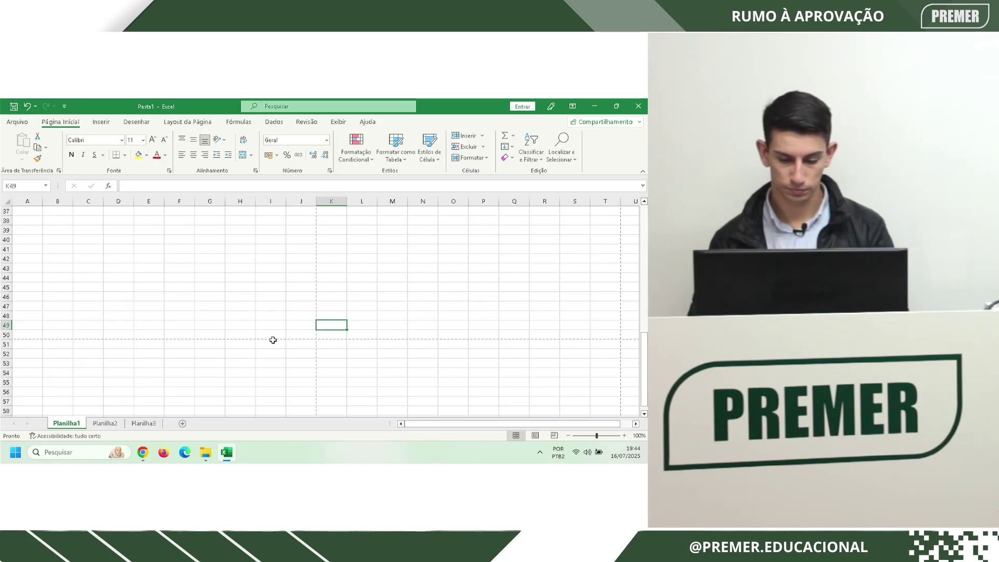
Inspect the sheet in Page Break Preview with cell A1 selected, and return to Normal view
{"action": "left_click", "coordinate": [555, 436]}
{"action": "scroll", "coordinate": [392, 296], "scroll_direction": "up", "scroll_amount": 6}
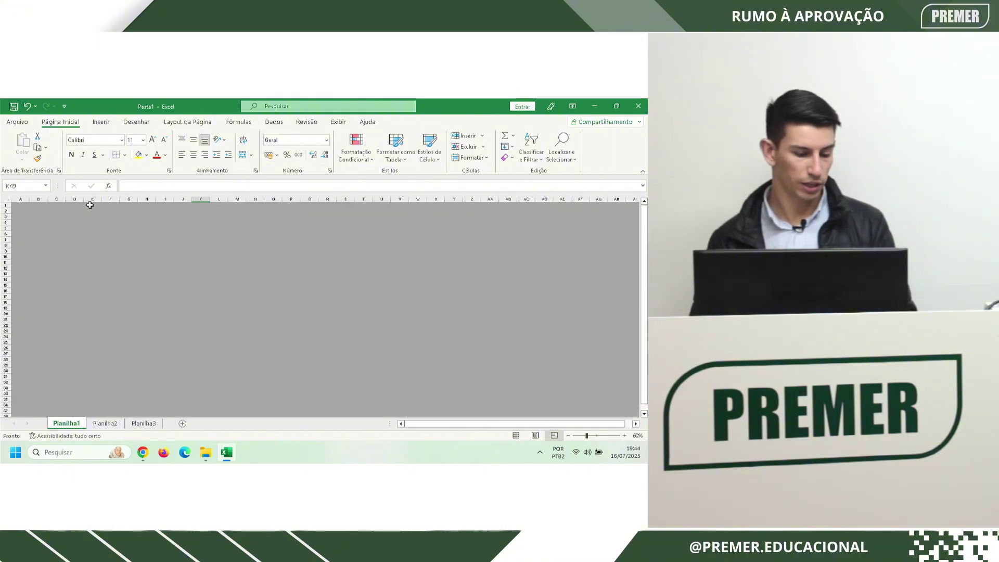
{"action": "left_click", "coordinate": [23, 209]}
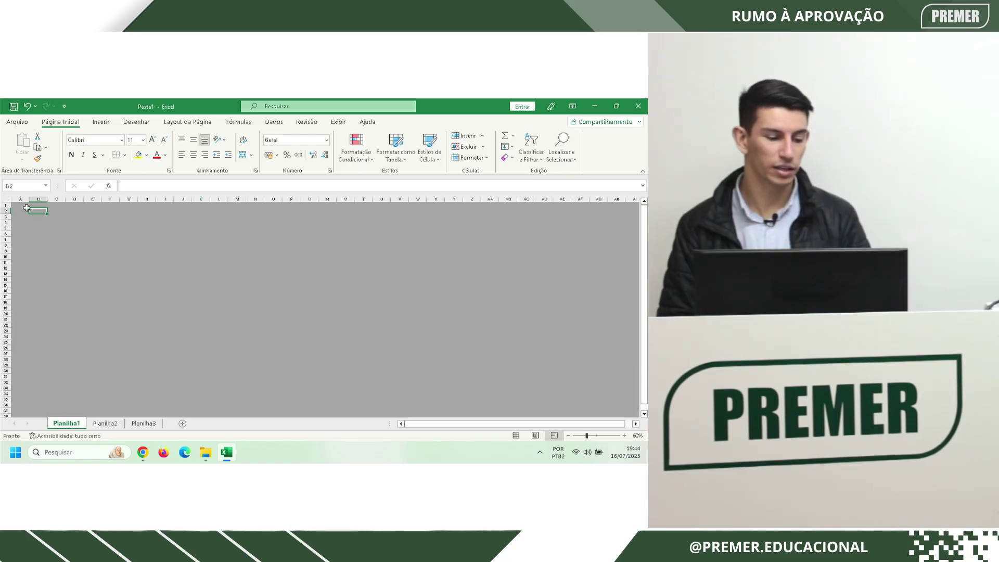
{"action": "left_click", "coordinate": [23, 205]}
{"action": "left_click", "coordinate": [516, 435]}
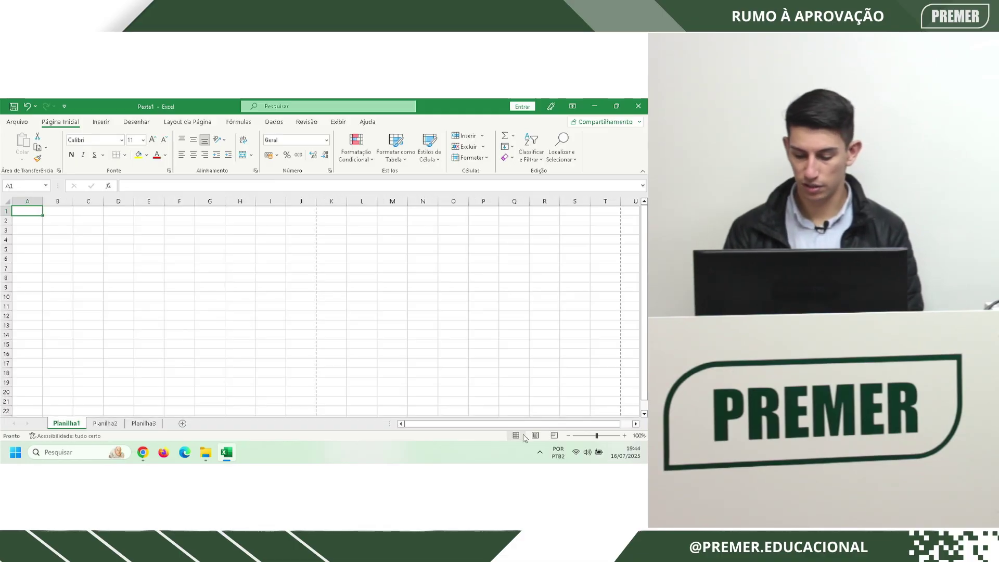
Enter the headers "Questão" in B2 and "Resposta" in C2
{"action": "left_click", "coordinate": [57, 219]}
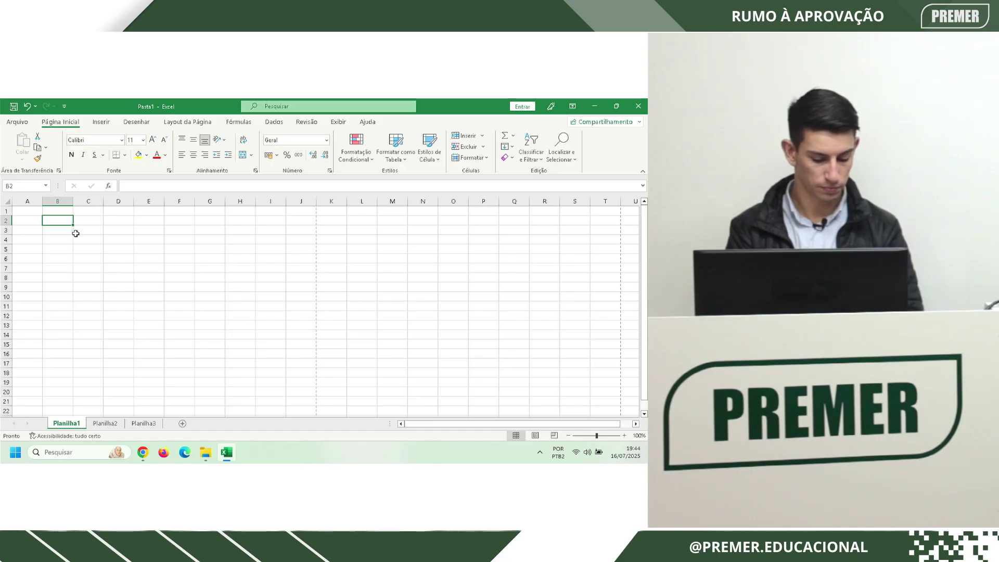
{"action": "type", "text": "Questã"}
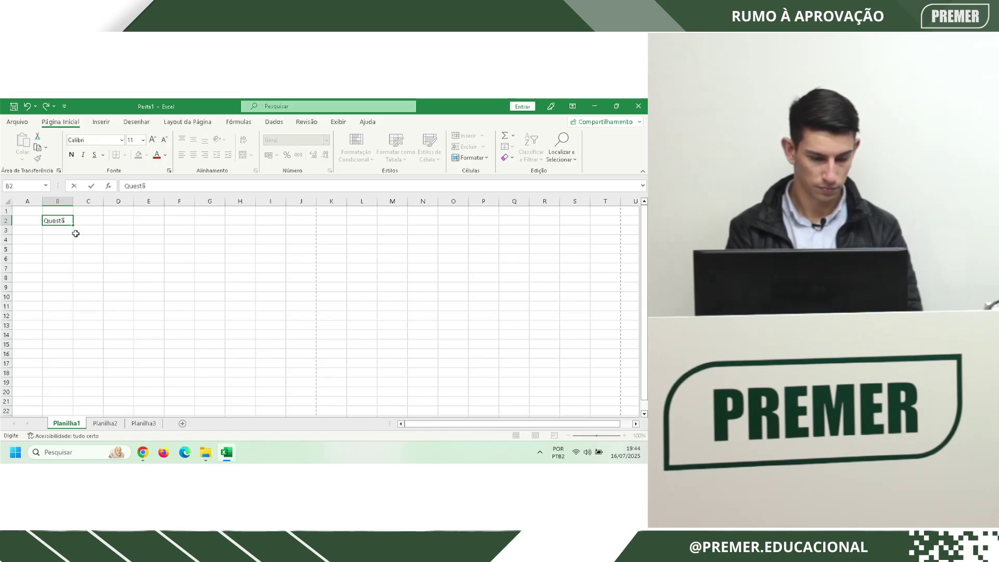
{"action": "type", "text": "o"}
{"action": "key", "text": "Tab"}
{"action": "type", "text": "Respost"}
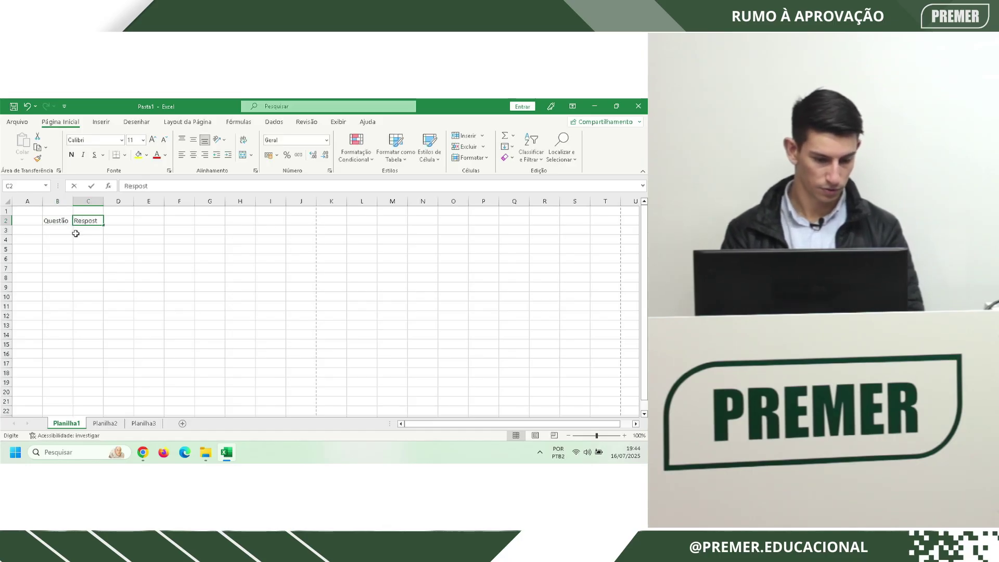
{"action": "type", "text": "a"}
{"action": "key", "text": "Return"}
Number the questions 1 to 5 in cells B3 to B7
{"action": "type", "text": "1"}
{"action": "key", "text": "Return"}
{"action": "type", "text": "2"}
{"action": "key", "text": "Return"}
{"action": "type", "text": "3"}
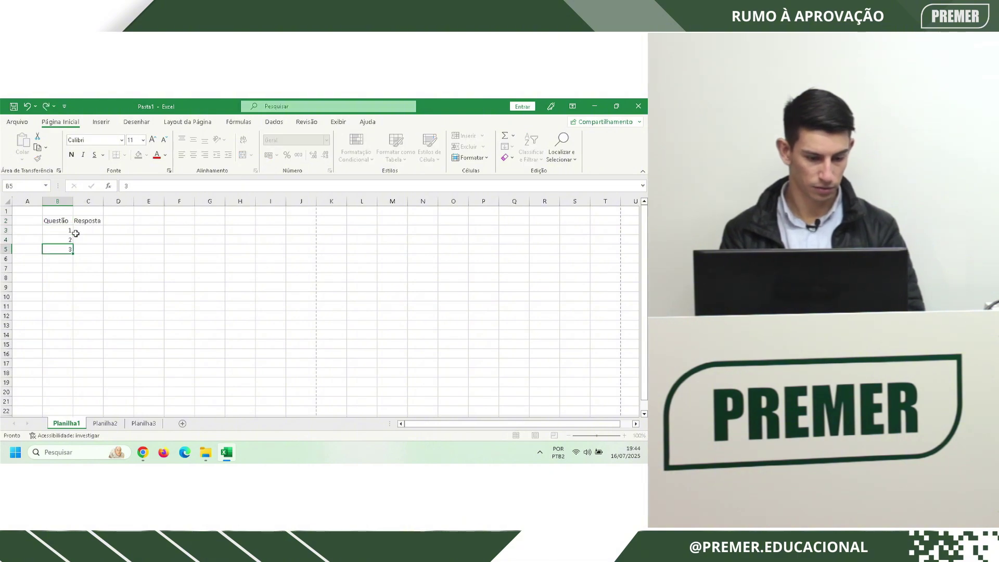
{"action": "key", "text": "Return"}
{"action": "type", "text": "4"}
{"action": "key", "text": "Return"}
{"action": "type", "text": "5"}
{"action": "key", "text": "Return"}
Fill in the answers A, B, C, A and A in cells C3 to C7 of the Resposta column
{"action": "key", "text": "Up"}
{"action": "key", "text": "Up"}
{"action": "key", "text": "Up"}
{"action": "key", "text": "Up"}
{"action": "key", "text": "Up"}
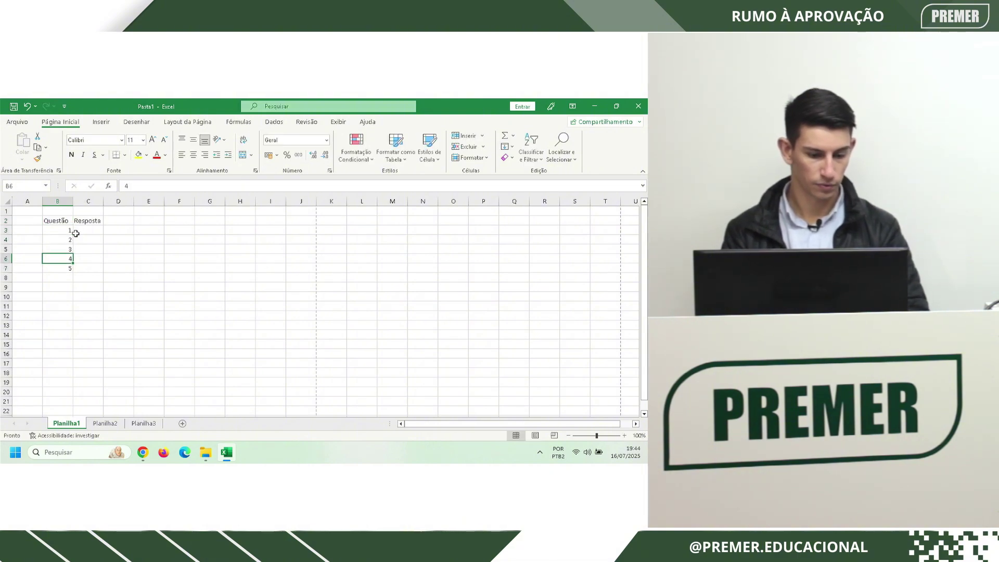
{"action": "key", "text": "Right"}
{"action": "type", "text": "A"}
{"action": "key", "text": "Return"}
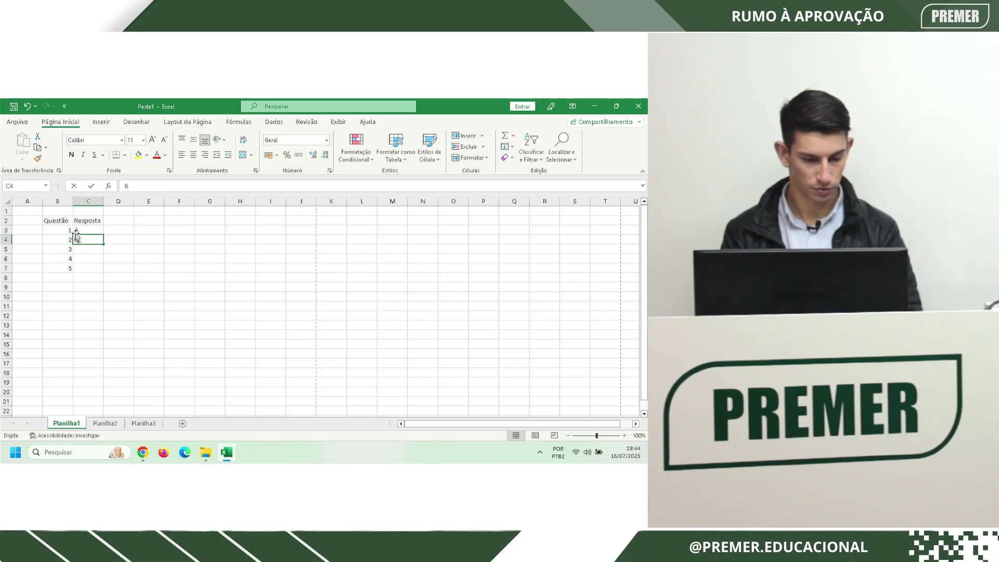
{"action": "type", "text": "B"}
{"action": "key", "text": "Return"}
{"action": "type", "text": "C"}
{"action": "key", "text": "Return"}
{"action": "type", "text": "A"}
{"action": "key", "text": "Return"}
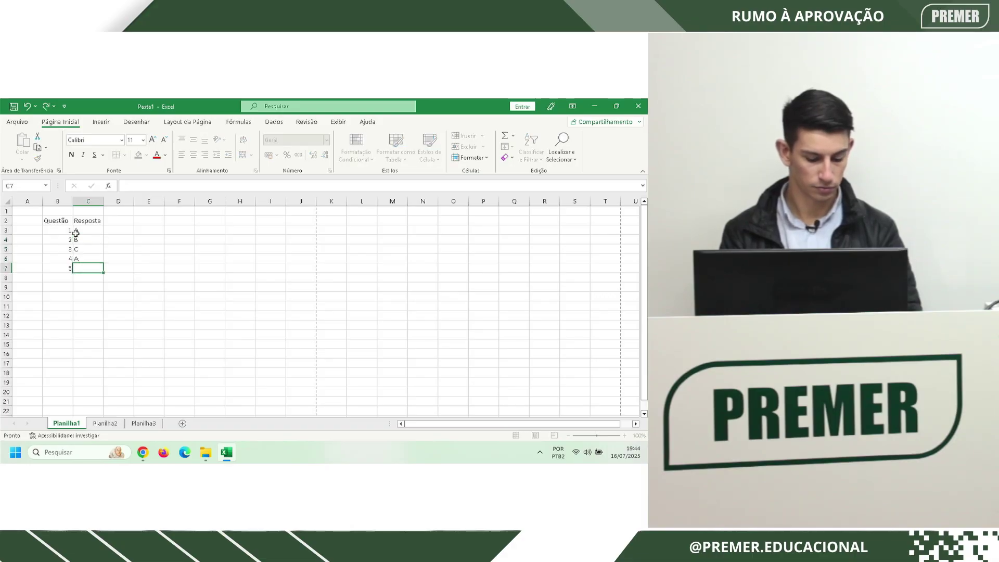
{"action": "type", "text": "A"}
{"action": "key", "text": "Return"}
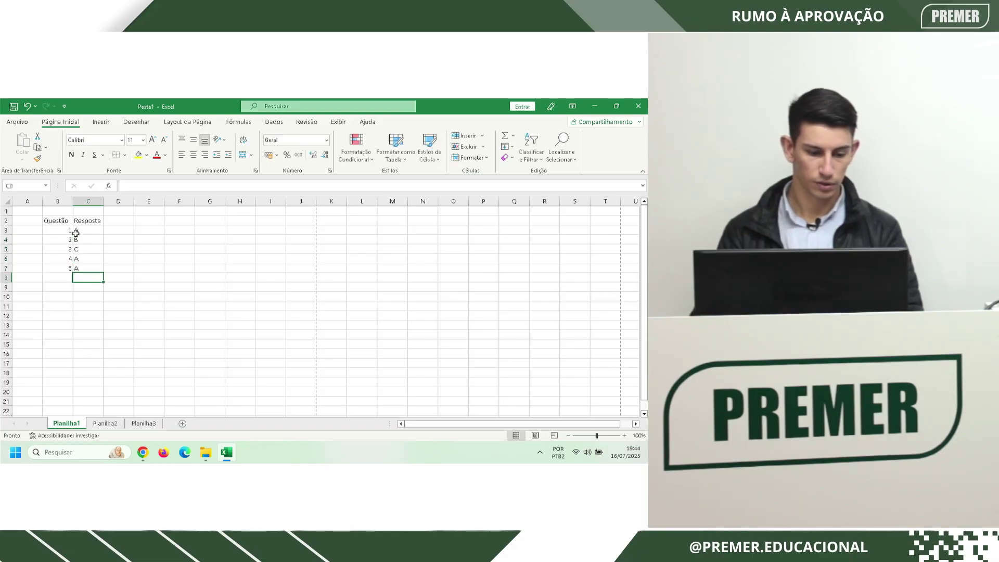
Select cell B2 and adjust the sheet zoom in steps, going down to 90% and ending slightly above 100%
{"action": "left_click", "coordinate": [68, 219]}
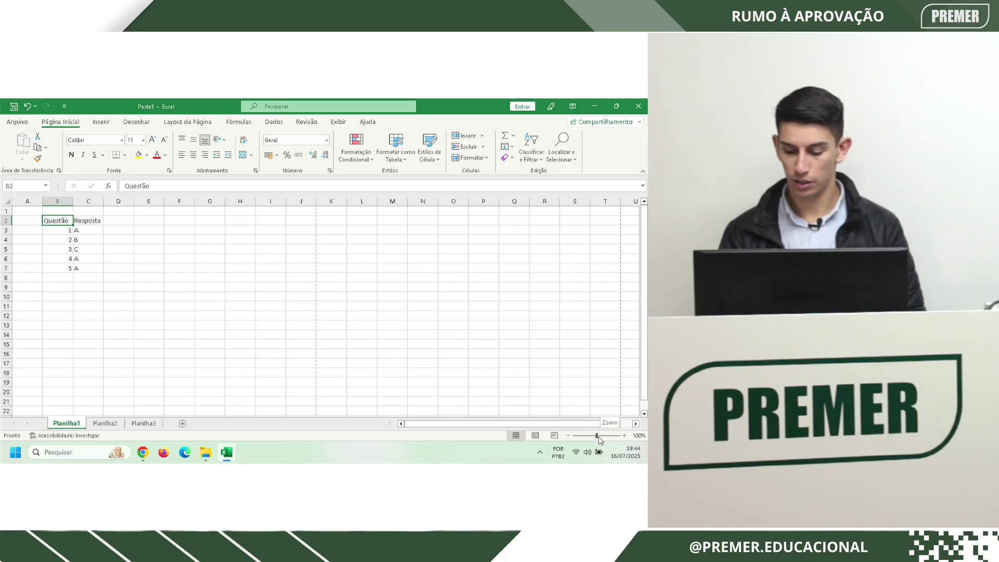
{"action": "left_click", "coordinate": [625, 437]}
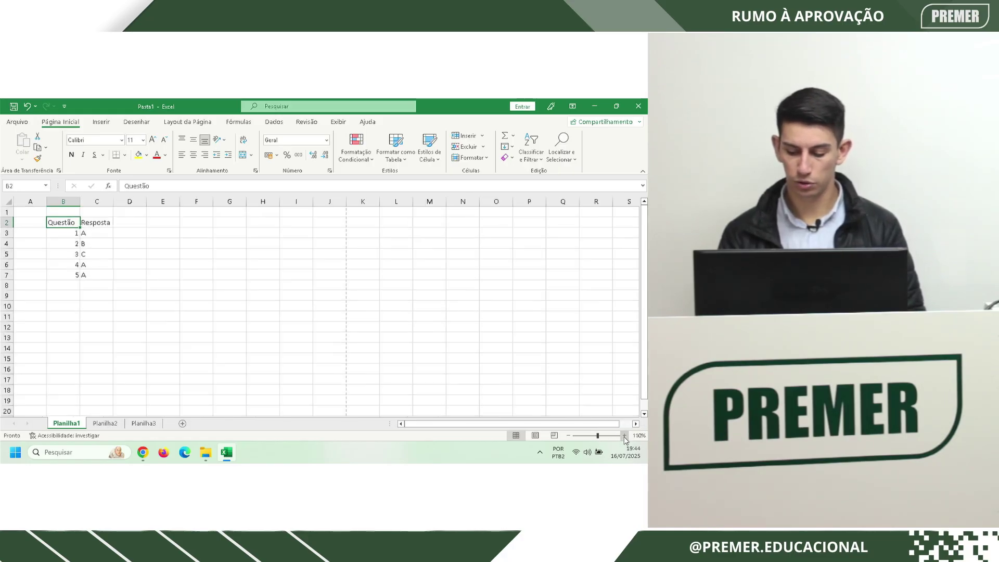
{"action": "left_click", "coordinate": [625, 437]}
{"action": "left_click", "coordinate": [568, 436]}
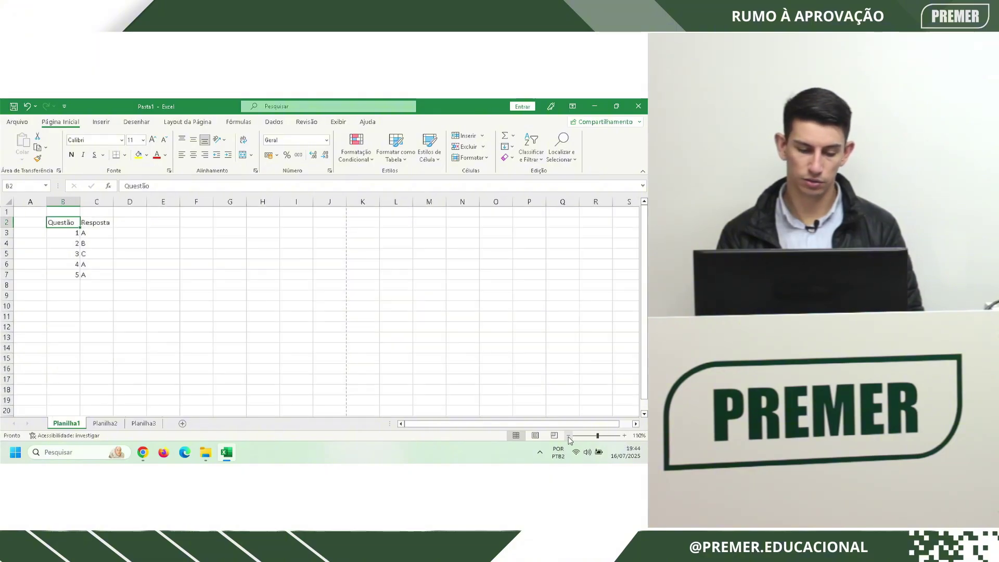
{"action": "left_click", "coordinate": [569, 436]}
{"action": "left_click", "coordinate": [569, 436]}
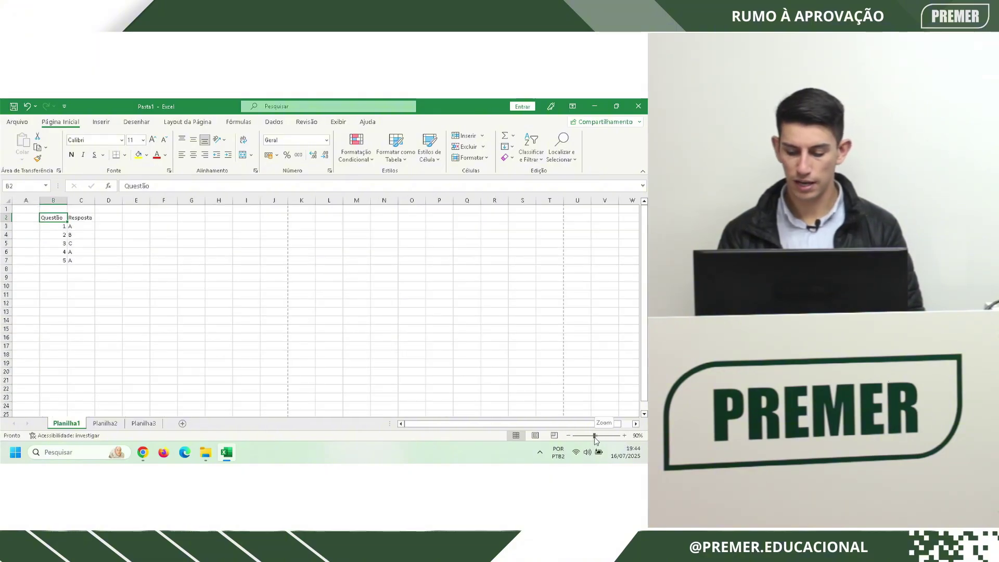
{"action": "left_click_drag", "start_coordinate": [594, 435], "coordinate": [598, 440]}
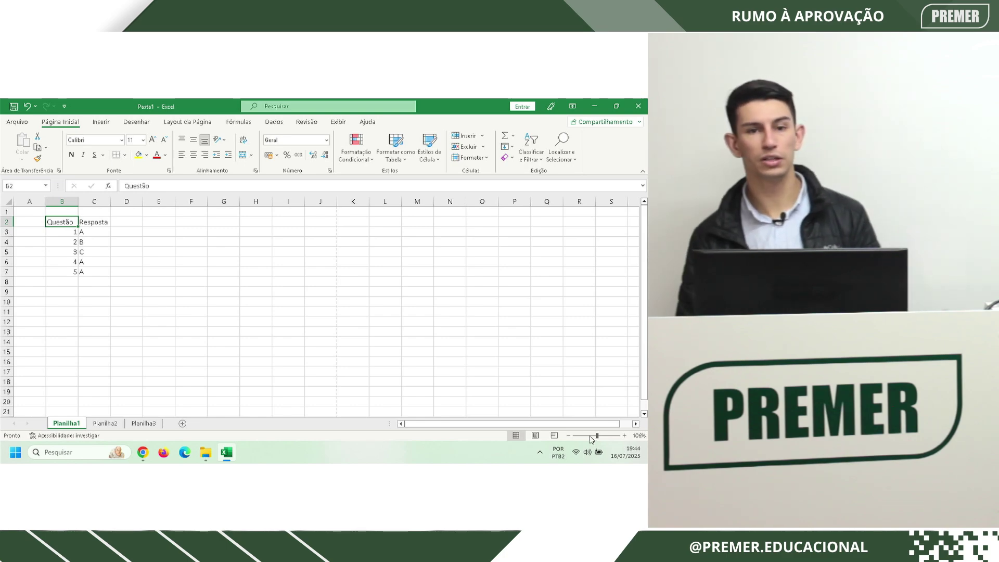
Set the sheet zoom to a custom magnification of 155%
{"action": "left_click", "coordinate": [640, 436]}
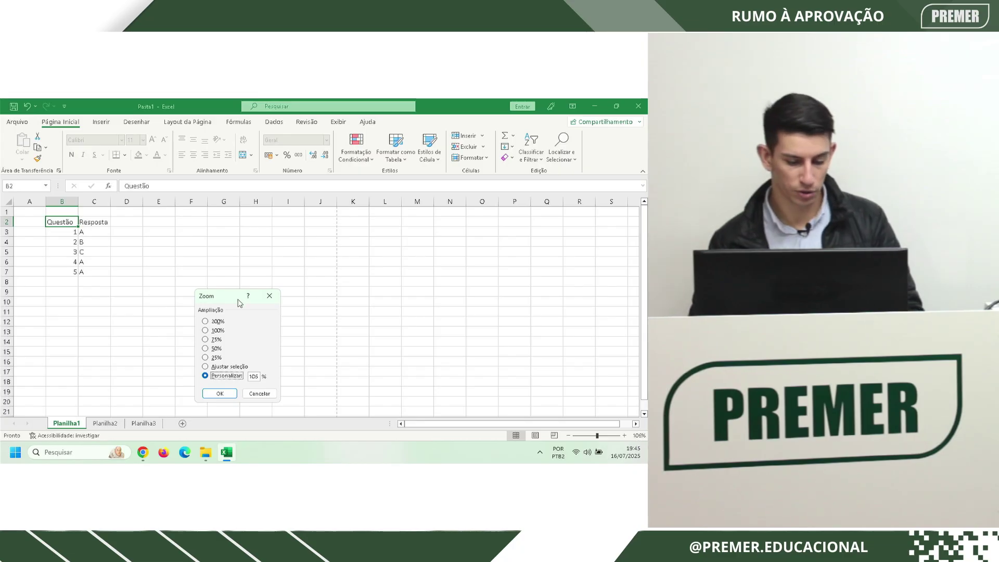
{"action": "double_click", "coordinate": [253, 376]}
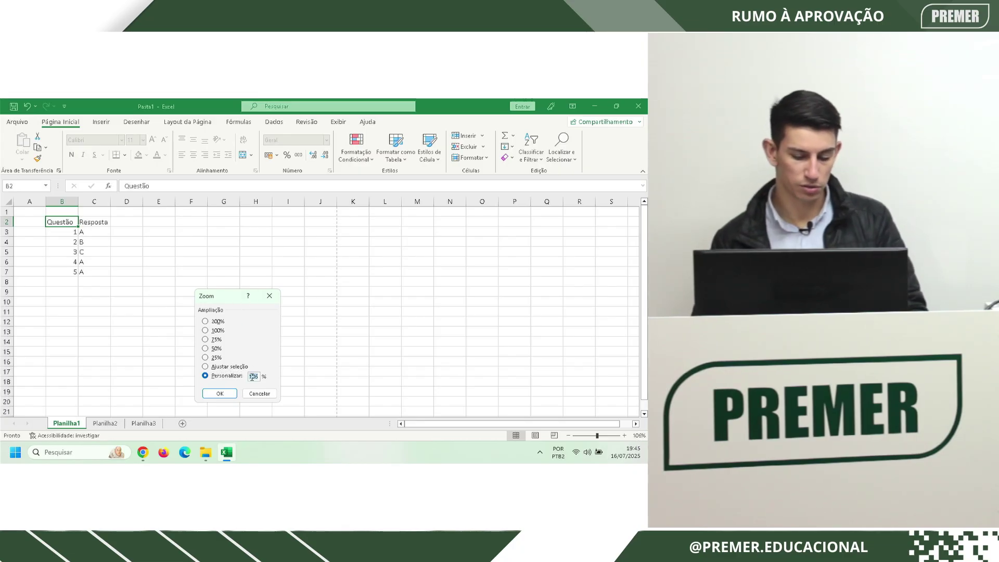
{"action": "type", "text": "155"}
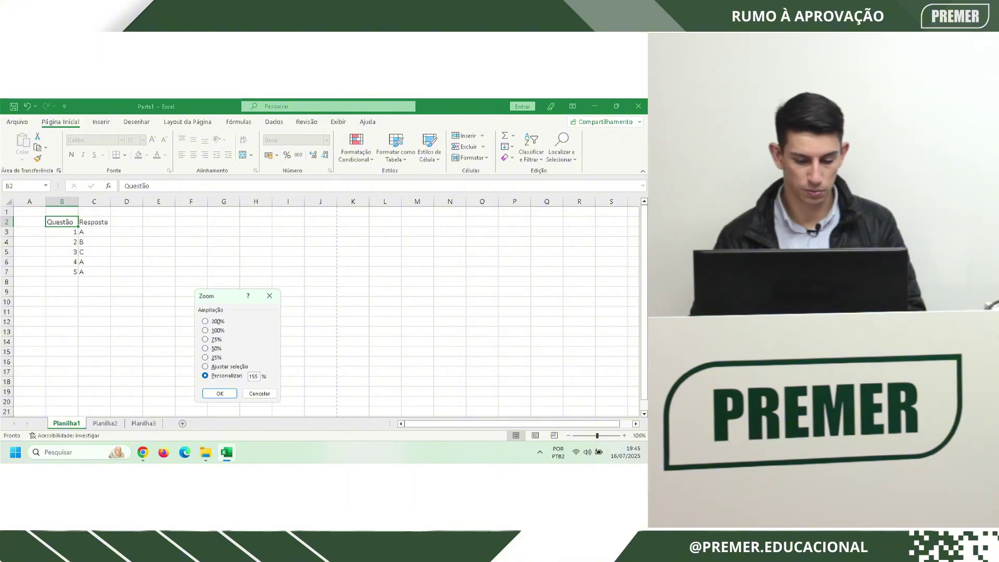
{"action": "left_click", "coordinate": [220, 393]}
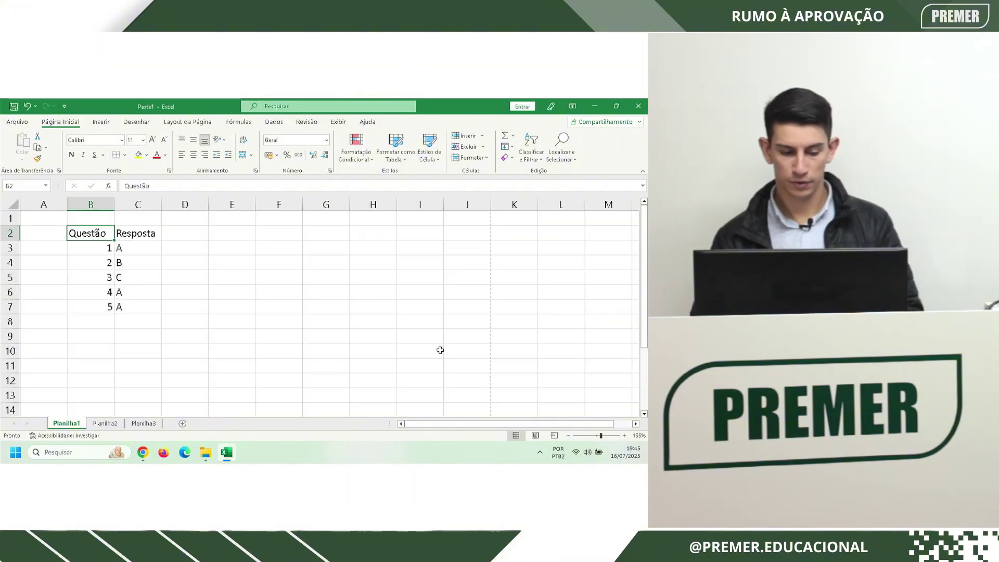
Set the sheet zoom to the preset 100% magnification
{"action": "left_click", "coordinate": [638, 436]}
{"action": "left_click", "coordinate": [205, 331]}
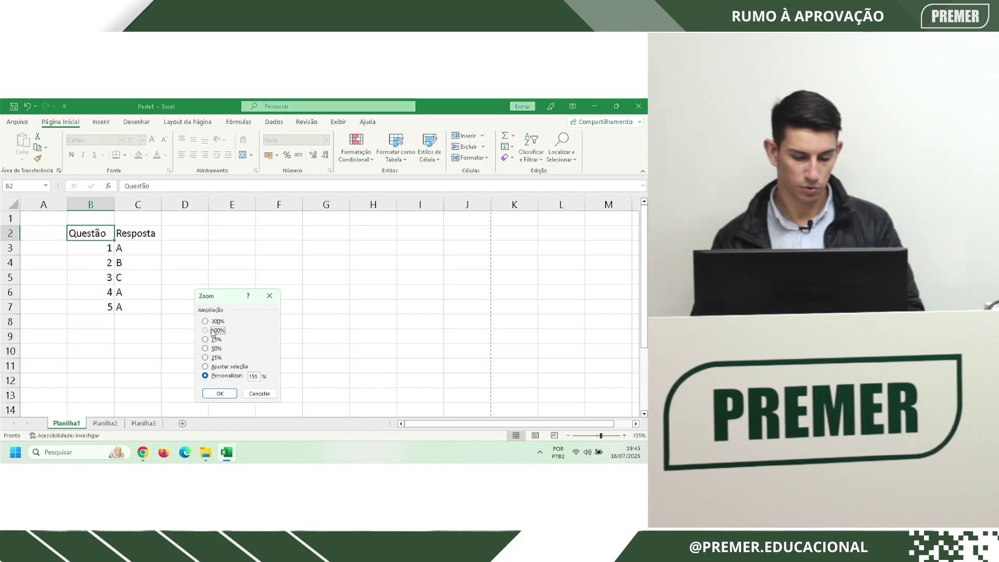
{"action": "left_click", "coordinate": [219, 393]}
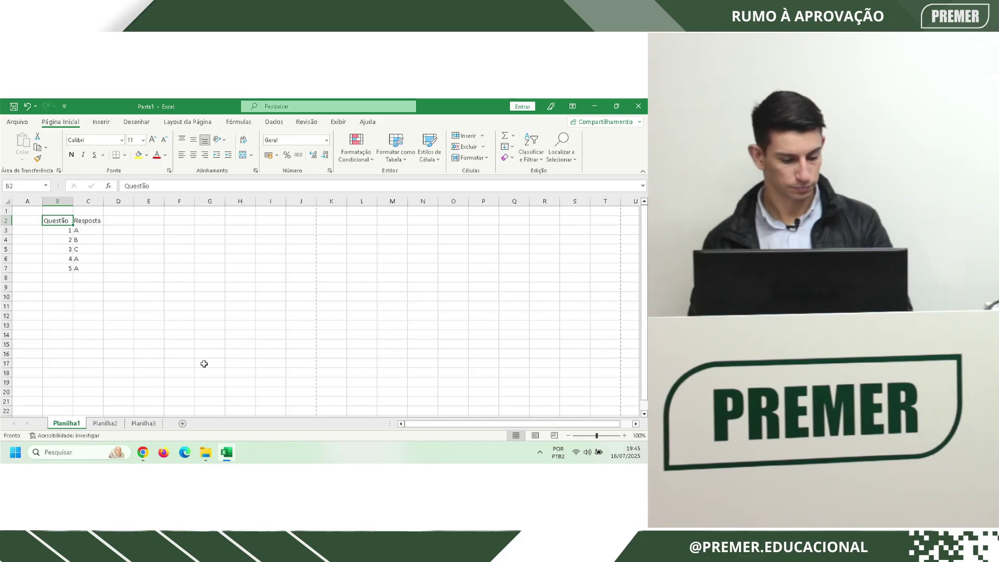
Switch to the lesson slides, advance to the "Excel 2016: Guia Arquivo" slide, and return to Excel
{"action": "key", "text": "alt+Tab"}
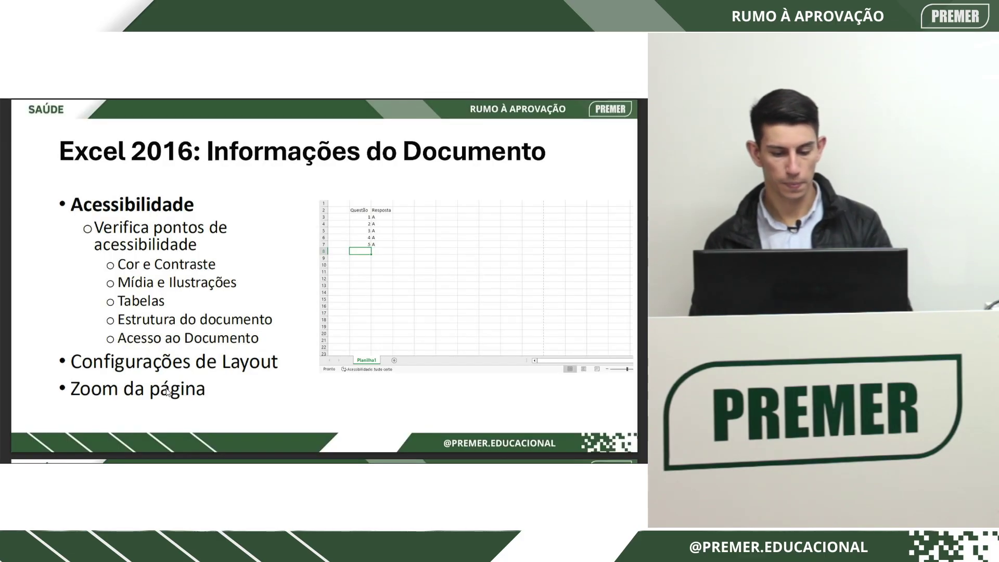
{"action": "key", "text": "Right"}
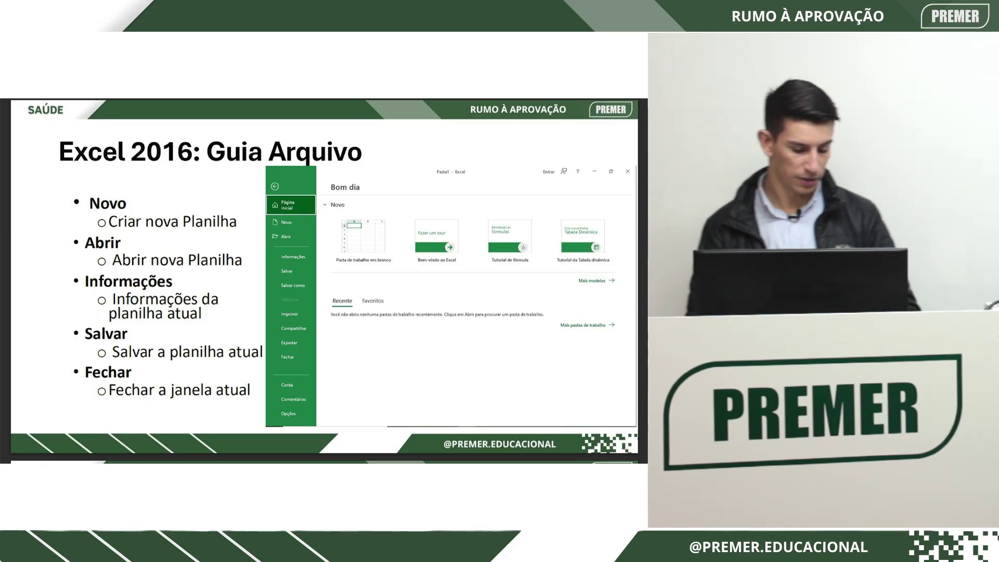
{"action": "key", "text": "alt+Tab"}
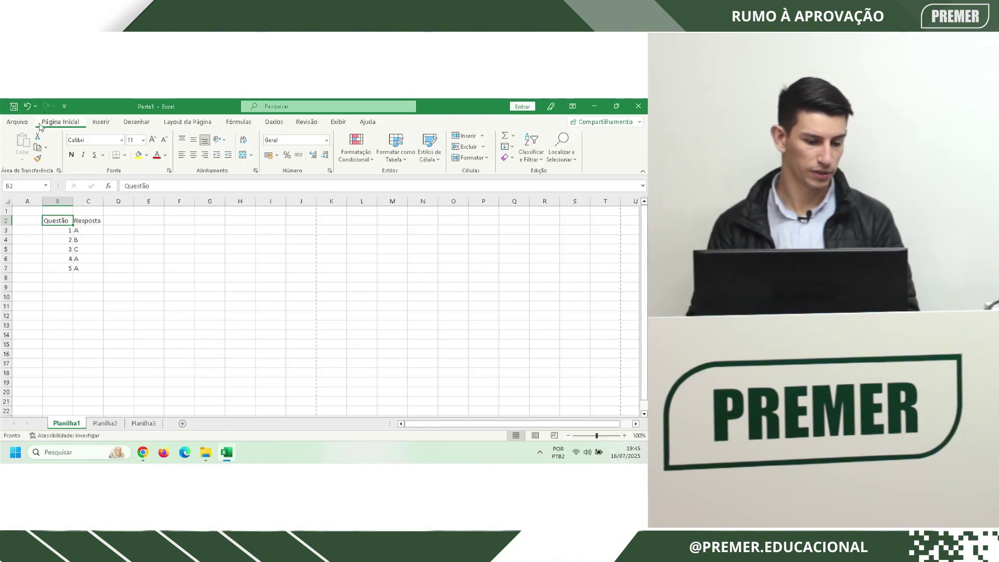
Show the Arquivo start page and compare its Recente and Fixo workbook lists
{"action": "left_click", "coordinate": [19, 123]}
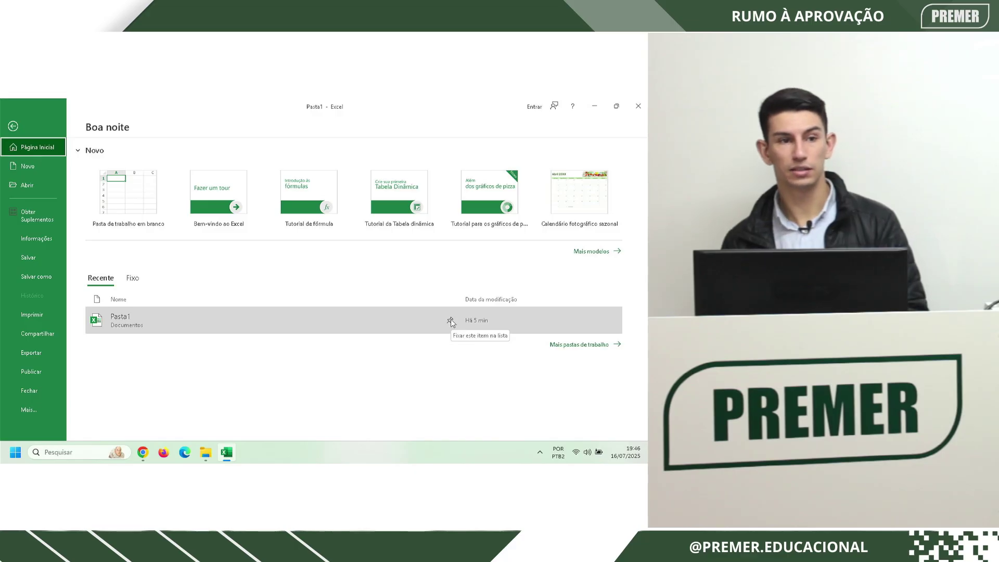
{"action": "left_click", "coordinate": [126, 280]}
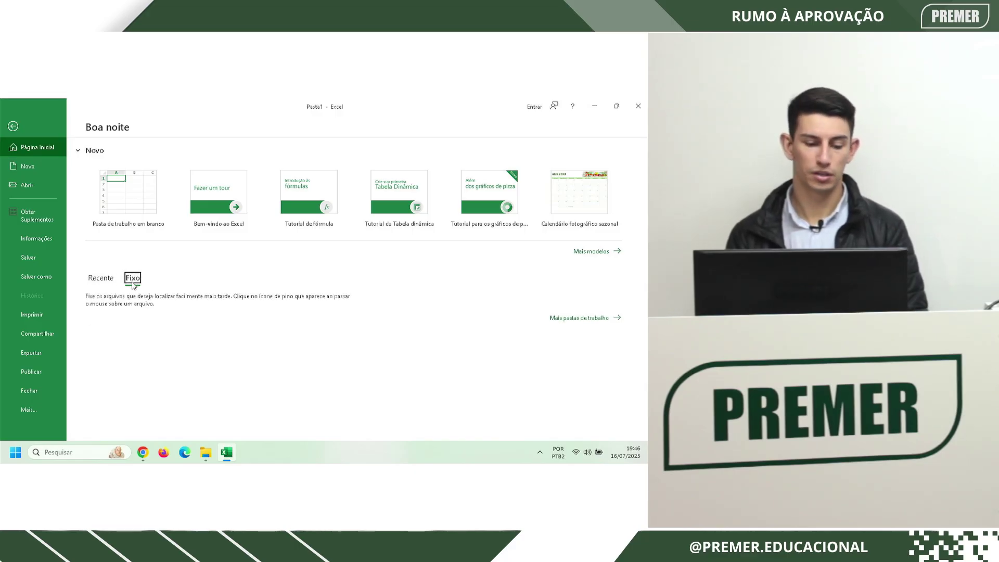
{"action": "left_click", "coordinate": [107, 281]}
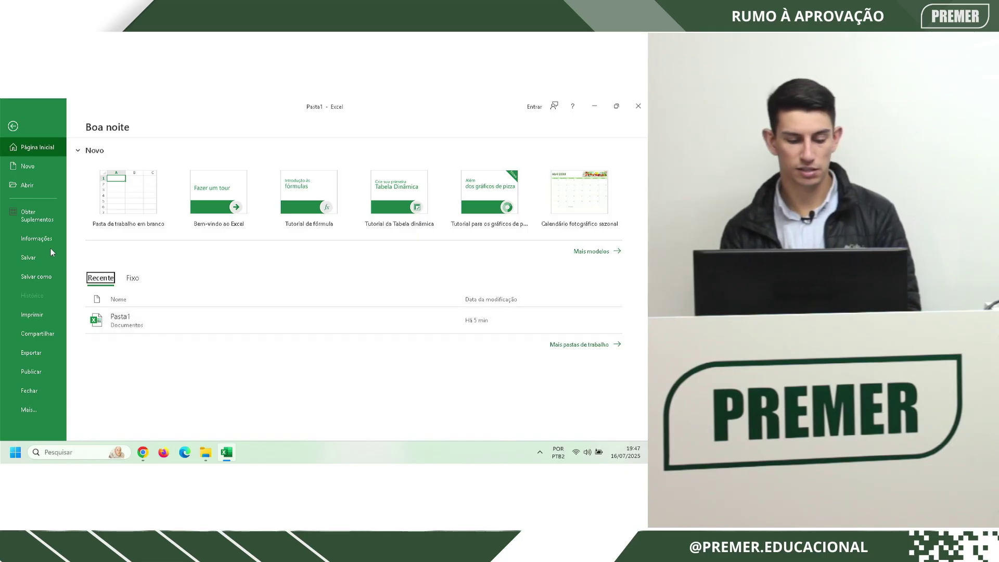
{"action": "left_click", "coordinate": [130, 279]}
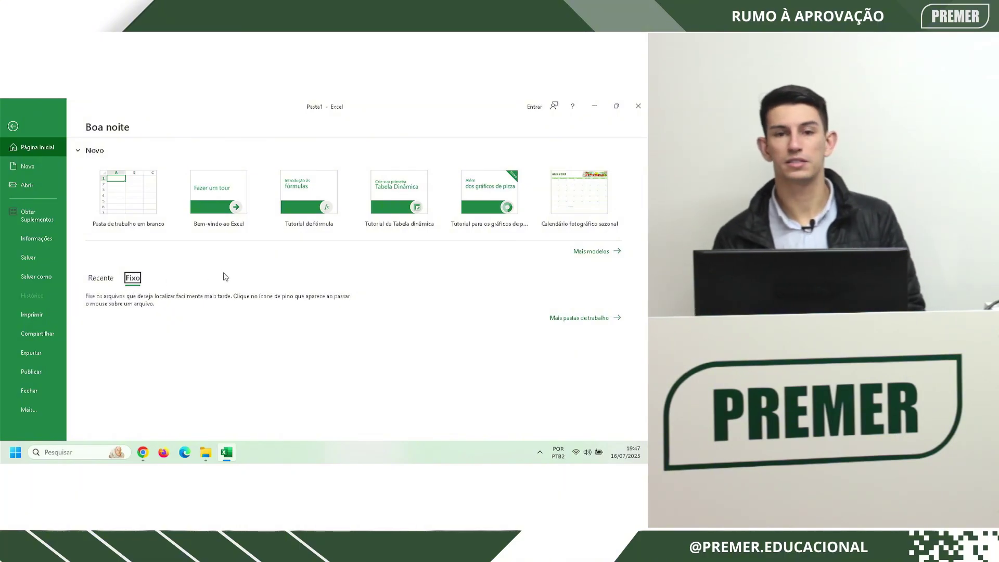
{"action": "left_click", "coordinate": [224, 273]}
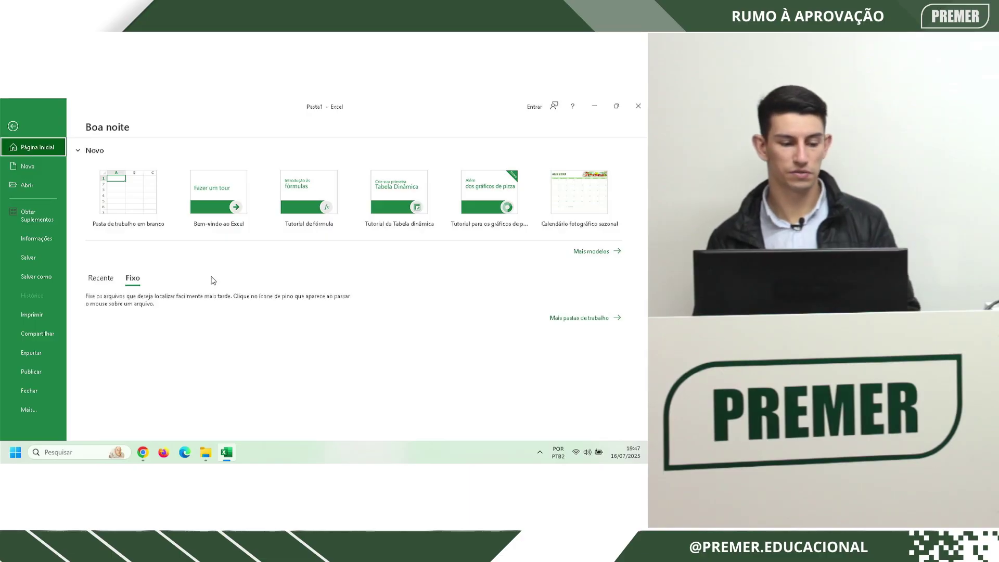
Browse the blank workbook and template gallery offered for creating a new workbook
{"action": "left_click", "coordinate": [52, 166]}
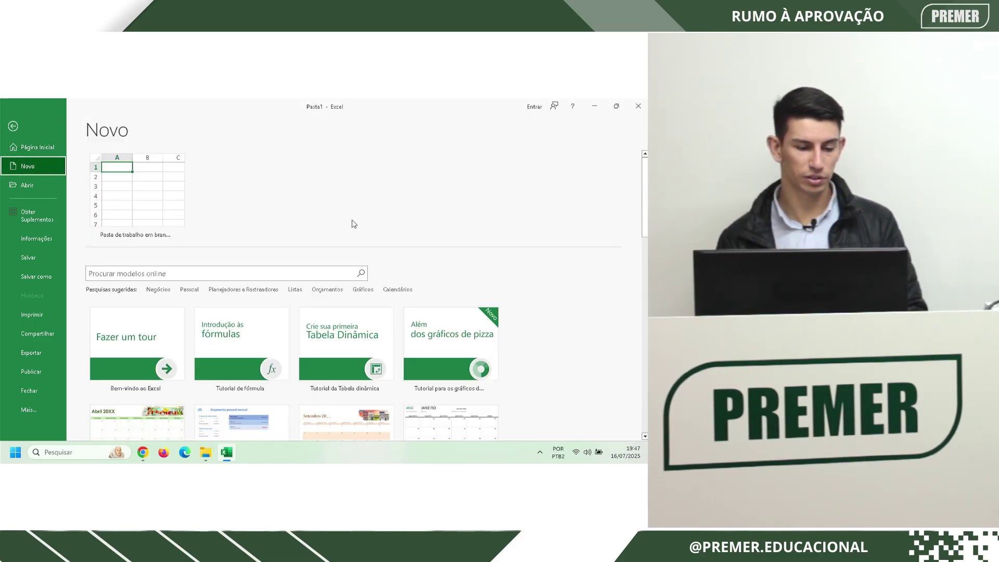
{"action": "scroll", "coordinate": [351, 225], "scroll_direction": "down", "scroll_amount": 4}
{"action": "scroll", "coordinate": [351, 225], "scroll_direction": "down", "scroll_amount": 7}
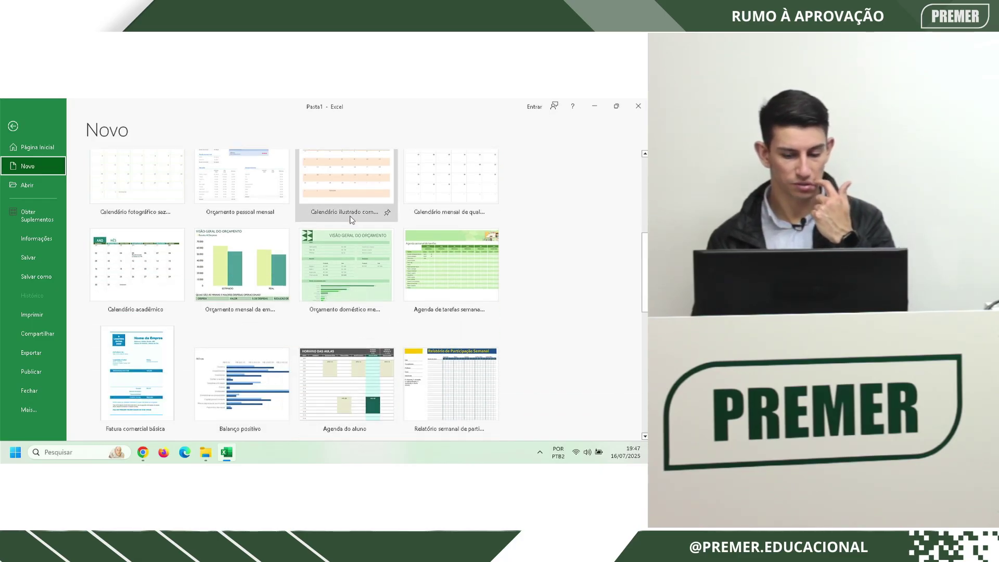
{"action": "scroll", "coordinate": [352, 219], "scroll_direction": "down", "scroll_amount": 4}
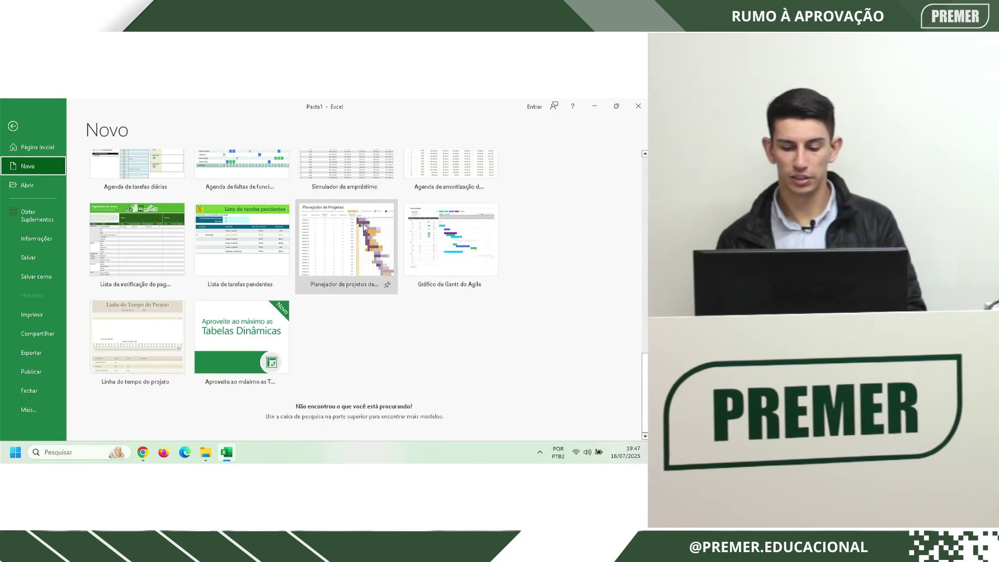
{"action": "scroll", "coordinate": [267, 266], "scroll_direction": "up", "scroll_amount": 5}
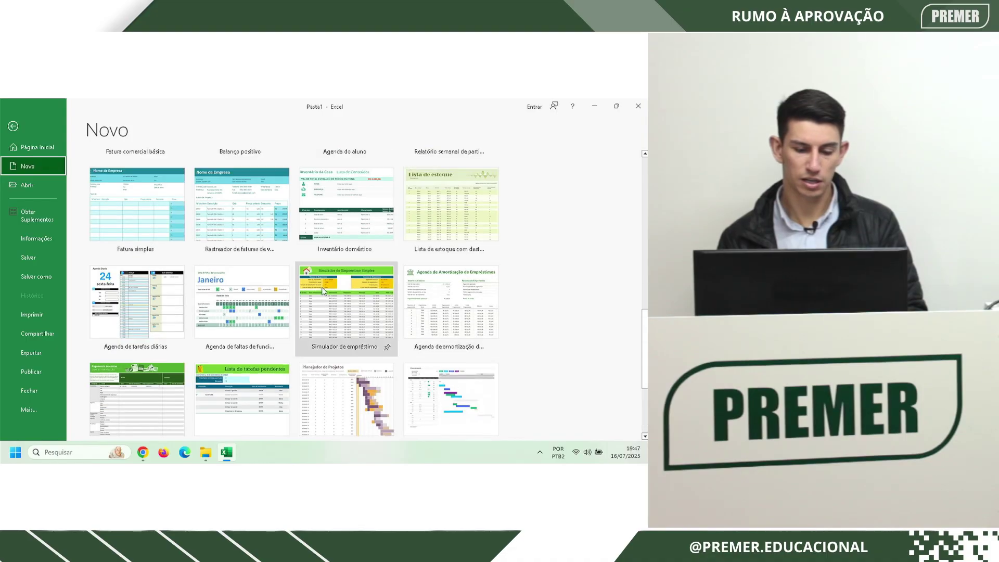
{"action": "scroll", "coordinate": [267, 266], "scroll_direction": "up", "scroll_amount": 5}
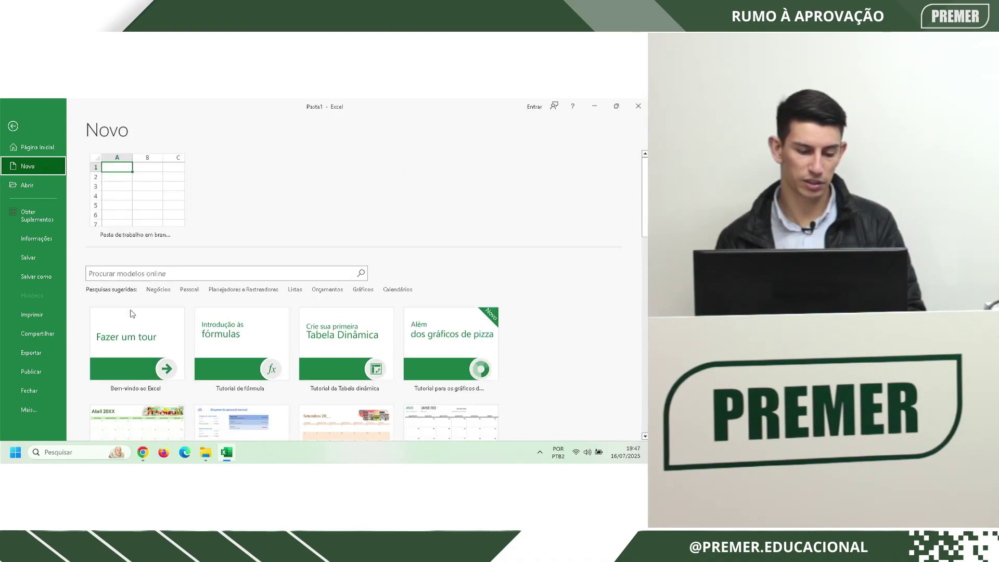
View the sources for opening a workbook: recent files, OneDrive, Este PC and Adicionar um Local
{"action": "left_click", "coordinate": [52, 186]}
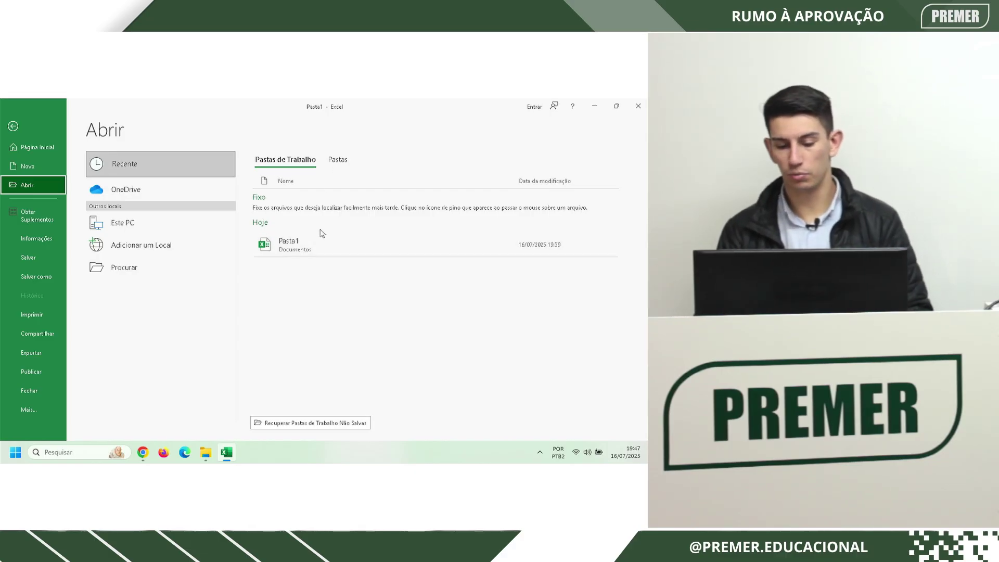
{"action": "left_click", "coordinate": [179, 185]}
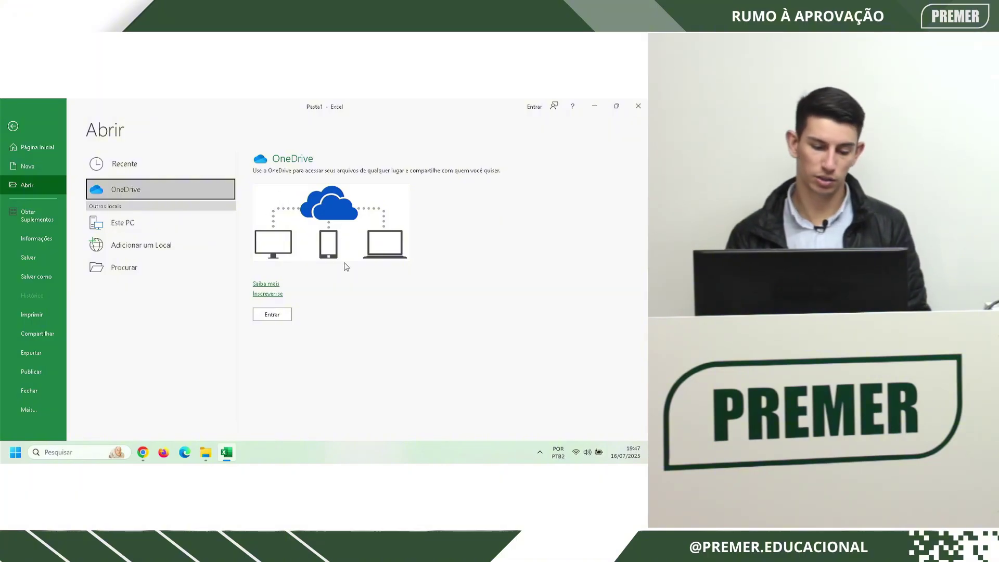
{"action": "left_click", "coordinate": [158, 214]}
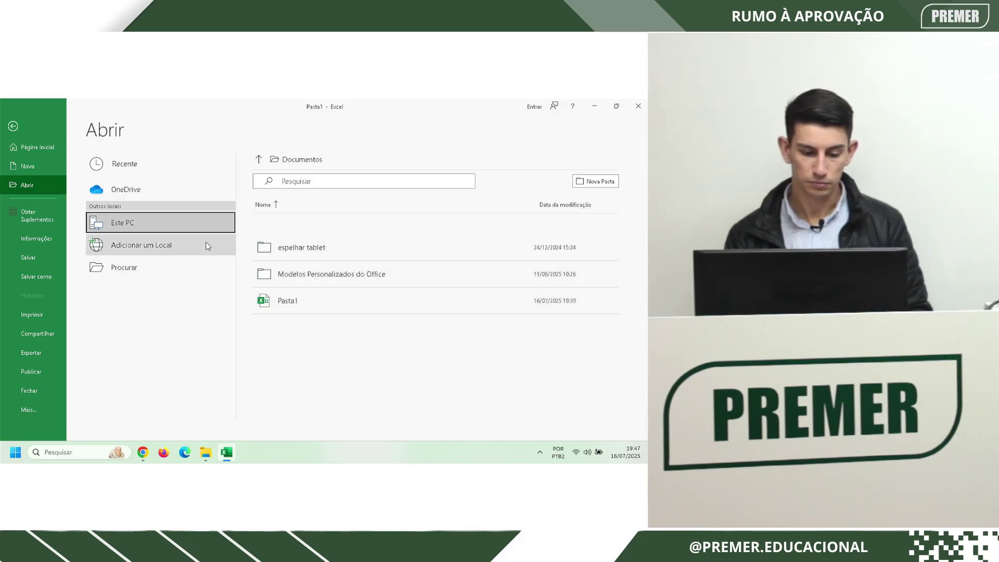
{"action": "left_click", "coordinate": [177, 244]}
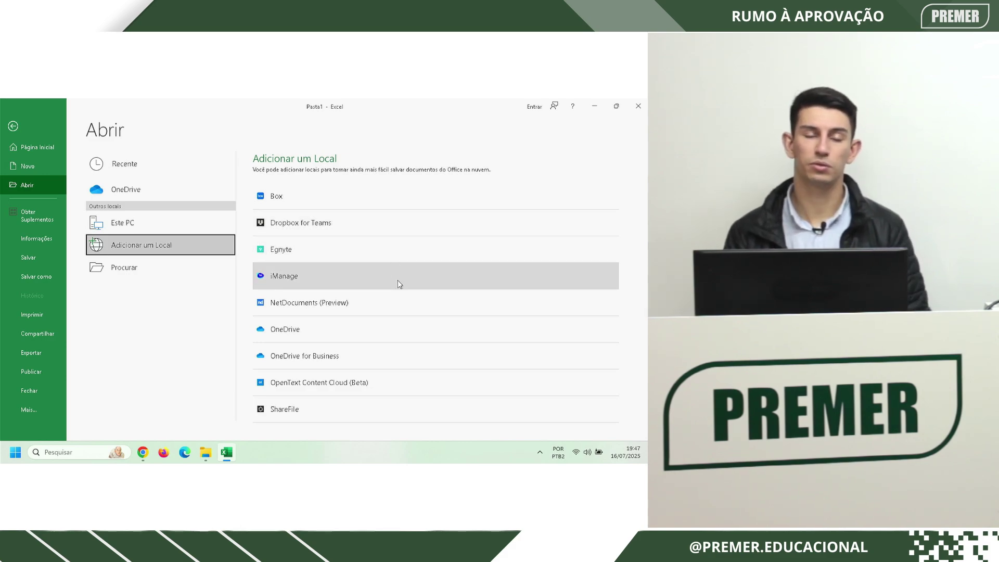
Browse the Downloads and Documentos folders in the file-opening dialog, and close it without opening a file
{"action": "left_click", "coordinate": [137, 269]}
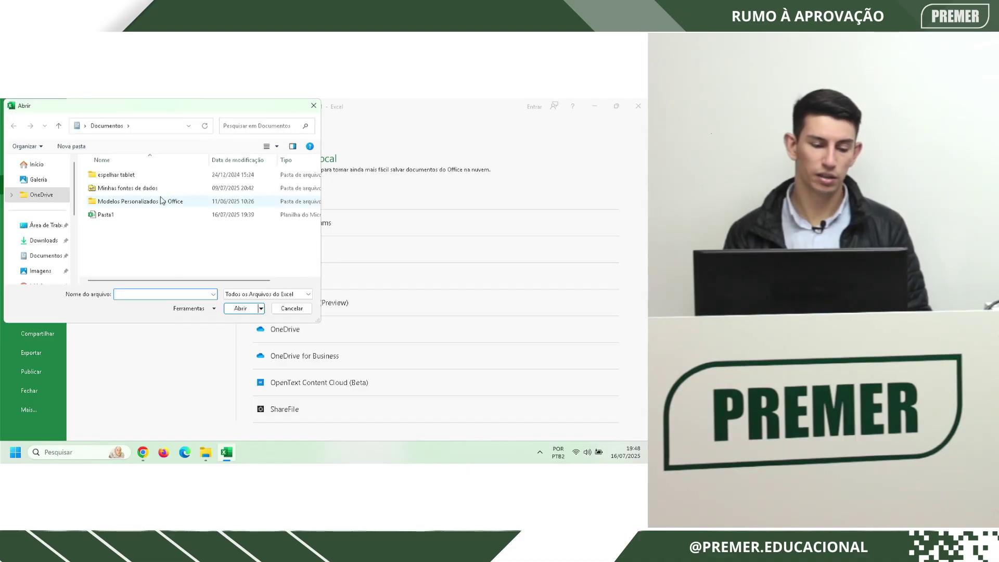
{"action": "left_click", "coordinate": [45, 241]}
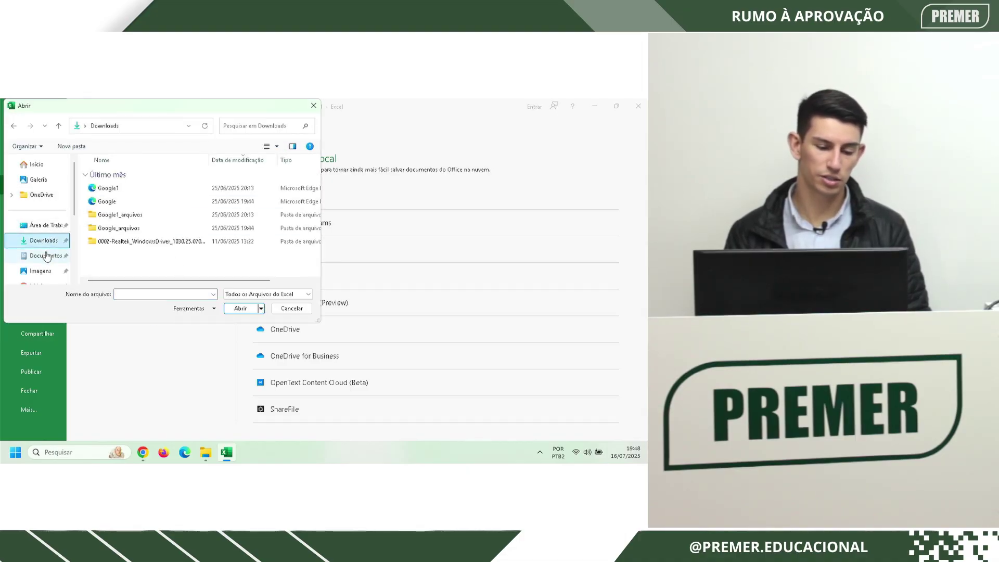
{"action": "left_click", "coordinate": [46, 255]}
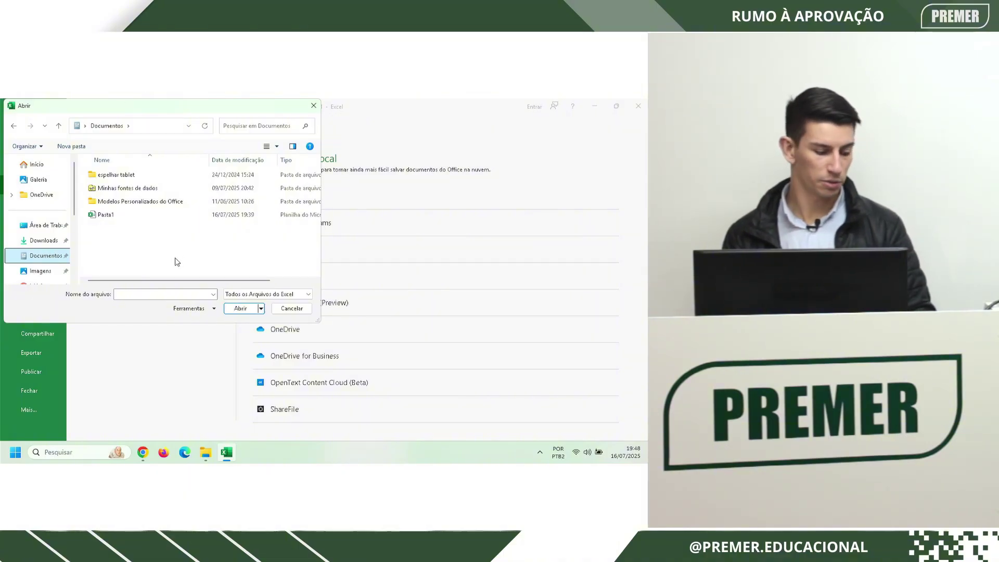
{"action": "left_click", "coordinate": [291, 310]}
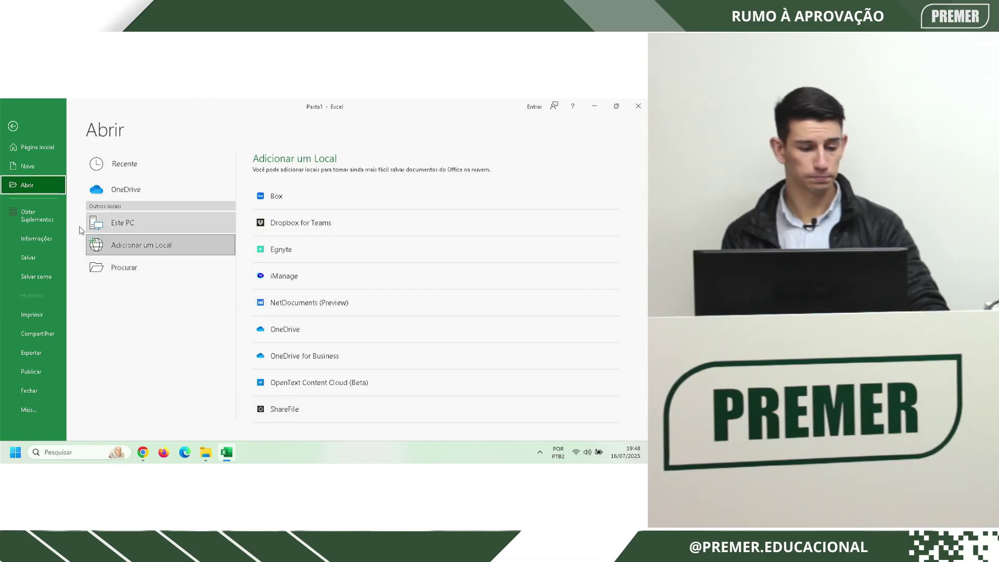
Open and dismiss the add-ins window, and examine the Informações page for the workbook's protection options and properties
{"action": "left_click", "coordinate": [16, 215]}
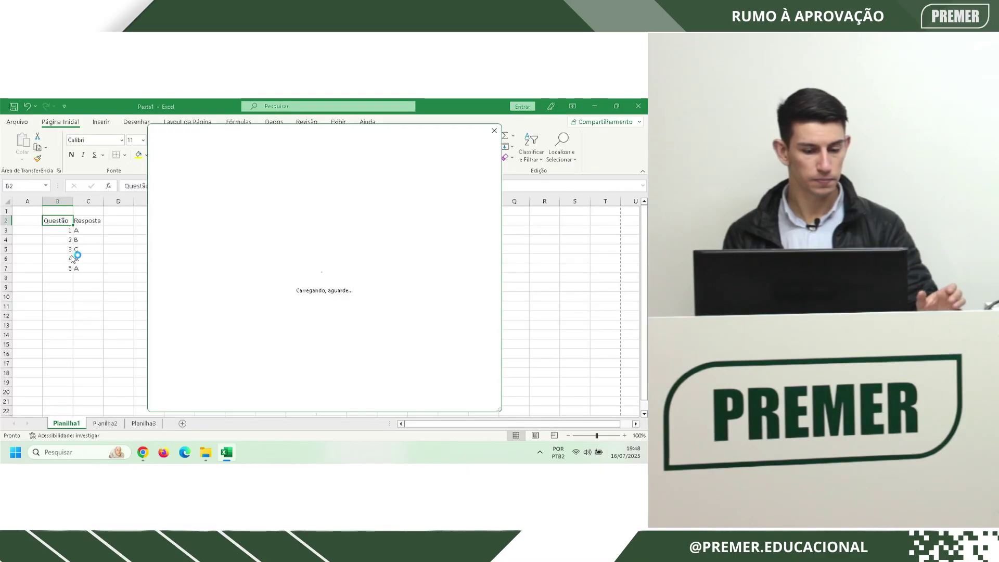
{"action": "left_click", "coordinate": [494, 130]}
{"action": "left_click", "coordinate": [16, 122]}
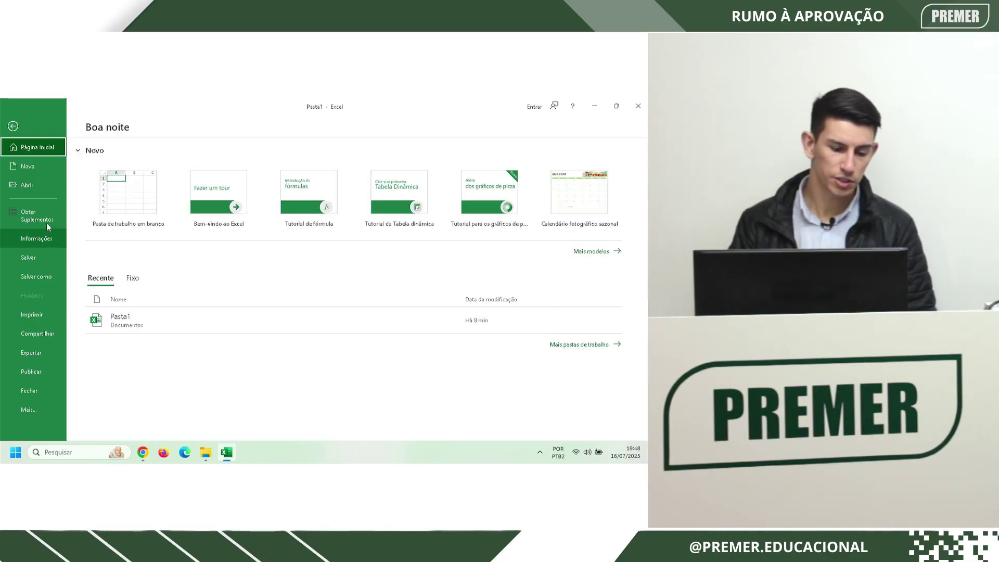
{"action": "left_click", "coordinate": [47, 237]}
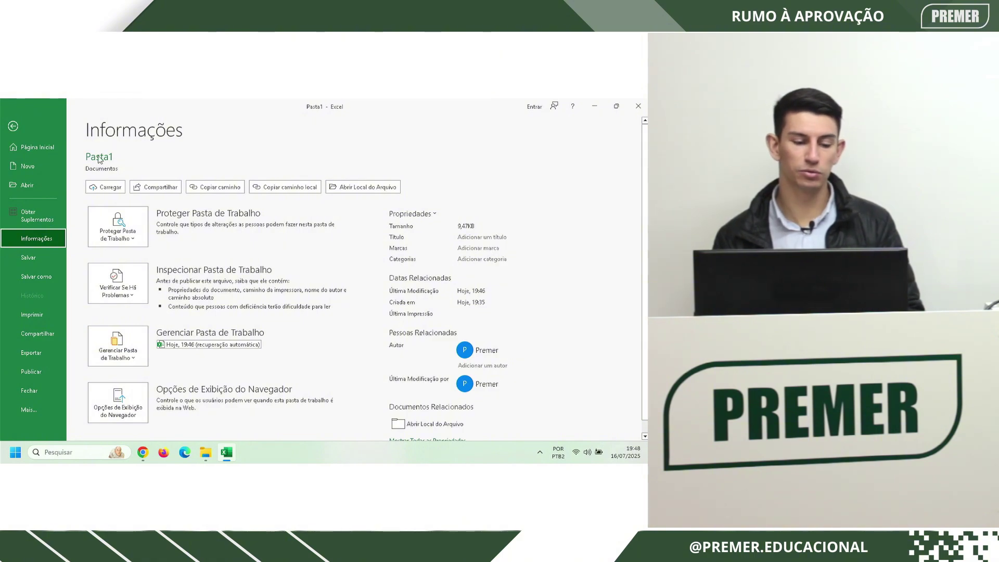
{"action": "scroll", "coordinate": [103, 162], "scroll_direction": "down", "scroll_amount": 1}
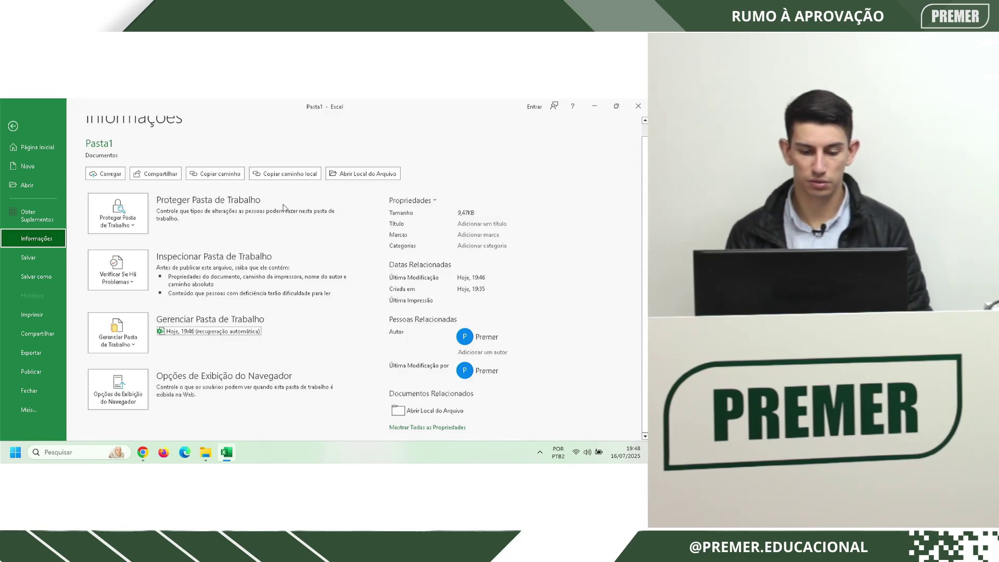
Save the Pasta1 workbook under its existing name
{"action": "left_click", "coordinate": [46, 261]}
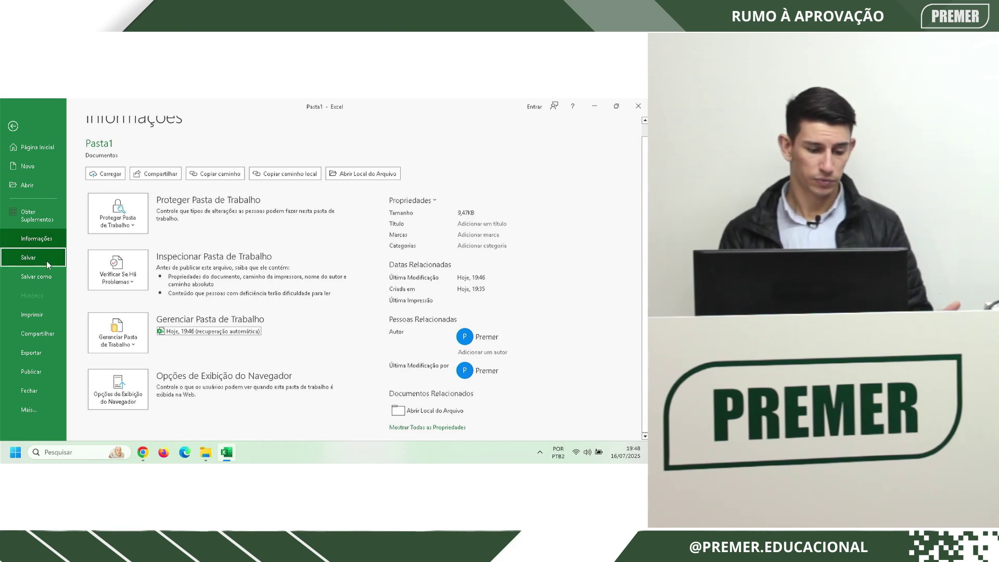
{"action": "left_click", "coordinate": [25, 121]}
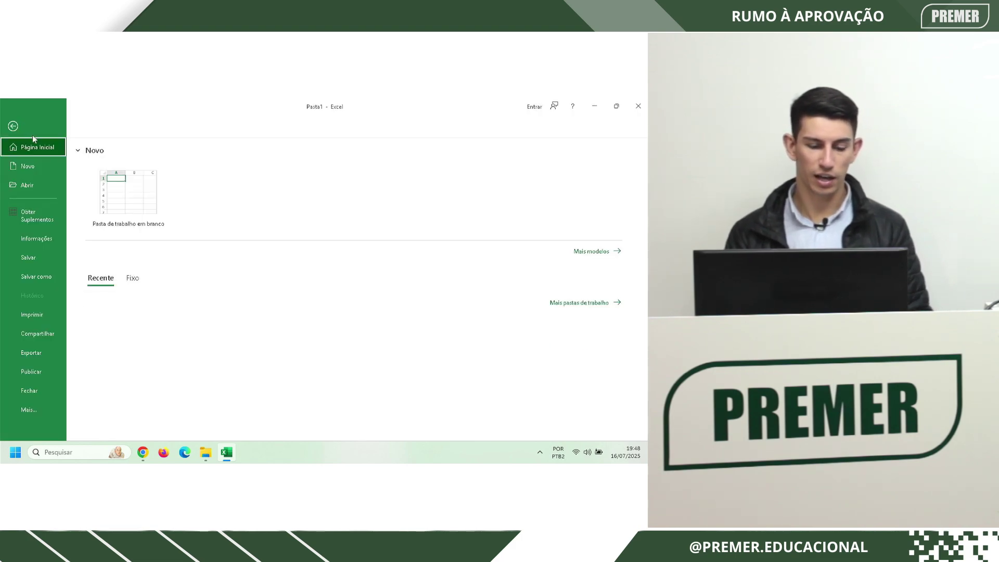
{"action": "left_click", "coordinate": [42, 256]}
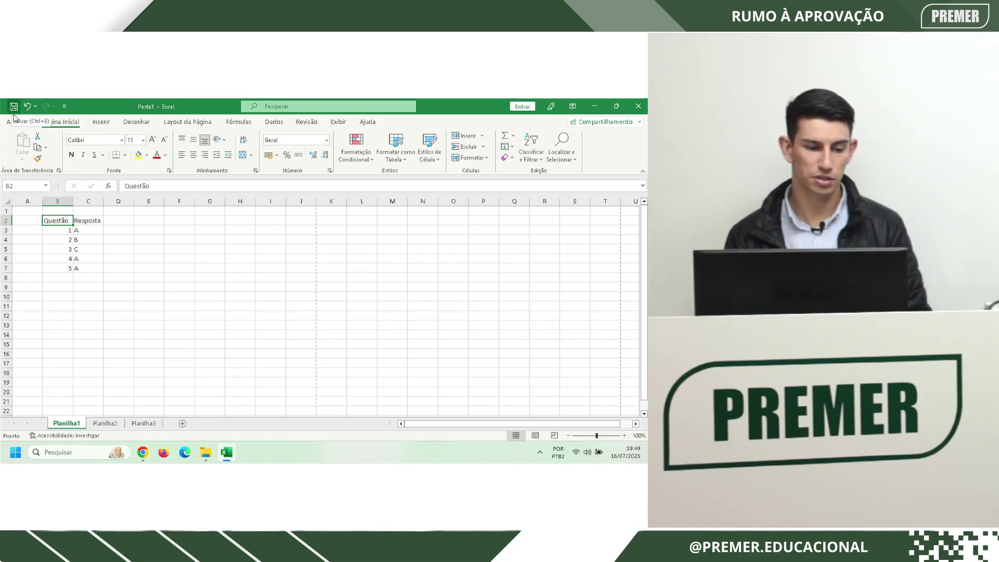
View the Salvar como destinations for the workbook: Este PC, Recente, OneDrive and Adicionar um Local
{"action": "left_click", "coordinate": [11, 121]}
{"action": "left_click", "coordinate": [58, 280]}
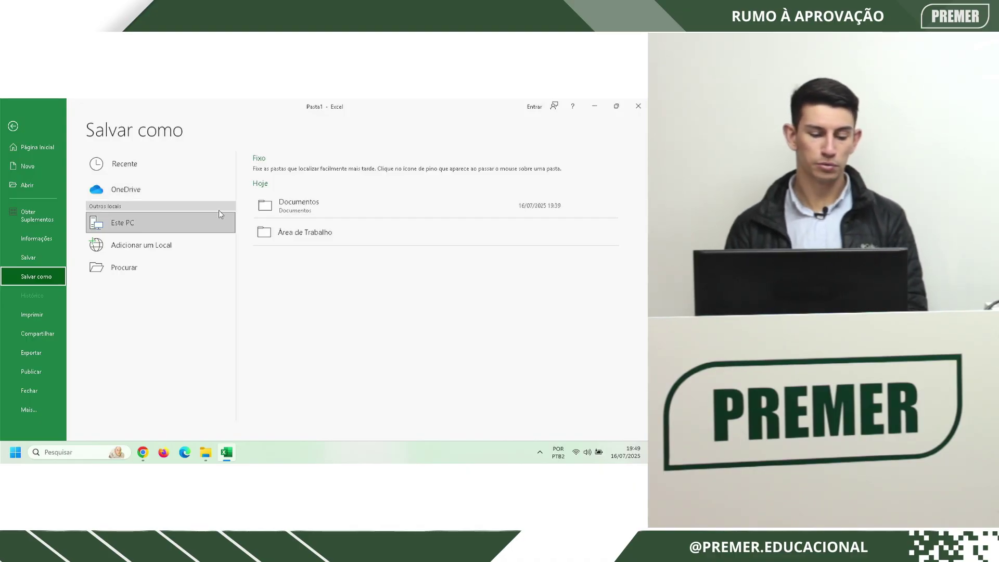
{"action": "left_click", "coordinate": [142, 165]}
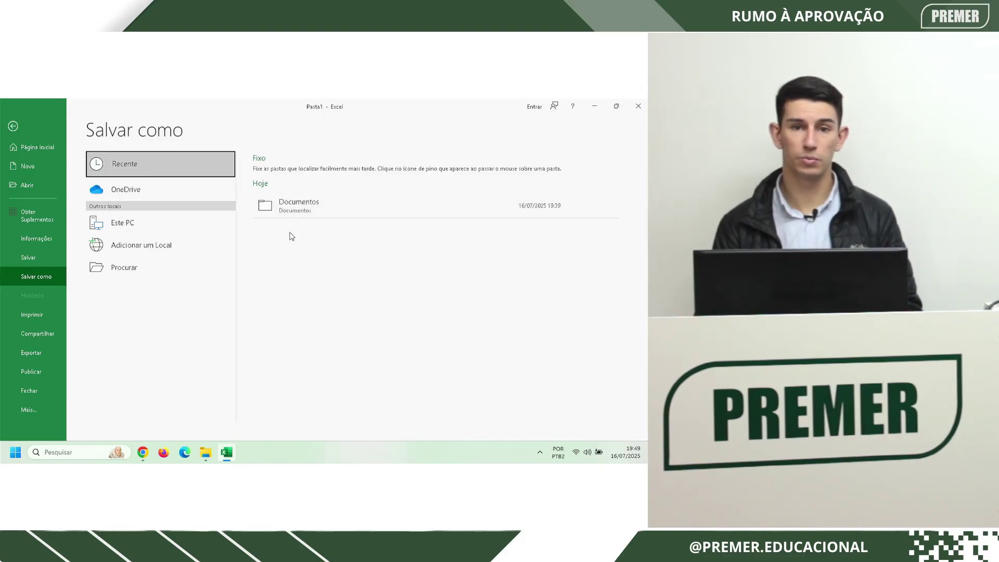
{"action": "left_click", "coordinate": [184, 186]}
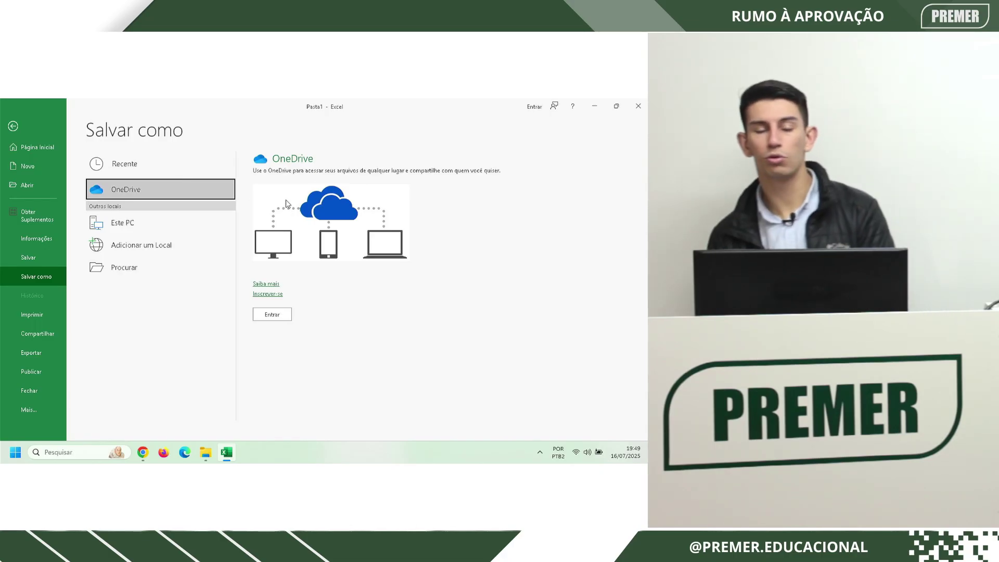
{"action": "left_click", "coordinate": [180, 243]}
Browse for a save location in the Salvar como dialog, and close it without saving
{"action": "left_click", "coordinate": [175, 268]}
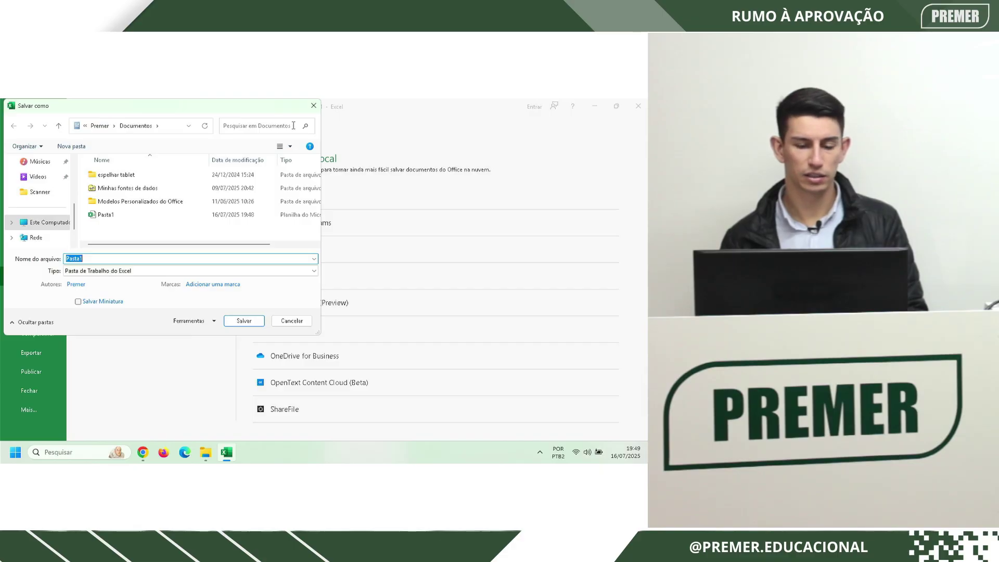
{"action": "scroll", "coordinate": [34, 229], "scroll_direction": "down", "scroll_amount": 1}
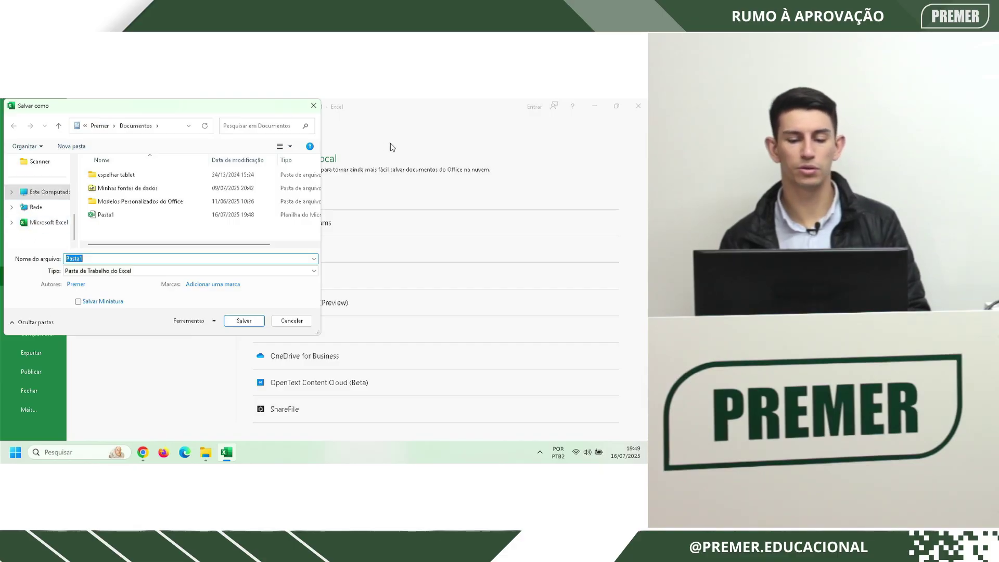
{"action": "left_click", "coordinate": [313, 107]}
Open the print settings, view the choices for what to print, and set the starting page to 1
{"action": "left_click", "coordinate": [36, 313]}
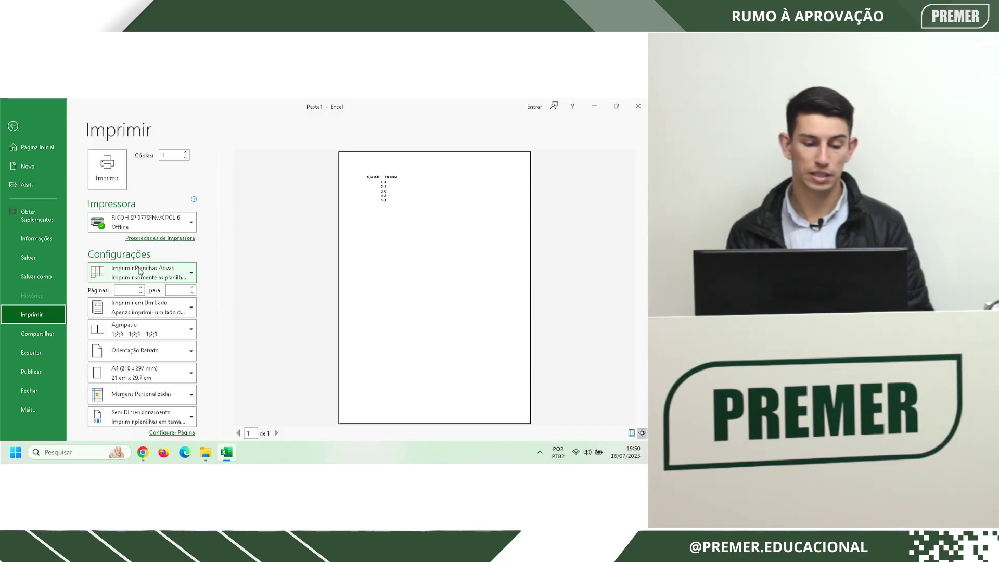
{"action": "left_click", "coordinate": [150, 275]}
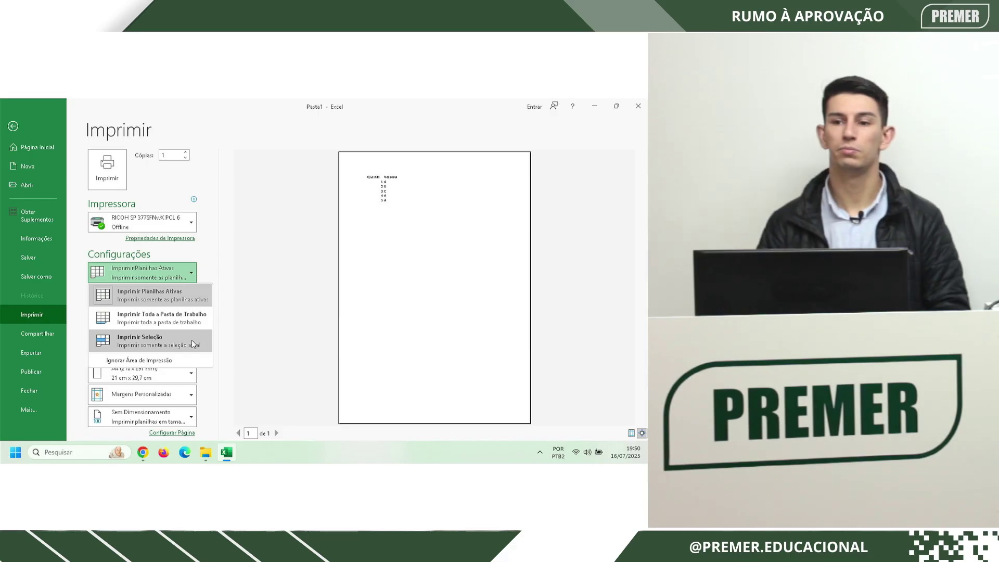
{"action": "left_click", "coordinate": [242, 307]}
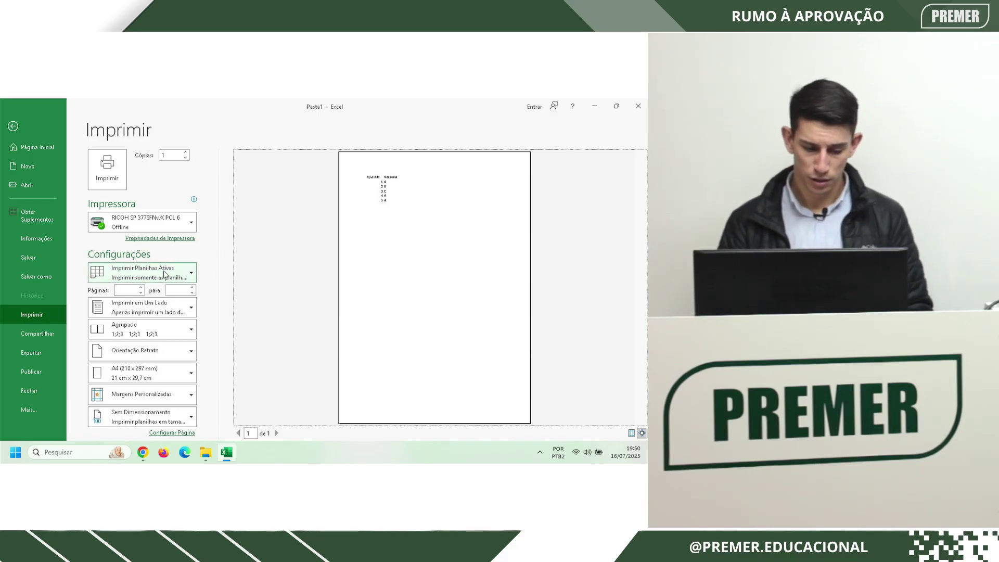
{"action": "left_click", "coordinate": [142, 291]}
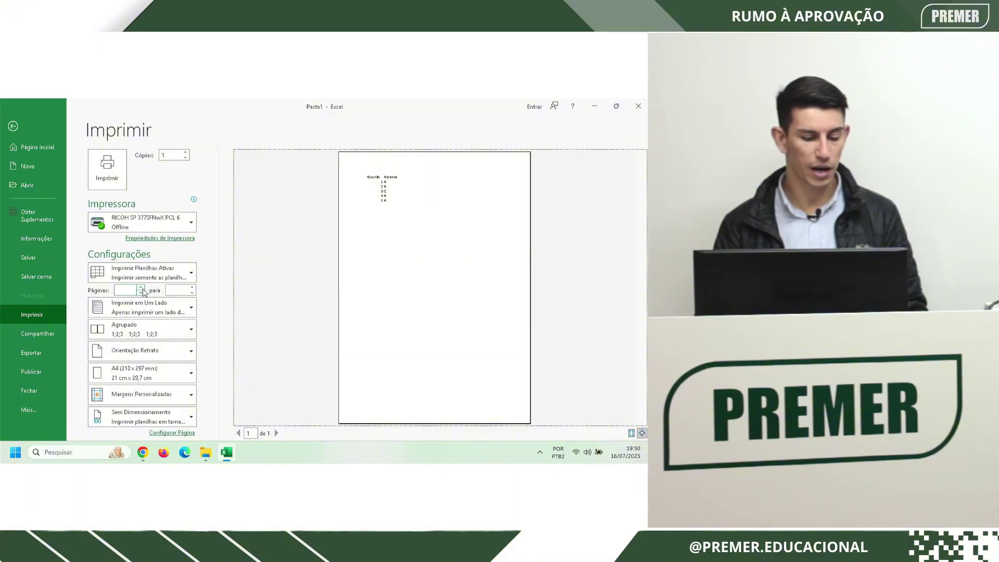
View the one-sided and two-sided printing choices and the Agrupado and Desagrupado collation choices, keeping the current selections
{"action": "left_click", "coordinate": [169, 314]}
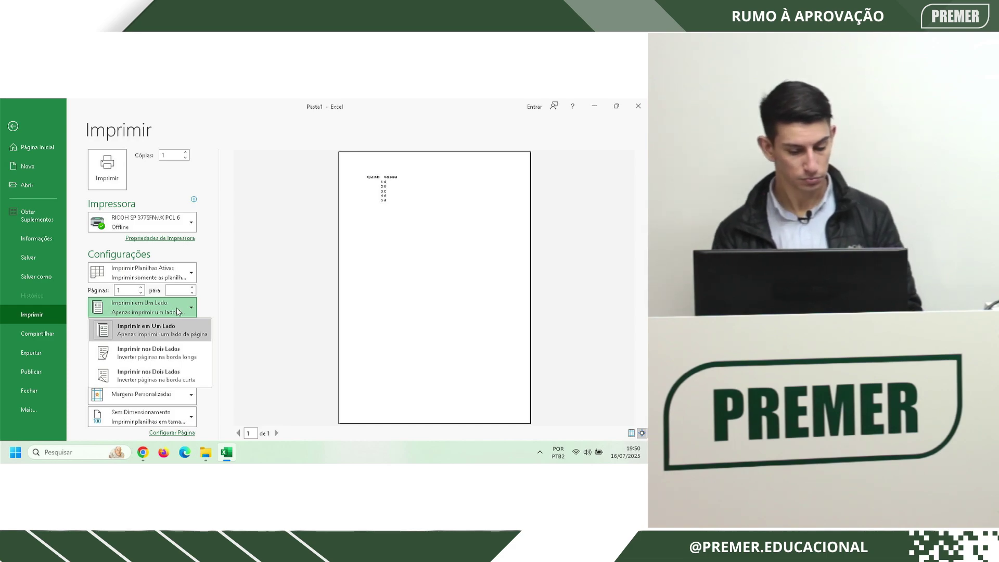
{"action": "left_click", "coordinate": [177, 311]}
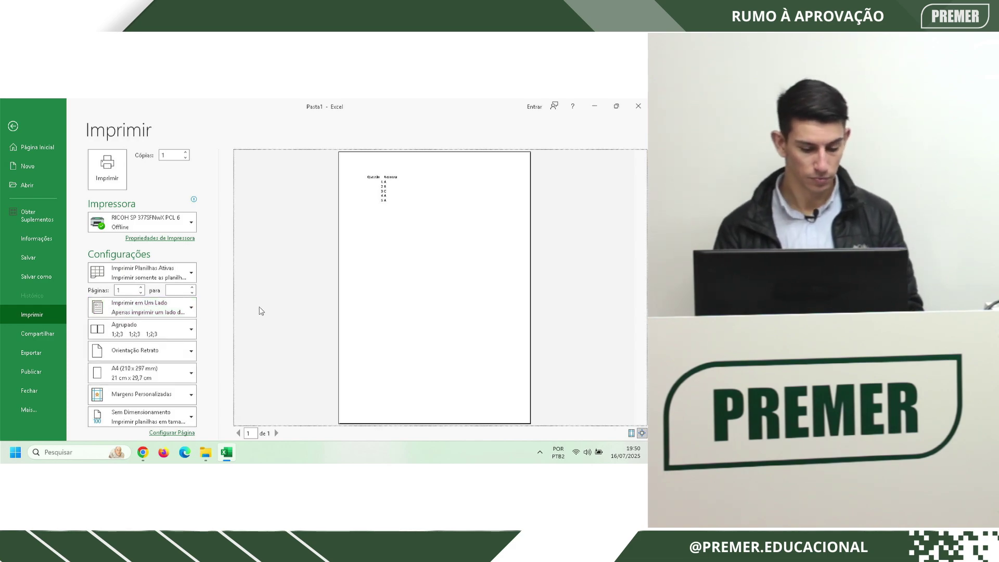
{"action": "left_click", "coordinate": [177, 332]}
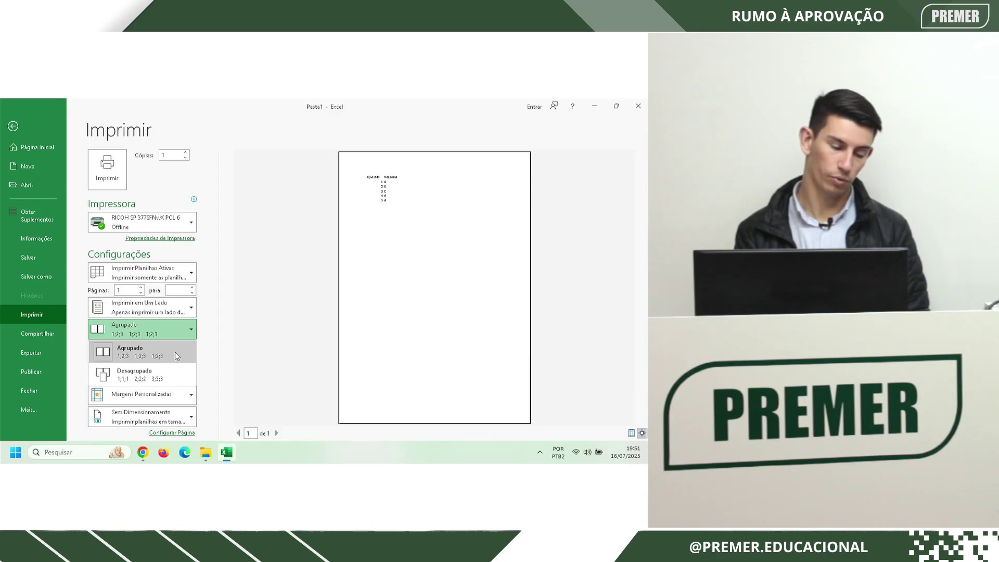
{"action": "left_click", "coordinate": [187, 140]}
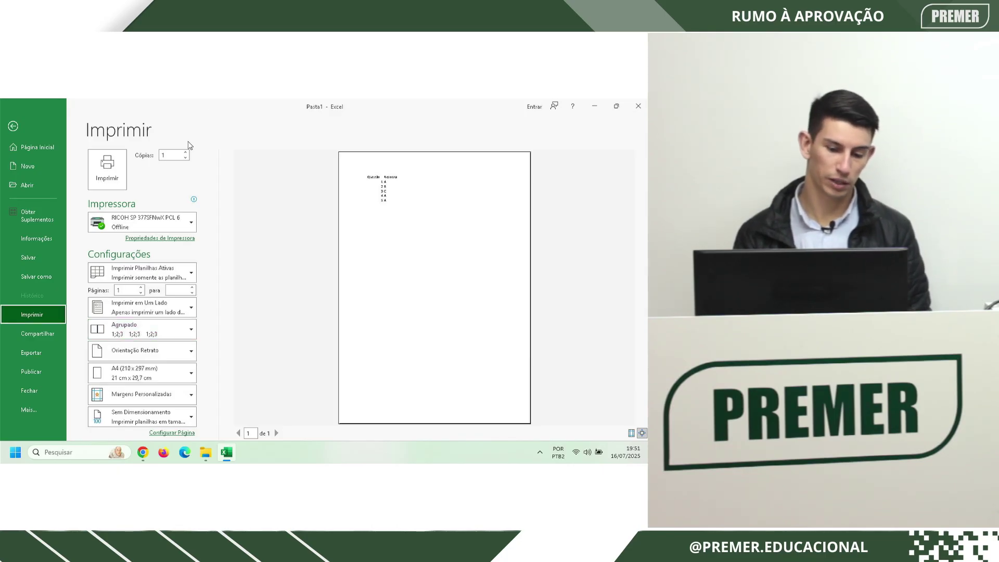
Set the number of print copies to 2 and review the collation choices for them
{"action": "left_click", "coordinate": [185, 153]}
{"action": "left_click", "coordinate": [159, 331]}
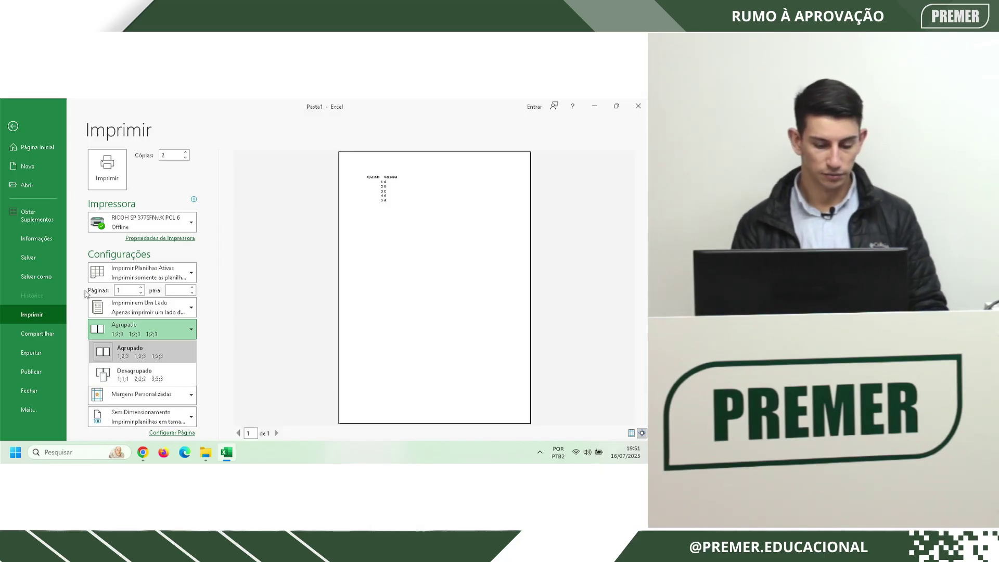
{"action": "left_click", "coordinate": [188, 326]}
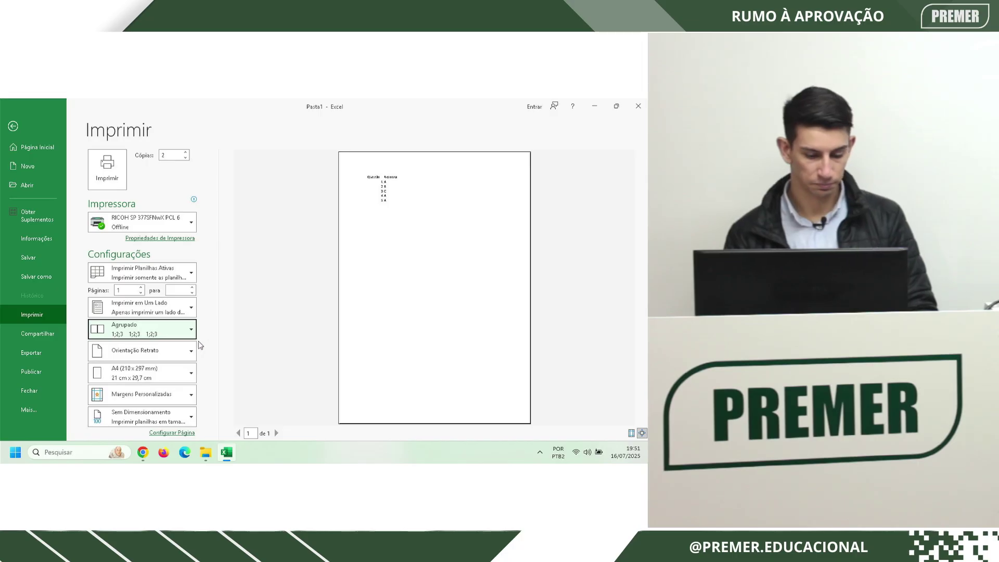
View the available page orientations and paper sizes for printing without changing either setting
{"action": "left_click", "coordinate": [166, 347]}
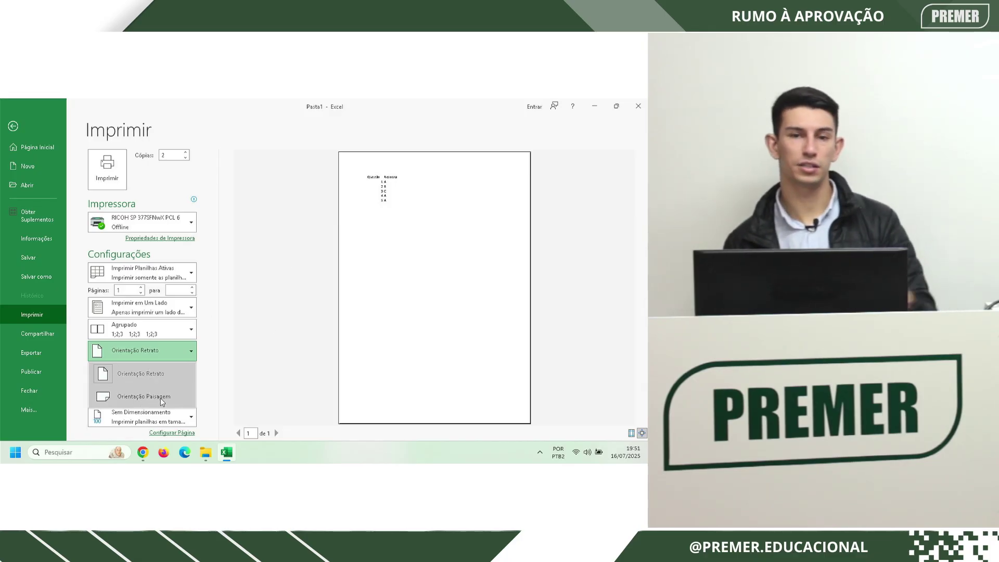
{"action": "key", "text": "Escape"}
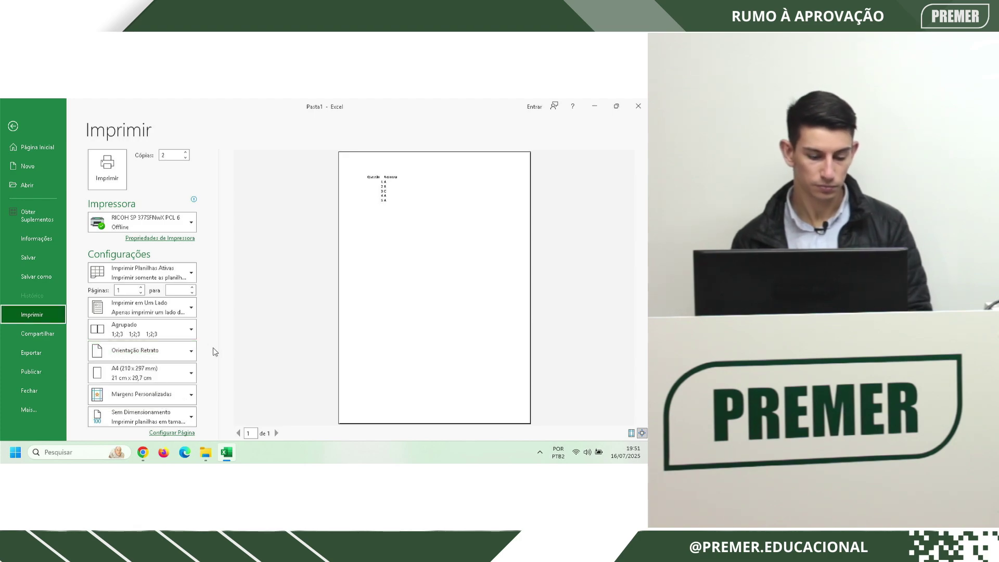
{"action": "left_click", "coordinate": [182, 373]}
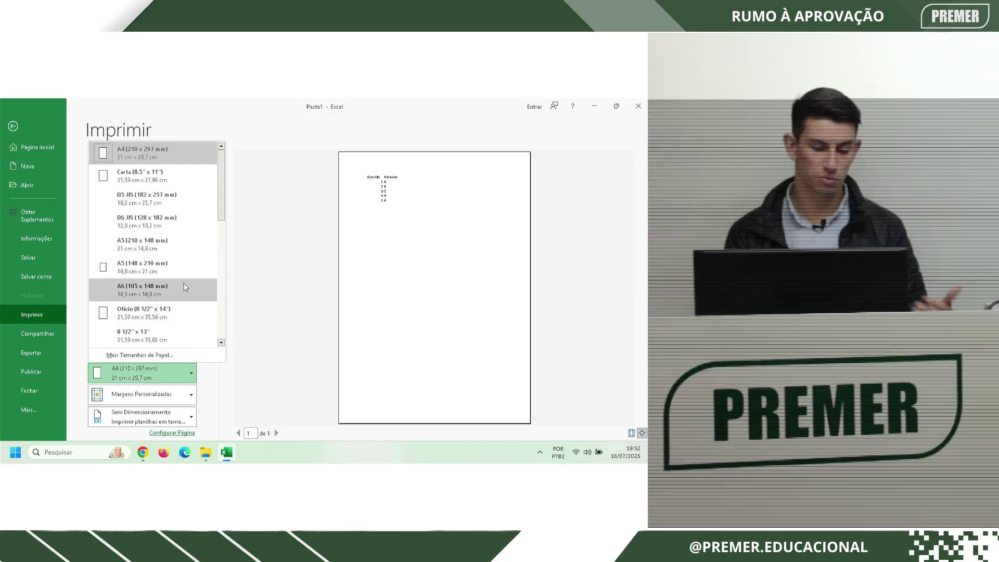
{"action": "left_click", "coordinate": [308, 274]}
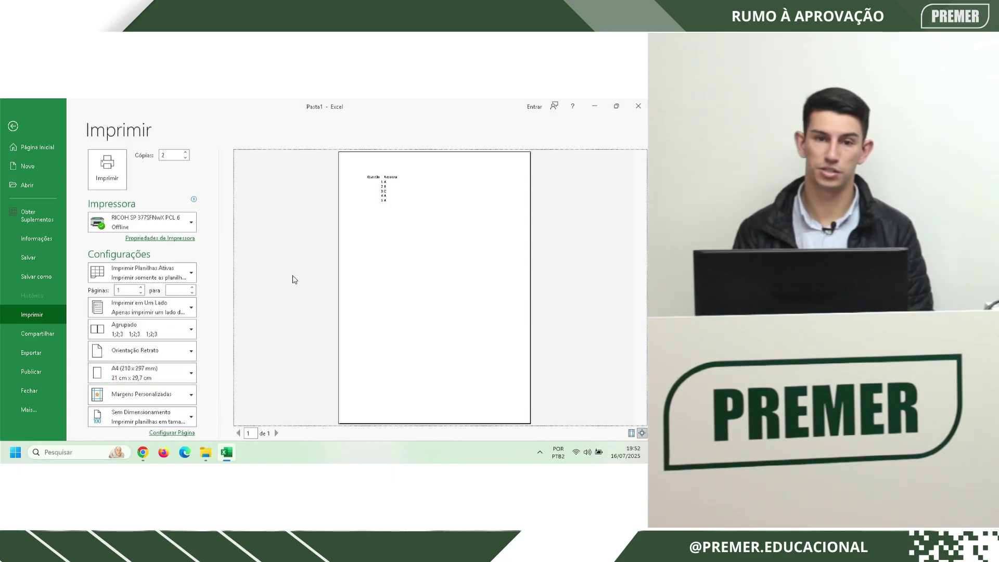
View the print margin presets and the scaling choices without changing either setting
{"action": "left_click", "coordinate": [171, 396]}
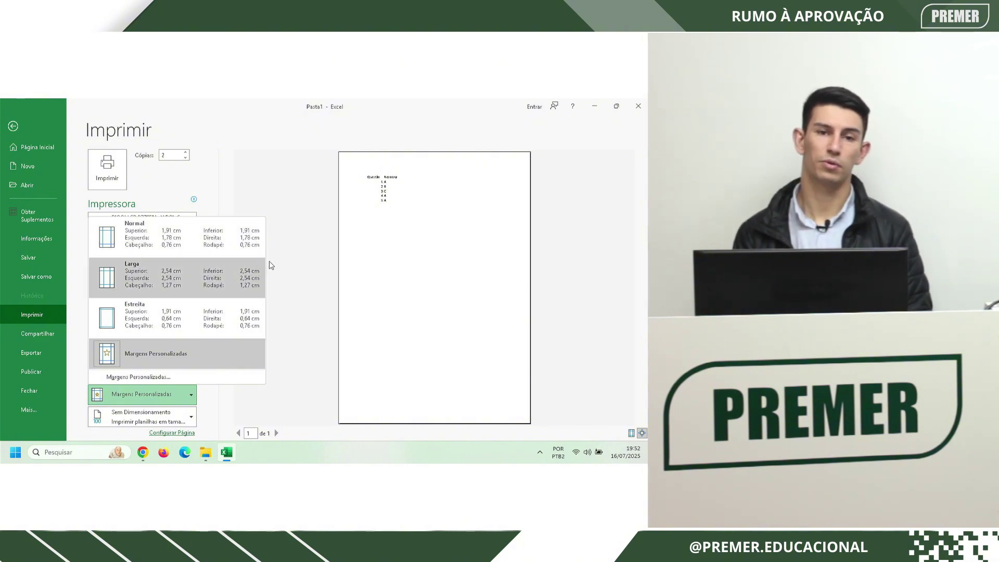
{"action": "left_click", "coordinate": [300, 260]}
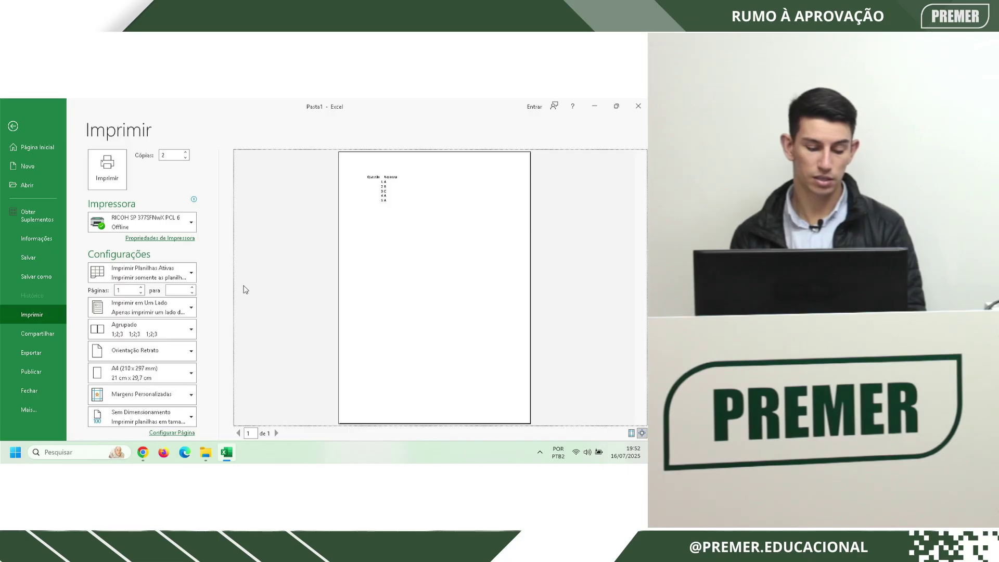
{"action": "left_click", "coordinate": [190, 418]}
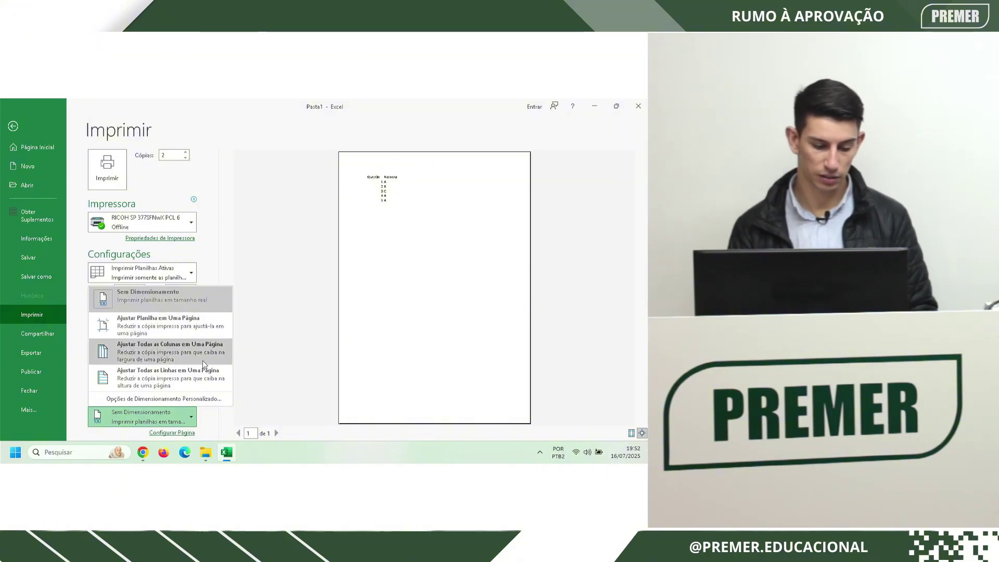
{"action": "left_click", "coordinate": [260, 319]}
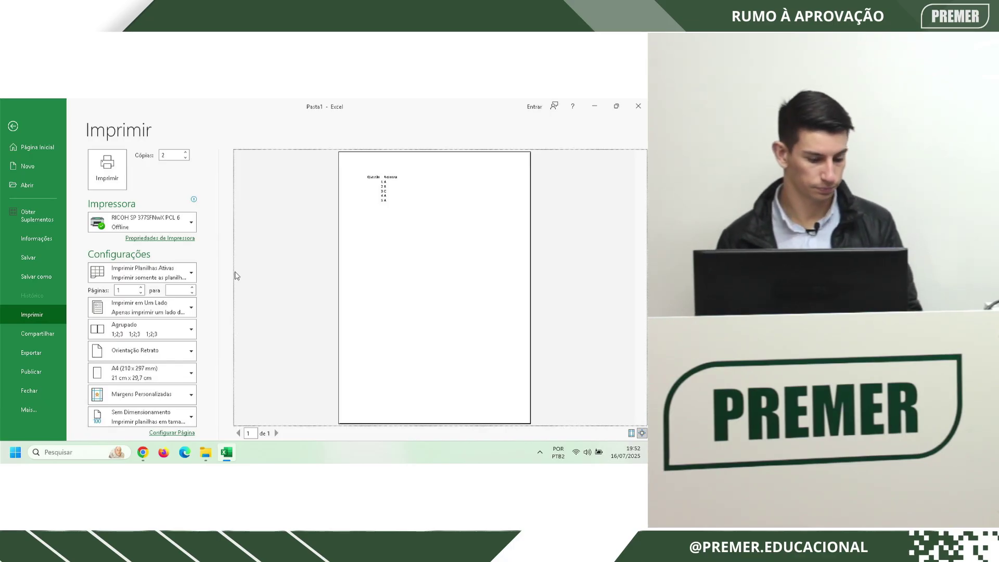
View the options for sharing with people or by email, and for exporting as PDF/XPS or another file type
{"action": "left_click", "coordinate": [51, 333]}
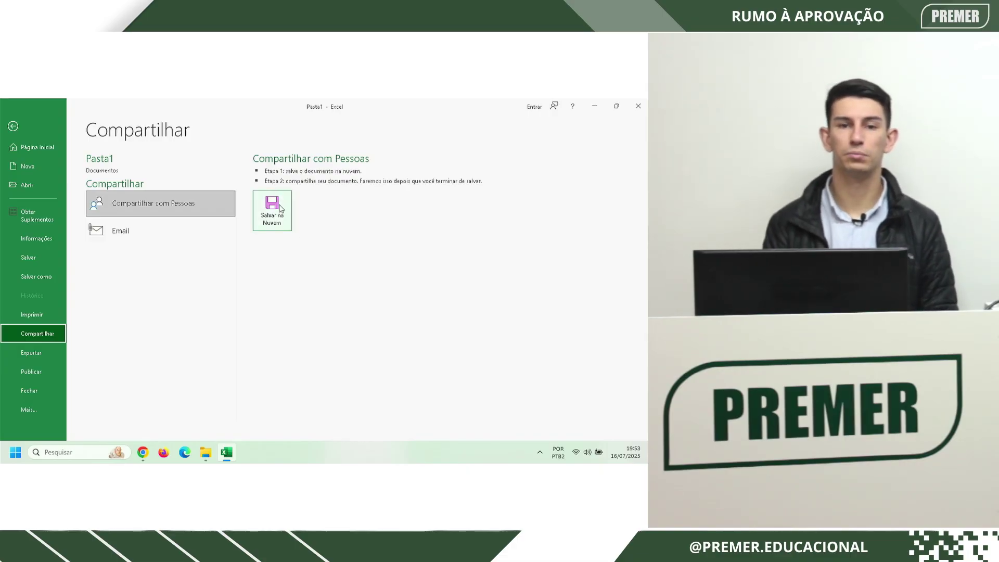
{"action": "left_click", "coordinate": [176, 235]}
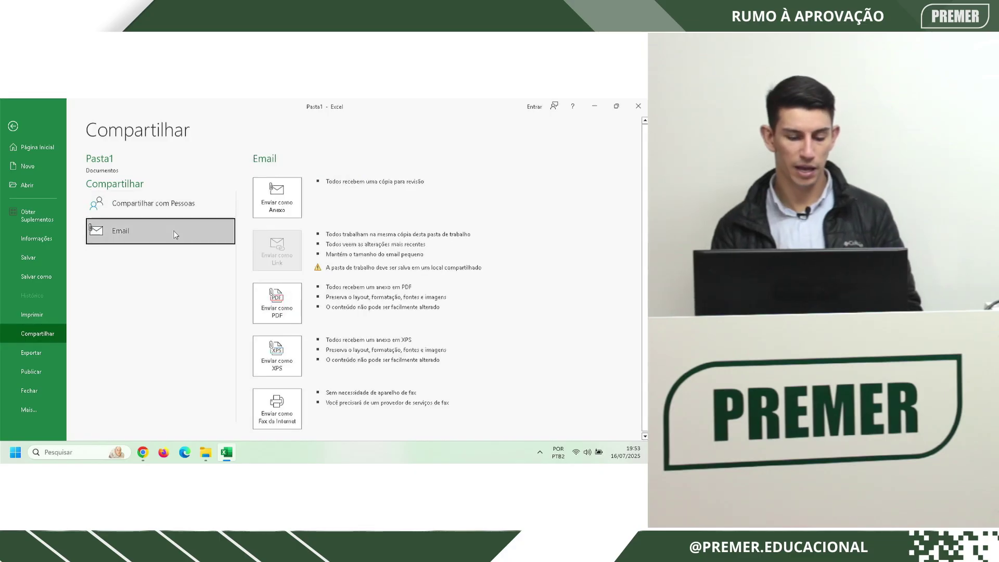
{"action": "left_click", "coordinate": [47, 352]}
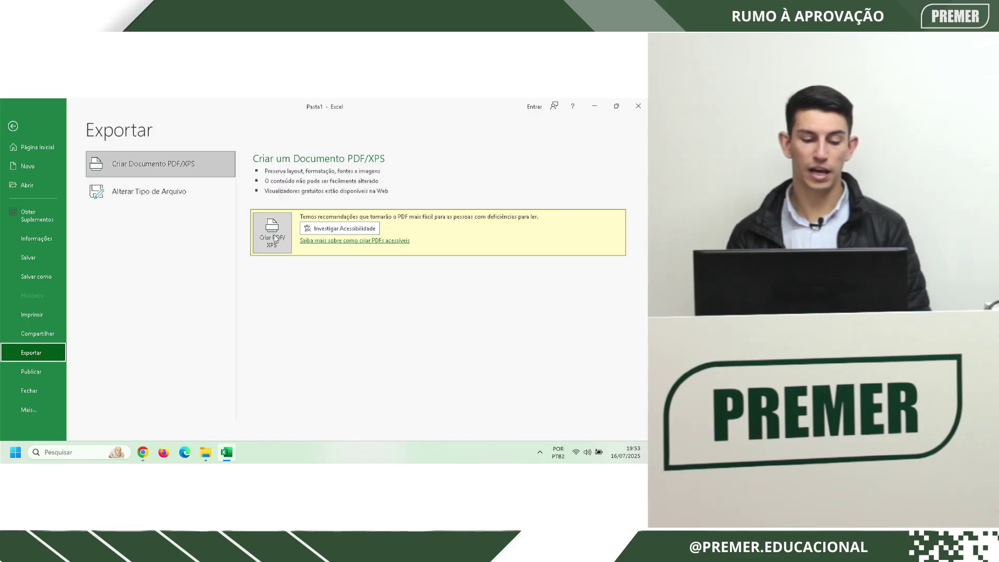
{"action": "left_click", "coordinate": [192, 188]}
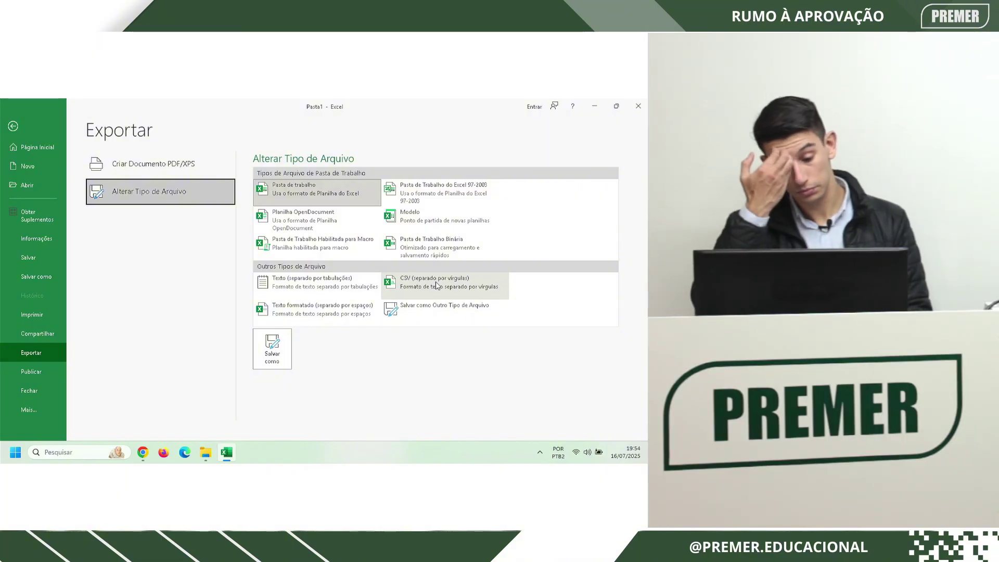
Open the Salvar como dialog from the export options, view the available file types, and cancel without saving
{"action": "left_click", "coordinate": [270, 347]}
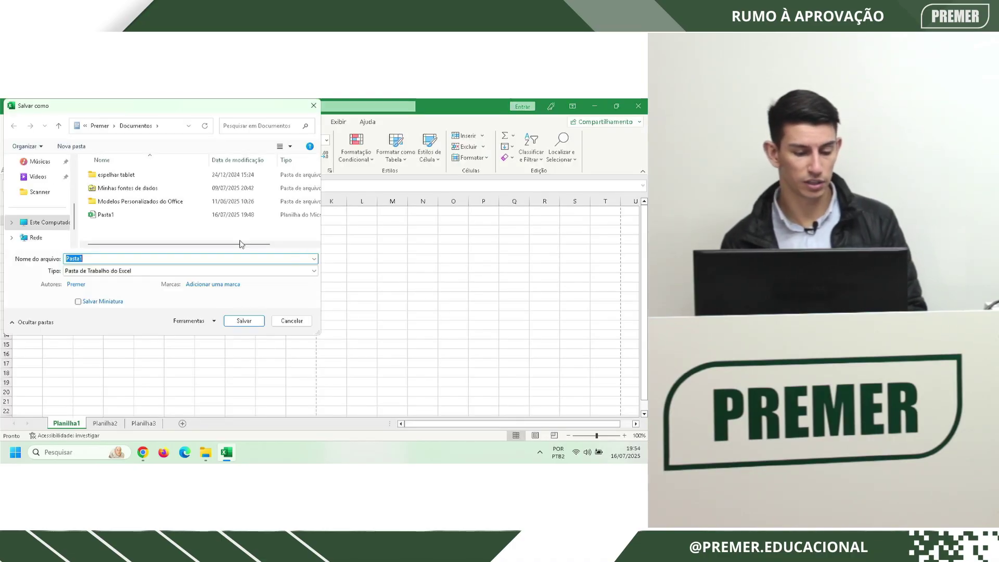
{"action": "left_click", "coordinate": [104, 272]}
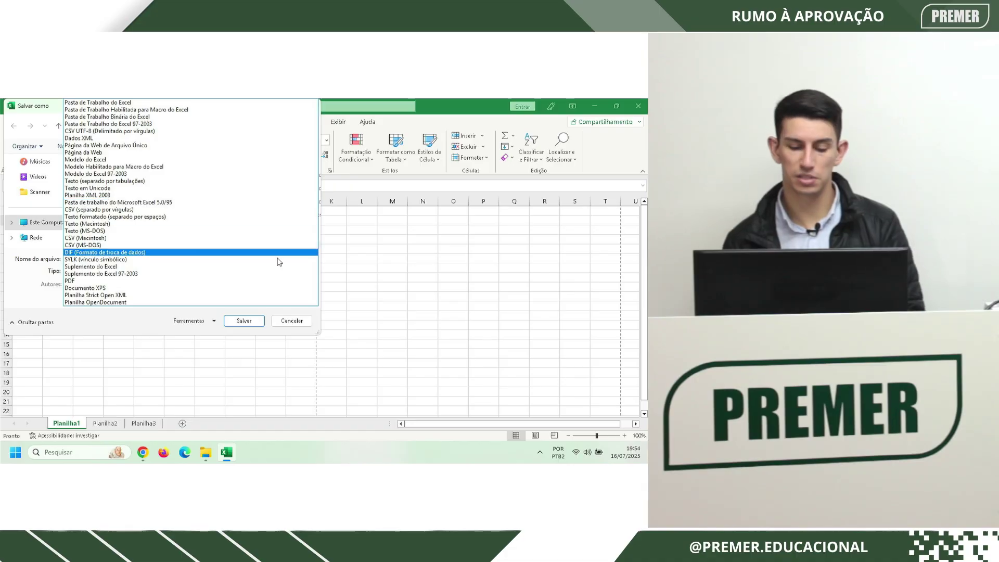
{"action": "left_click", "coordinate": [286, 322]}
{"action": "left_click", "coordinate": [285, 322]}
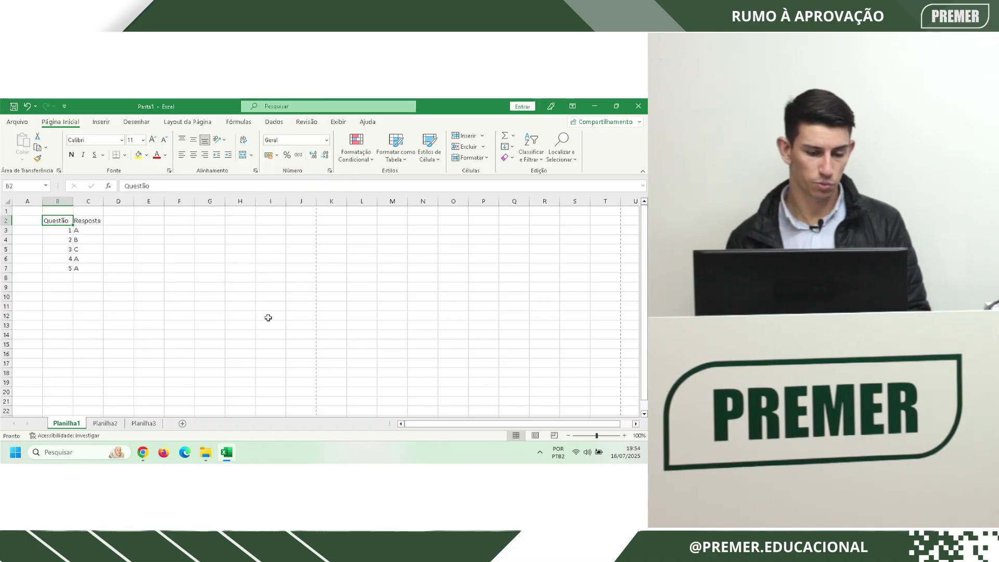
View the Publicar no Power BI page, and close the Pasta1 workbook while leaving Excel open
{"action": "left_click", "coordinate": [27, 125]}
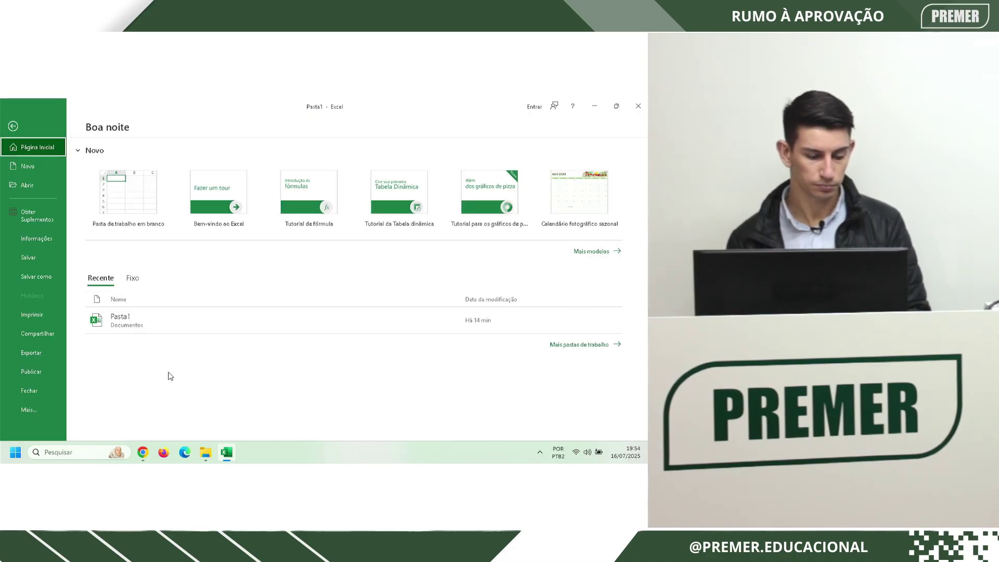
{"action": "left_click", "coordinate": [50, 374]}
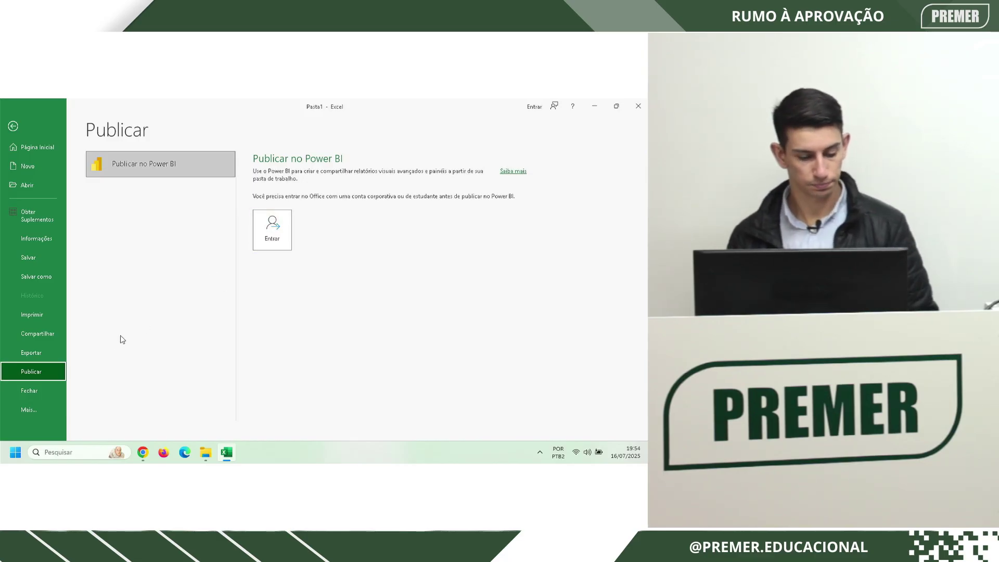
{"action": "left_click", "coordinate": [48, 391]}
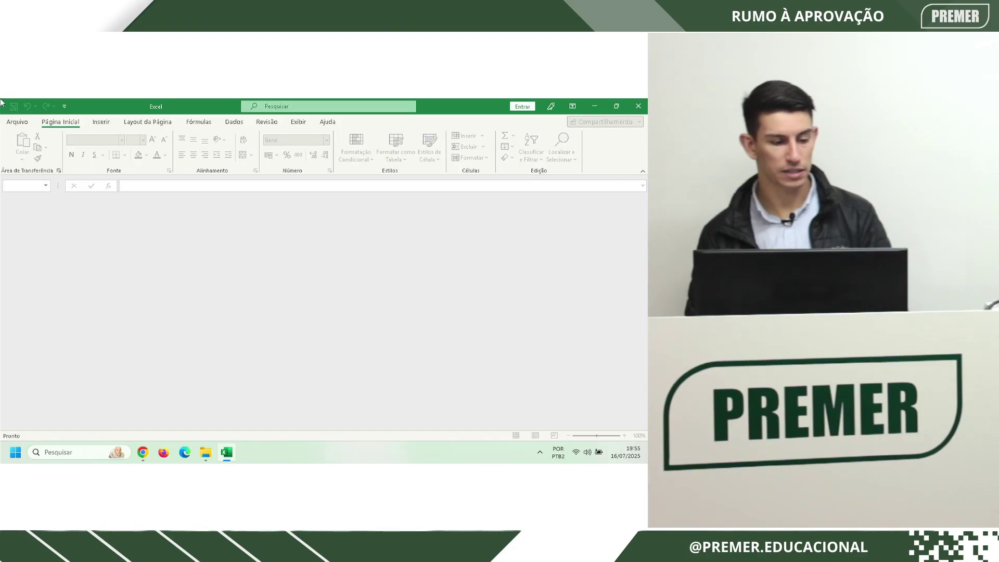
Dismiss the window menu and open the Arquivo start page with no workbook open
{"action": "key", "text": "alt+space"}
{"action": "key", "text": "Escape"}
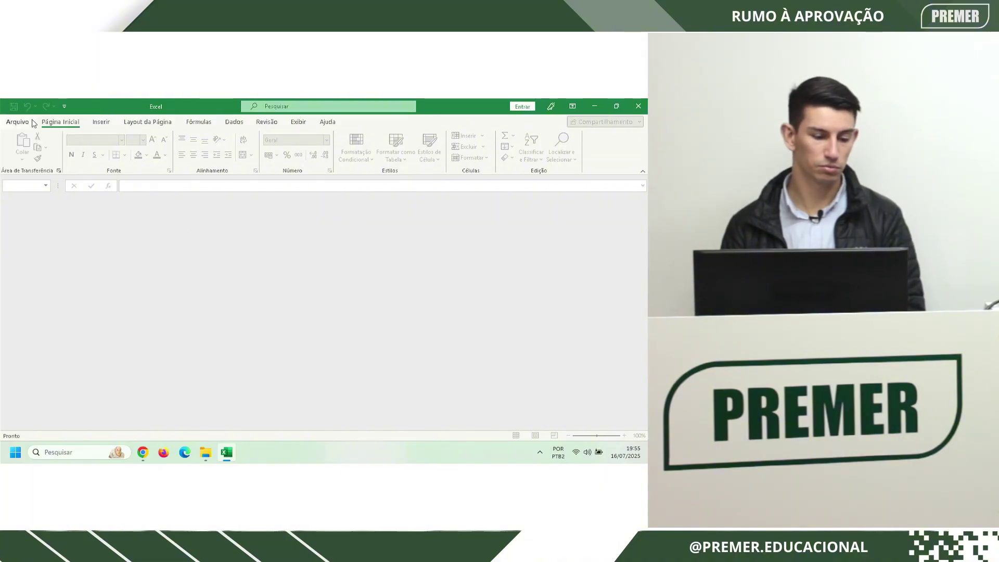
{"action": "key", "text": "alt+a"}
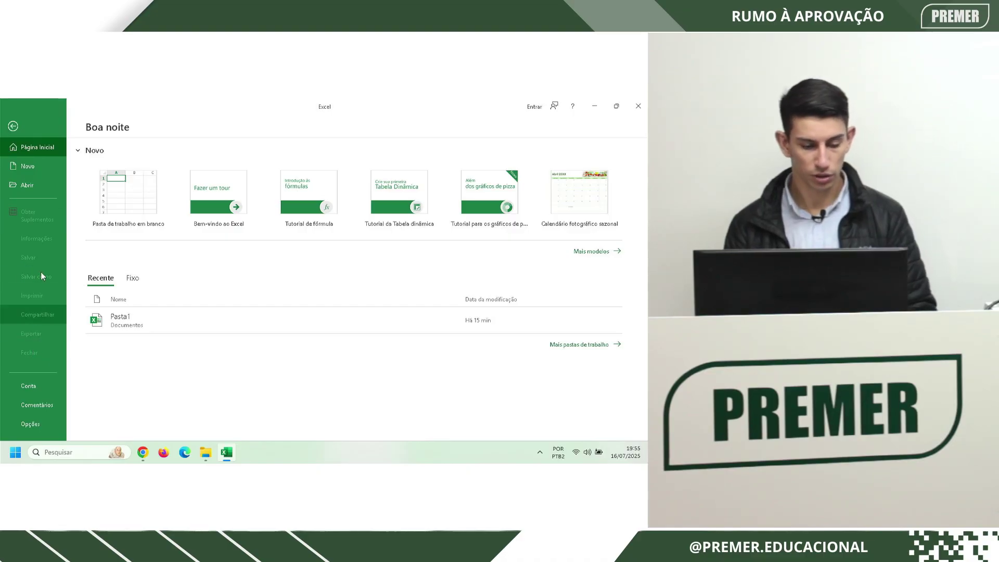
Reopen the recent Pasta1 workbook, and view the general settings in the Opções do Excel dialog without changing them
{"action": "left_click", "coordinate": [125, 322]}
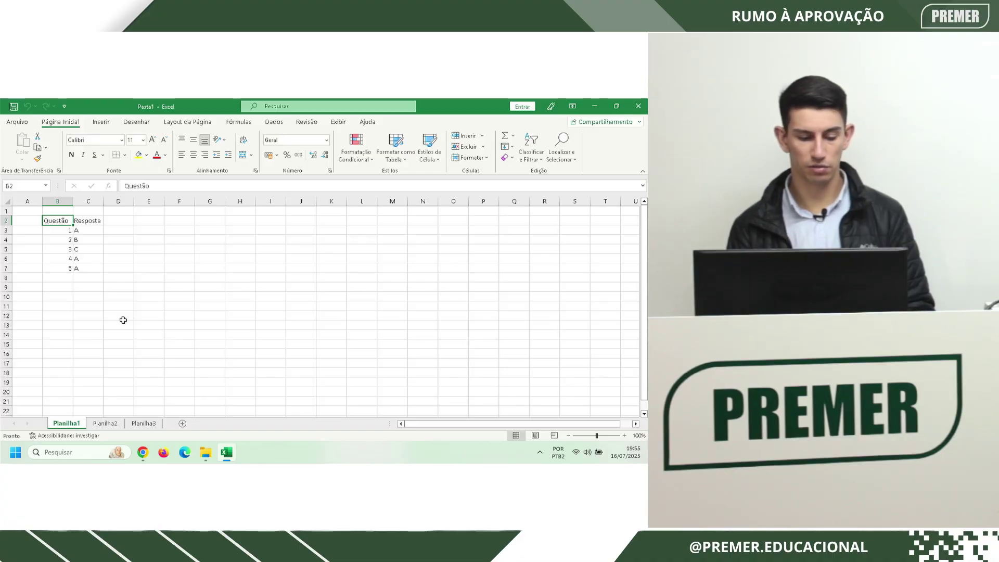
{"action": "left_click", "coordinate": [17, 122]}
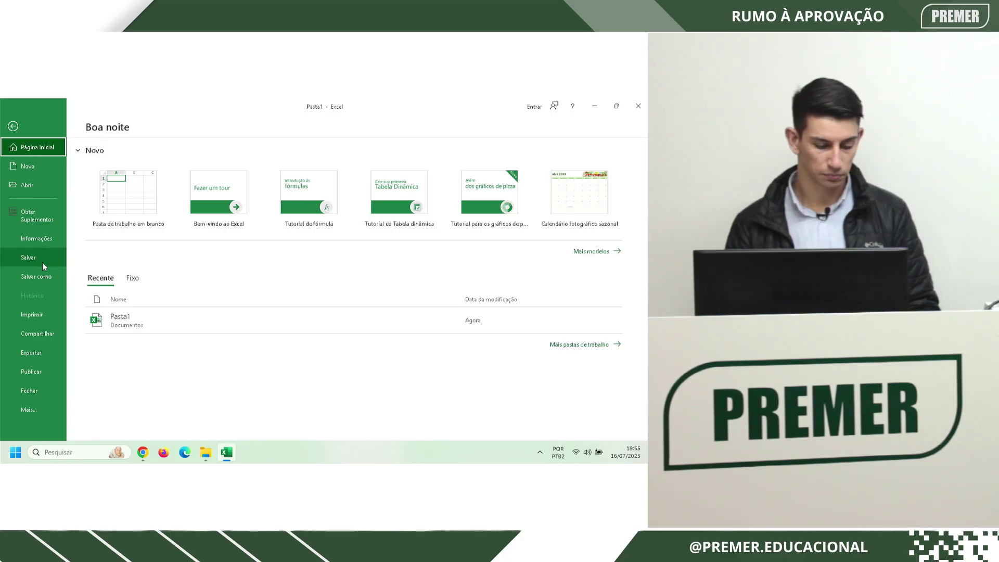
{"action": "left_click", "coordinate": [42, 410]}
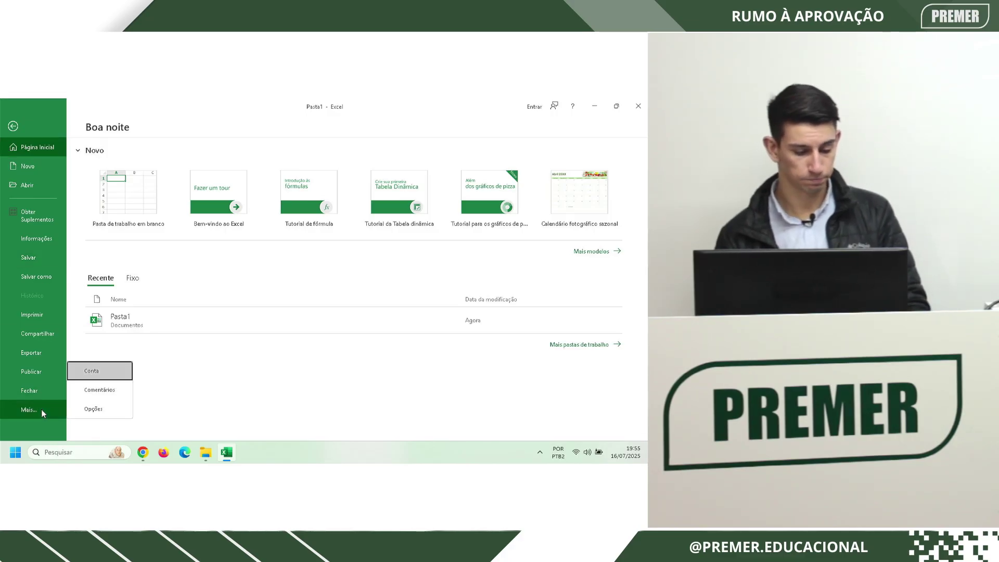
{"action": "left_click", "coordinate": [103, 407]}
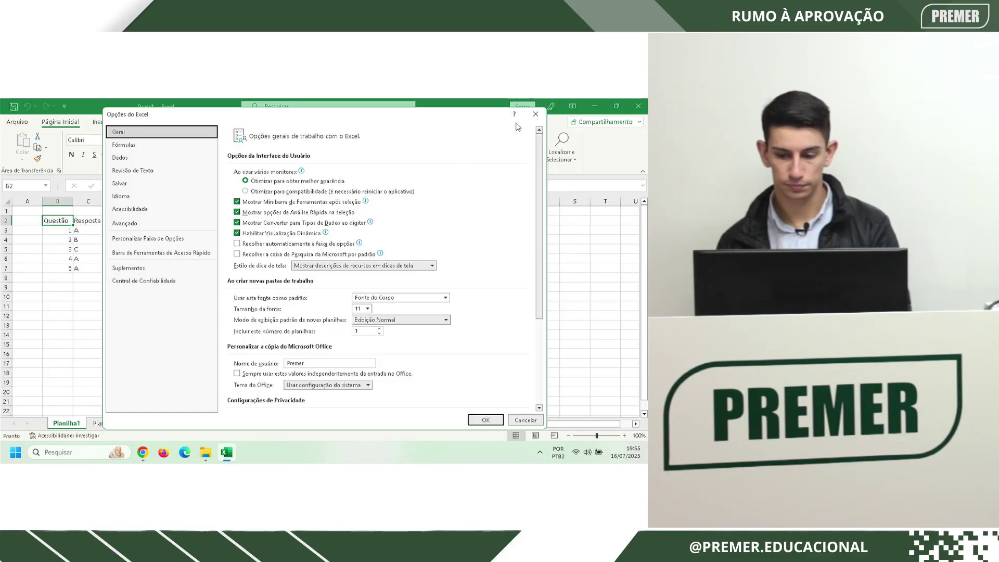
{"action": "left_click", "coordinate": [535, 114]}
View the Conta page with its Office theme and product information, and return to the worksheet
{"action": "left_click", "coordinate": [16, 122]}
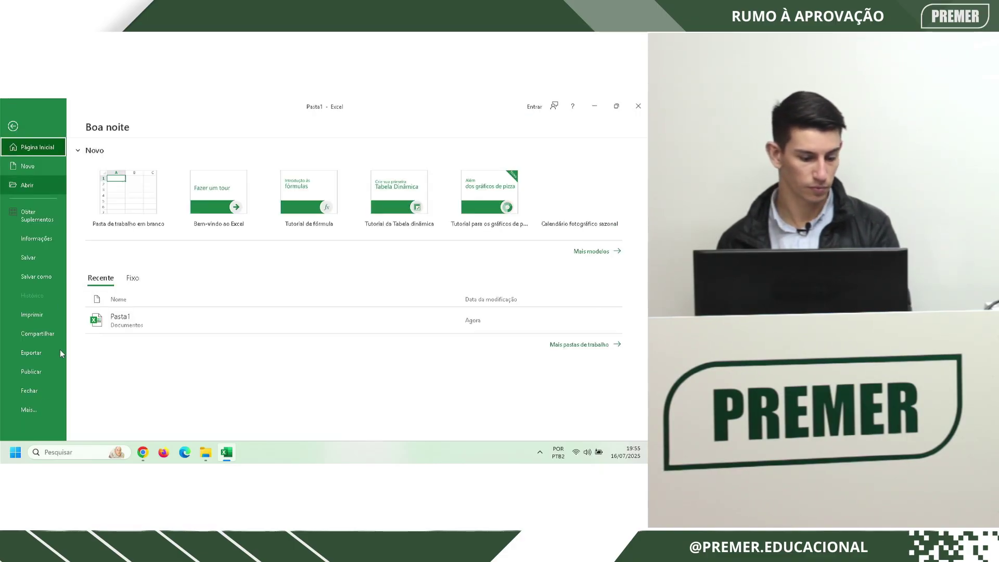
{"action": "left_click", "coordinate": [38, 409]}
{"action": "left_click", "coordinate": [111, 370]}
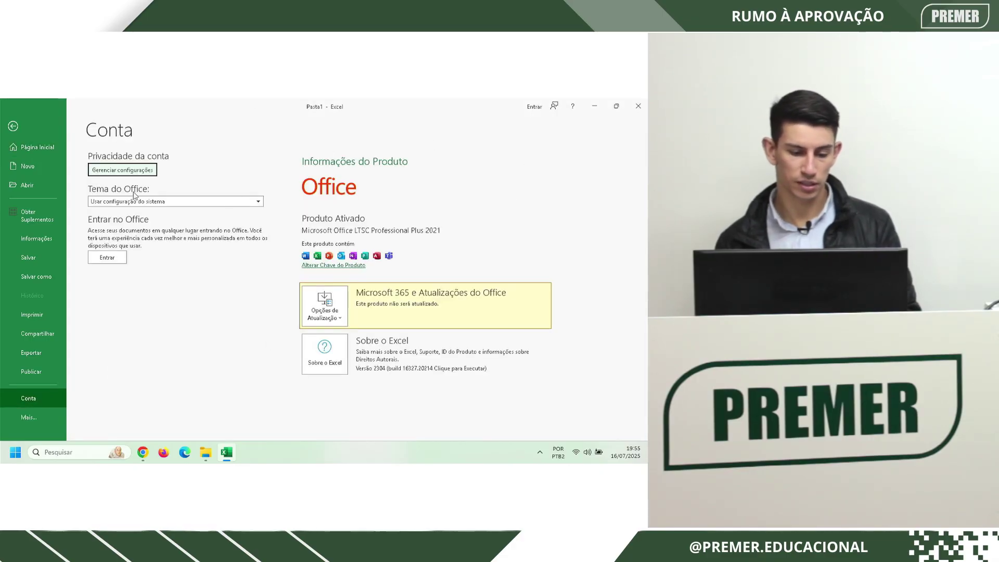
{"action": "left_click", "coordinate": [13, 126]}
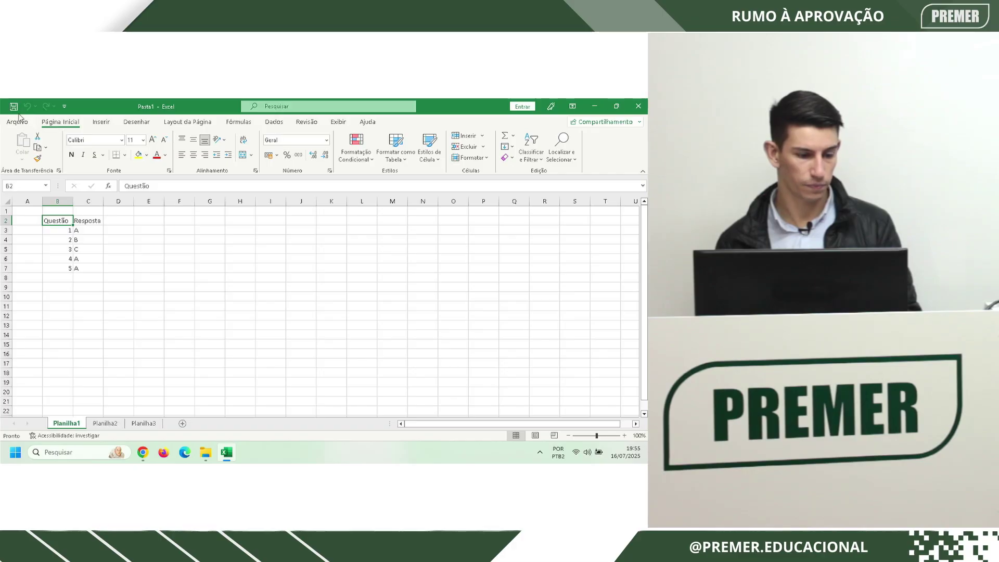
View the feedback choices on the Comentários page, and return to the worksheet
{"action": "left_click", "coordinate": [22, 122]}
{"action": "left_click", "coordinate": [29, 410]}
{"action": "left_click", "coordinate": [89, 393]}
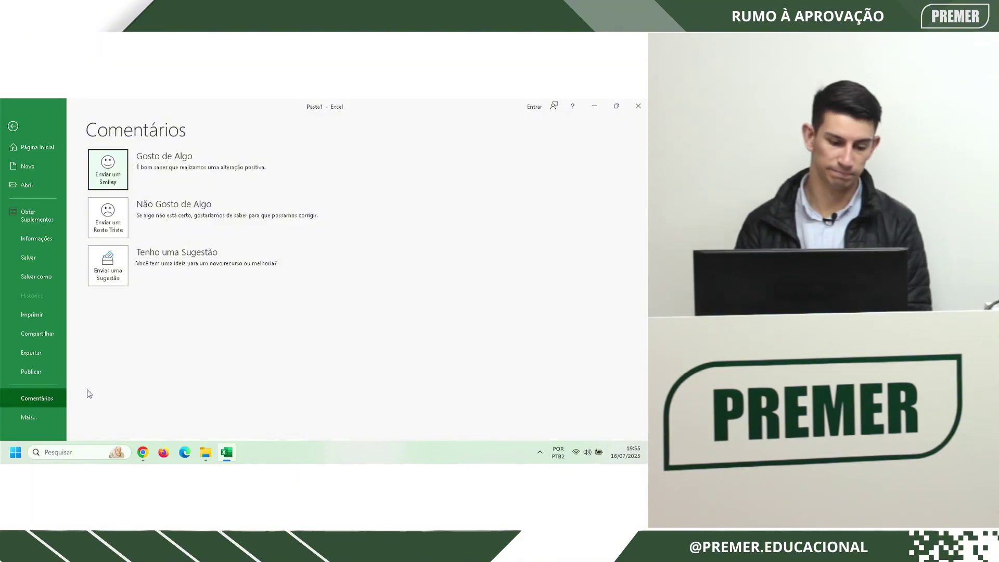
{"action": "left_click", "coordinate": [13, 125]}
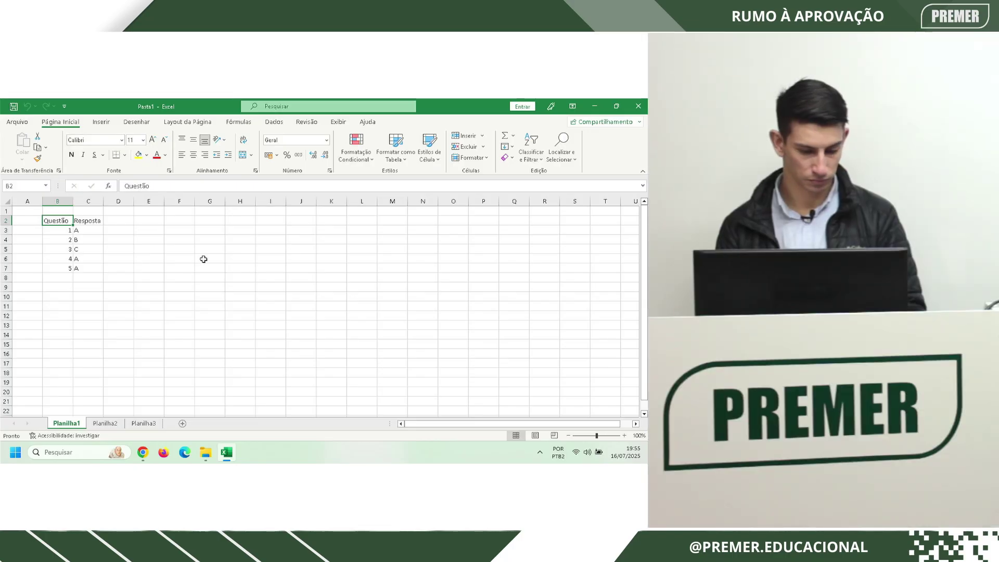
{"action": "key", "text": "alt+Tab"}
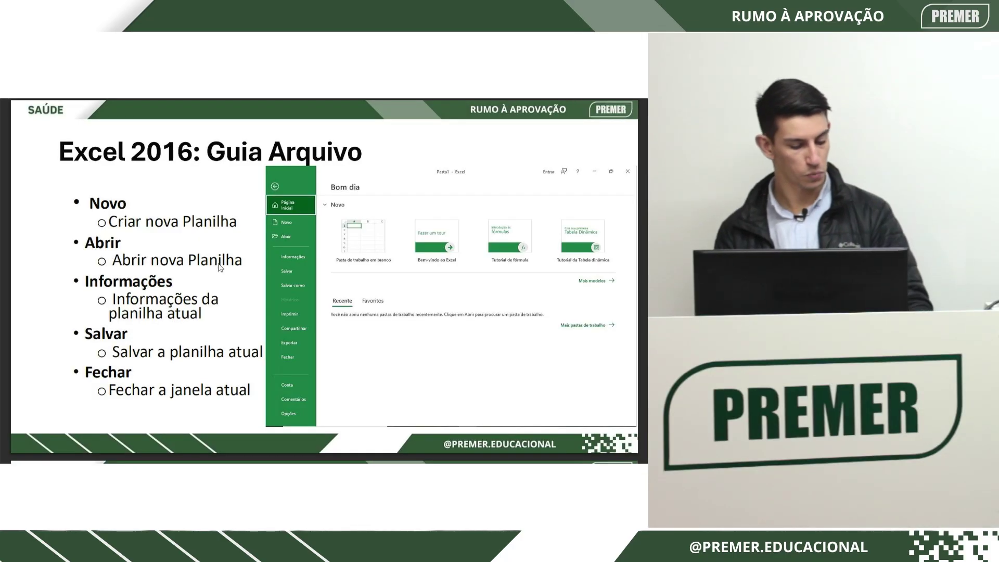
{"action": "key", "text": "Right"}
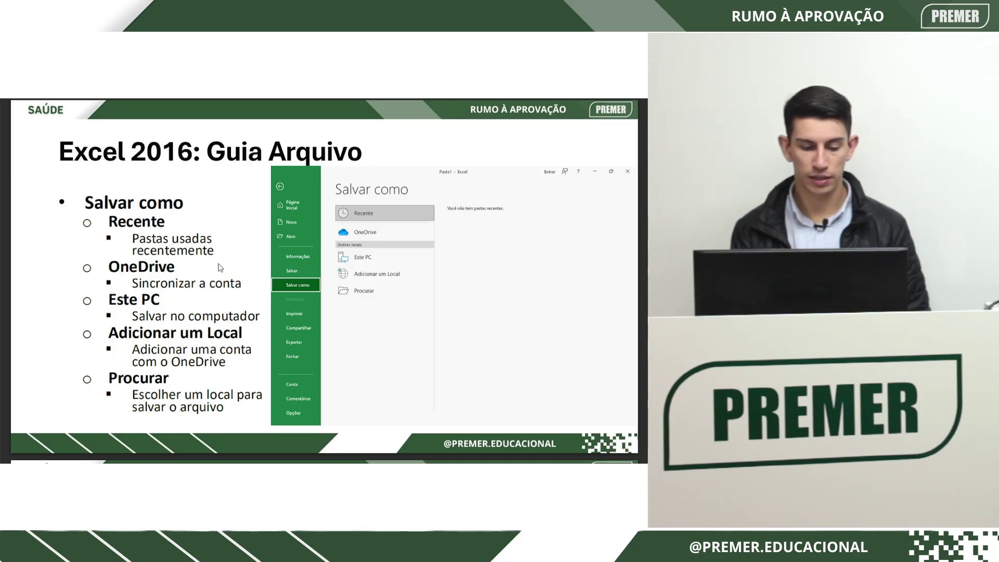
{"action": "key", "text": "Right"}
{"action": "key", "text": "Left"}
{"action": "key", "text": "Left"}
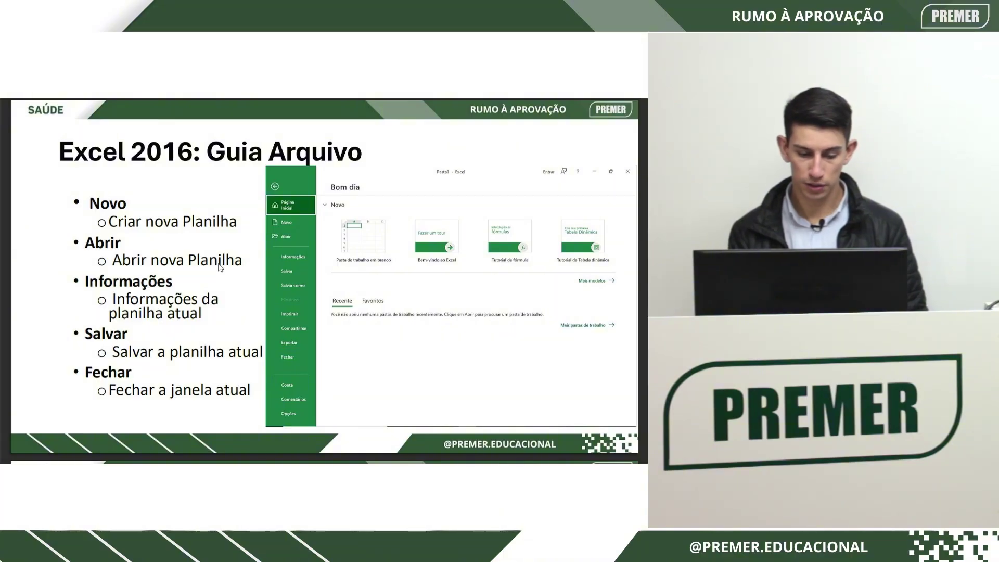
{"action": "key", "text": "Right"}
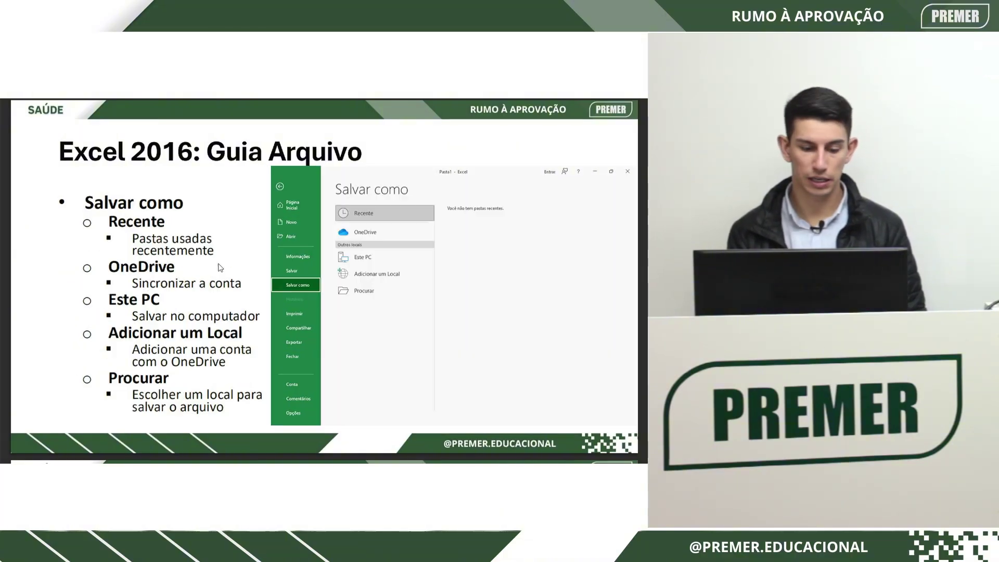
{"action": "key", "text": "Right"}
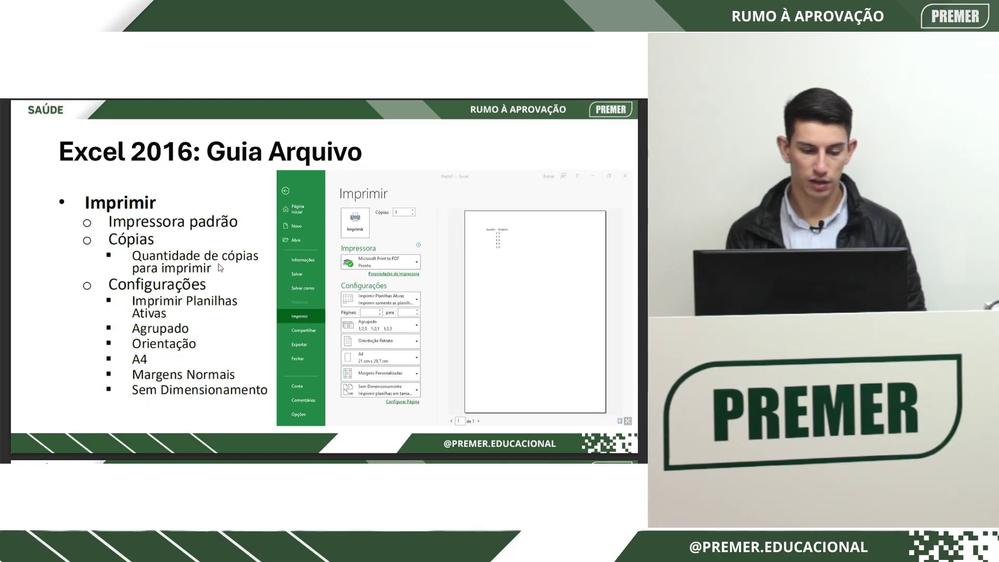
{"action": "key", "text": "Right"}
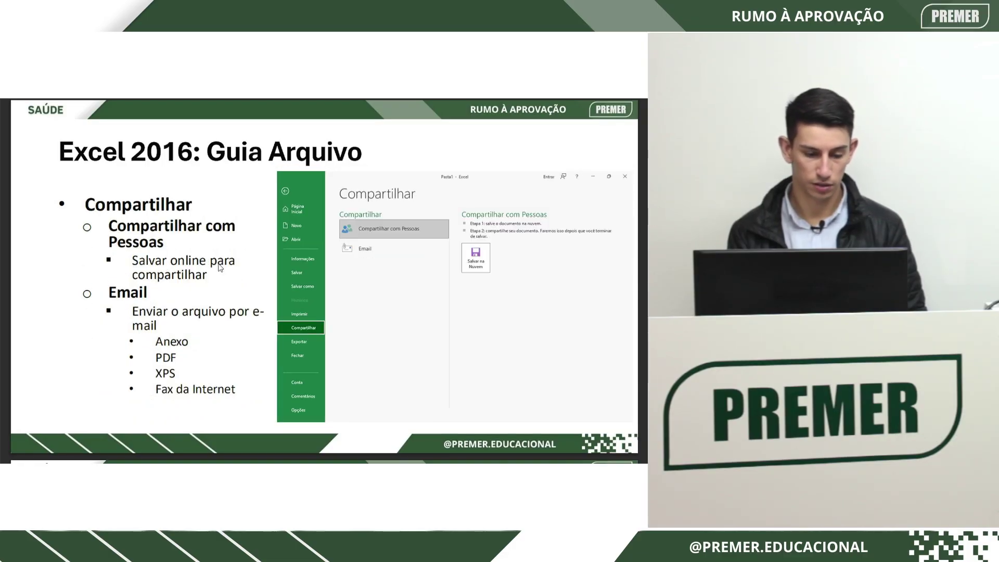
{"action": "key", "text": "Right"}
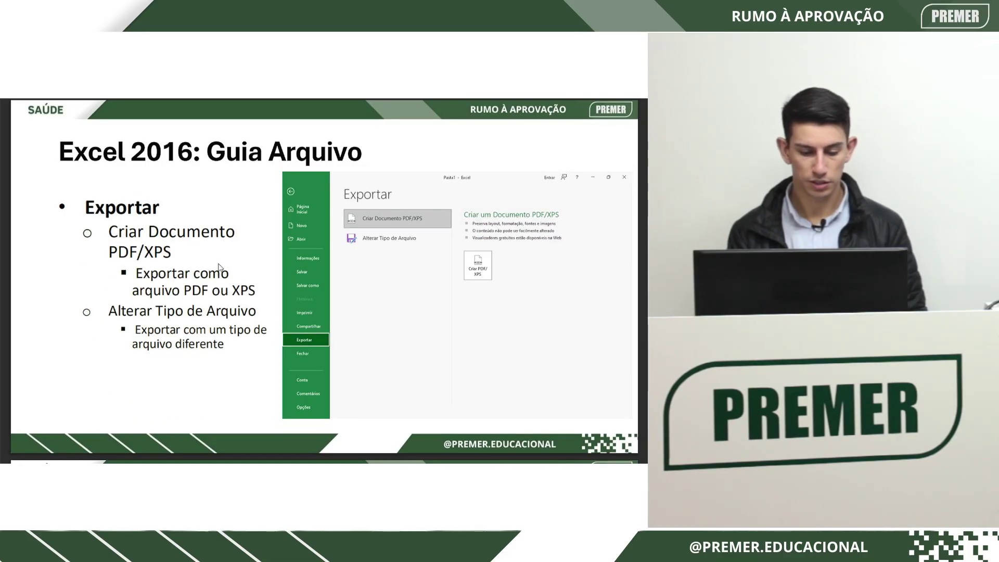
{"action": "key", "text": "Right"}
{"action": "key", "text": "Right"}
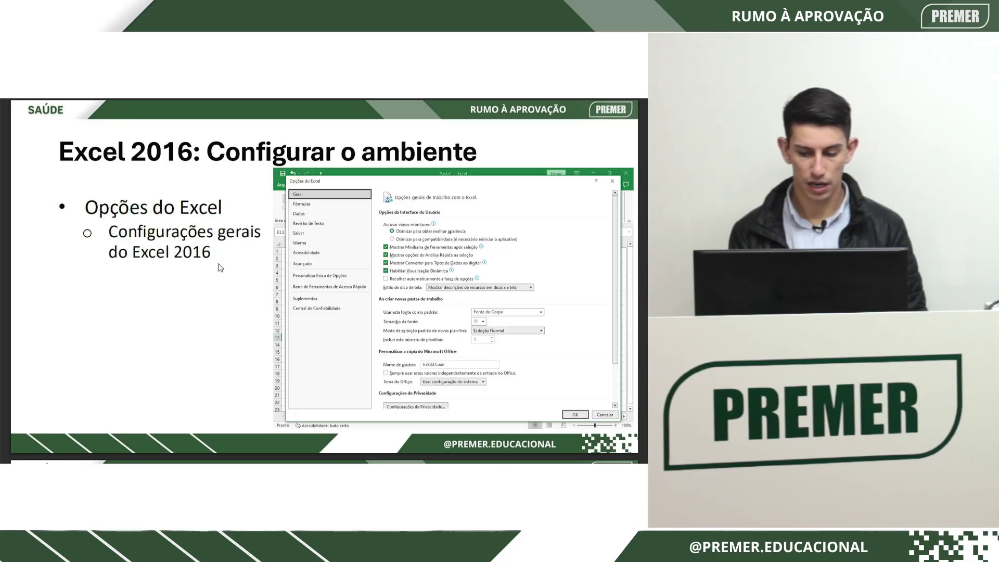
{"action": "key", "text": "Right"}
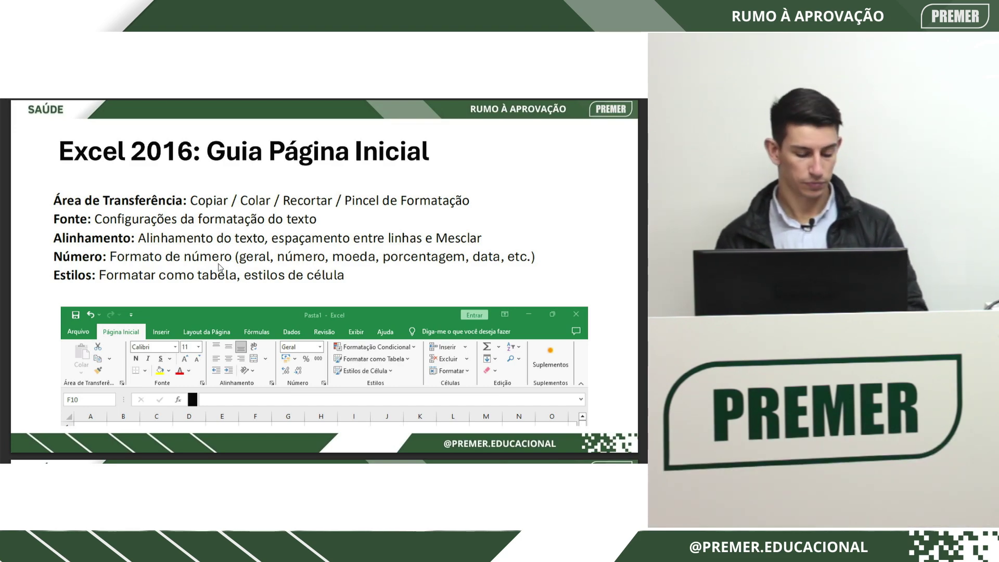
{"action": "key", "text": "alt+Tab"}
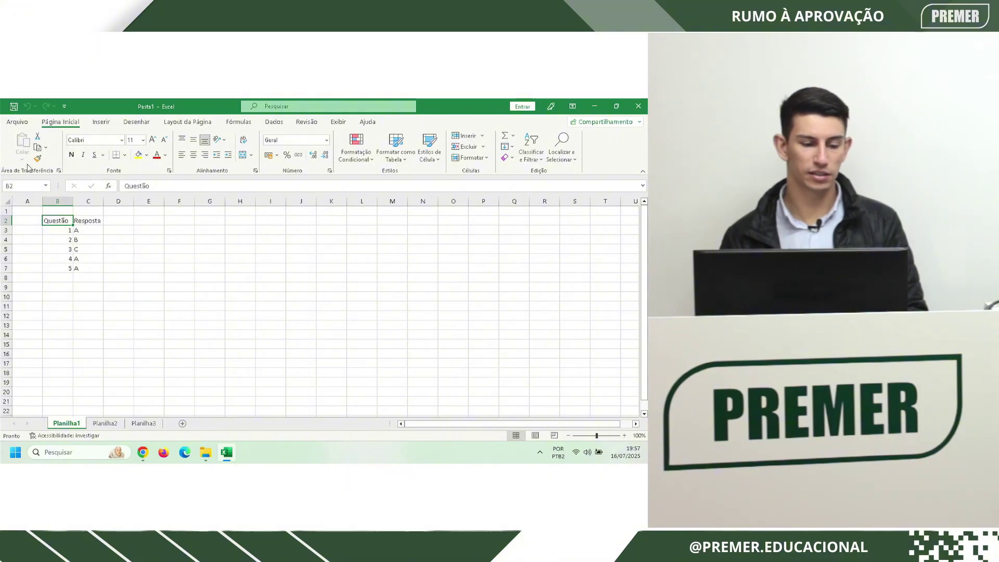
Copy the Questão header in B2, view the paste options for cell B3, and cancel the copy without pasting
{"action": "key", "text": "ctrl+c"}
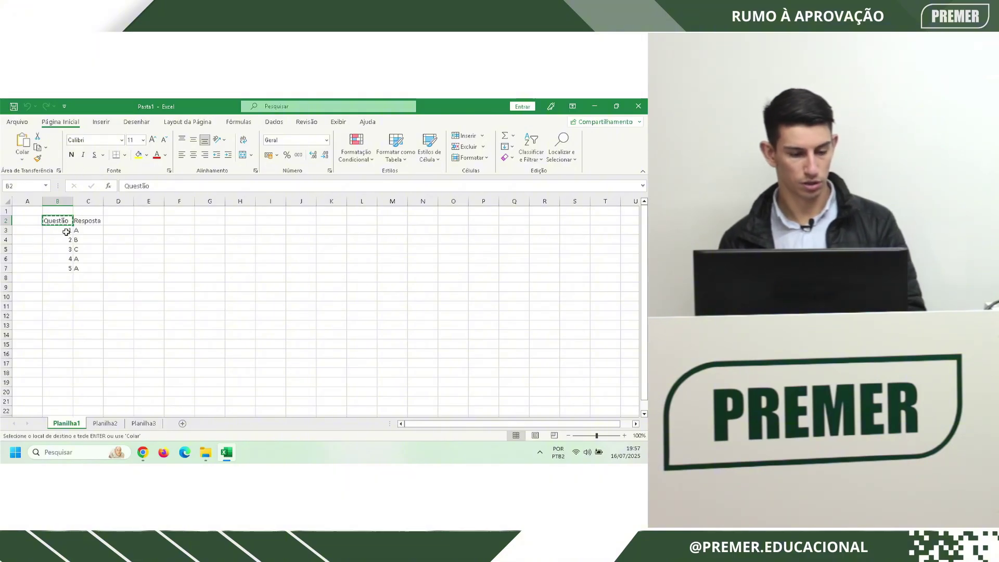
{"action": "key", "text": "Down"}
{"action": "left_click", "coordinate": [26, 159]}
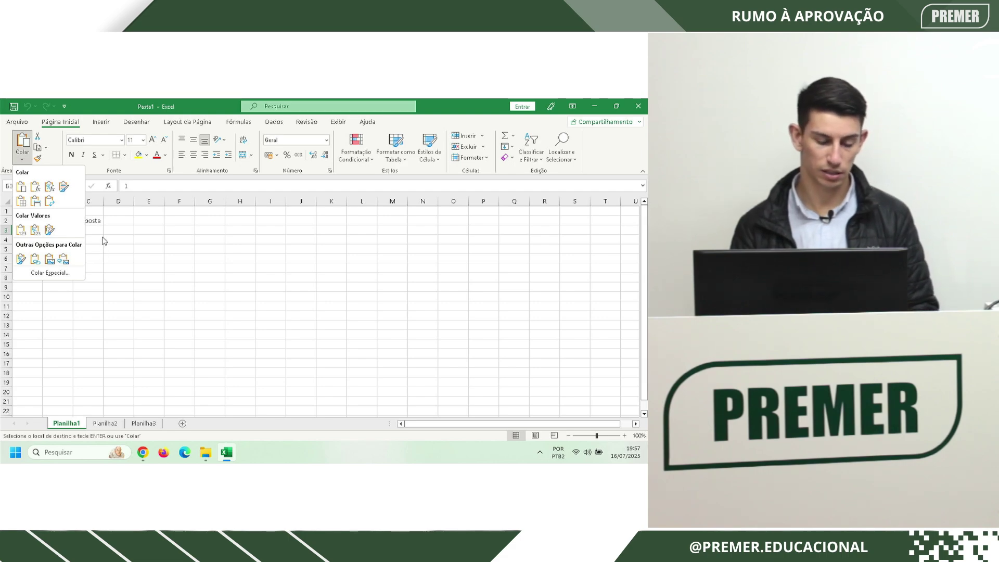
{"action": "key", "text": "Escape"}
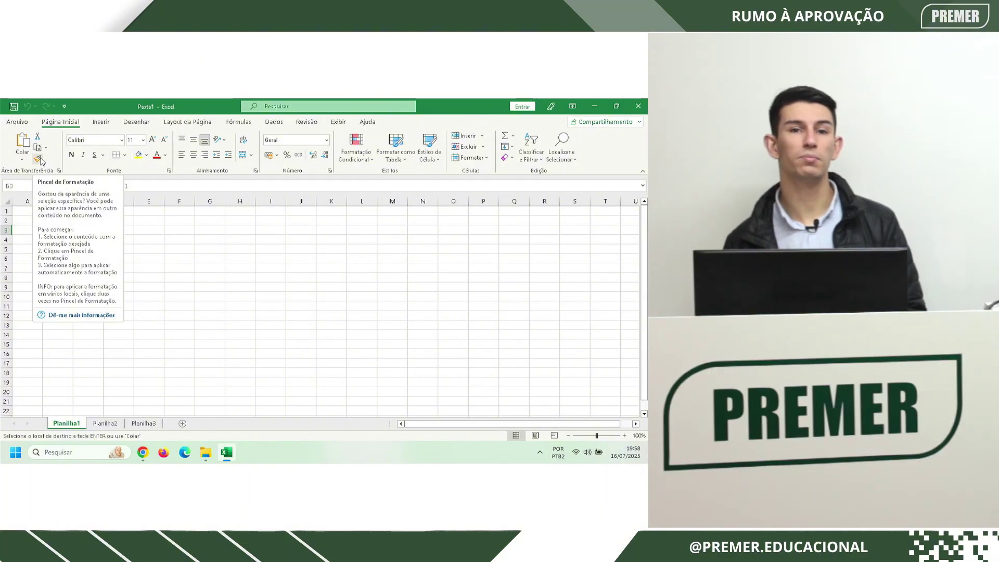
{"action": "left_click", "coordinate": [150, 247]}
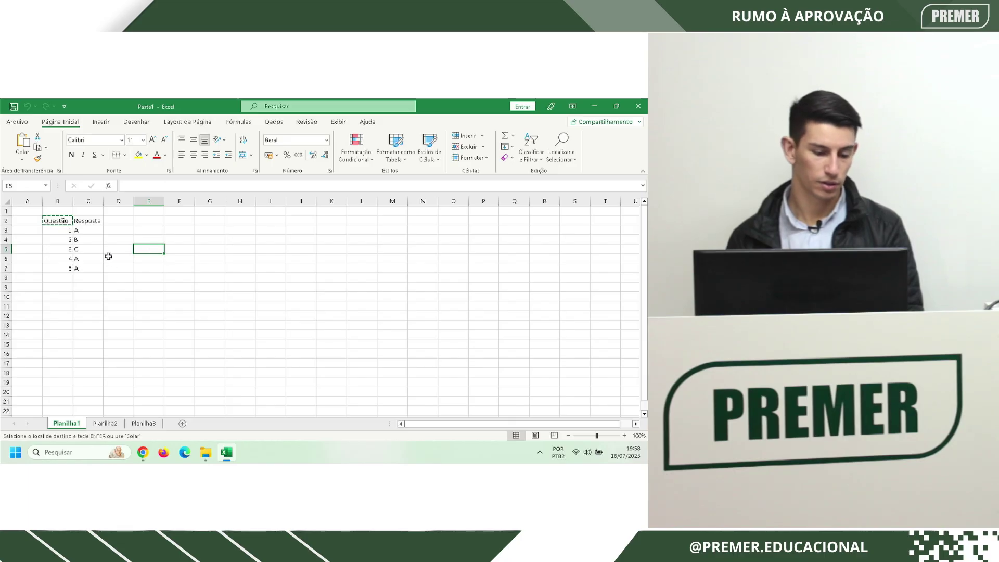
{"action": "left_click", "coordinate": [83, 247]}
{"action": "key", "text": "Escape"}
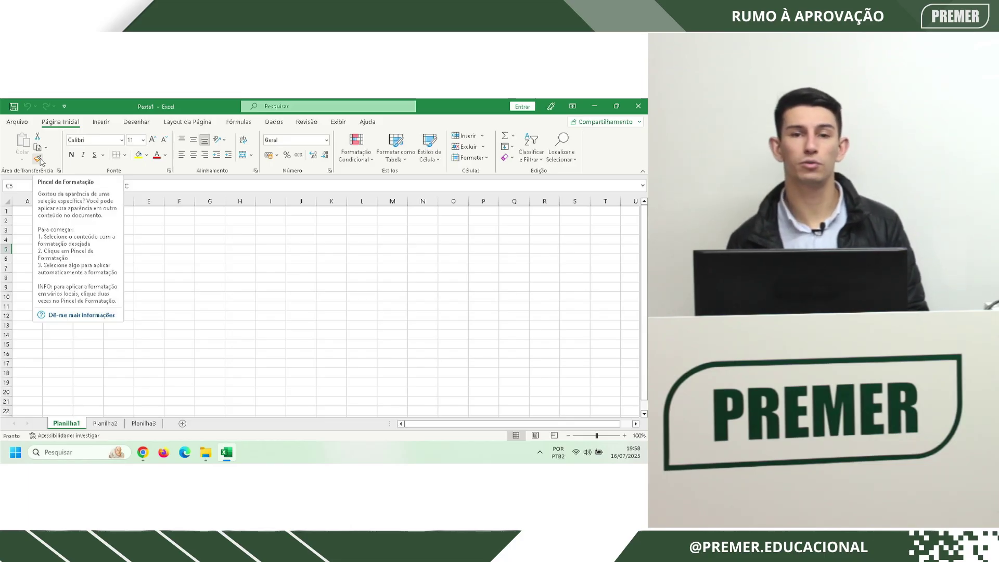
Format cell B7, which holds question number 5, with a blue font color, a dark grey fill and italics
{"action": "left_click", "coordinate": [135, 251]}
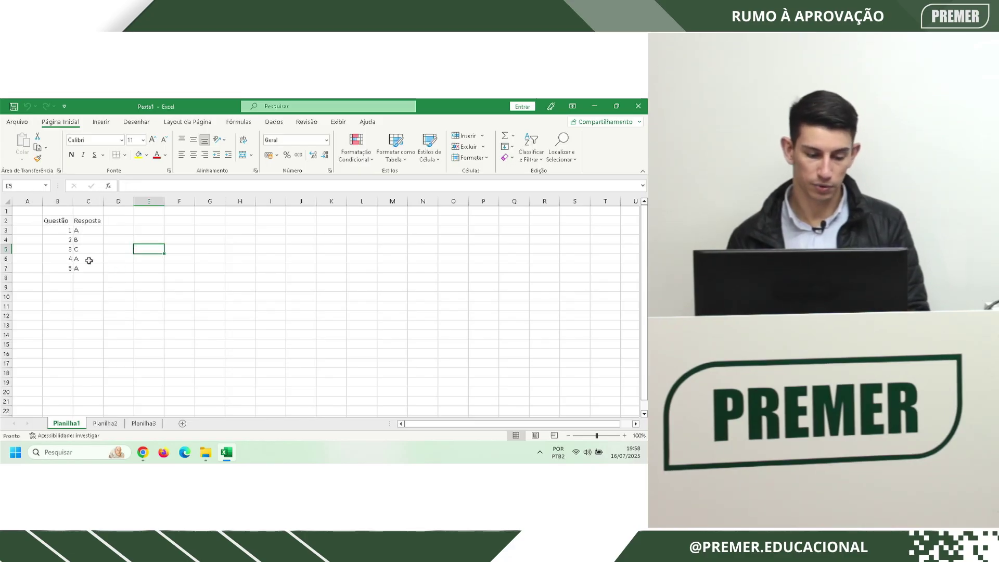
{"action": "left_click", "coordinate": [63, 269]}
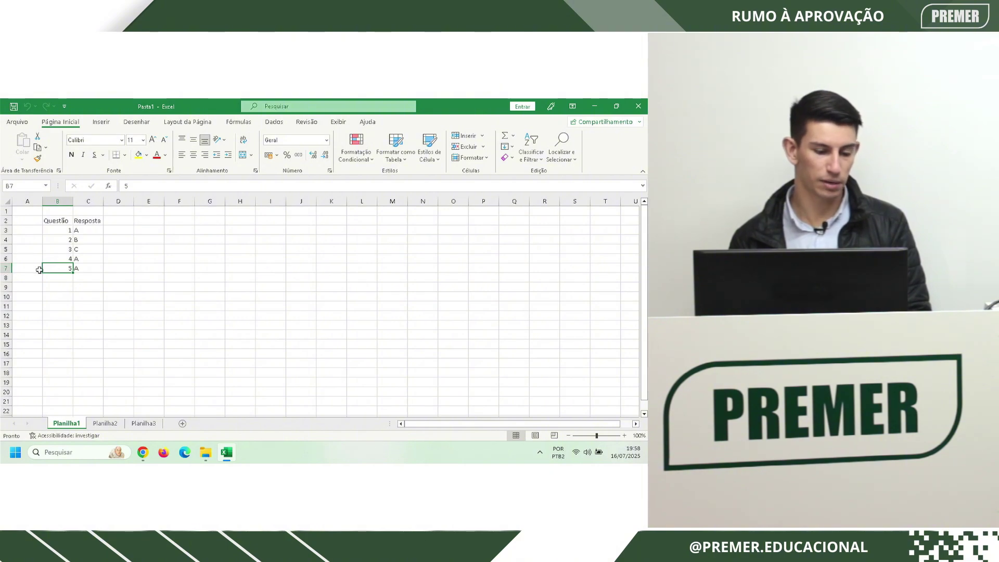
{"action": "left_click", "coordinate": [165, 155]}
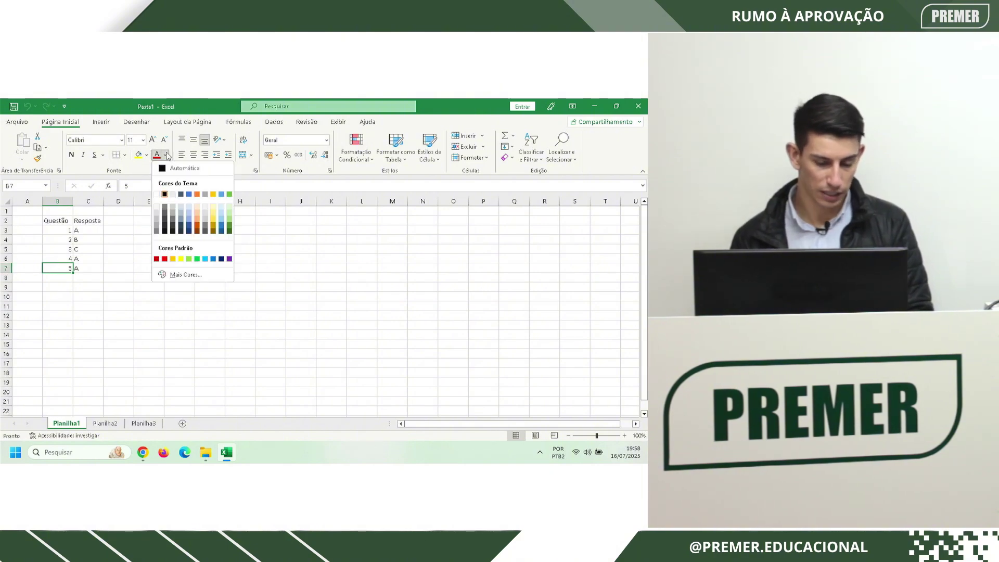
{"action": "left_click", "coordinate": [189, 196]}
{"action": "left_click", "coordinate": [147, 155]}
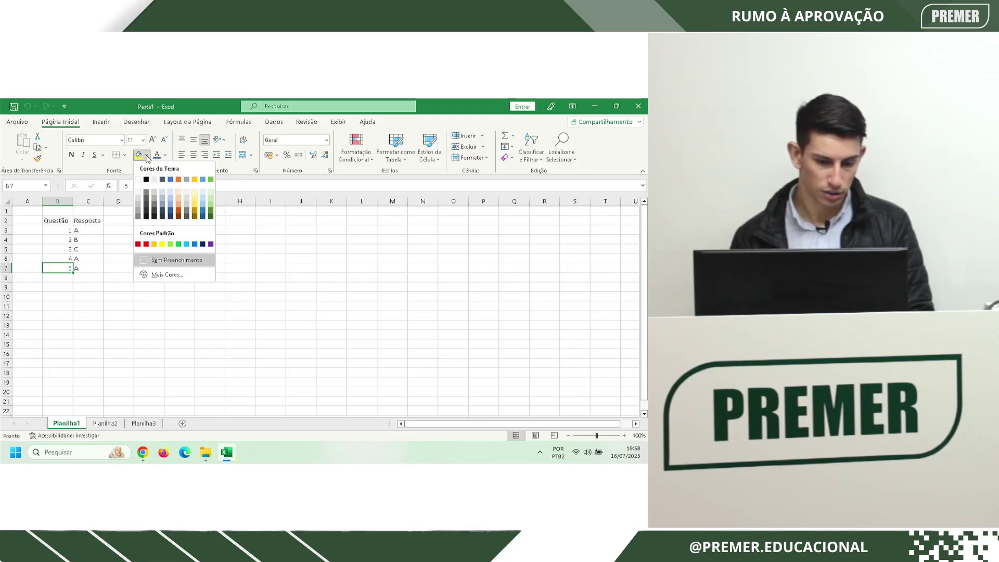
{"action": "left_click", "coordinate": [153, 213]}
{"action": "left_click", "coordinate": [107, 276]}
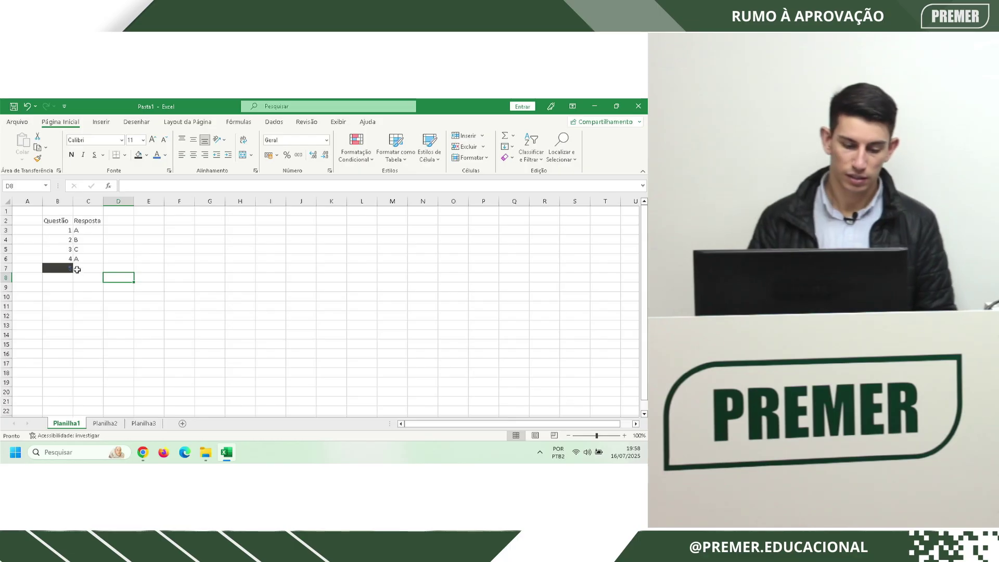
{"action": "left_click", "coordinate": [67, 271]}
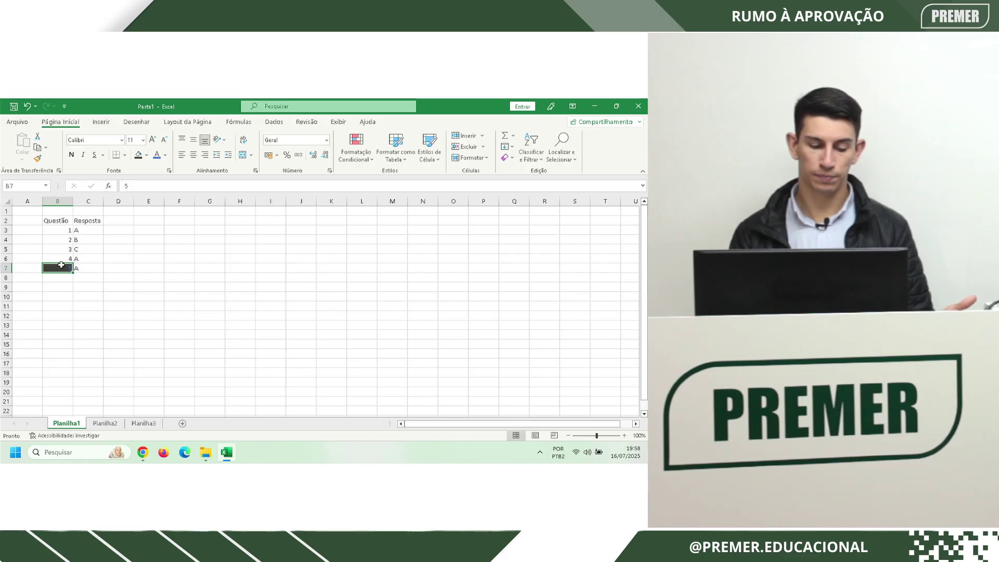
{"action": "left_click", "coordinate": [82, 155]}
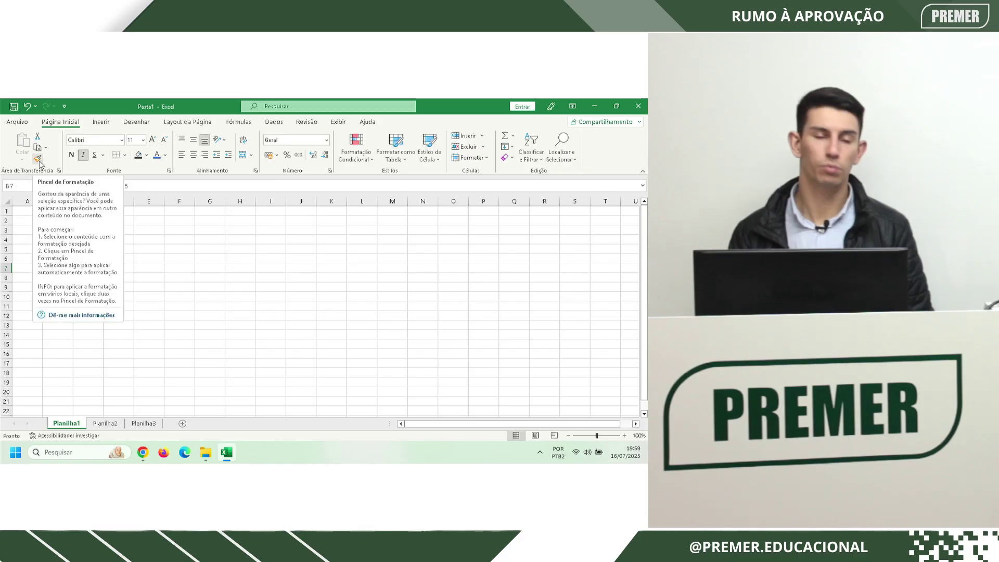
Copy the formatting of cell B7 to answer cell C3 with the Format Painter (Pincel de Formatação)
{"action": "left_click", "coordinate": [178, 308]}
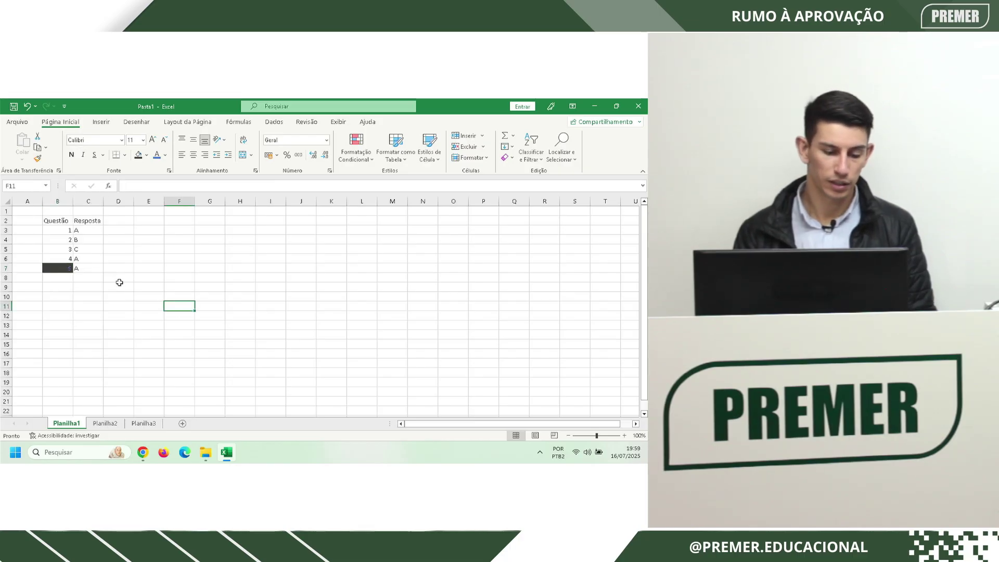
{"action": "left_click", "coordinate": [61, 268]}
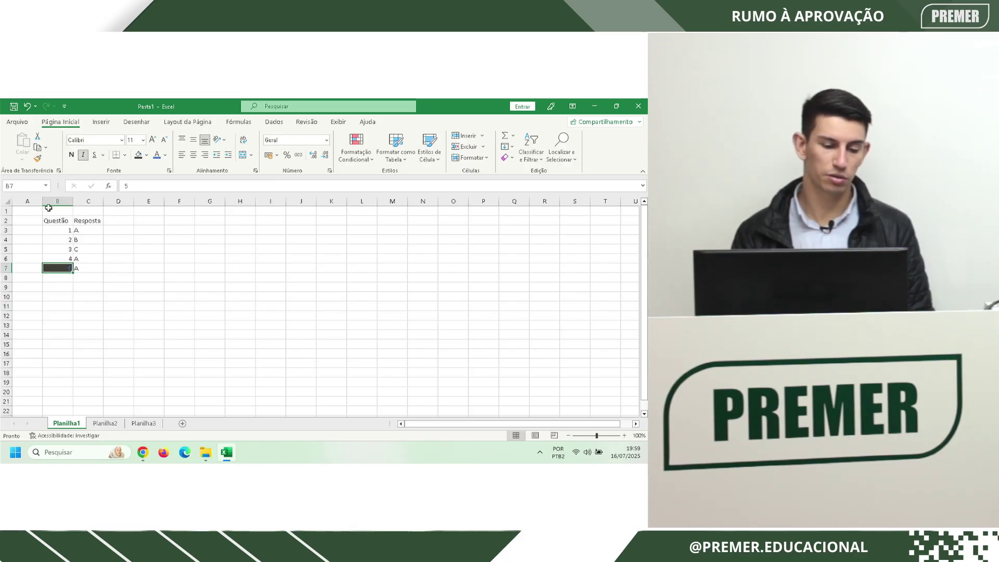
{"action": "left_click", "coordinate": [37, 159]}
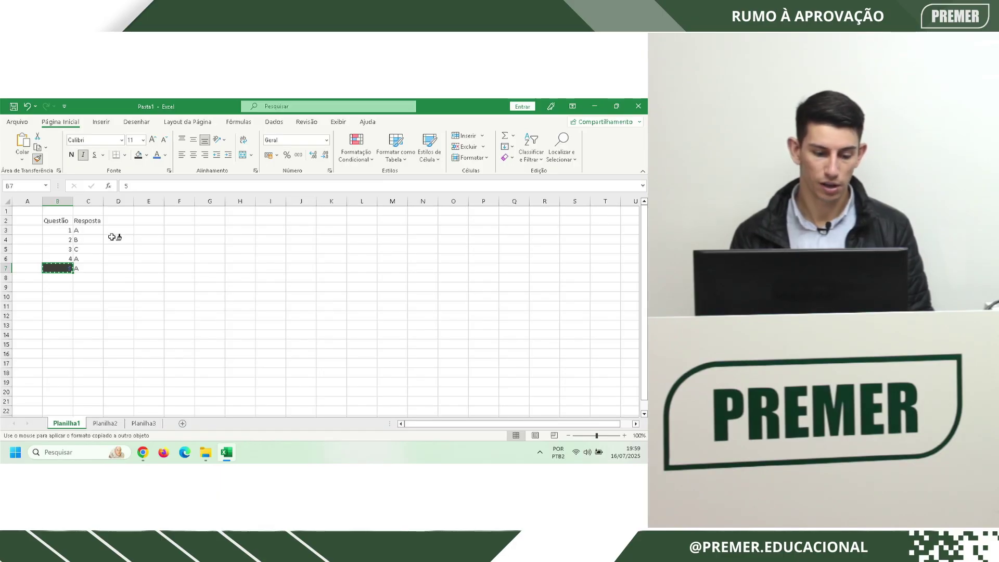
{"action": "left_click", "coordinate": [85, 233]}
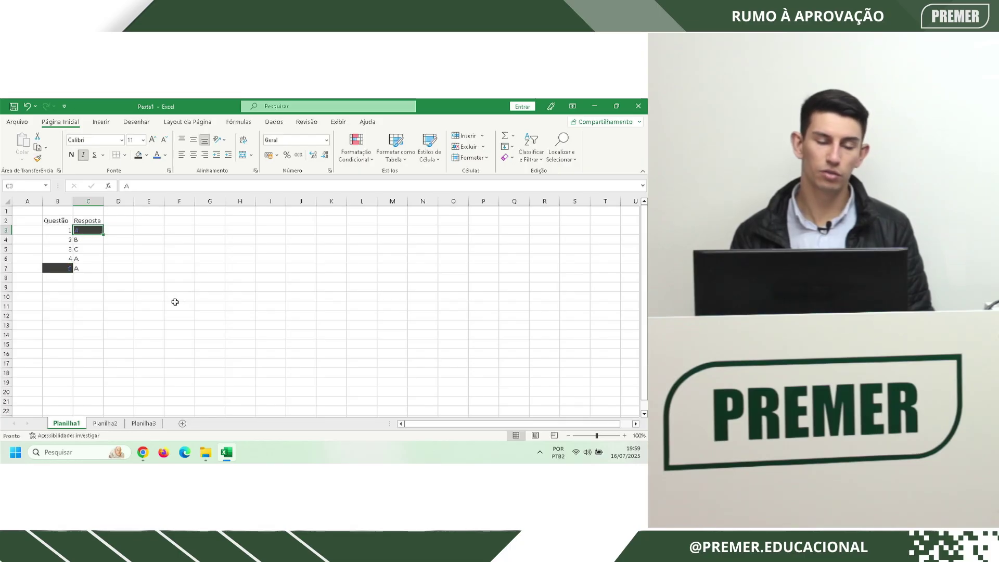
Copy the formatting of cell B7 to the answer cells C4:C7 with the Format Painter (Pincel de Formatação)
{"action": "left_click", "coordinate": [57, 269]}
{"action": "left_click", "coordinate": [37, 159]}
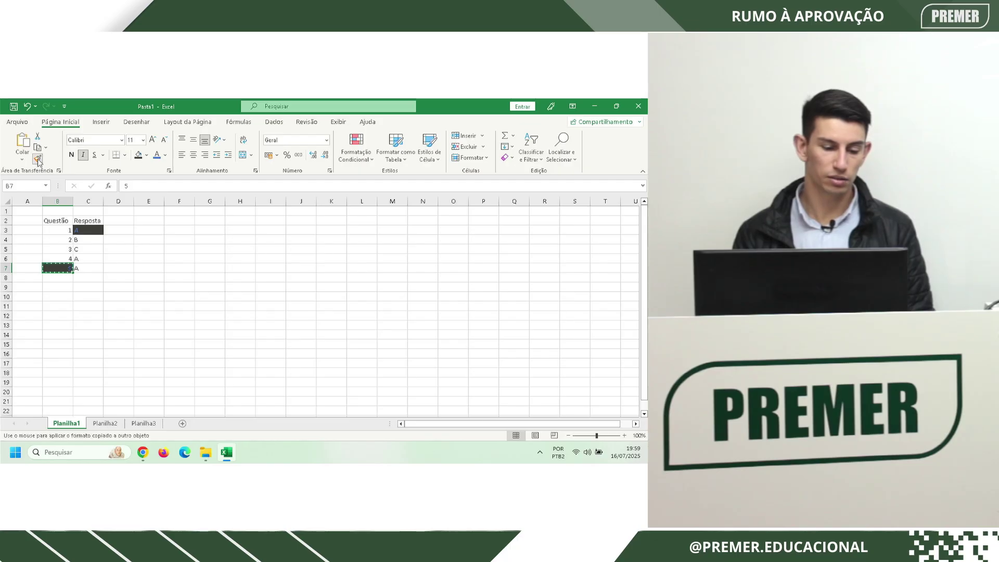
{"action": "left_click", "coordinate": [89, 238]}
{"action": "left_click_drag", "start_coordinate": [89, 238], "coordinate": [91, 268]}
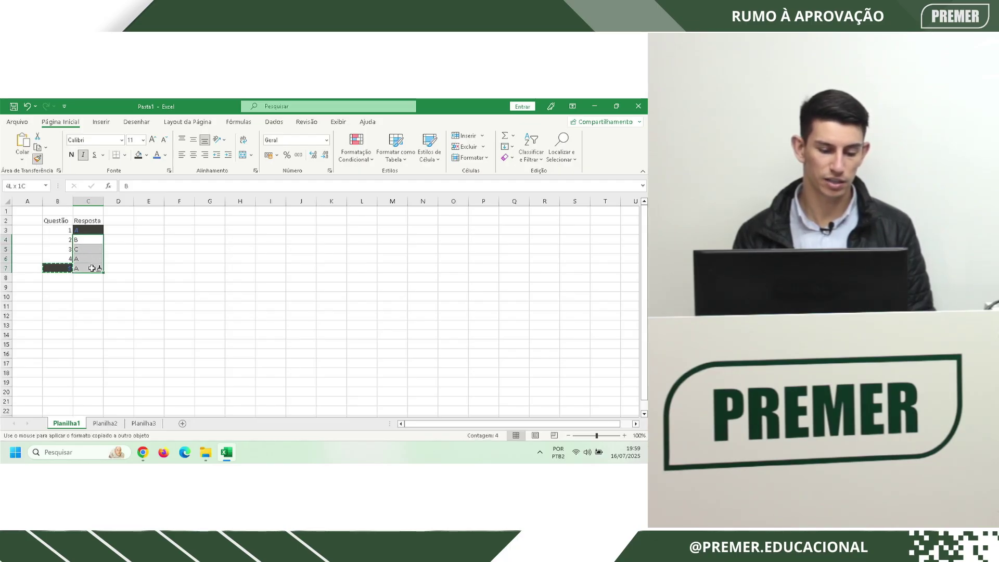
{"action": "left_click_drag", "start_coordinate": [91, 268], "coordinate": [92, 268]}
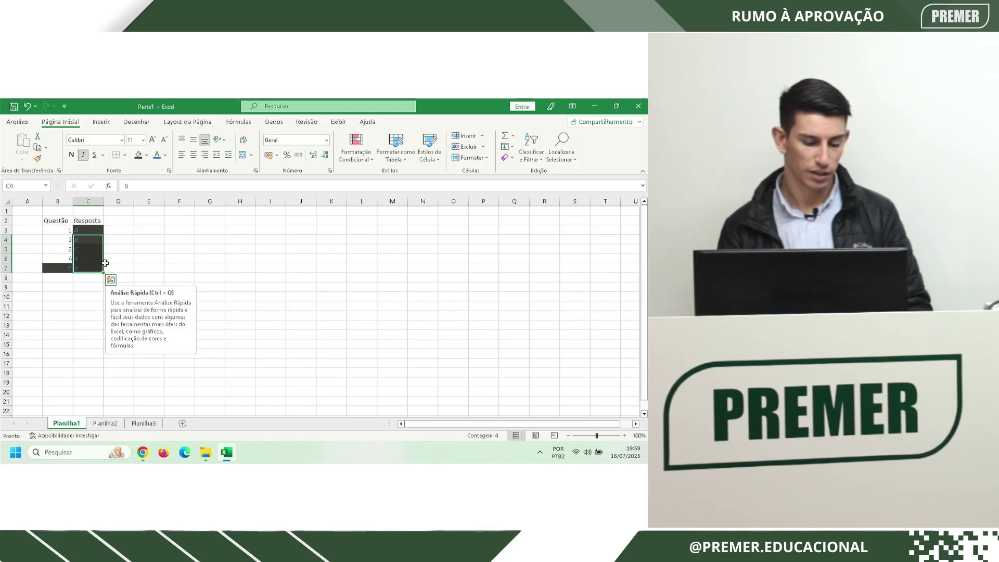
{"action": "left_click", "coordinate": [117, 268]}
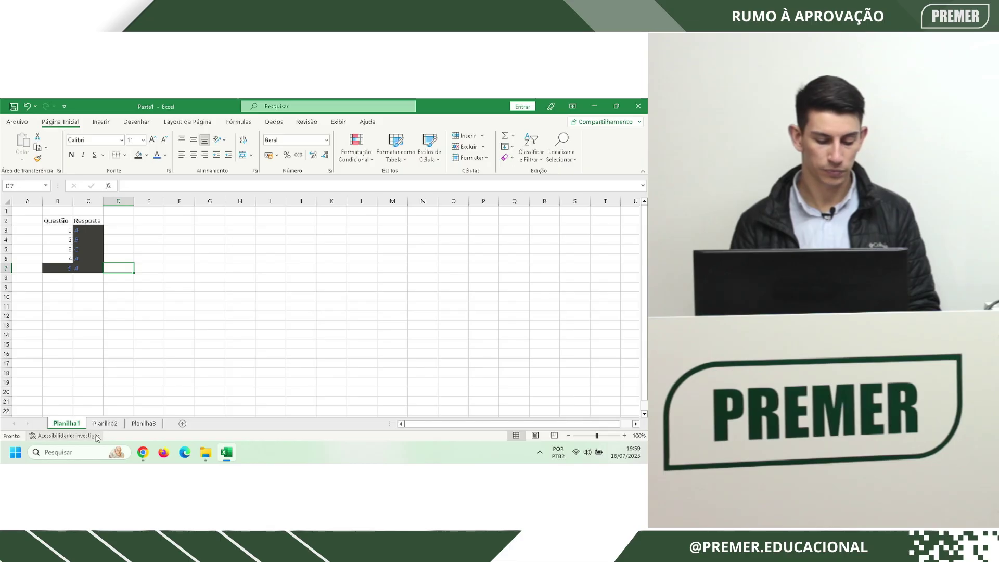
Run the accessibility check and set the font color of the cells flagged for hard-to-read text contrast to black
{"action": "left_click", "coordinate": [84, 437]}
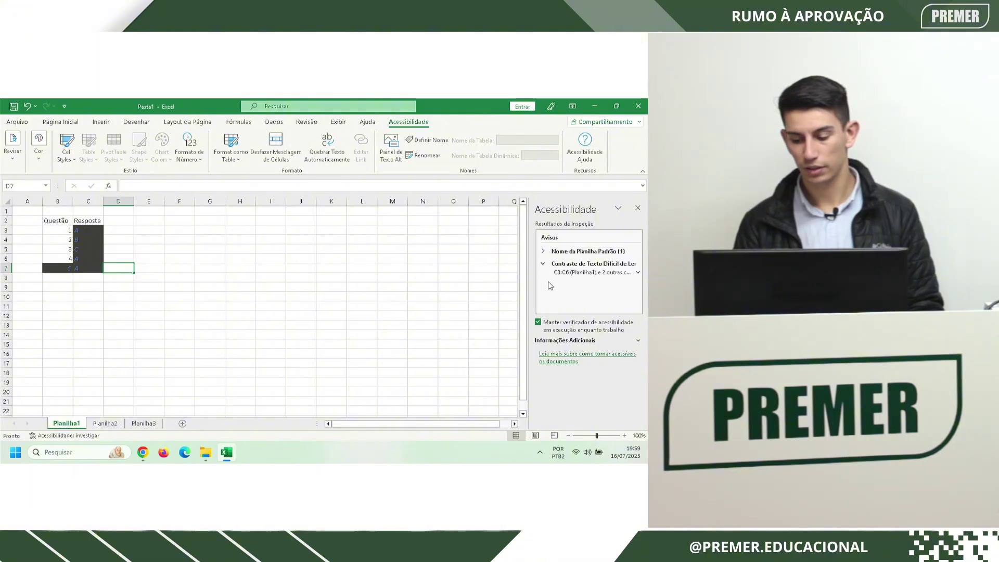
{"action": "left_click", "coordinate": [581, 266]}
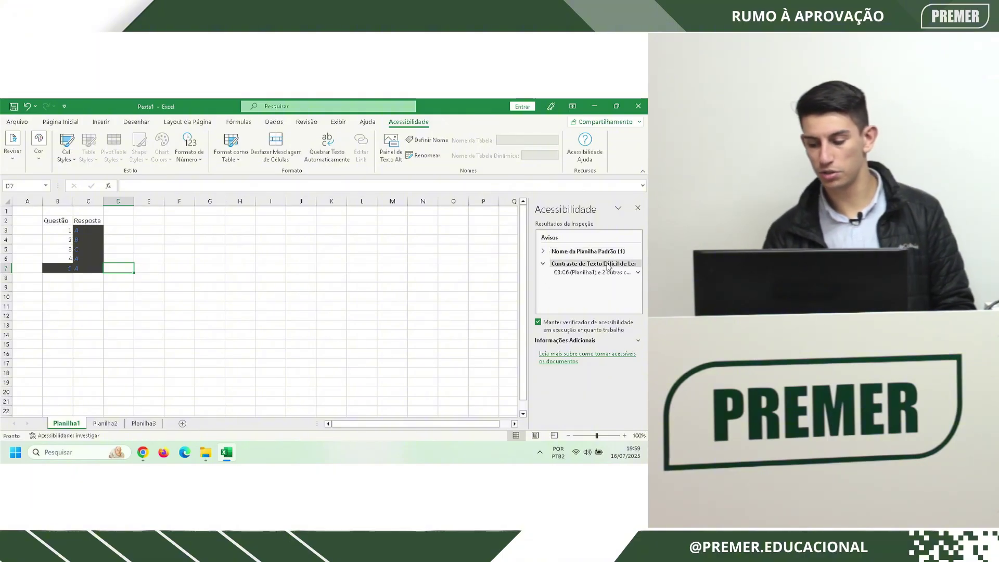
{"action": "left_click", "coordinate": [637, 272]}
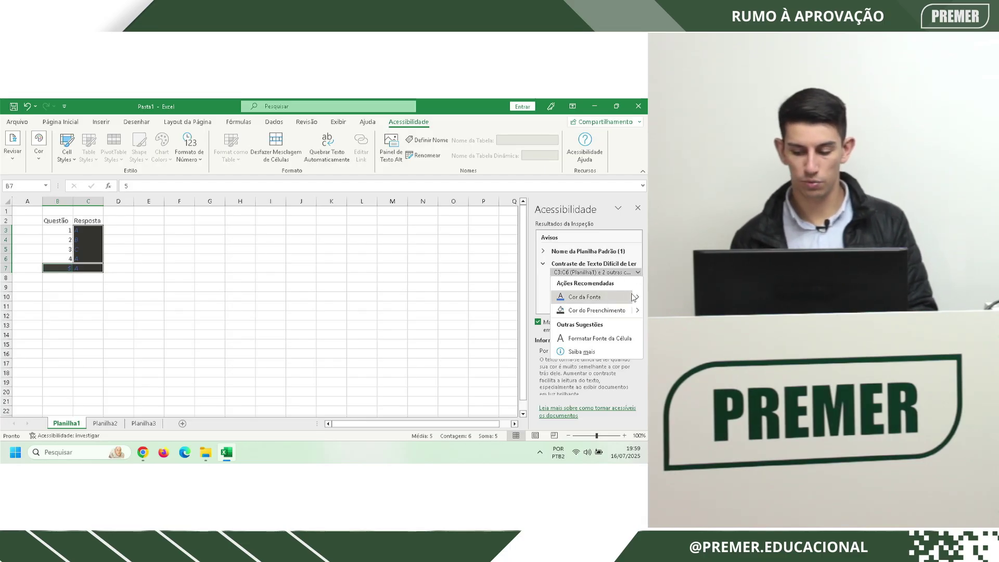
{"action": "left_click", "coordinate": [636, 297]}
{"action": "left_click", "coordinate": [635, 297]}
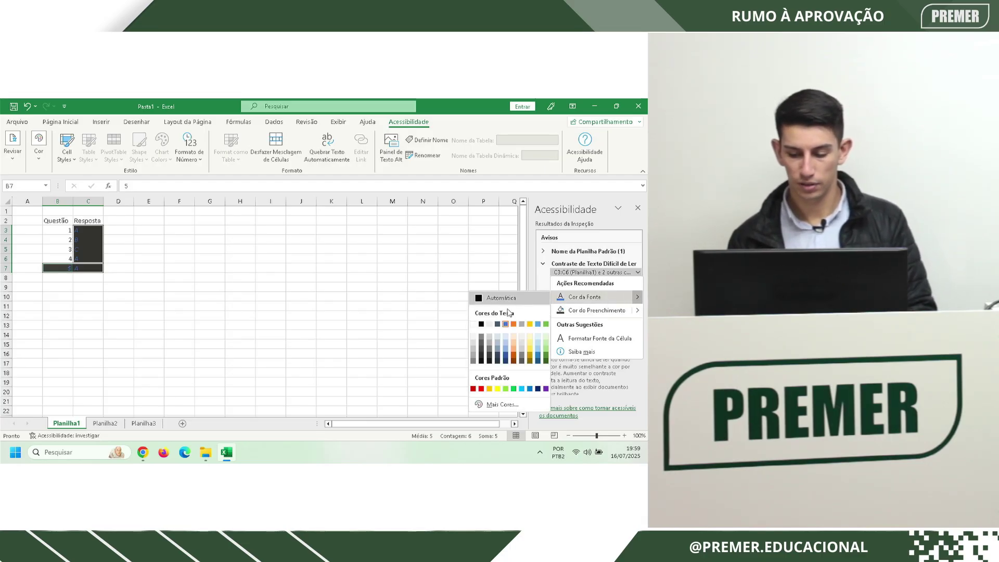
{"action": "left_click", "coordinate": [481, 324]}
Change the fill color of the flagged cells to white through the recommended actions, and close the Acessibilidade results
{"action": "left_click", "coordinate": [638, 273]}
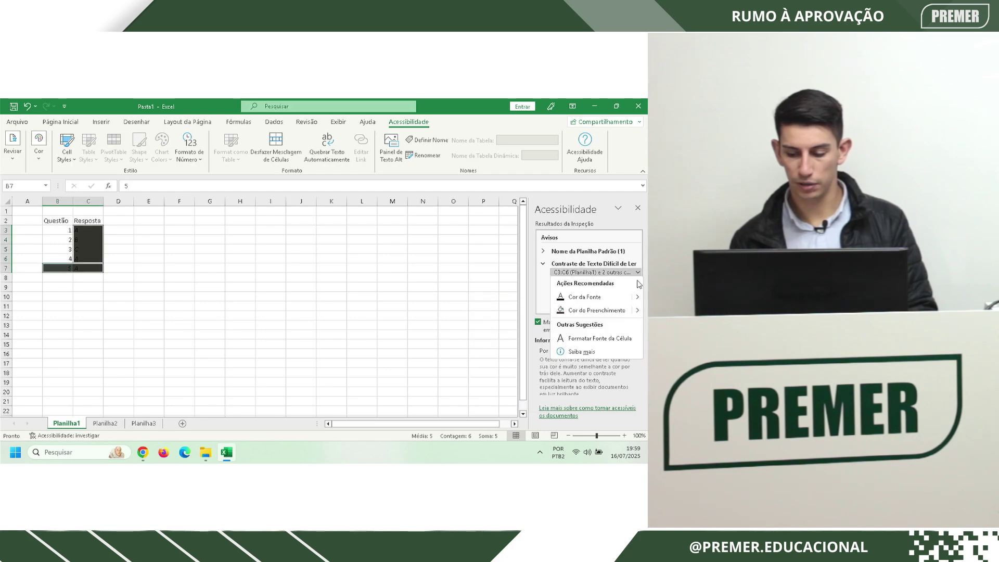
{"action": "left_click", "coordinate": [637, 310]}
{"action": "left_click", "coordinate": [471, 320]}
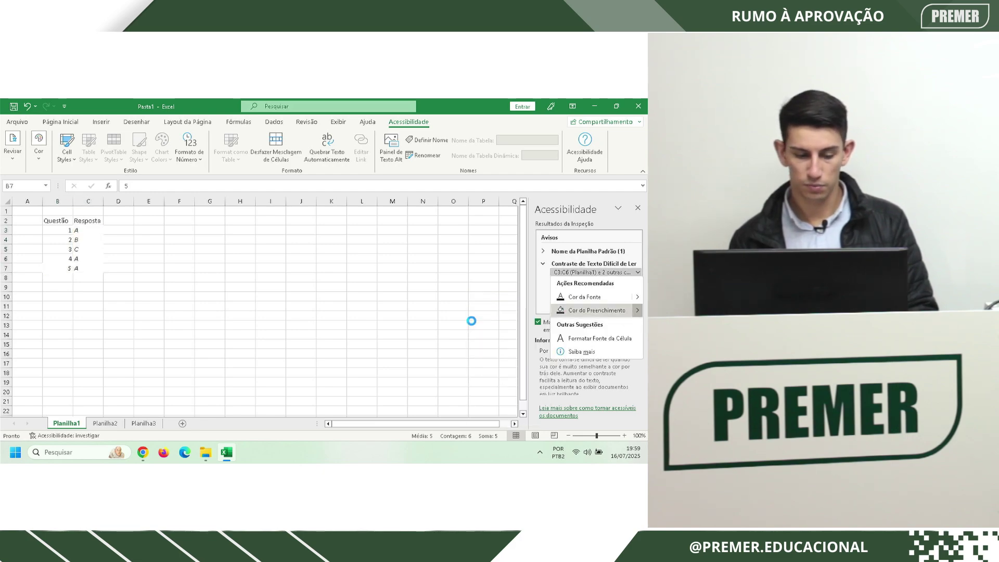
{"action": "left_click", "coordinate": [637, 208]}
{"action": "left_click", "coordinate": [78, 279]}
{"action": "left_click", "coordinate": [112, 302]}
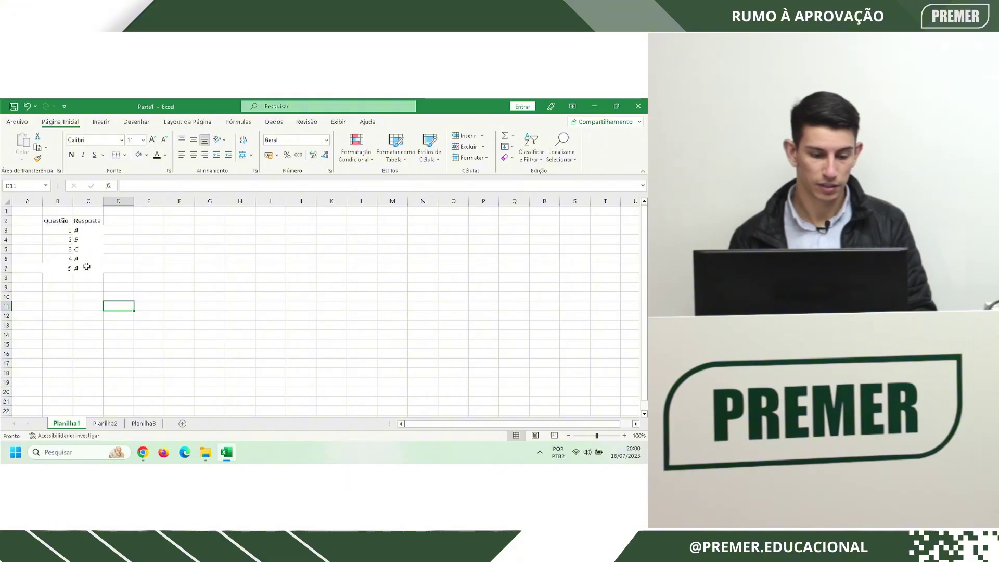
Remove the fill from the question and answer cells B3:C7 with Sem Preenchimento
{"action": "left_click_drag", "start_coordinate": [86, 273], "coordinate": [91, 229]}
{"action": "left_click", "coordinate": [92, 229]}
{"action": "left_click", "coordinate": [167, 232]}
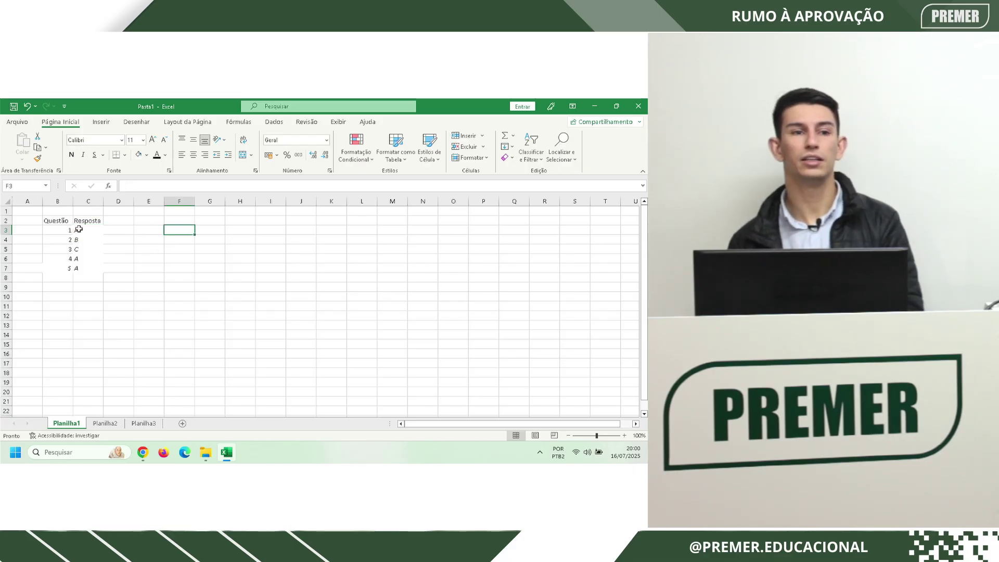
{"action": "left_click_drag", "start_coordinate": [78, 229], "coordinate": [65, 269]}
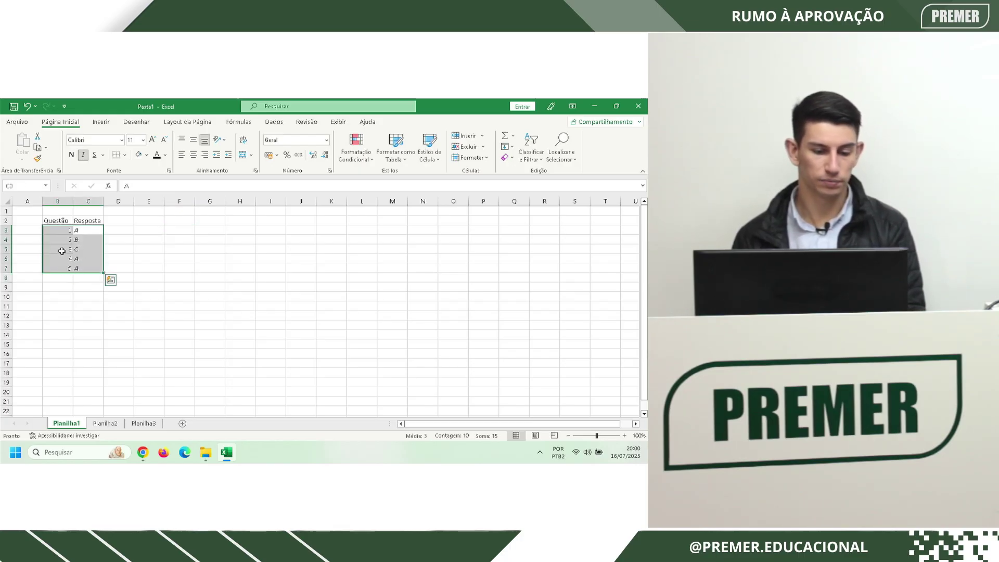
{"action": "left_click", "coordinate": [146, 156]}
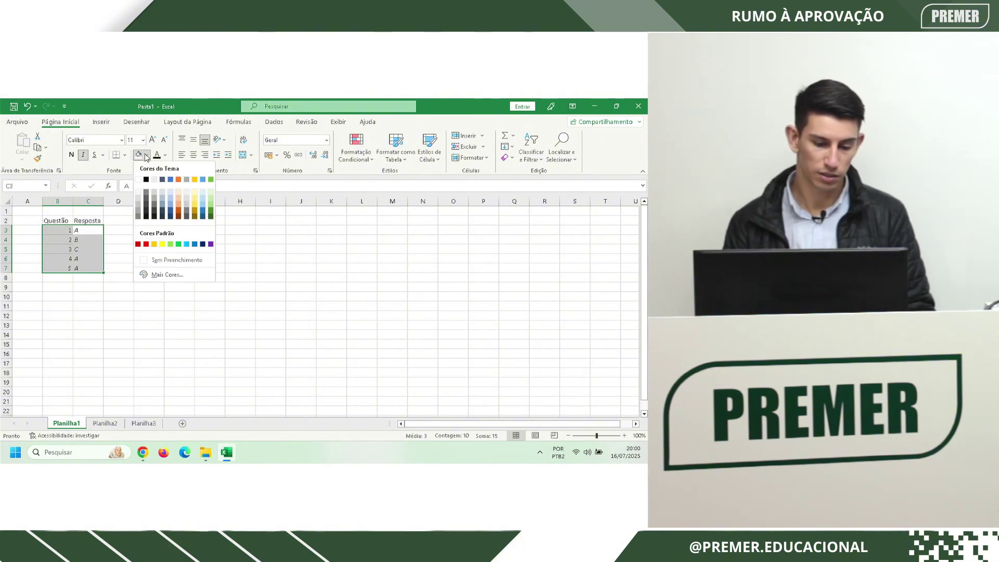
{"action": "left_click", "coordinate": [159, 261]}
{"action": "left_click", "coordinate": [90, 296]}
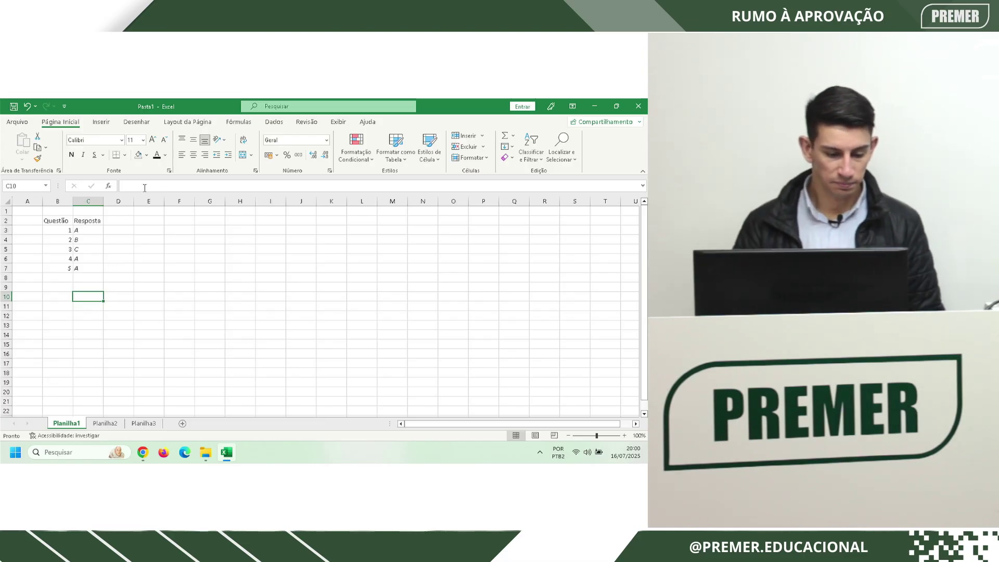
View the available fonts and font sizes without changing either one
{"action": "left_click", "coordinate": [112, 140]}
{"action": "left_click", "coordinate": [121, 140]}
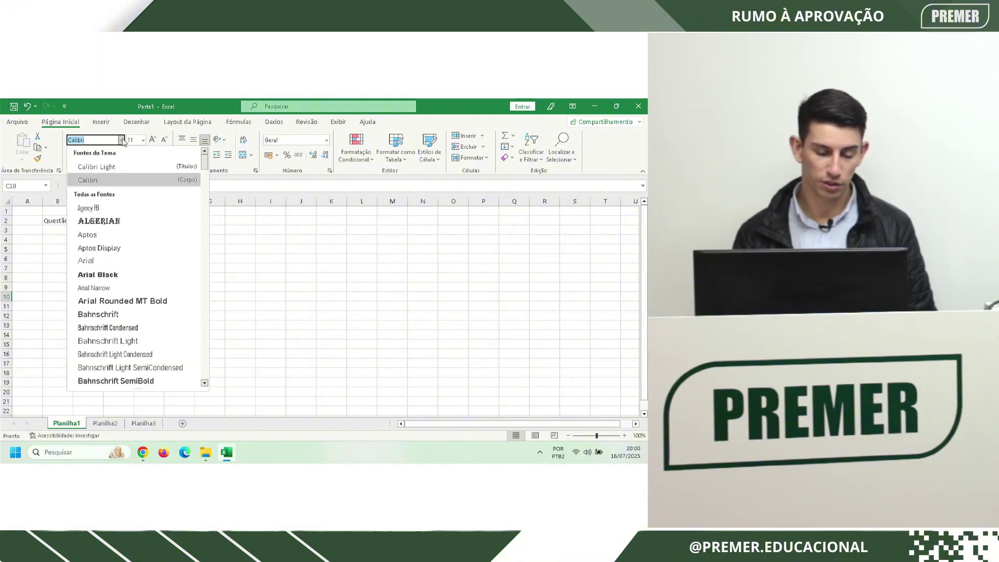
{"action": "left_click", "coordinate": [122, 140]}
{"action": "left_click", "coordinate": [143, 140]}
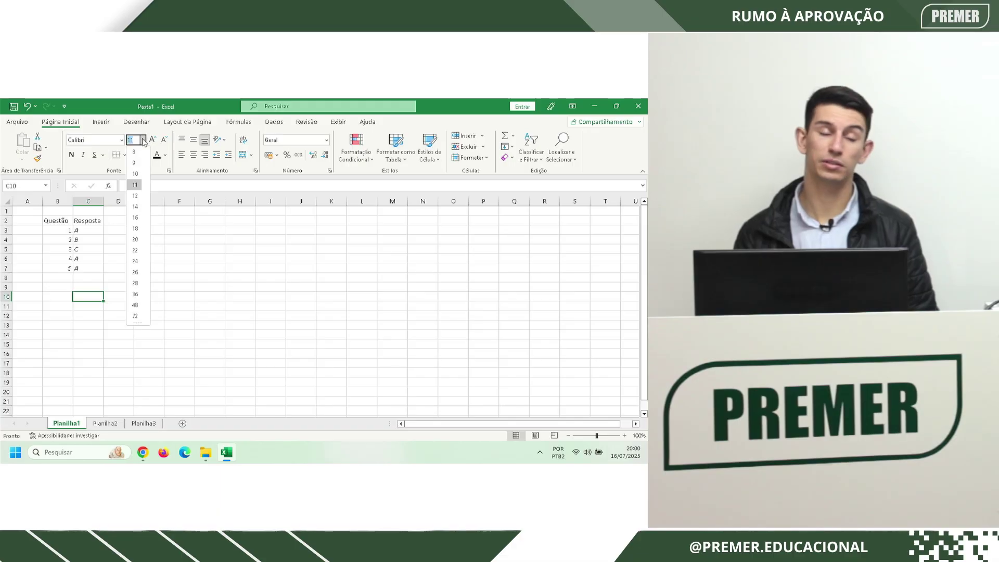
{"action": "left_click", "coordinate": [144, 141]}
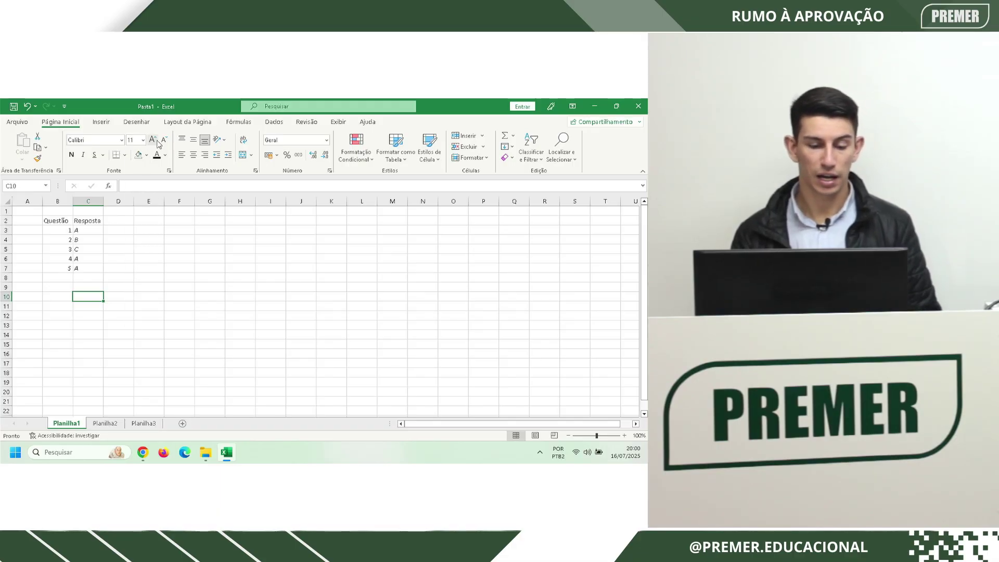
Enlarge the font of question number 5 in cell B7 several sizes, and shrink it back to 11
{"action": "left_click", "coordinate": [69, 268]}
{"action": "left_click", "coordinate": [152, 140]}
{"action": "left_click", "coordinate": [152, 140]}
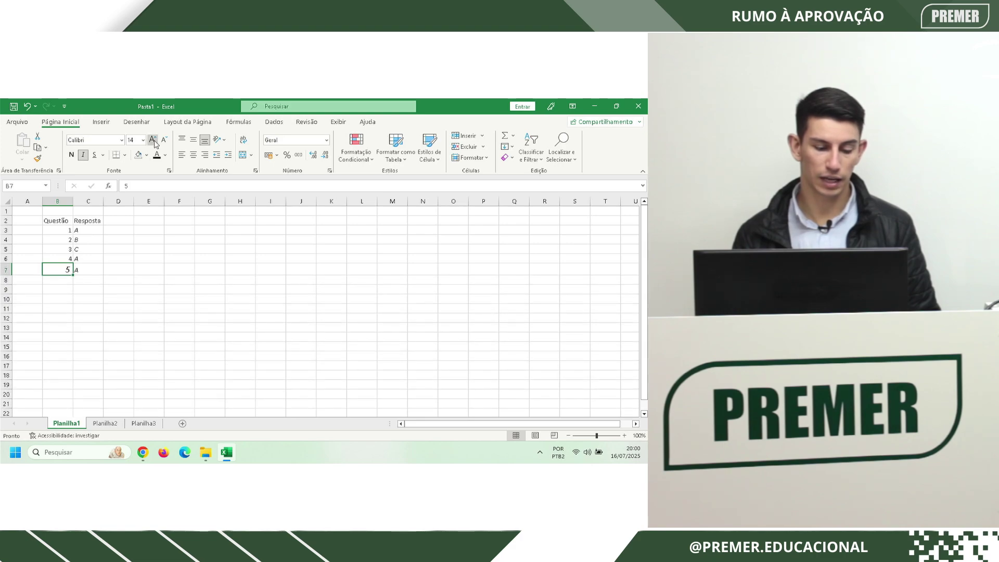
{"action": "left_click", "coordinate": [152, 140]}
{"action": "left_click", "coordinate": [152, 140]}
{"action": "left_click", "coordinate": [153, 140]}
{"action": "left_click", "coordinate": [163, 140]}
{"action": "left_click", "coordinate": [164, 140]}
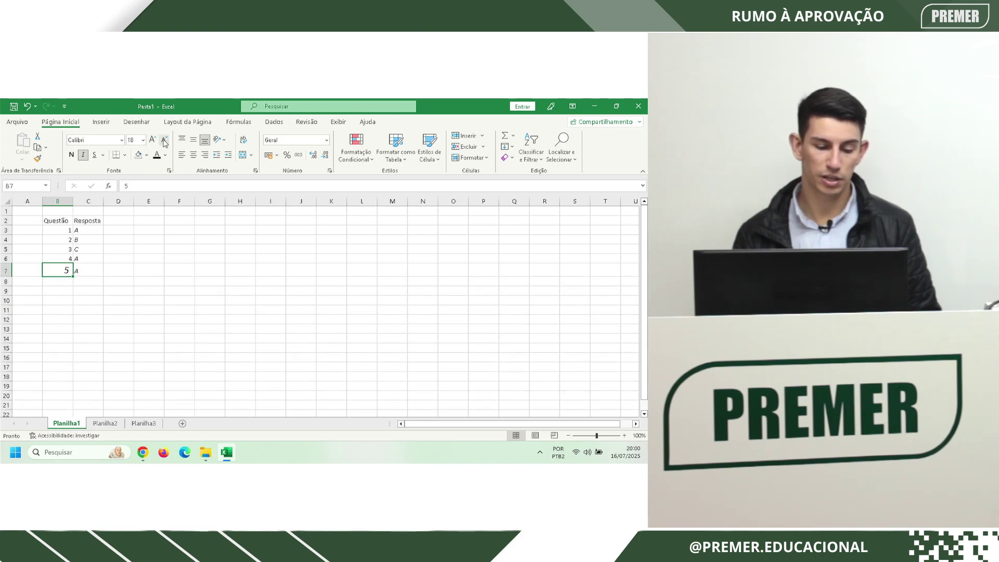
{"action": "left_click", "coordinate": [164, 140]}
{"action": "left_click", "coordinate": [164, 140]}
{"action": "left_click", "coordinate": [164, 140]}
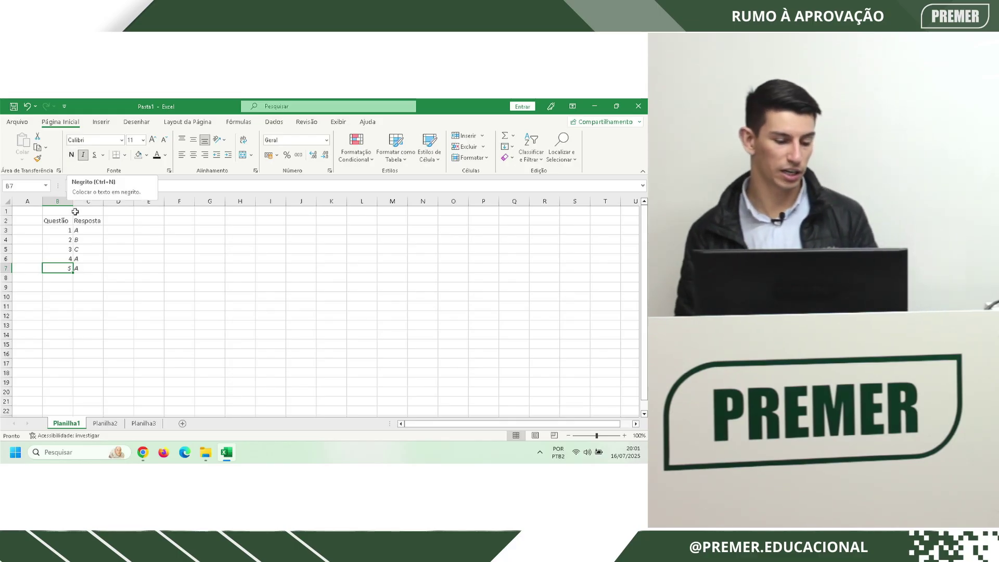
Try bold on the number in cell B7, and leave the cell with neither bold nor italics
{"action": "left_click", "coordinate": [71, 155]}
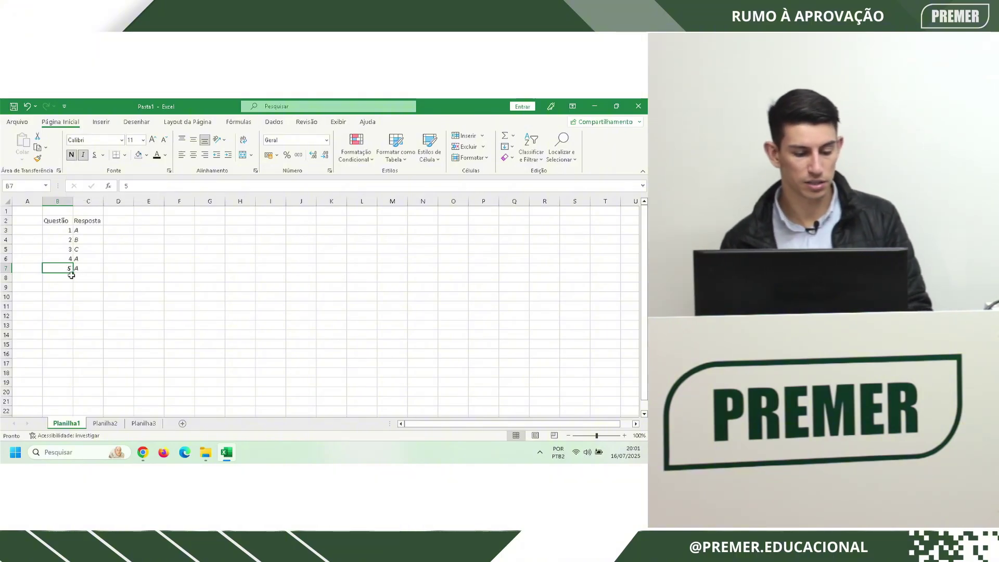
{"action": "left_click", "coordinate": [84, 157]}
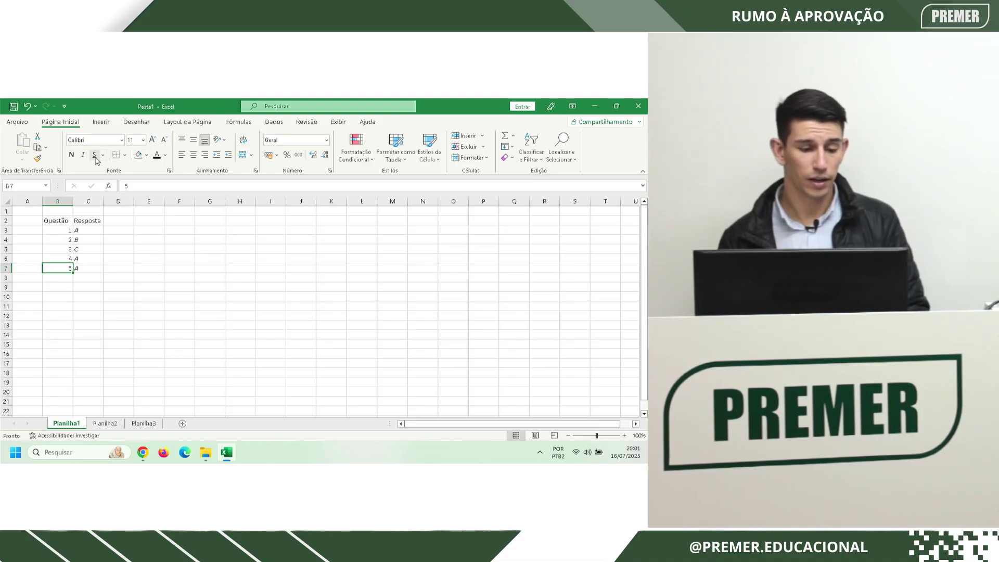
{"action": "left_click", "coordinate": [83, 278]}
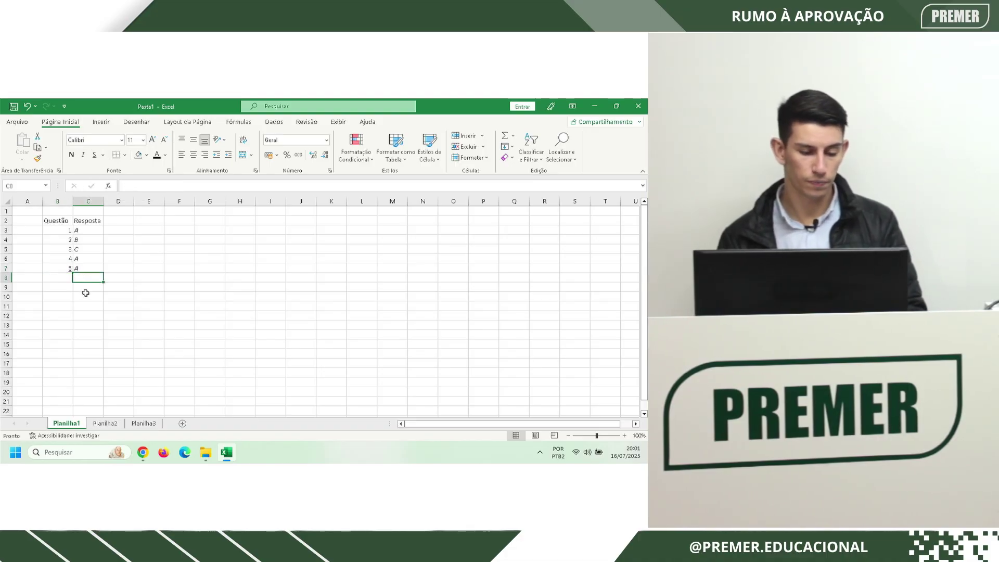
{"action": "key", "text": "Down"}
{"action": "key", "text": "Down"}
{"action": "key", "text": "Down"}
{"action": "key", "text": "Down"}
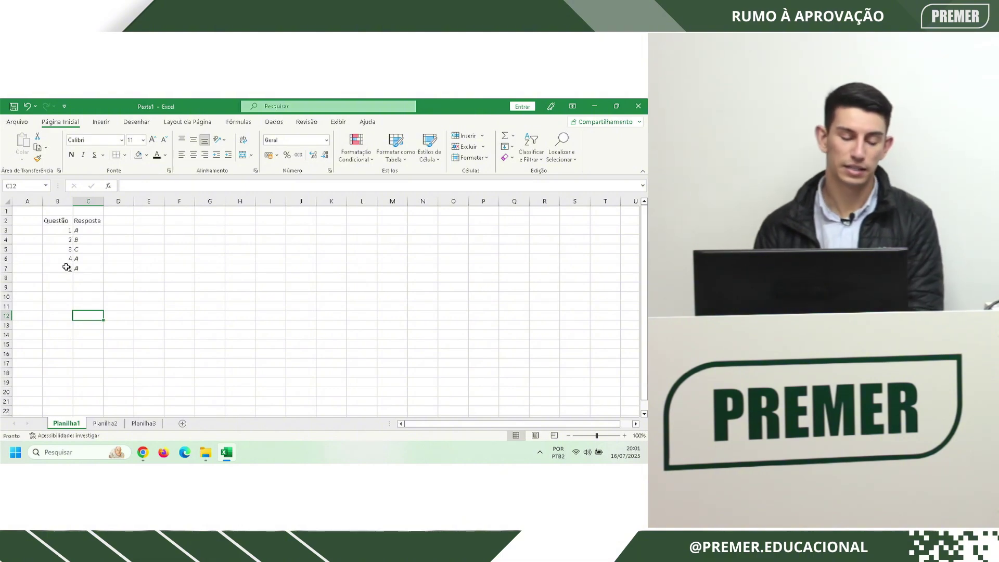
Apply a double underline (Sublinhado duplo) to the number in cell B7
{"action": "left_click", "coordinate": [66, 267]}
{"action": "left_click", "coordinate": [104, 155]}
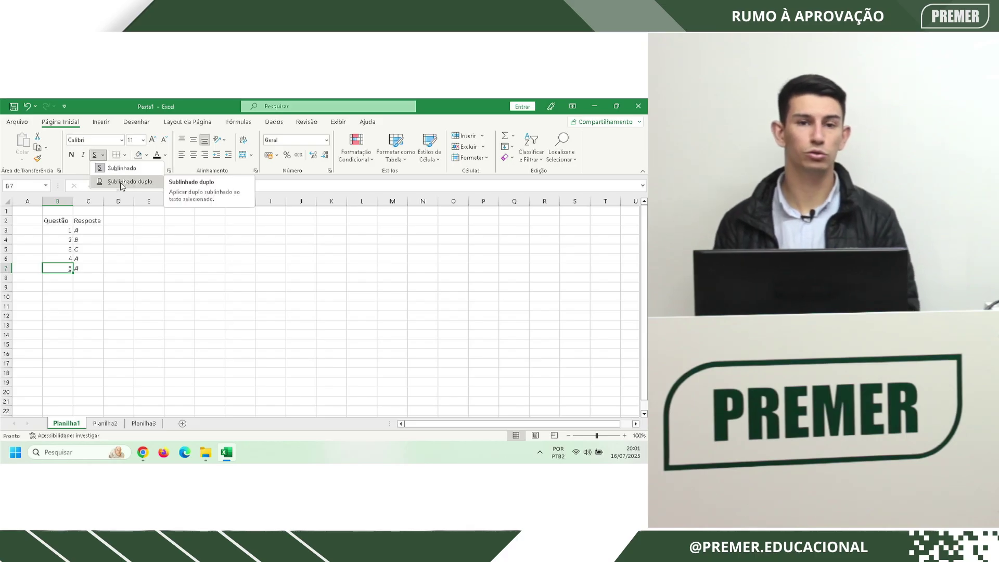
{"action": "left_click", "coordinate": [121, 182]}
{"action": "left_click", "coordinate": [99, 288]}
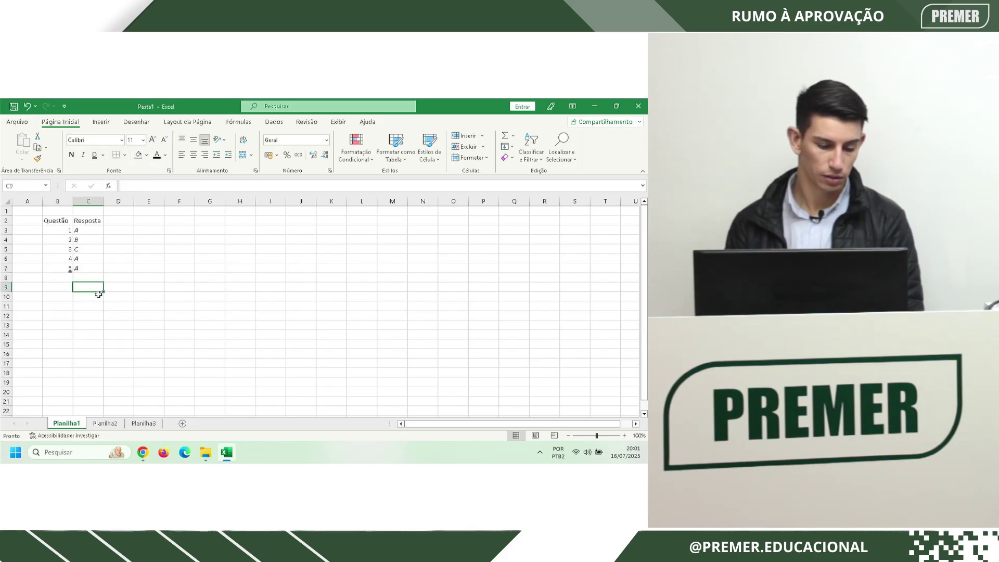
Switch cell B7 to a single underline (Sublinhado), and remove the underline altogether
{"action": "left_click_drag", "start_coordinate": [597, 435], "coordinate": [605, 436]}
{"action": "left_click", "coordinate": [145, 346]}
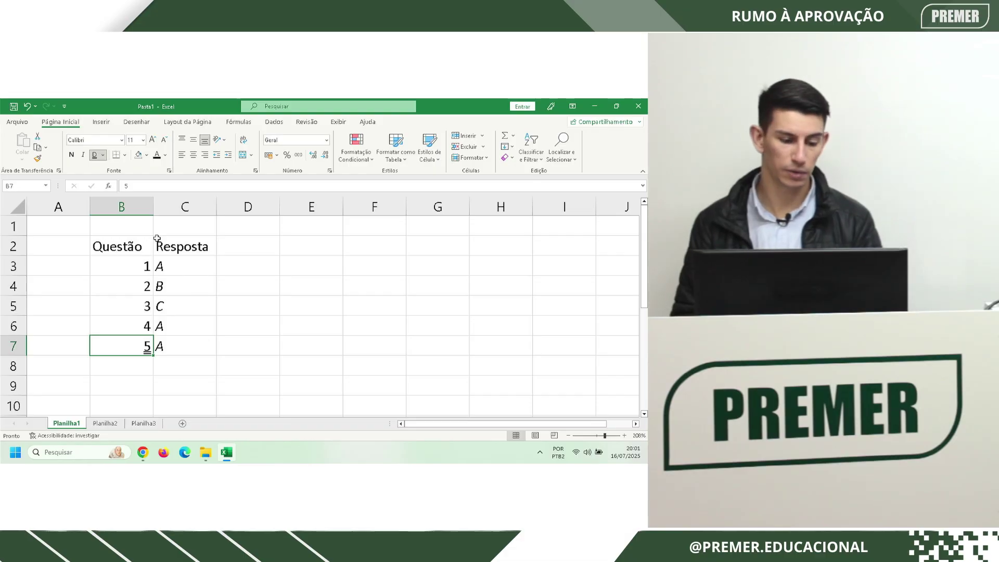
{"action": "left_click", "coordinate": [104, 155]}
{"action": "left_click", "coordinate": [121, 168]}
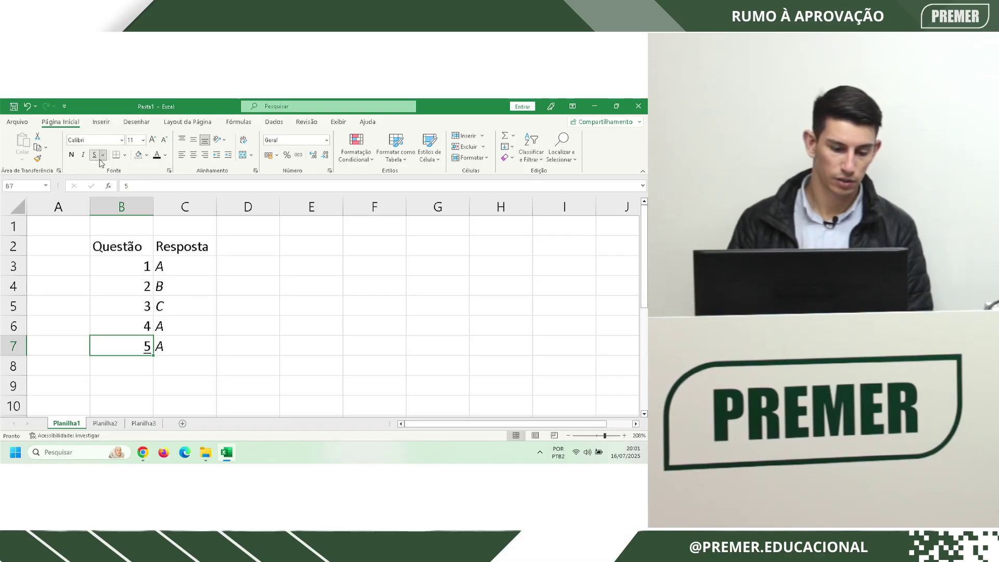
{"action": "left_click", "coordinate": [94, 155]}
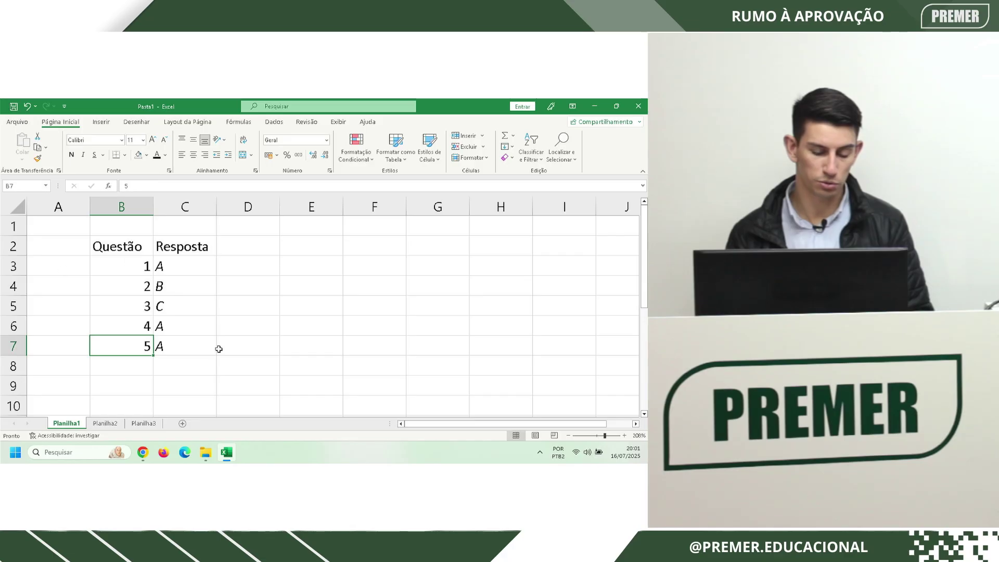
Apply Todas as Bordas to the question-and-answer table in B2:C7
{"action": "left_click_drag", "start_coordinate": [115, 248], "coordinate": [192, 345]}
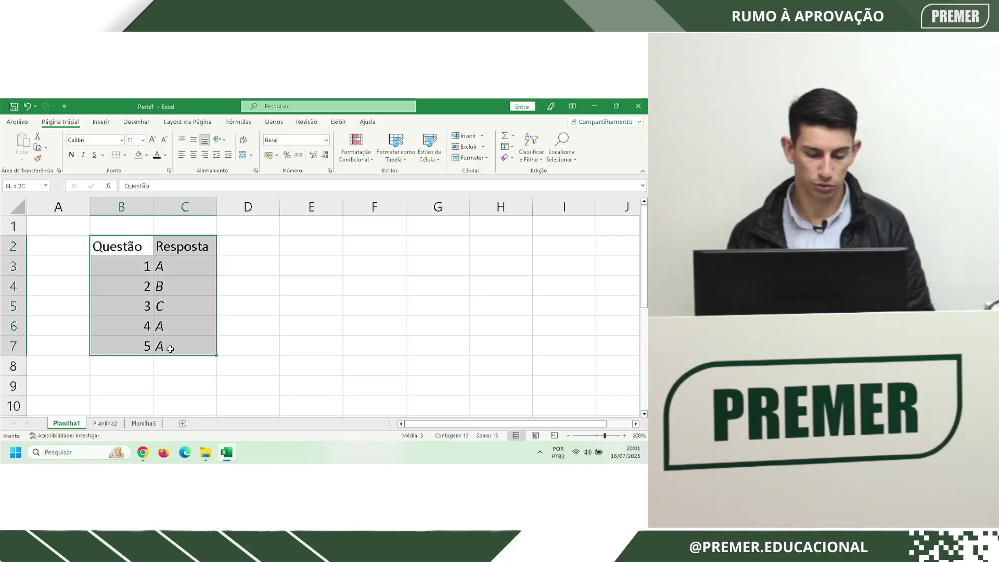
{"action": "left_click", "coordinate": [125, 155]}
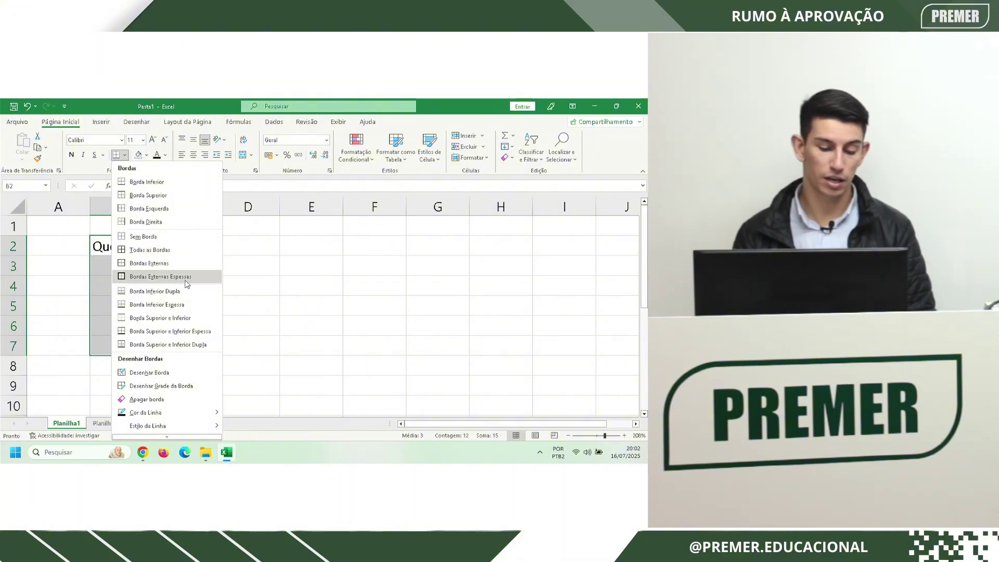
{"action": "left_click", "coordinate": [177, 250]}
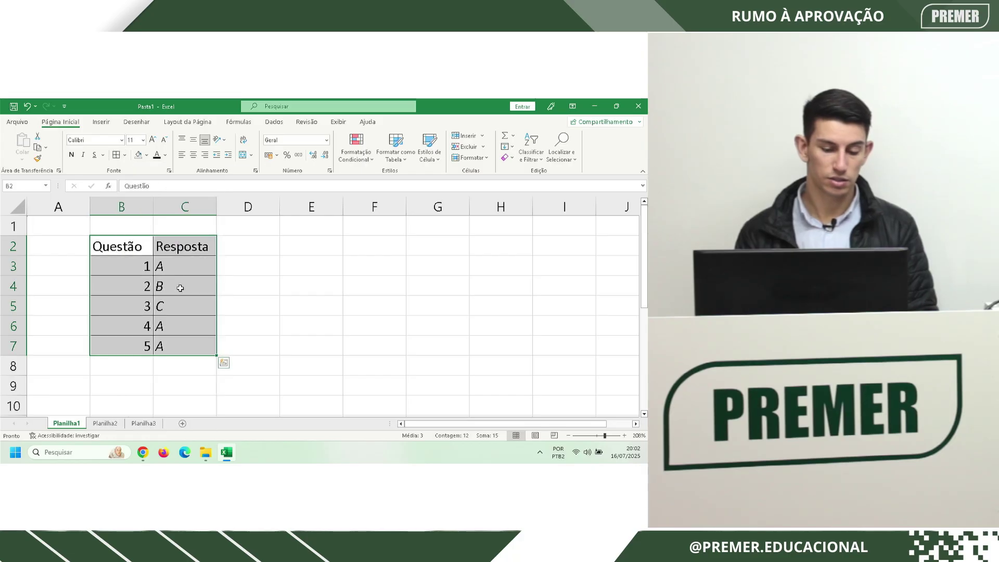
{"action": "left_click", "coordinate": [232, 269]}
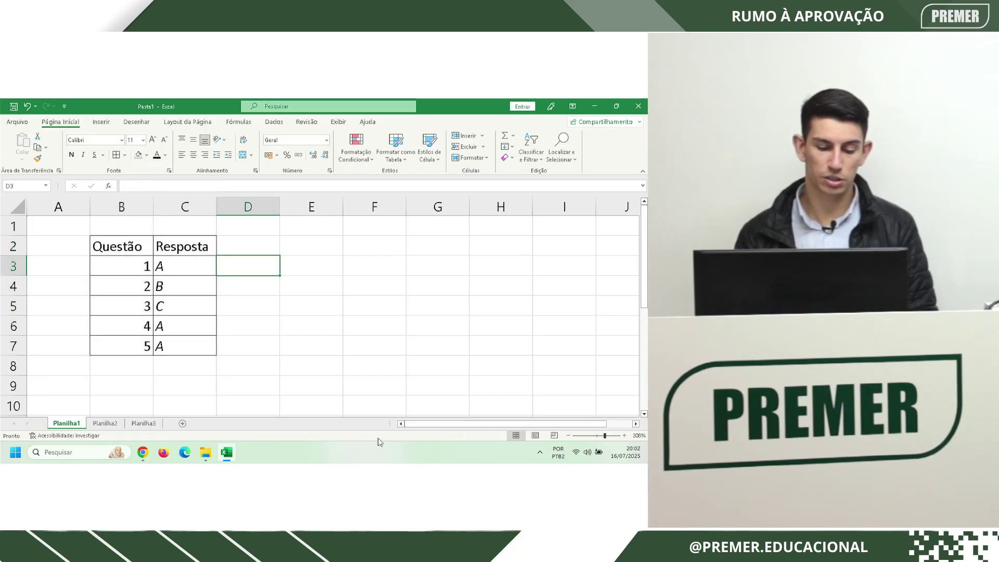
{"action": "left_click_drag", "start_coordinate": [412, 331], "coordinate": [374, 327]}
{"action": "left_click", "coordinate": [320, 384]}
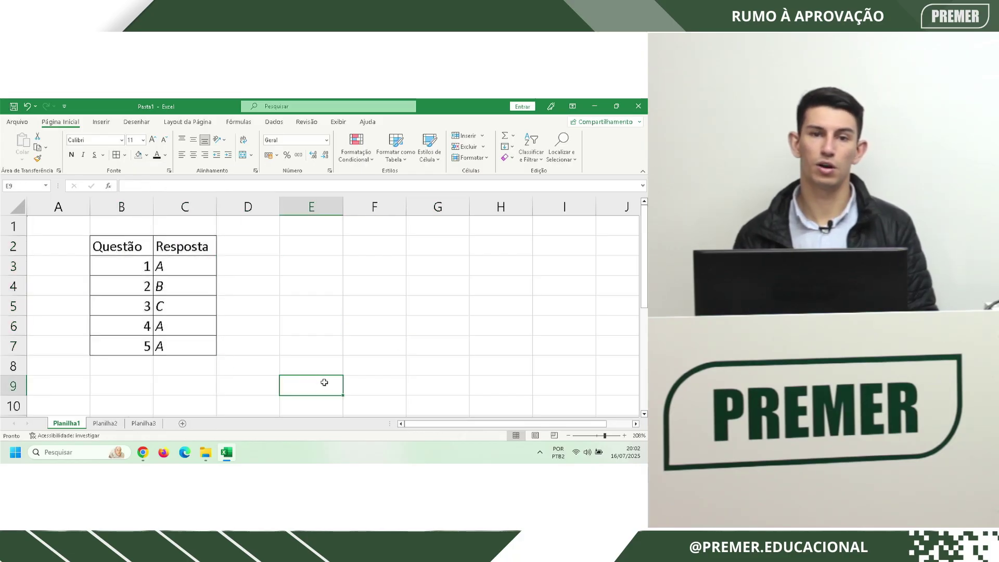
Remove all borders (Sem Borda) from the question-and-answer table in B2:C7
{"action": "left_click_drag", "start_coordinate": [120, 242], "coordinate": [176, 342]}
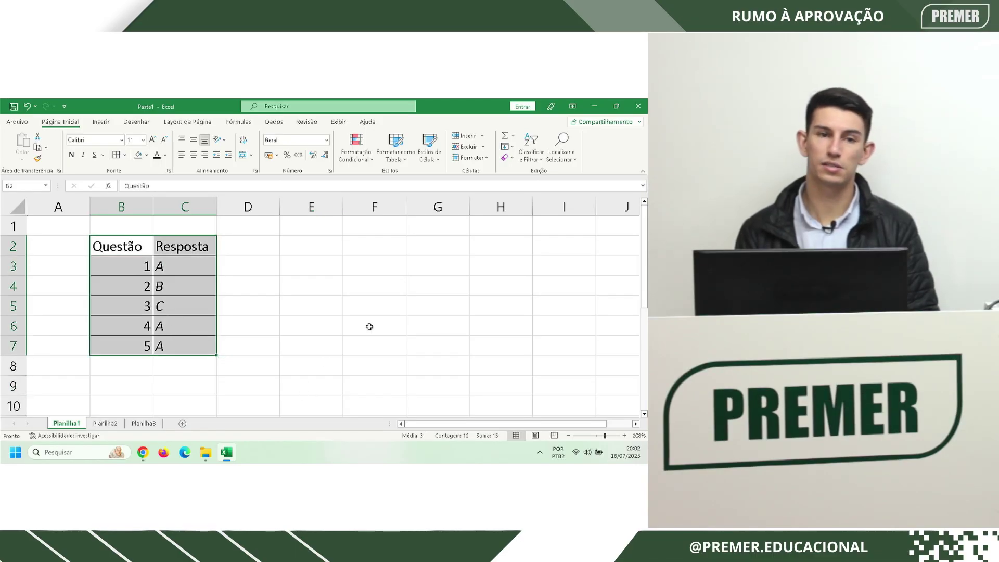
{"action": "left_click", "coordinate": [126, 155]}
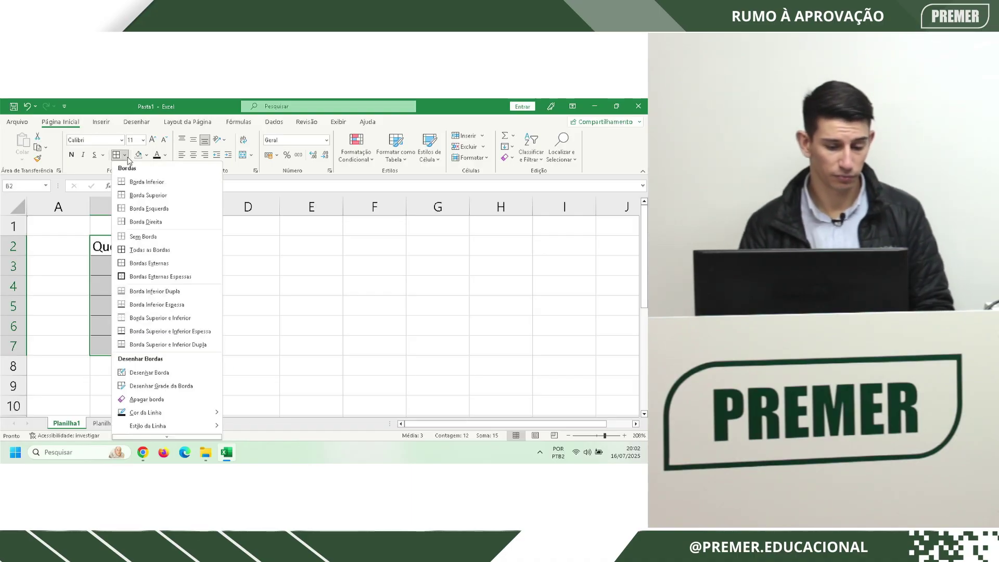
{"action": "left_click", "coordinate": [149, 237]}
{"action": "left_click", "coordinate": [562, 300]}
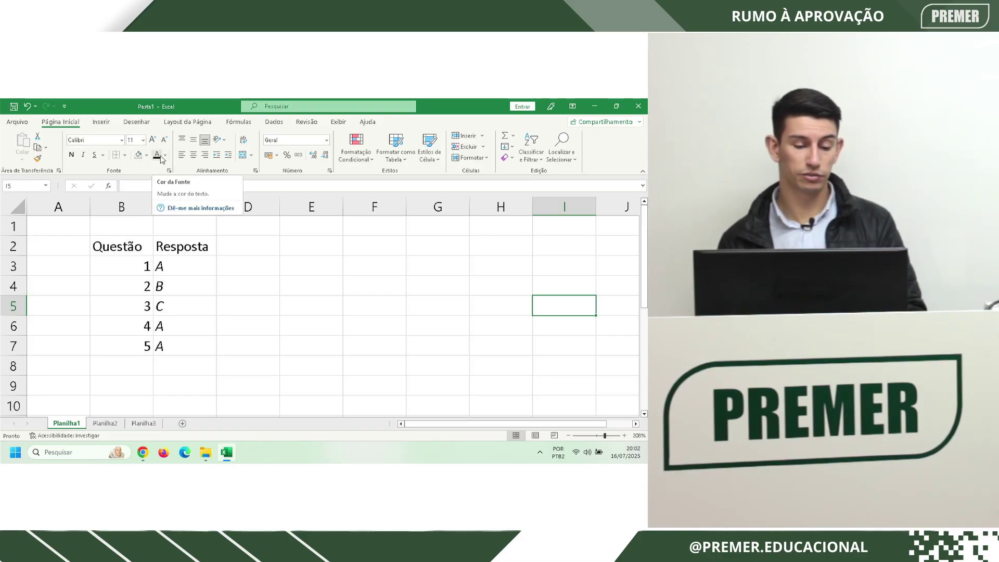
Change the font colour of the headers in B2:C2 to standard red
{"action": "left_click_drag", "start_coordinate": [120, 246], "coordinate": [182, 246]}
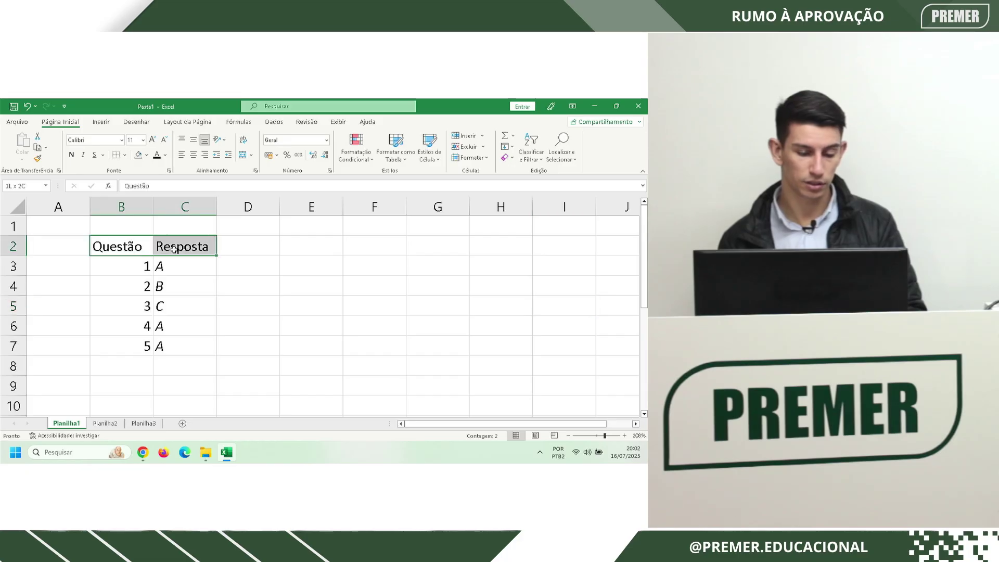
{"action": "left_click", "coordinate": [166, 155]}
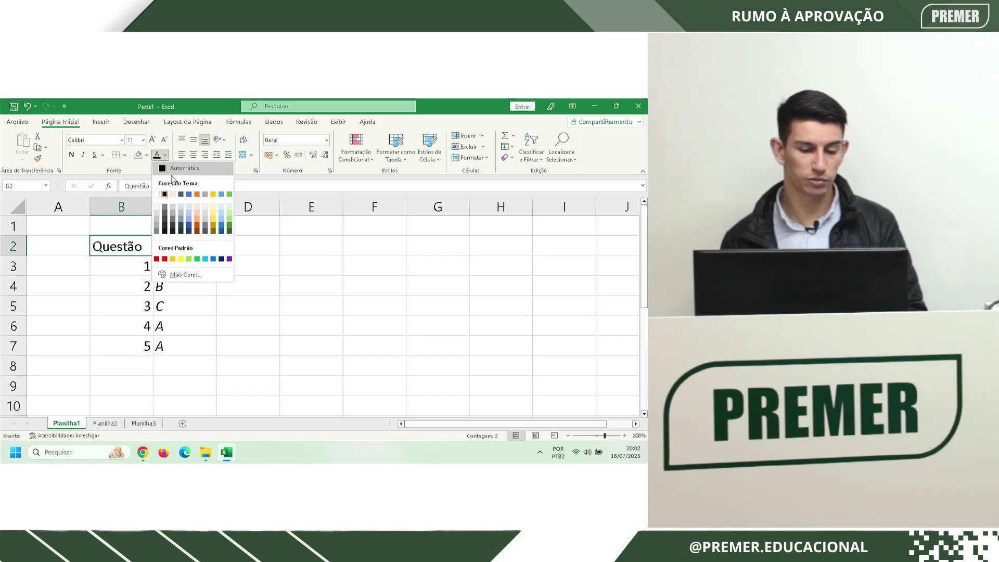
{"action": "left_click", "coordinate": [165, 259]}
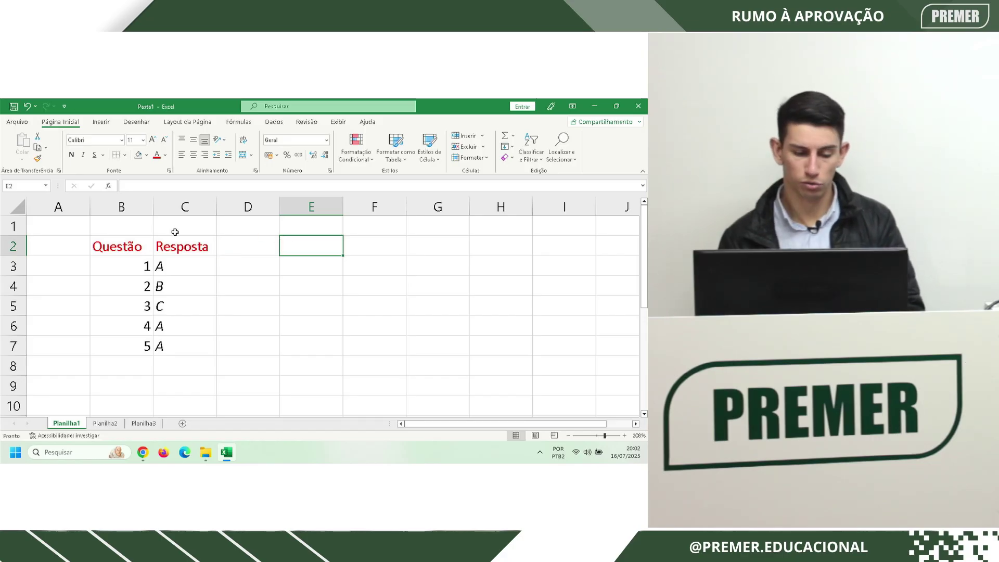
Set the font colour of the Questão and Resposta headers back to black
{"action": "left_click_drag", "start_coordinate": [144, 241], "coordinate": [180, 245]}
{"action": "left_click", "coordinate": [165, 155]}
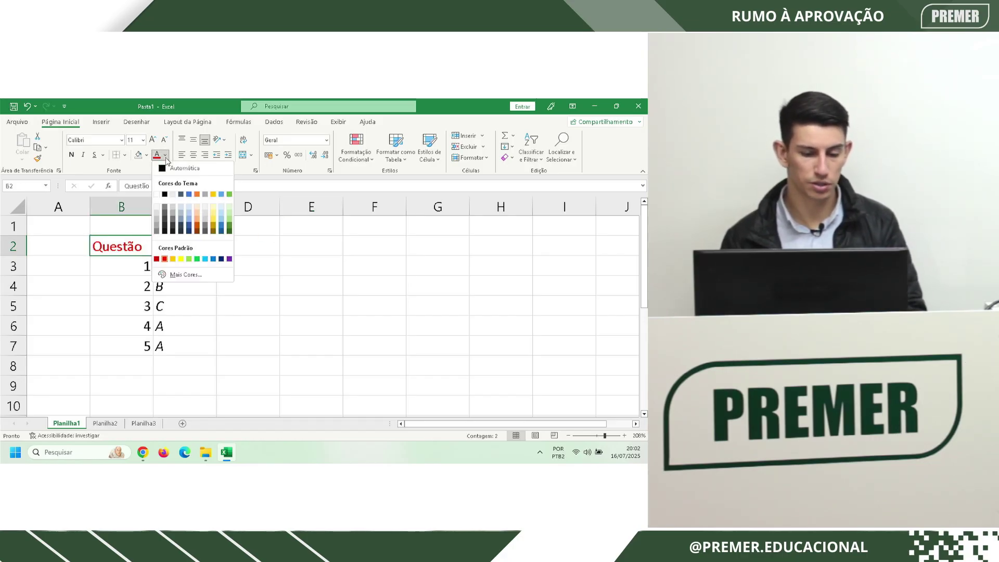
{"action": "left_click", "coordinate": [165, 188]}
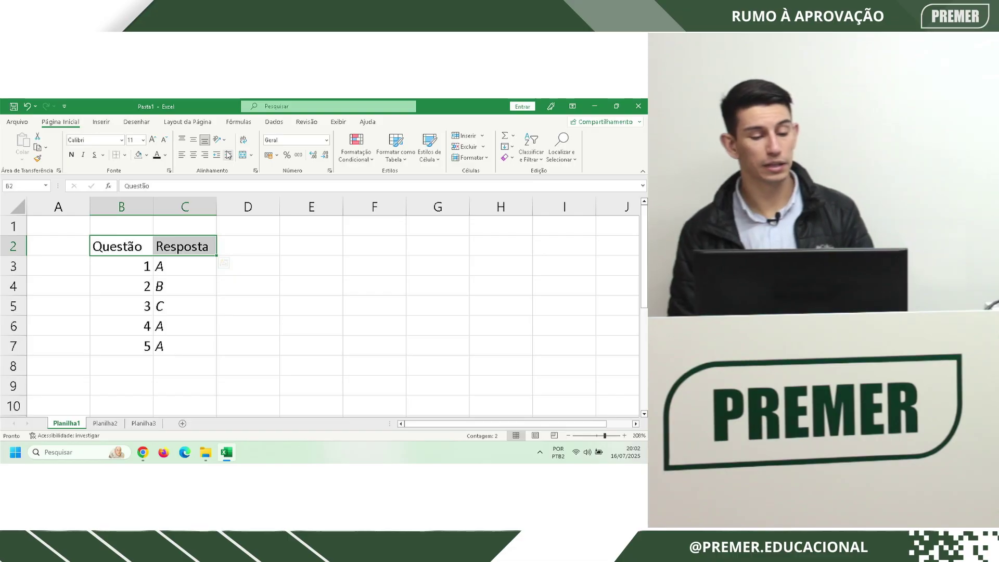
Enlarge row 2 to about five times its height and column B to about two and a half times its width
{"action": "left_click", "coordinate": [67, 259]}
{"action": "left_click", "coordinate": [42, 252]}
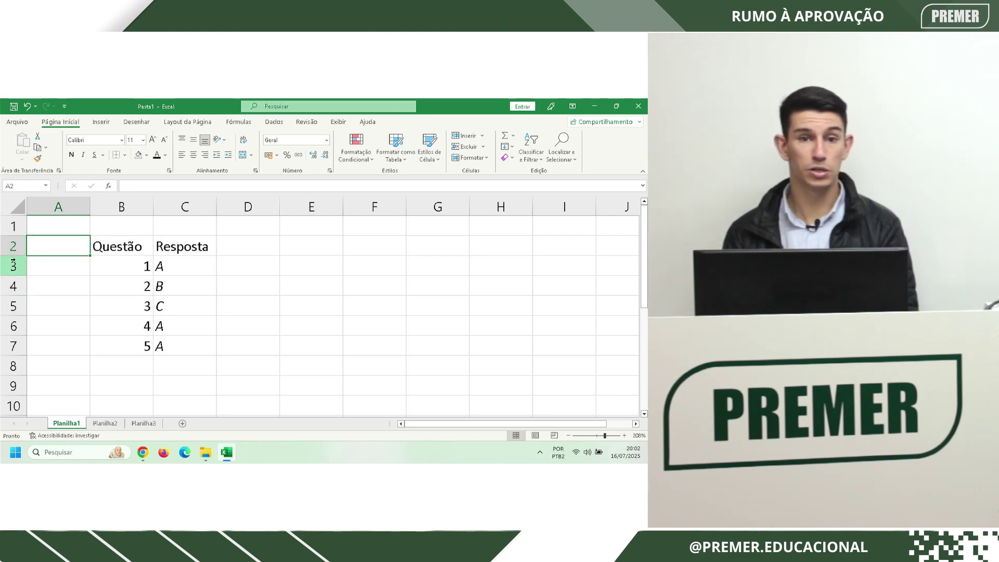
{"action": "left_click_drag", "start_coordinate": [17, 257], "coordinate": [20, 339]}
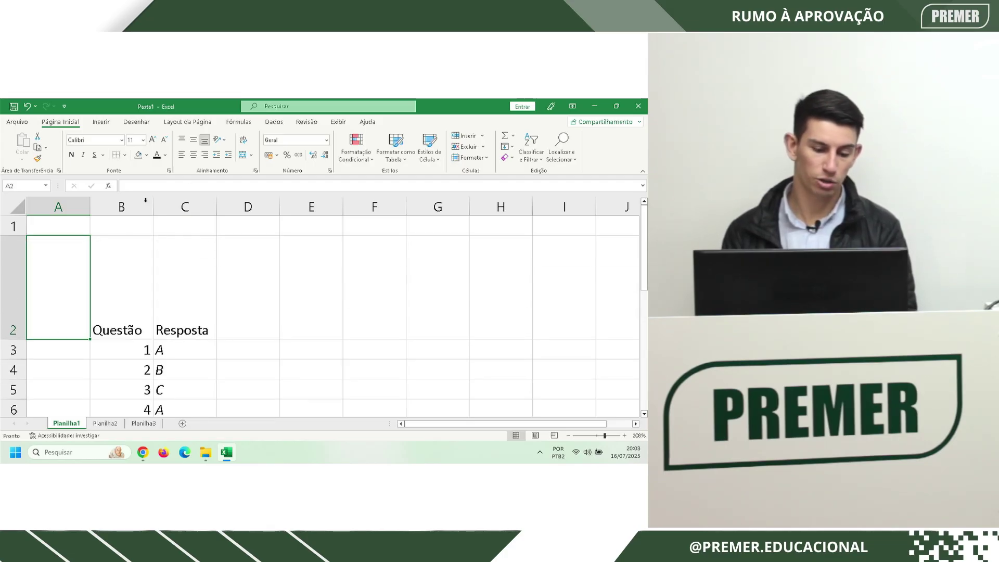
{"action": "left_click_drag", "start_coordinate": [153, 204], "coordinate": [251, 204]}
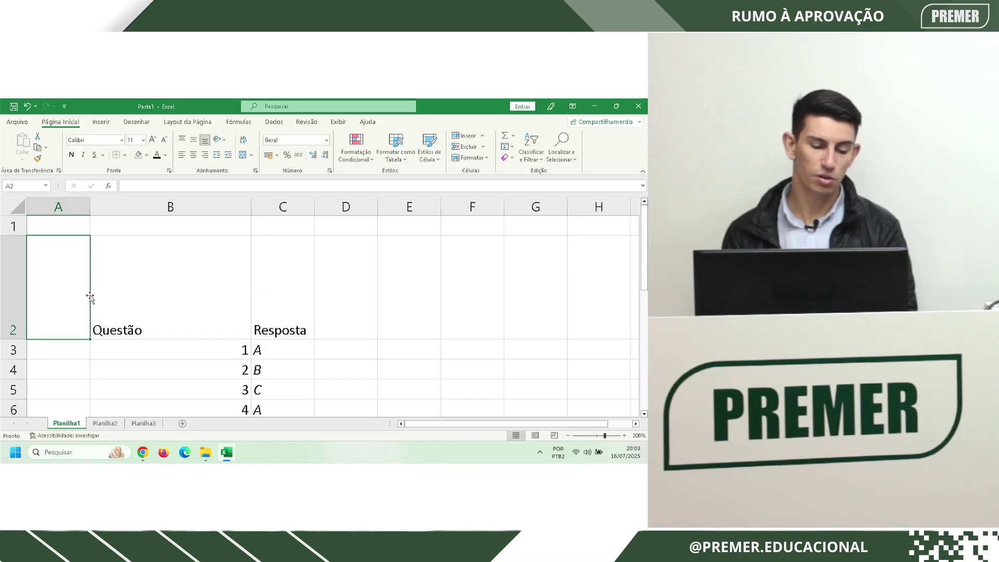
Try top alignment (Alinhar em Cima) on cell B2, and set its text to the vertical middle
{"action": "left_click", "coordinate": [183, 269]}
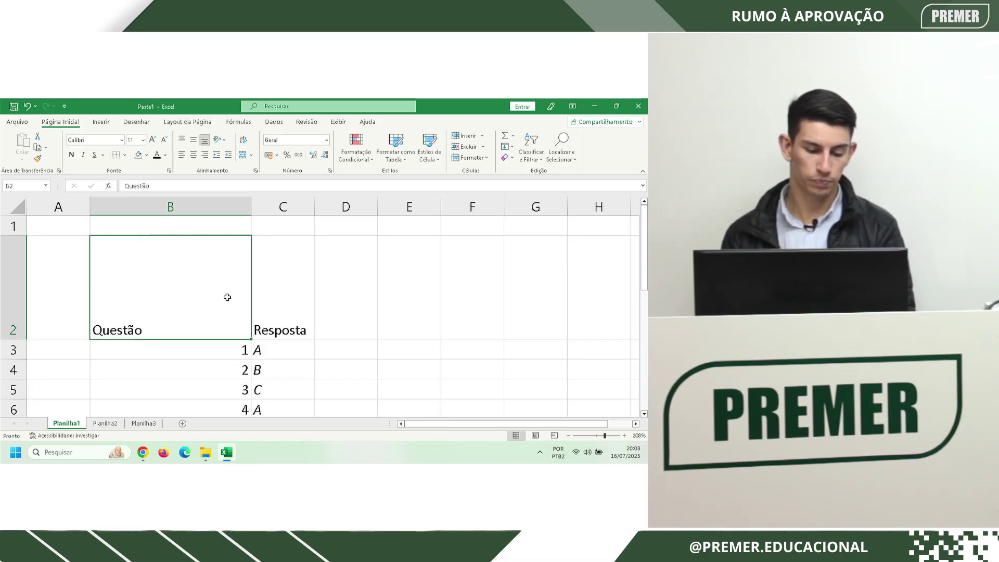
{"action": "scroll", "coordinate": [228, 296], "scroll_direction": "down", "scroll_amount": 1}
{"action": "scroll", "coordinate": [226, 292], "scroll_direction": "up", "scroll_amount": 1}
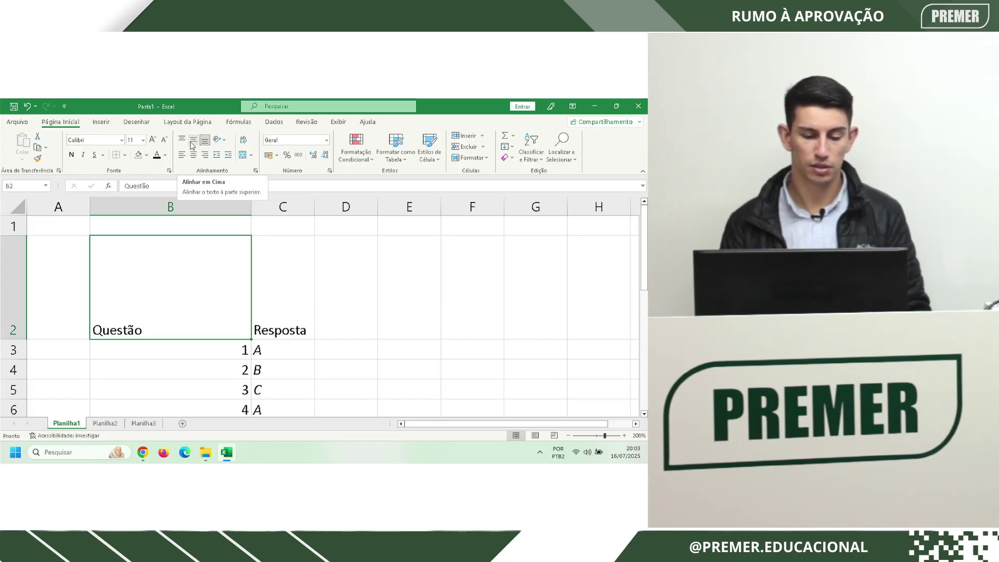
{"action": "left_click", "coordinate": [183, 140]}
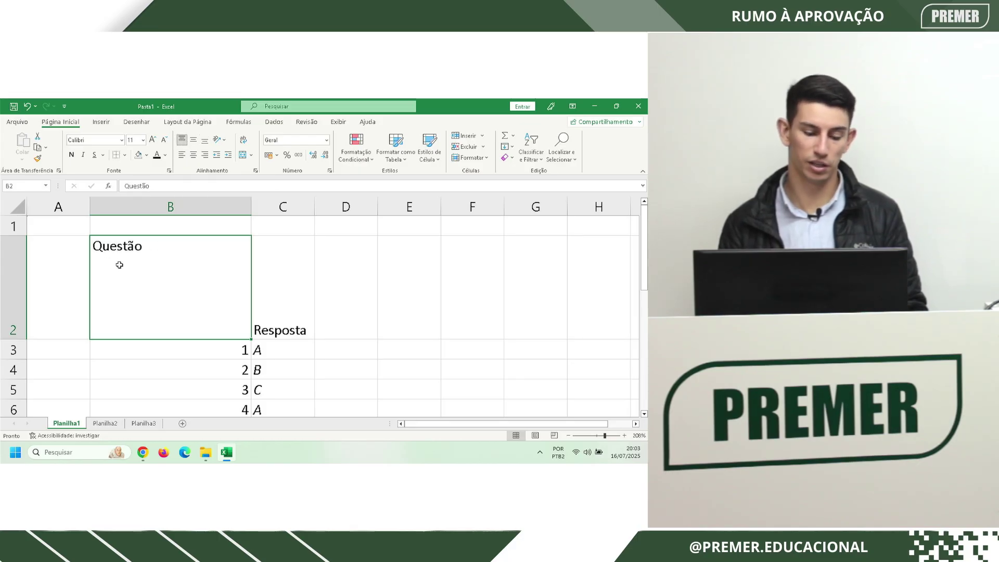
{"action": "left_click", "coordinate": [195, 141]}
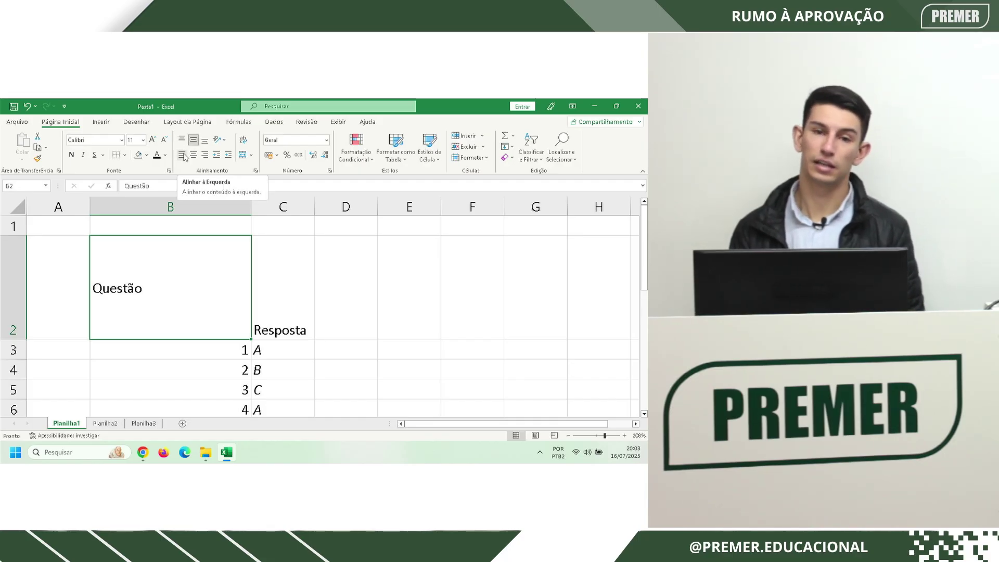
Try left and right alignment on cell B2, and centre its text horizontally
{"action": "left_click", "coordinate": [182, 155]}
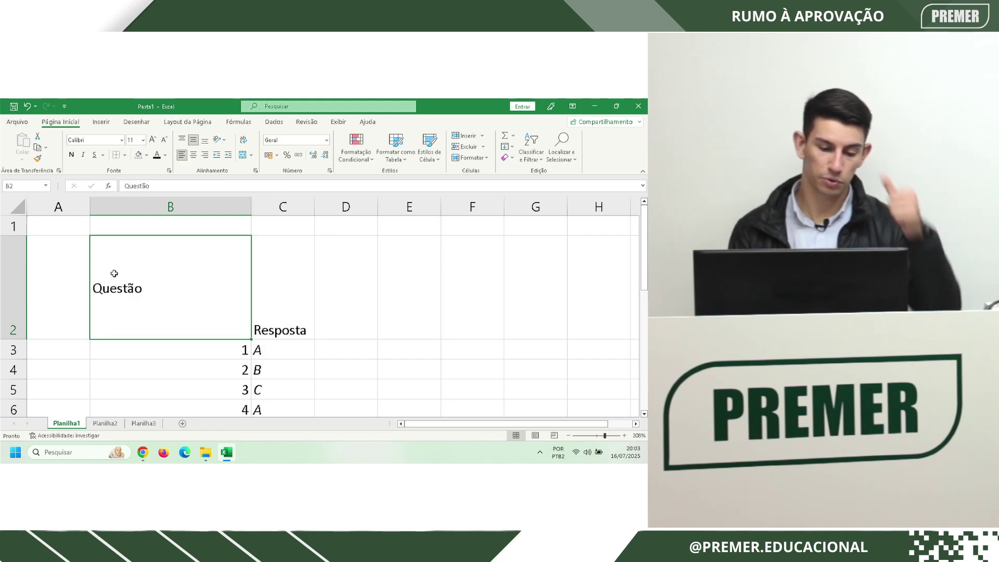
{"action": "left_click", "coordinate": [206, 156]}
{"action": "left_click", "coordinate": [193, 155]}
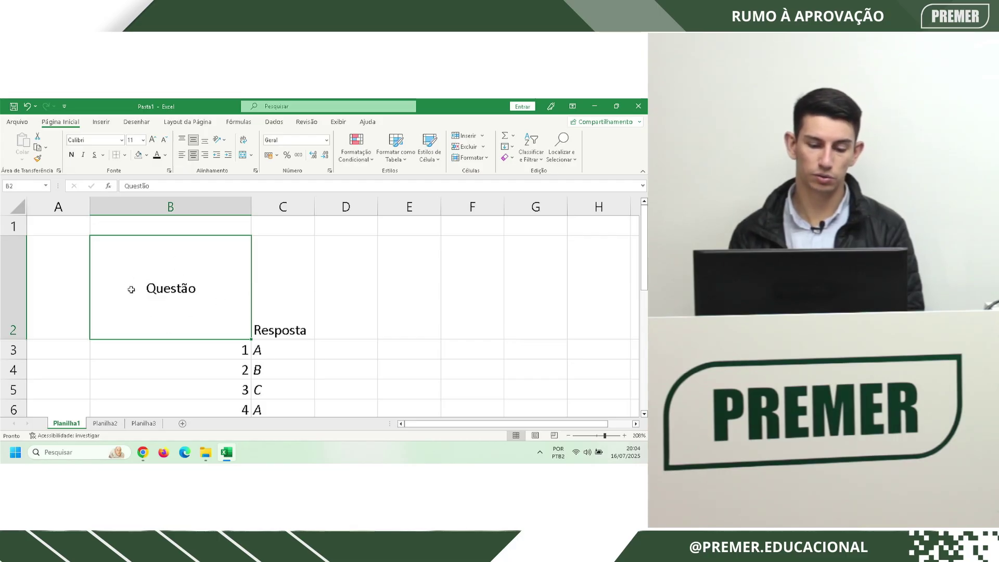
Increase the indent of cell B2 by several levels, and decrease it back to no indent
{"action": "left_click", "coordinate": [228, 154]}
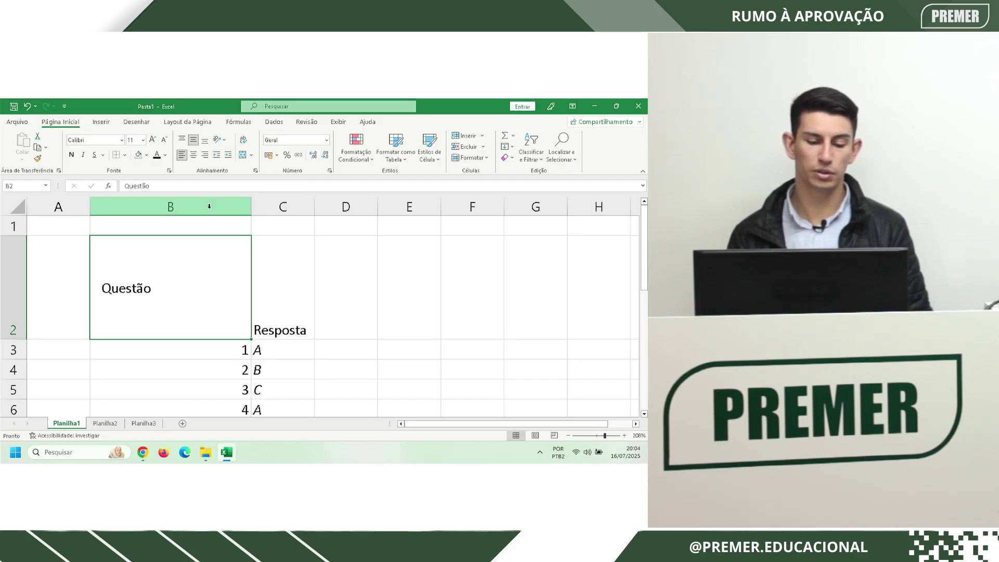
{"action": "left_click", "coordinate": [217, 154]}
{"action": "left_click", "coordinate": [228, 155]}
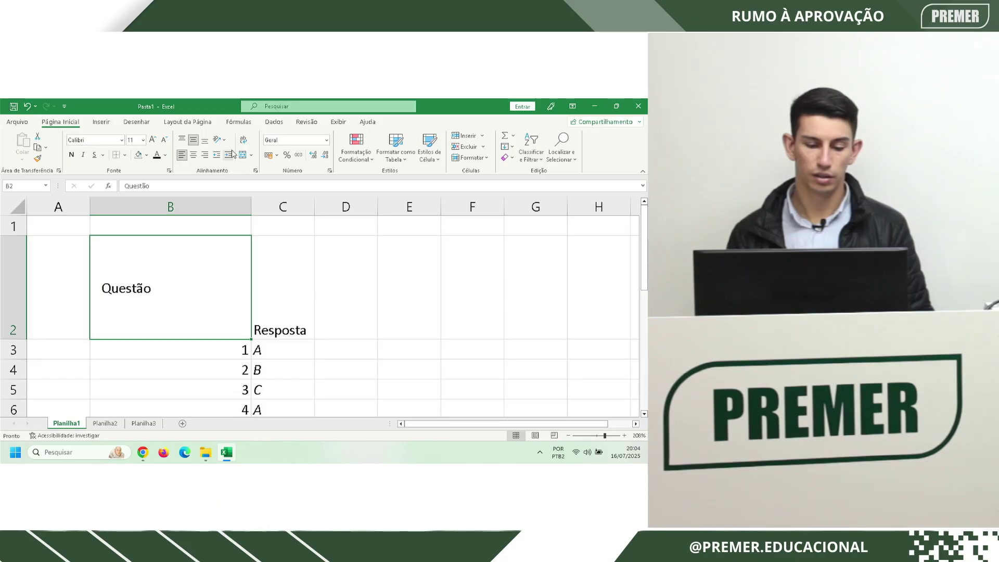
{"action": "left_click", "coordinate": [230, 154]}
{"action": "left_click", "coordinate": [230, 154]}
{"action": "left_click", "coordinate": [230, 154]}
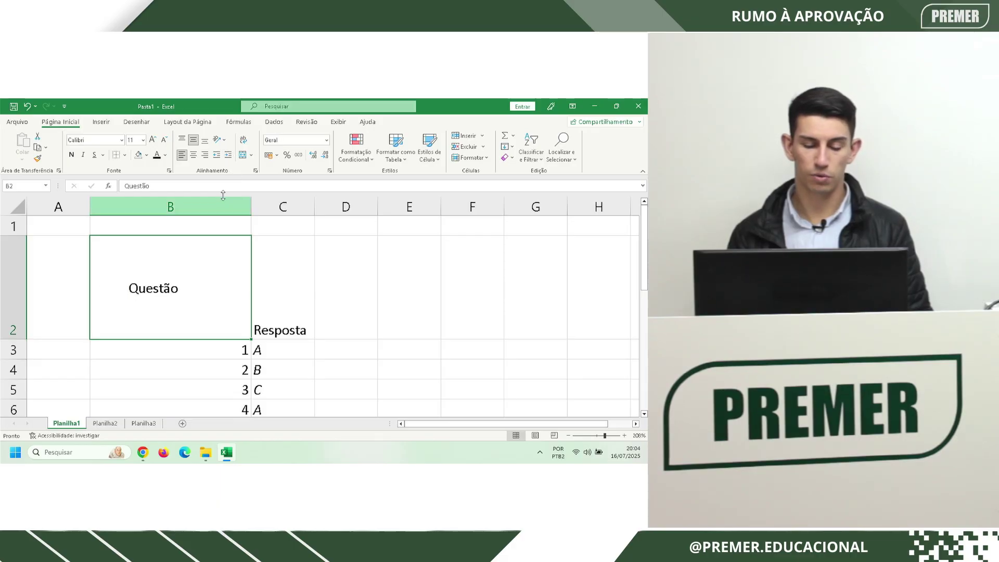
{"action": "left_click", "coordinate": [216, 156]}
{"action": "left_click", "coordinate": [216, 156]}
{"action": "left_click", "coordinate": [216, 156]}
{"action": "left_click", "coordinate": [216, 156]}
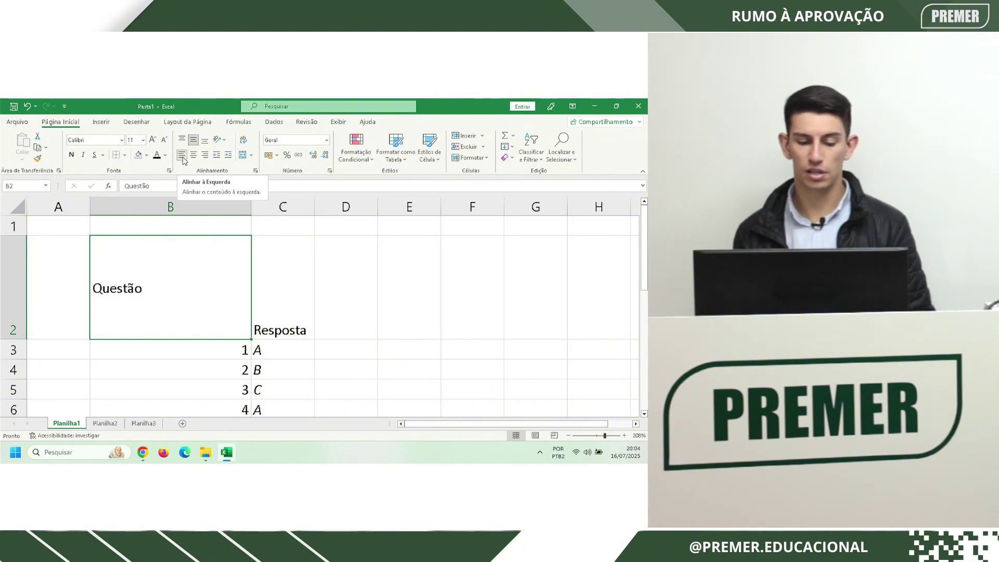
Centre the text of cell B2 horizontally, and increase its indent by one level
{"action": "left_click", "coordinate": [193, 155]}
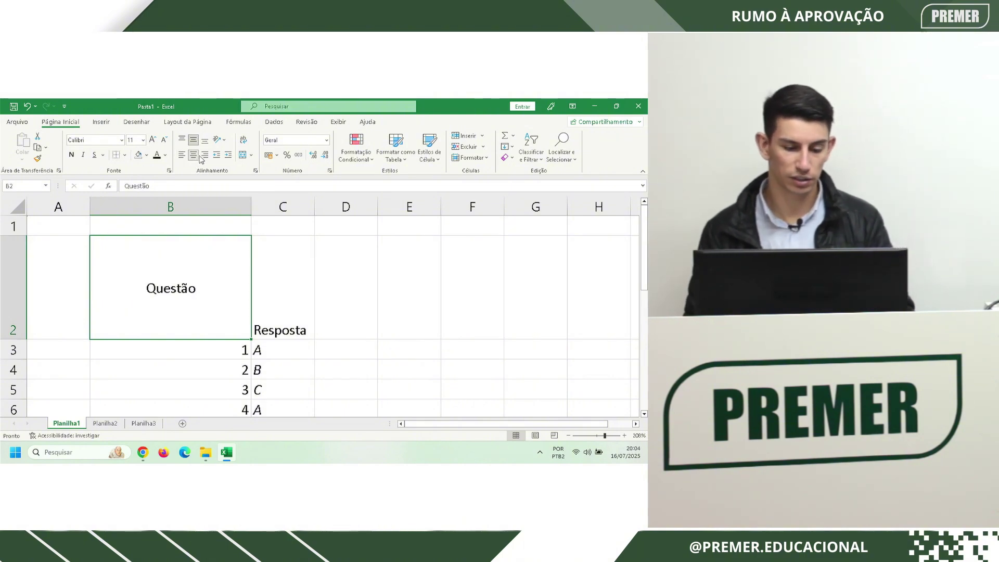
{"action": "left_click", "coordinate": [228, 155]}
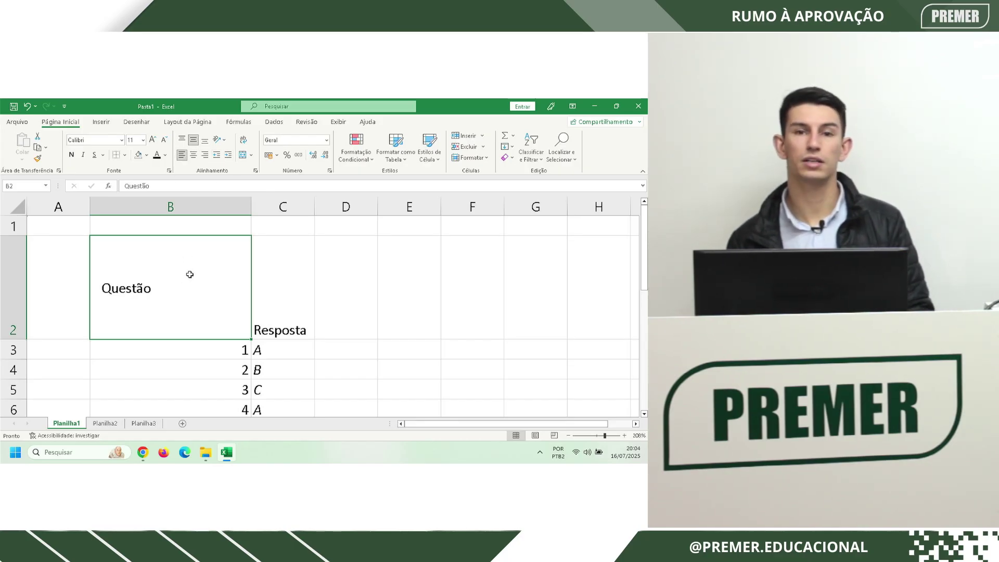
{"action": "scroll", "coordinate": [201, 270], "scroll_direction": "down", "scroll_amount": 2}
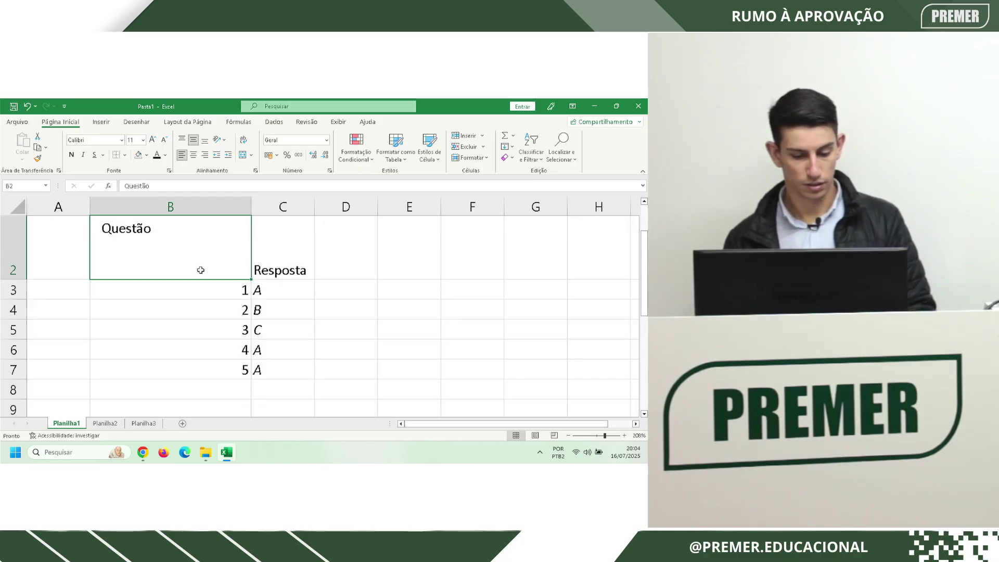
{"action": "scroll", "coordinate": [203, 273], "scroll_direction": "up", "scroll_amount": 2}
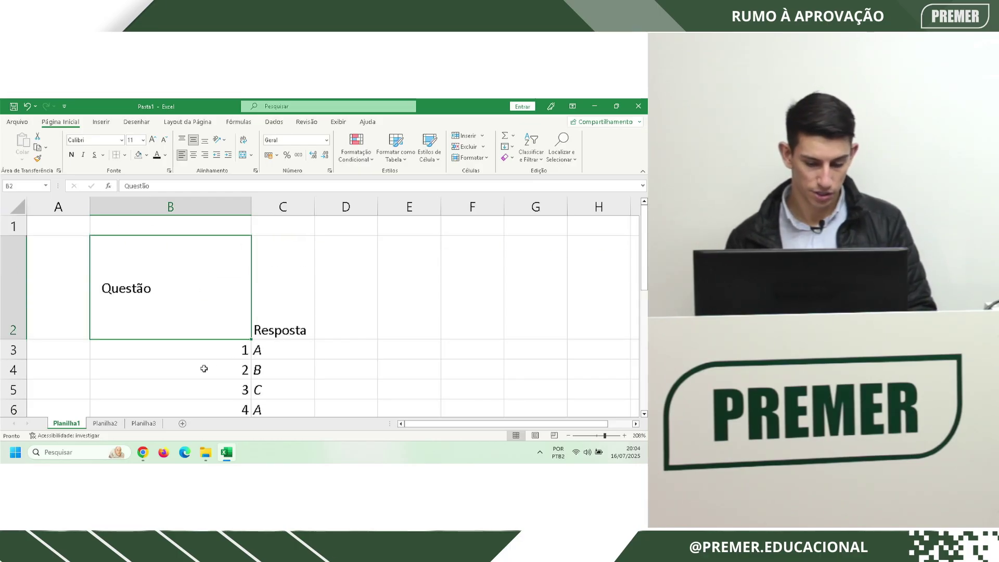
Copy the formatting of cell B4 onto the Questão header in B2 with the format painter
{"action": "left_click", "coordinate": [208, 364]}
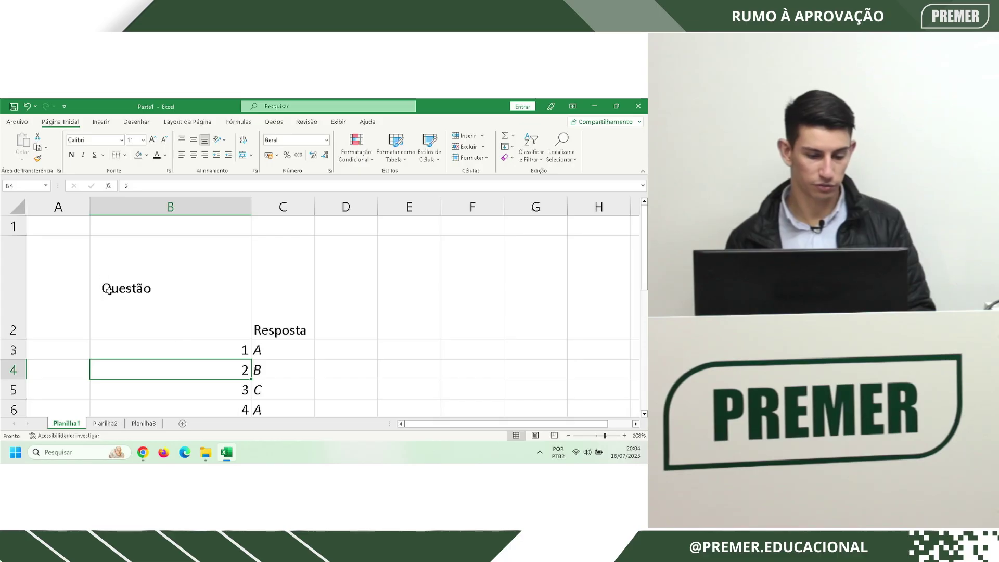
{"action": "left_click", "coordinate": [38, 158]}
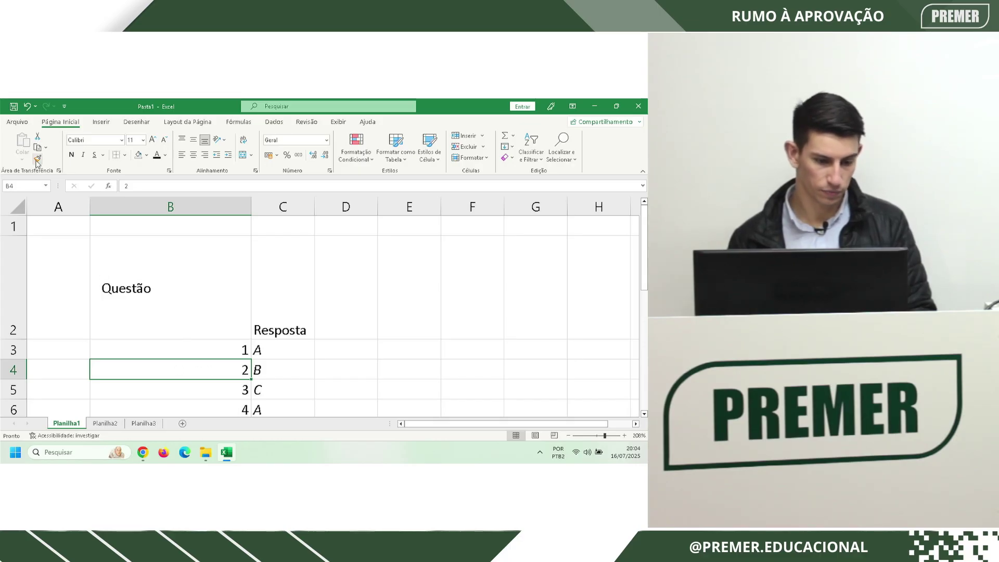
{"action": "left_click", "coordinate": [167, 290]}
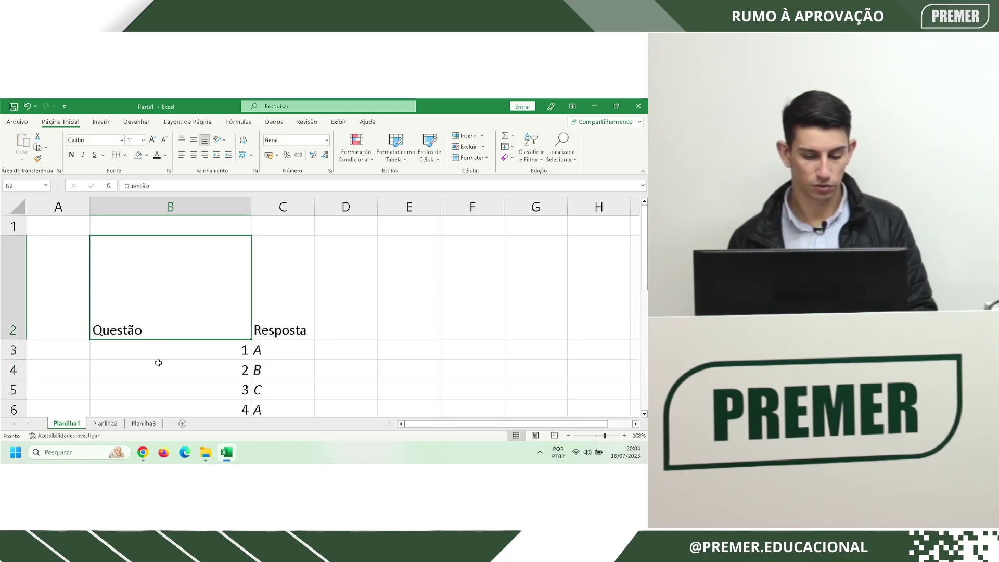
Shrink row 2 and column B back to roughly their standard height and width
{"action": "left_click", "coordinate": [130, 354]}
{"action": "left_click_drag", "start_coordinate": [25, 340], "coordinate": [27, 258]}
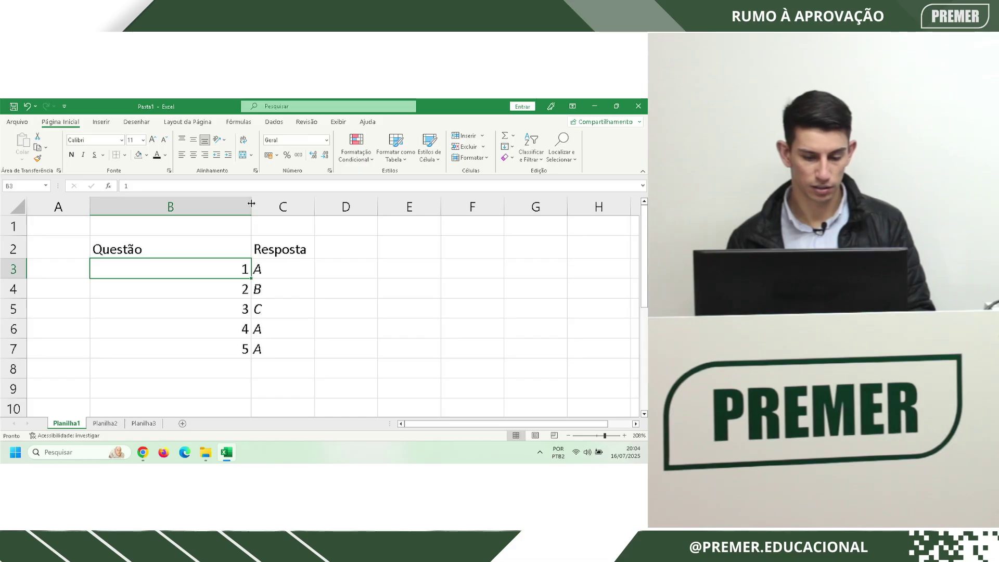
{"action": "left_click_drag", "start_coordinate": [251, 207], "coordinate": [148, 203]}
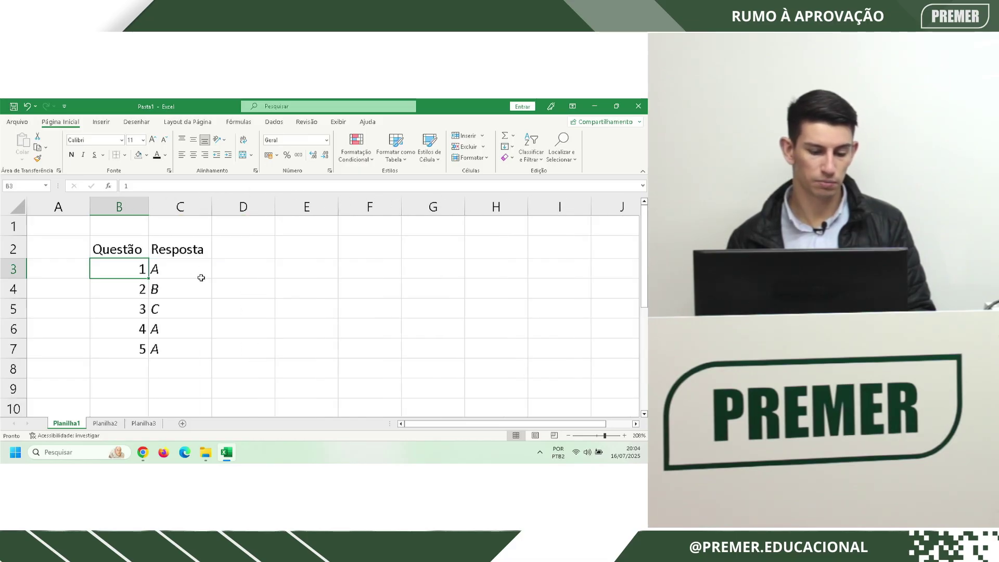
{"action": "left_click", "coordinate": [201, 353]}
{"action": "left_click", "coordinate": [264, 382]}
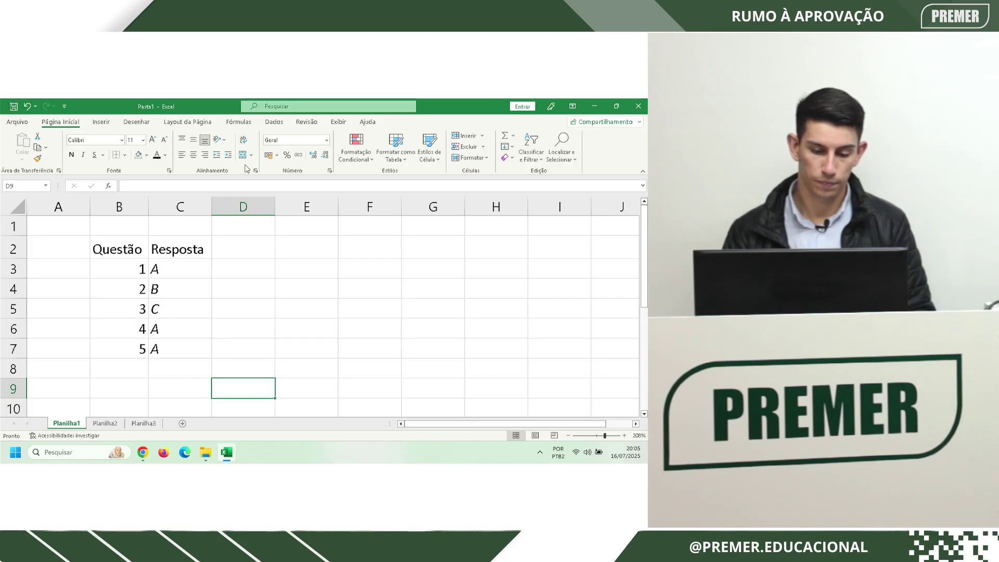
{"action": "left_click", "coordinate": [223, 142]}
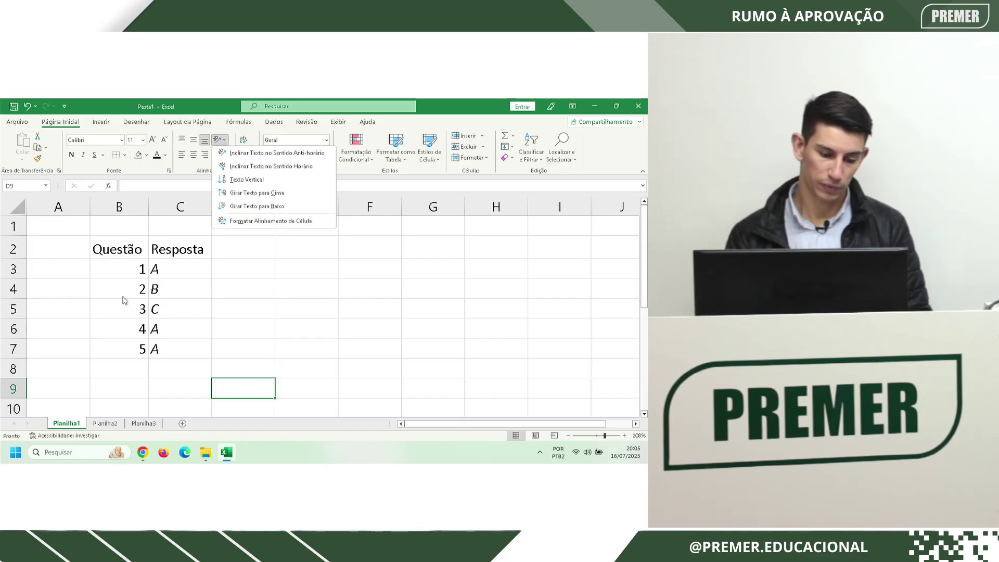
{"action": "key", "text": "Escape"}
Copy the Questão header from cell B2 into cell E3
{"action": "left_click", "coordinate": [127, 247]}
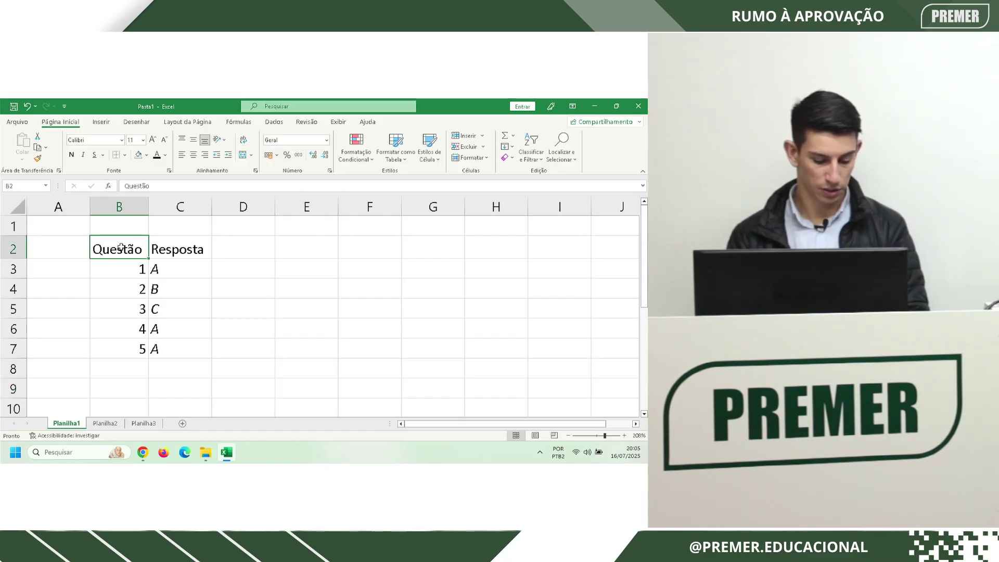
{"action": "key", "text": "ctrl+c"}
{"action": "left_click", "coordinate": [309, 281]}
{"action": "left_click", "coordinate": [308, 276]}
{"action": "key", "text": "ctrl+v"}
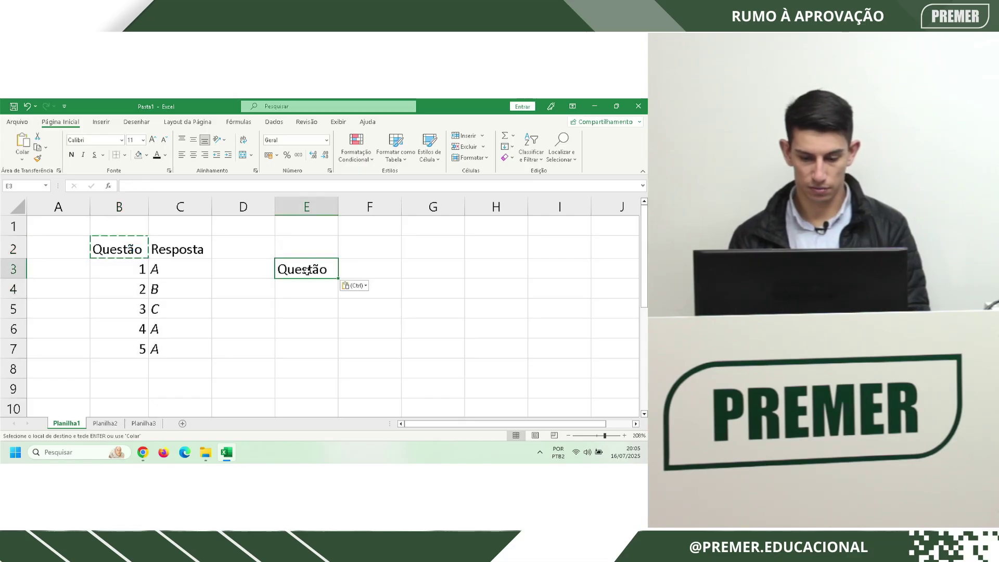
Narrow column E to about a quarter of its width, and select the Resposta header in C2
{"action": "left_click", "coordinate": [332, 308]}
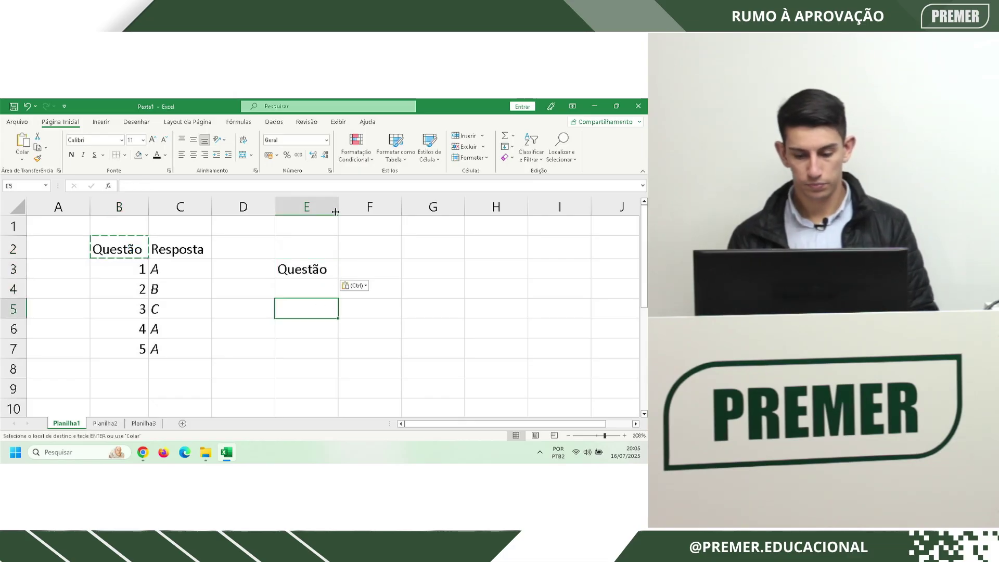
{"action": "left_click_drag", "start_coordinate": [338, 207], "coordinate": [290, 208]}
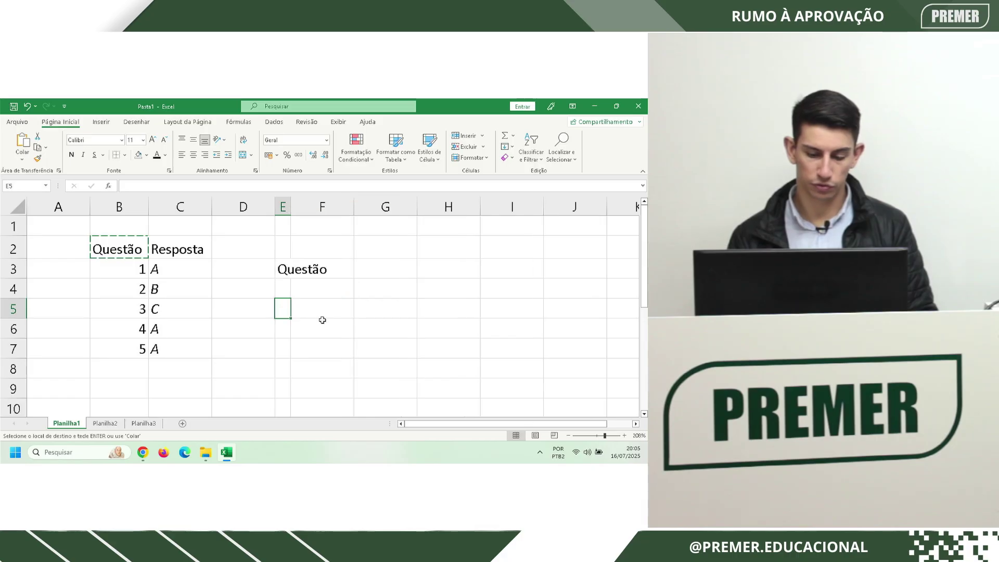
{"action": "left_click", "coordinate": [333, 274]}
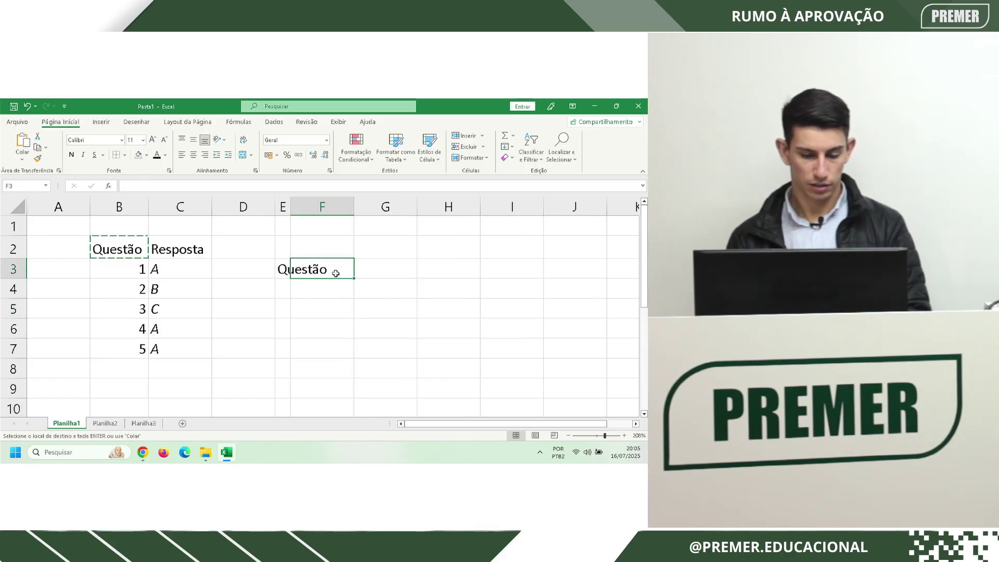
{"action": "left_click", "coordinate": [174, 255]}
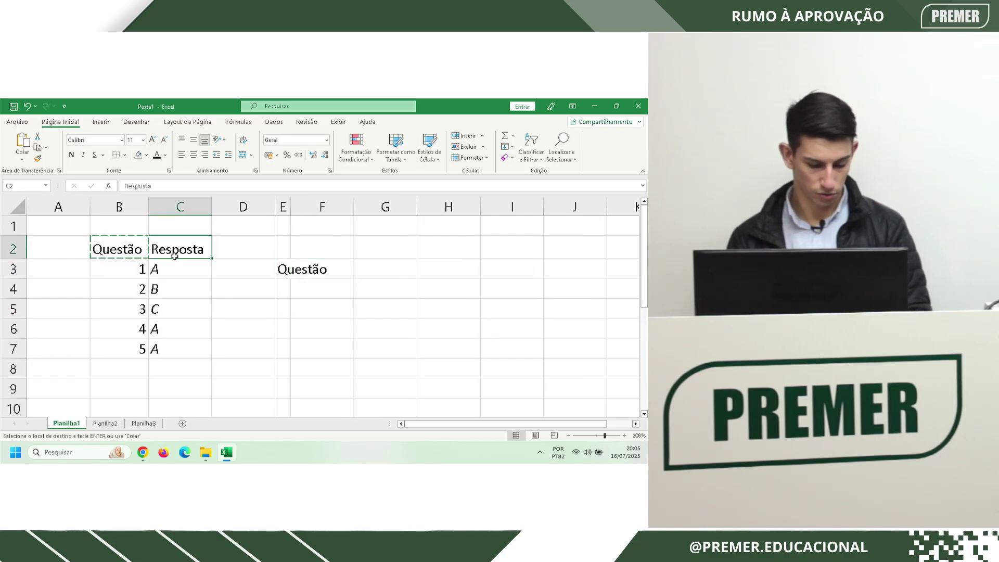
Copy the Resposta heading from C2 into cell F3, beside the copied Questão heading
{"action": "key", "text": "ctrl+c"}
{"action": "left_click", "coordinate": [356, 276]}
{"action": "left_click", "coordinate": [341, 272]}
{"action": "key", "text": "ctrl+v"}
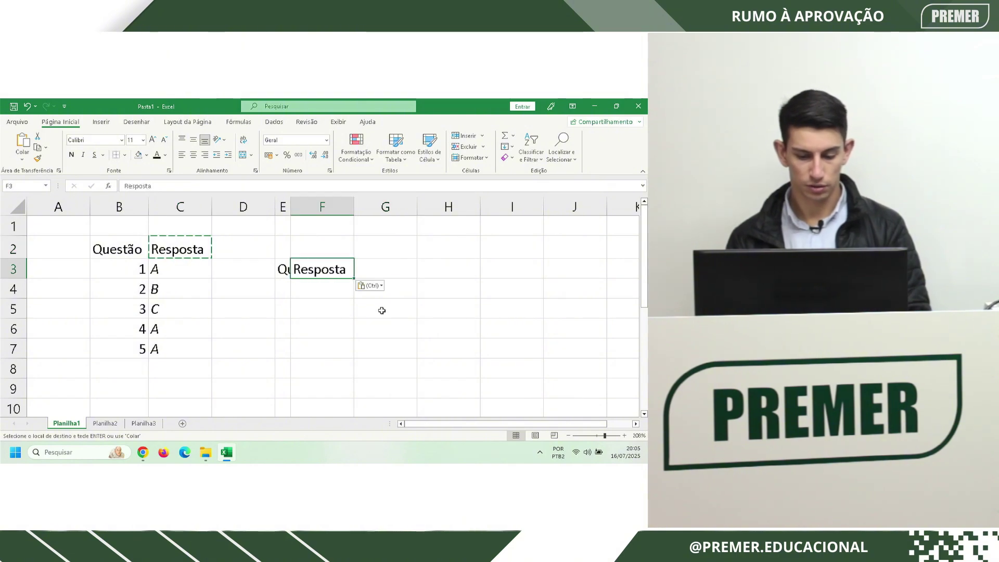
{"action": "left_click", "coordinate": [381, 307]}
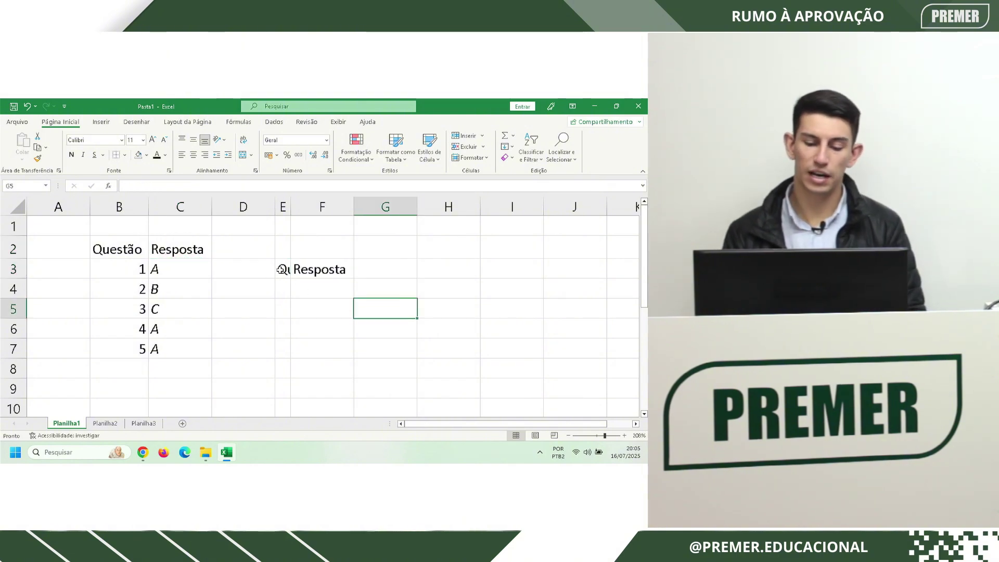
Try vertical stacked text on the Questão heading in cell E3, and undo it
{"action": "left_click", "coordinate": [282, 270]}
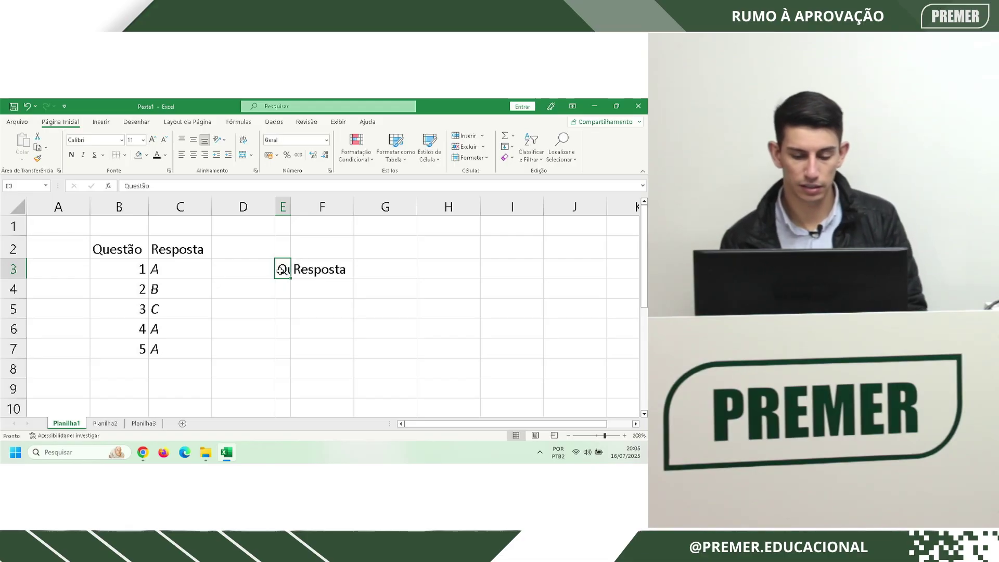
{"action": "left_click", "coordinate": [224, 141]}
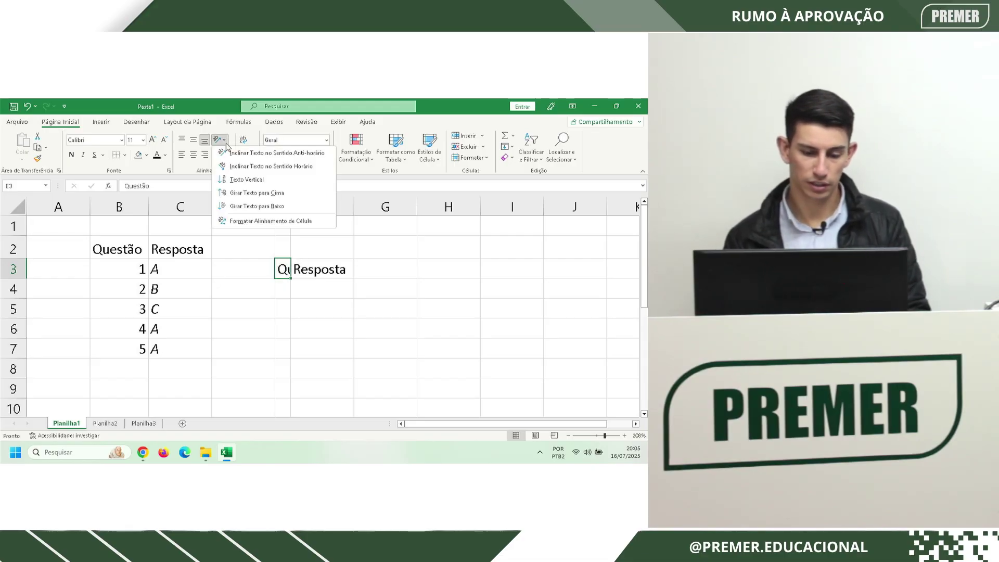
{"action": "left_click", "coordinate": [252, 179]}
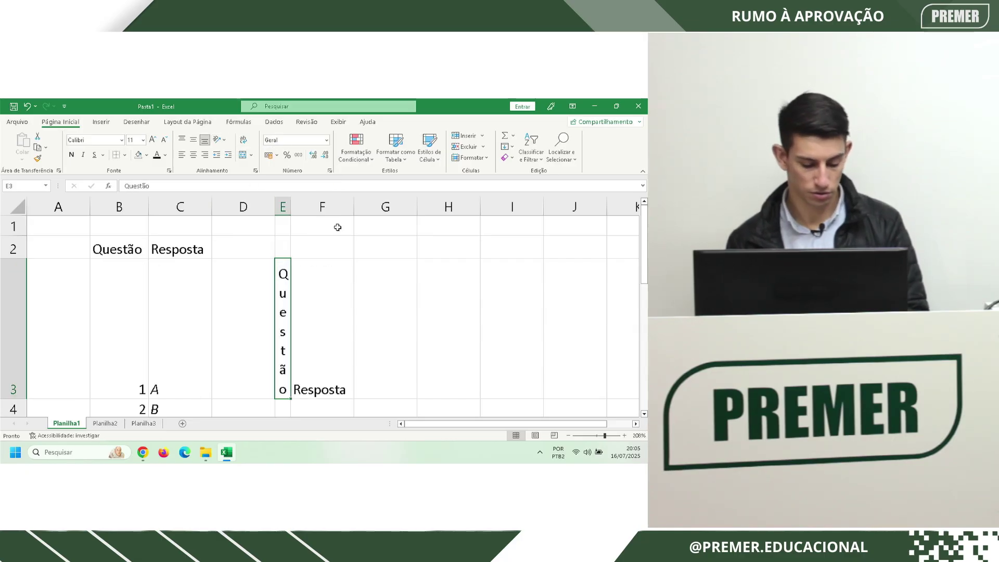
{"action": "key", "text": "ctrl+z"}
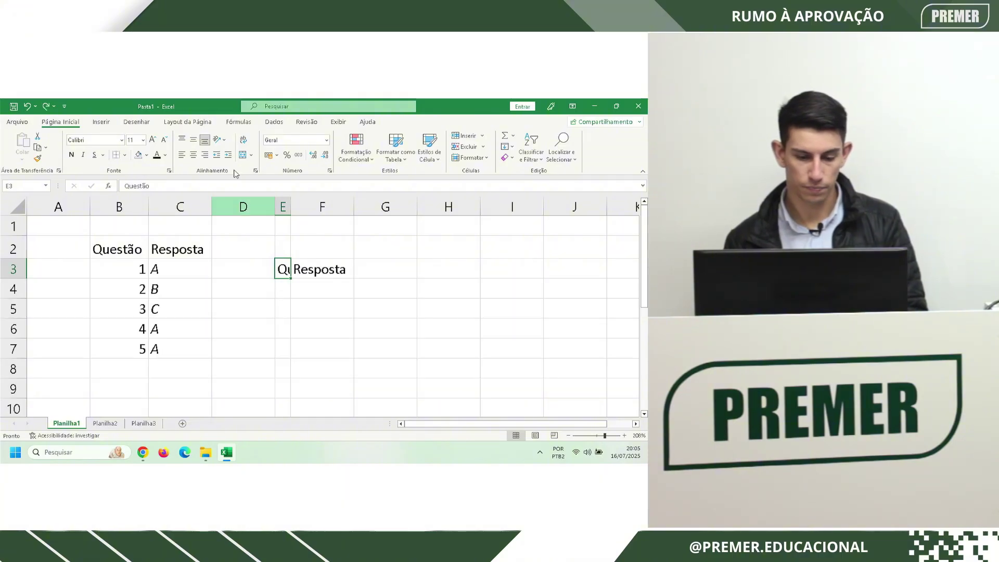
Rotate the Questão heading in cell E3 so that its text reads downward
{"action": "left_click", "coordinate": [220, 139]}
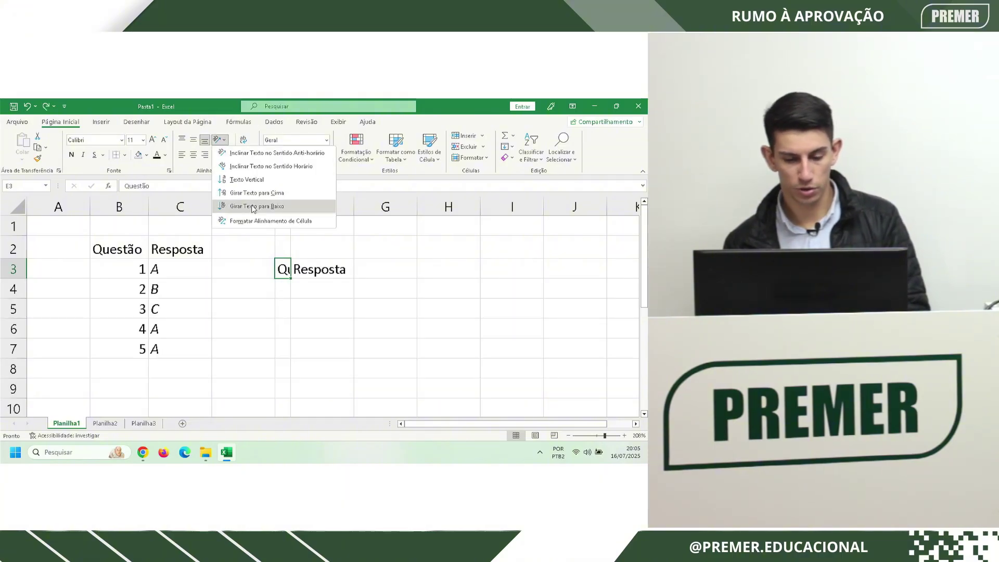
{"action": "left_click", "coordinate": [253, 207]}
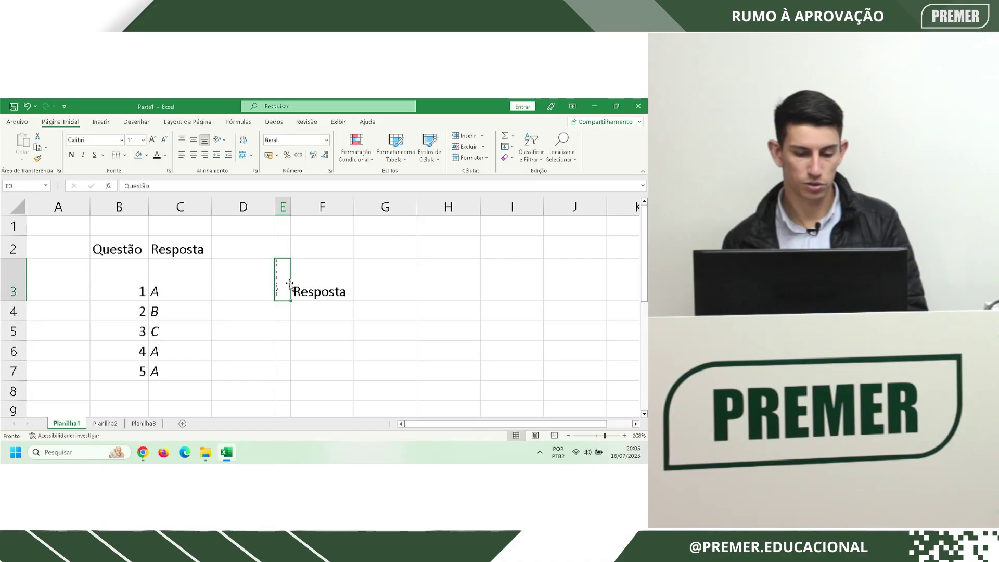
{"action": "left_click", "coordinate": [225, 141]}
{"action": "left_click", "coordinate": [253, 206]}
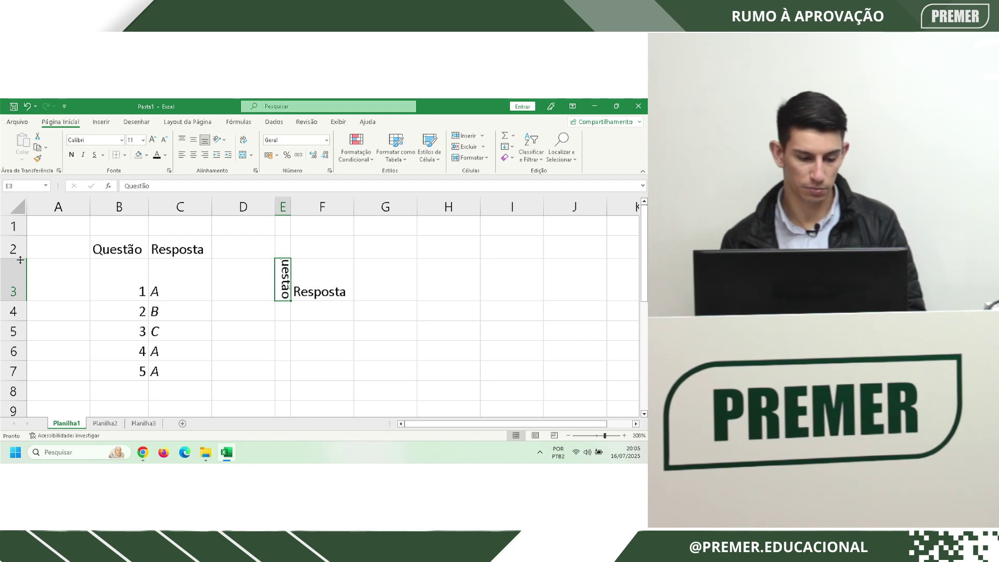
Reduce the height of row 2 and adjust row 3's height around the rotated Questão heading
{"action": "left_click_drag", "start_coordinate": [20, 259], "coordinate": [20, 242]}
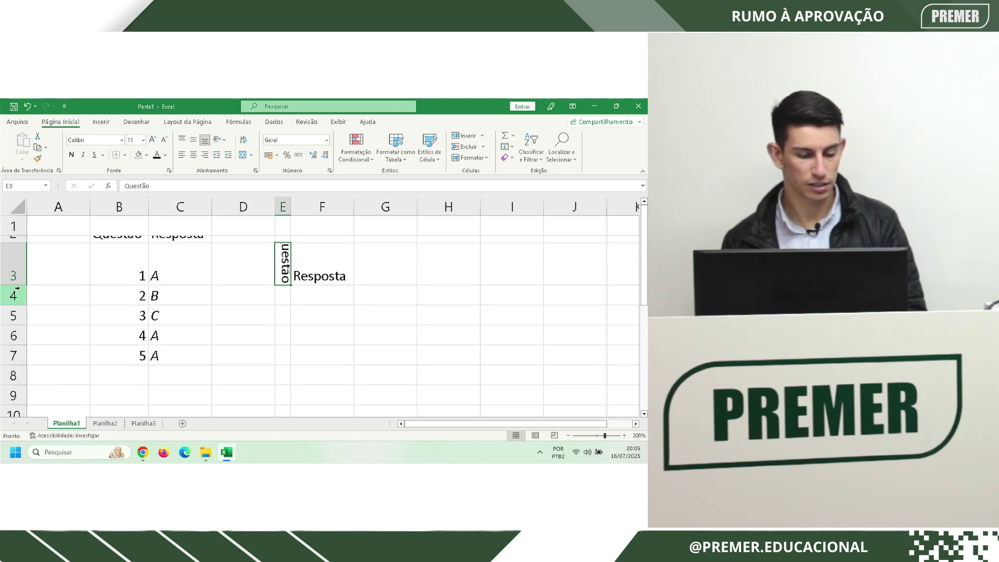
{"action": "left_click_drag", "start_coordinate": [17, 286], "coordinate": [24, 328]}
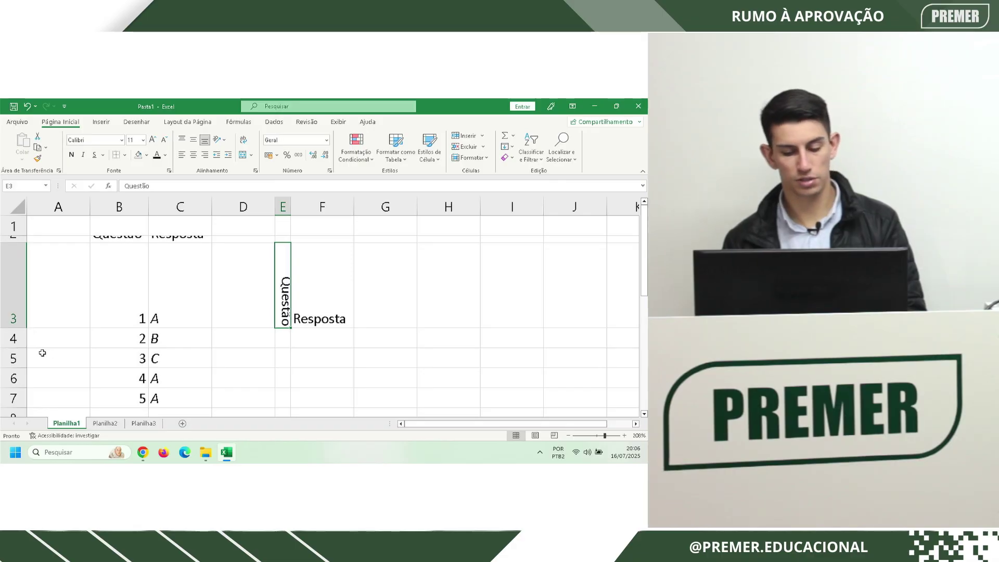
{"action": "left_click_drag", "start_coordinate": [19, 327], "coordinate": [26, 290]}
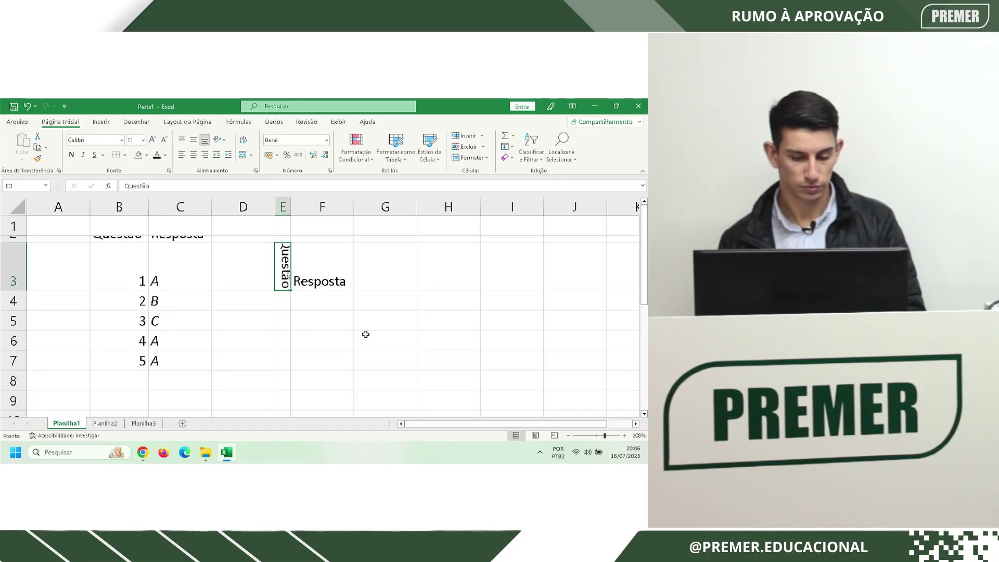
{"action": "left_click", "coordinate": [375, 320]}
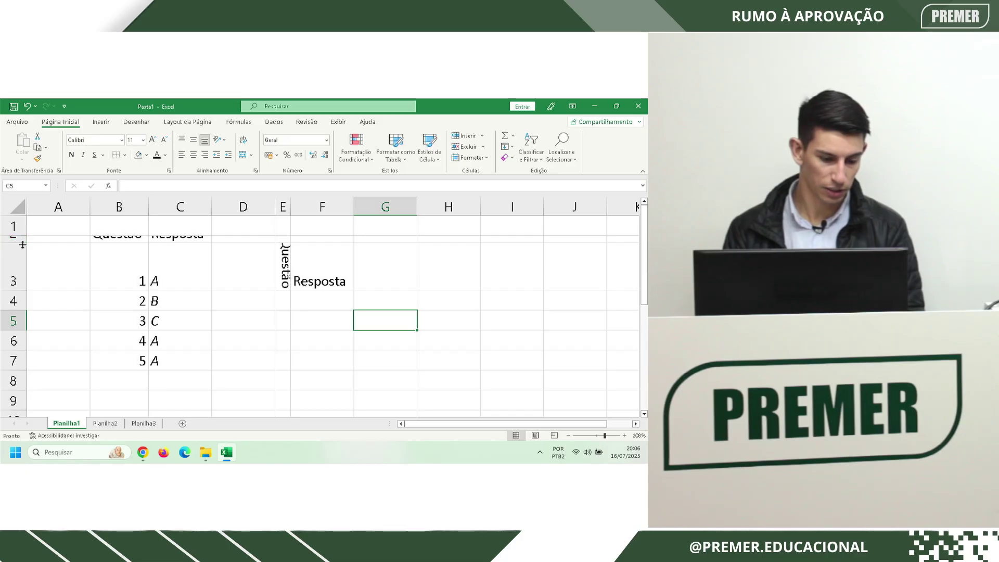
Enlarge row 2 until its headings show fully, and shrink row 3 to a single line of text
{"action": "left_click_drag", "start_coordinate": [17, 240], "coordinate": [22, 257]}
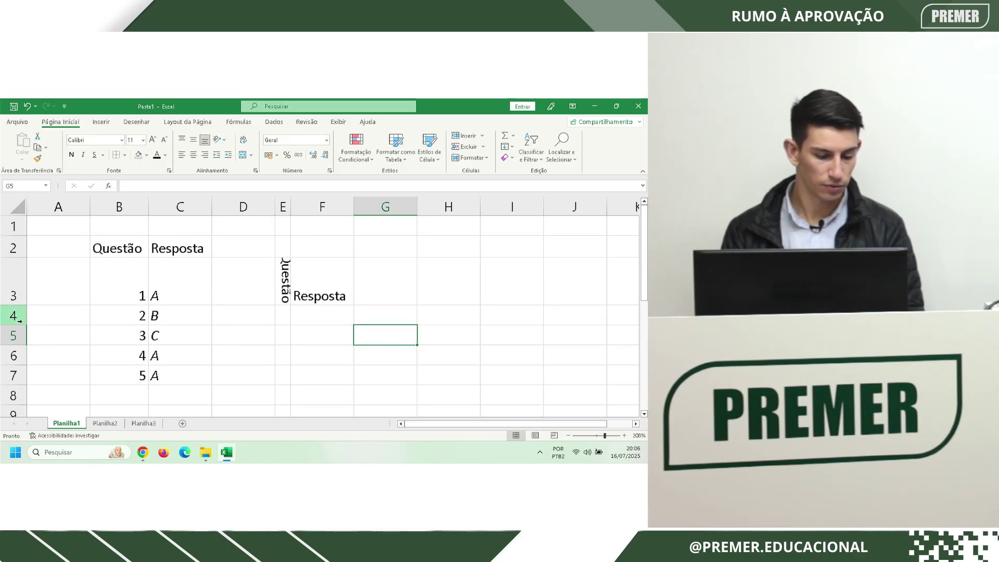
{"action": "left_click_drag", "start_coordinate": [23, 305], "coordinate": [31, 270]}
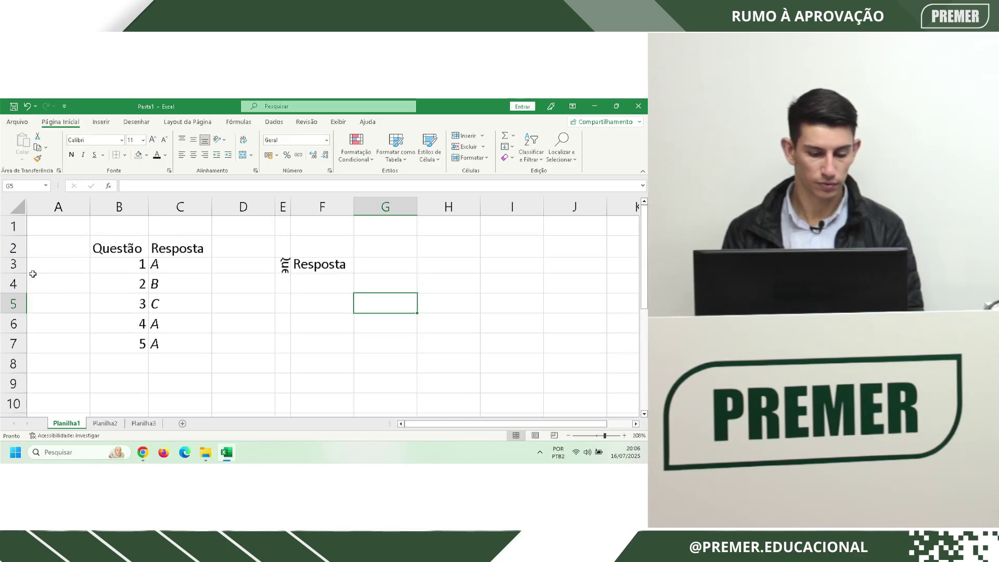
{"action": "left_click", "coordinate": [448, 343]}
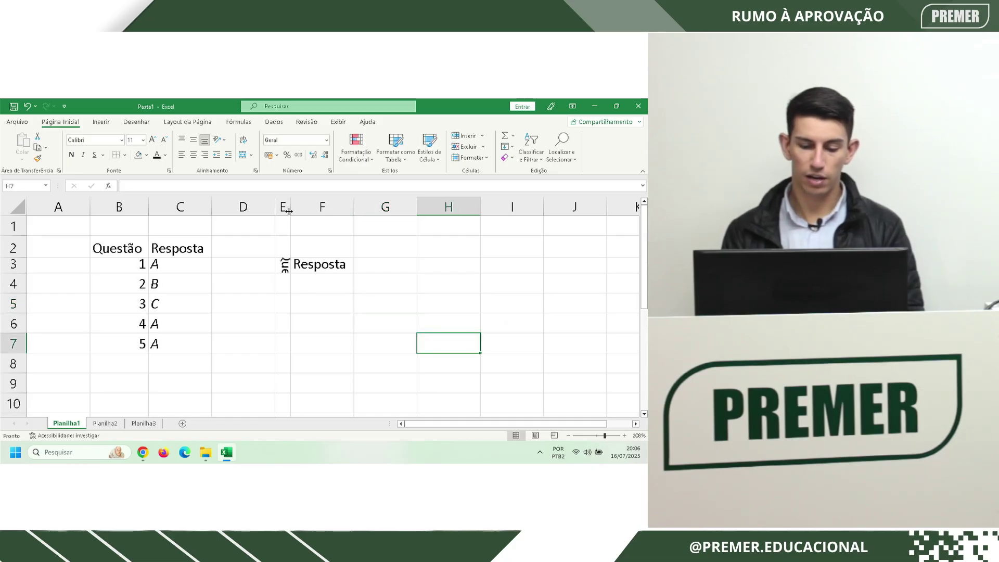
Clear columns E and F by pasting a copy of the blank column H over each of them
{"action": "left_click", "coordinate": [463, 211]}
{"action": "left_click", "coordinate": [281, 211]}
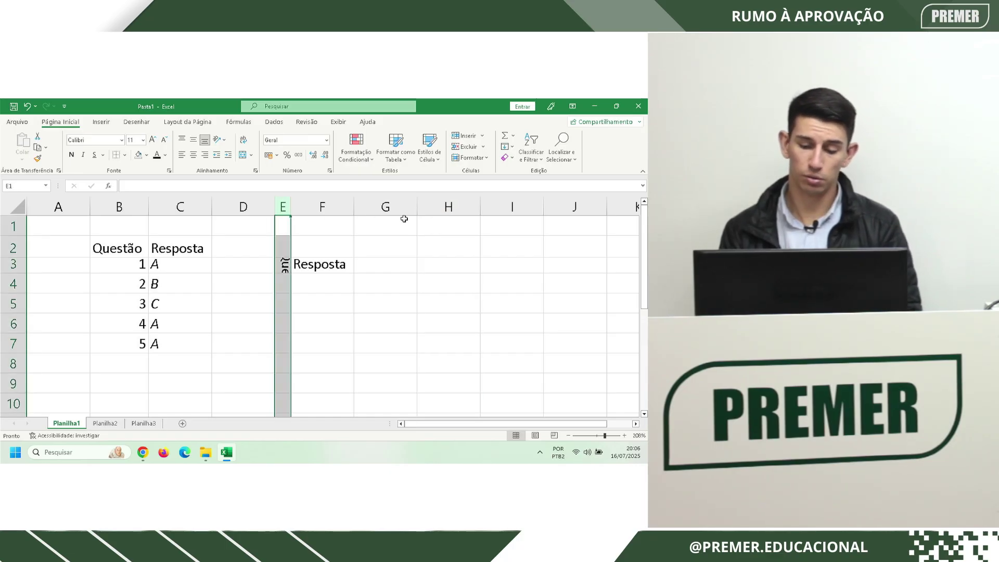
{"action": "left_click", "coordinate": [450, 206]}
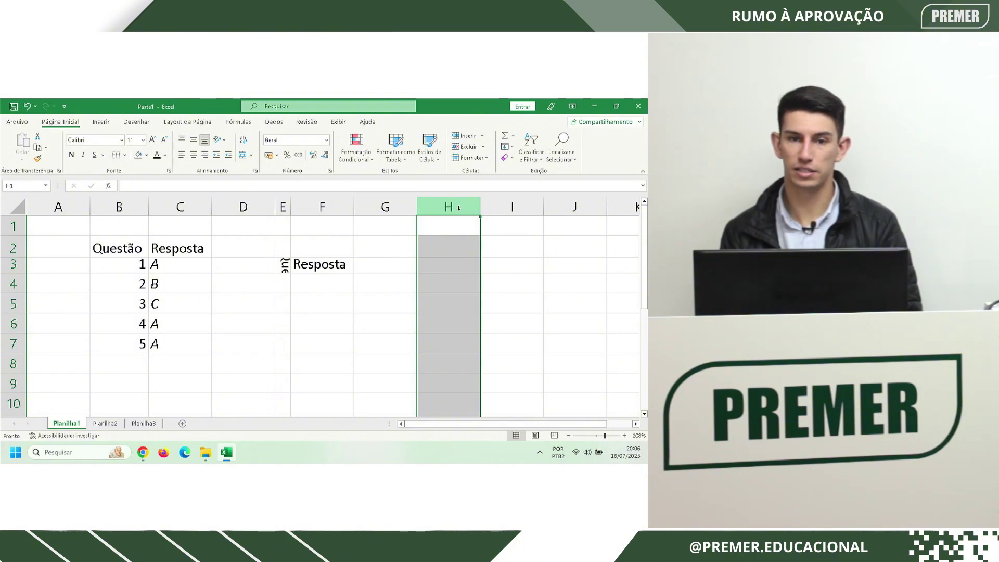
{"action": "key", "text": "ctrl+c"}
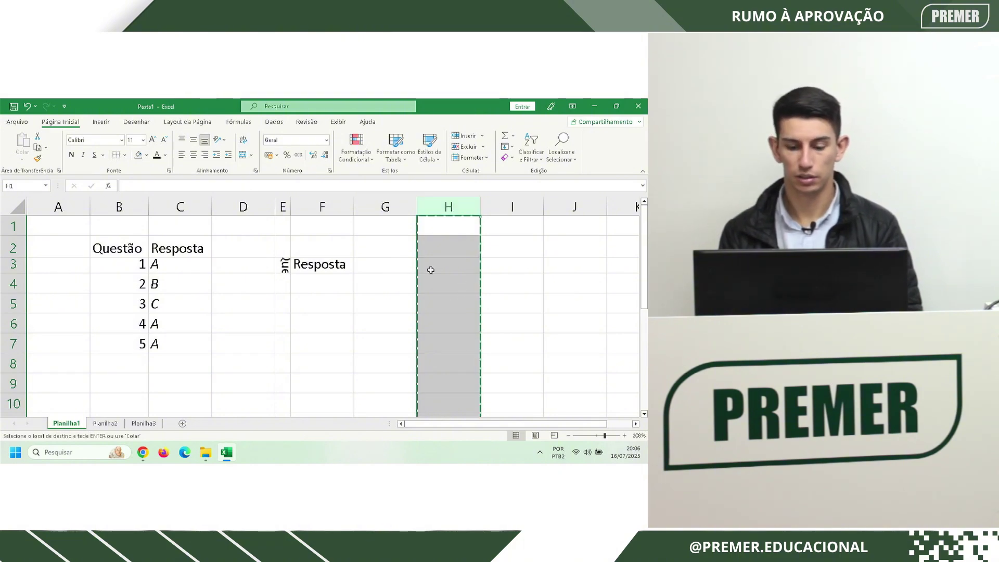
{"action": "left_click", "coordinate": [284, 206]}
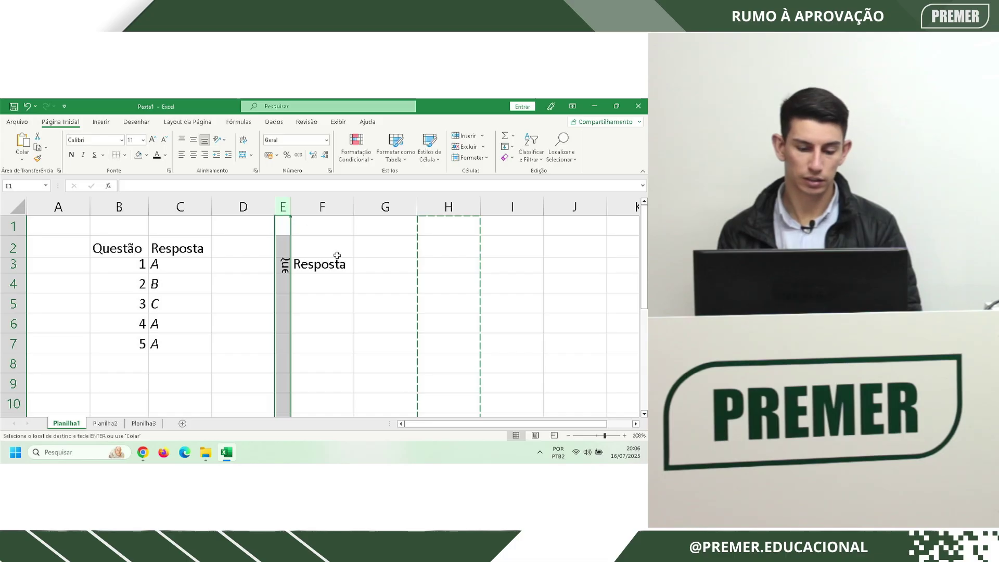
{"action": "key", "text": "ctrl+v"}
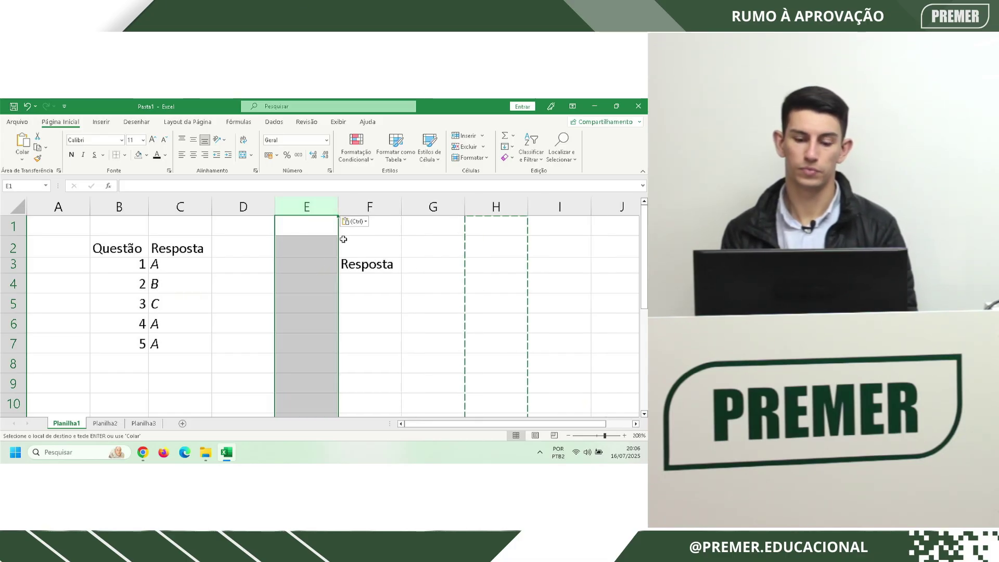
{"action": "left_click", "coordinate": [372, 206]}
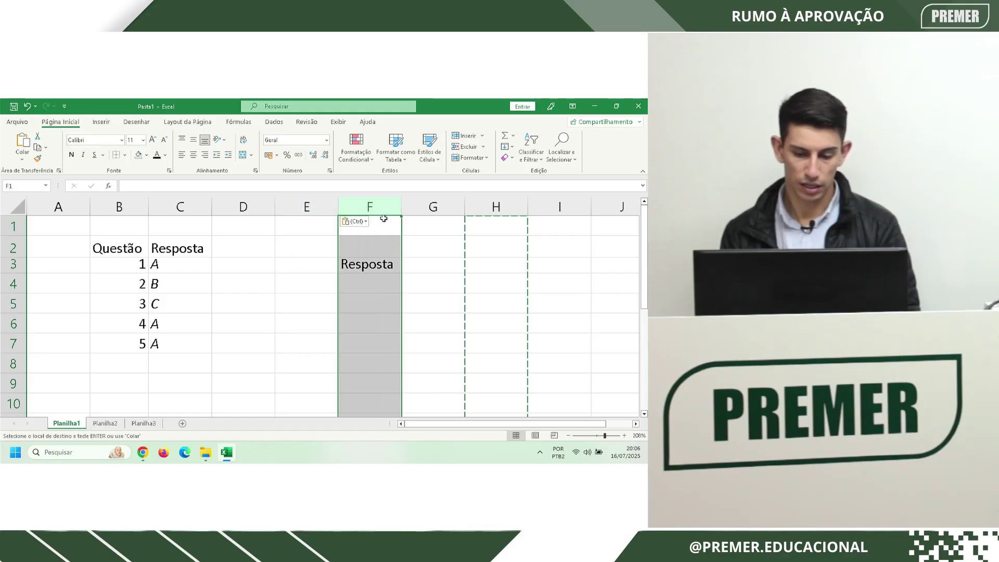
{"action": "key", "text": "ctrl+v"}
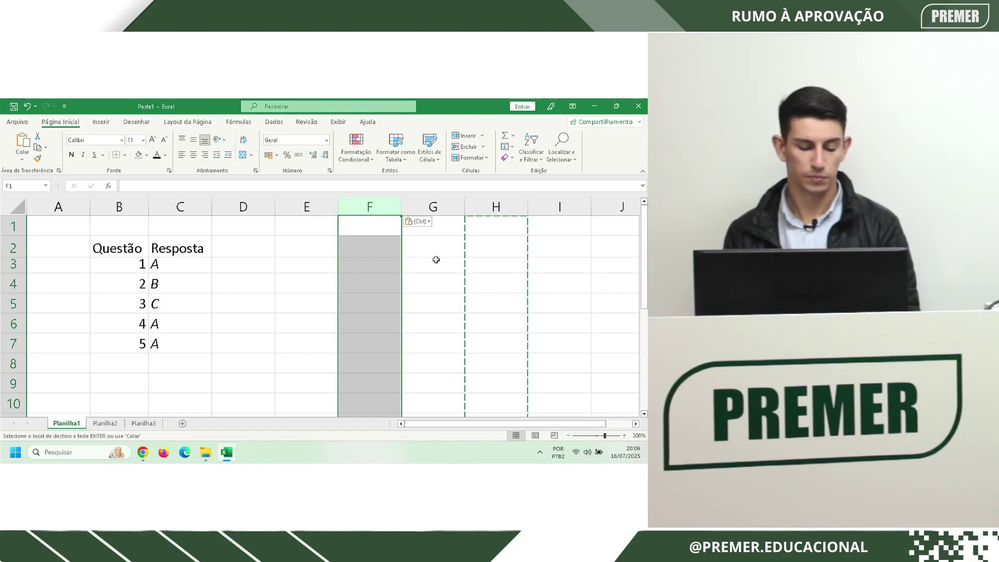
{"action": "key", "text": "Escape"}
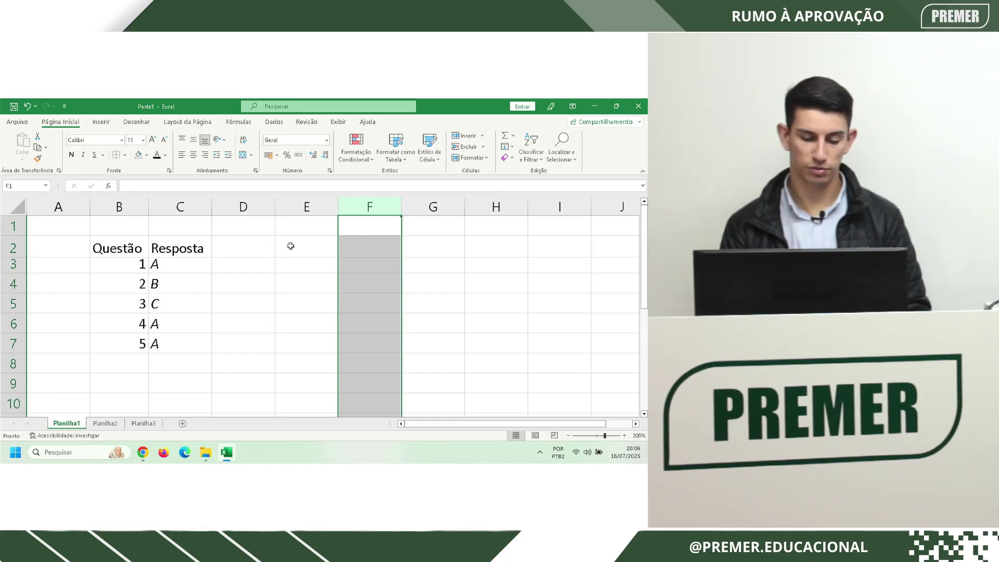
Enter the label "Final" in cell B8, below the last question number
{"action": "left_click", "coordinate": [144, 265]}
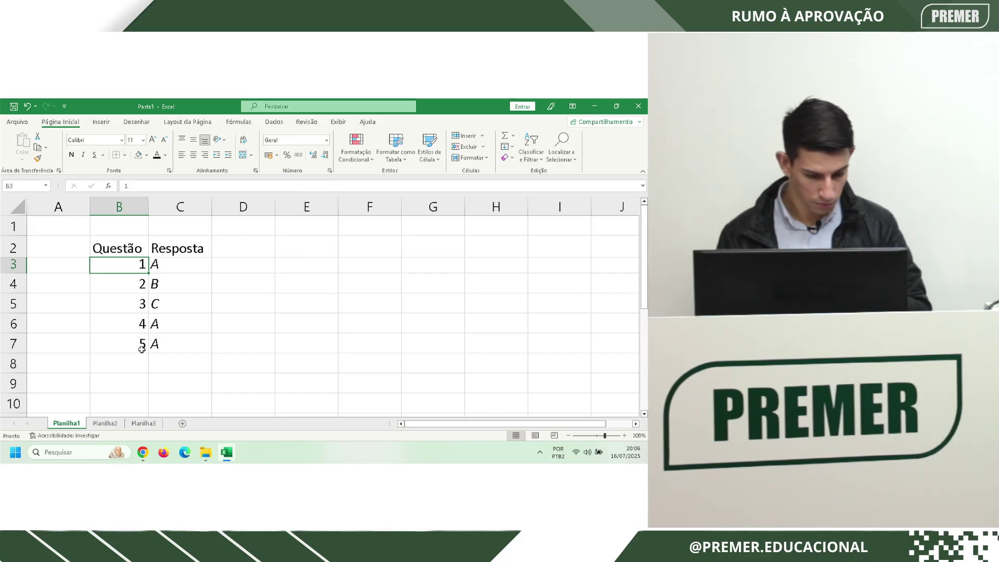
{"action": "left_click", "coordinate": [125, 367]}
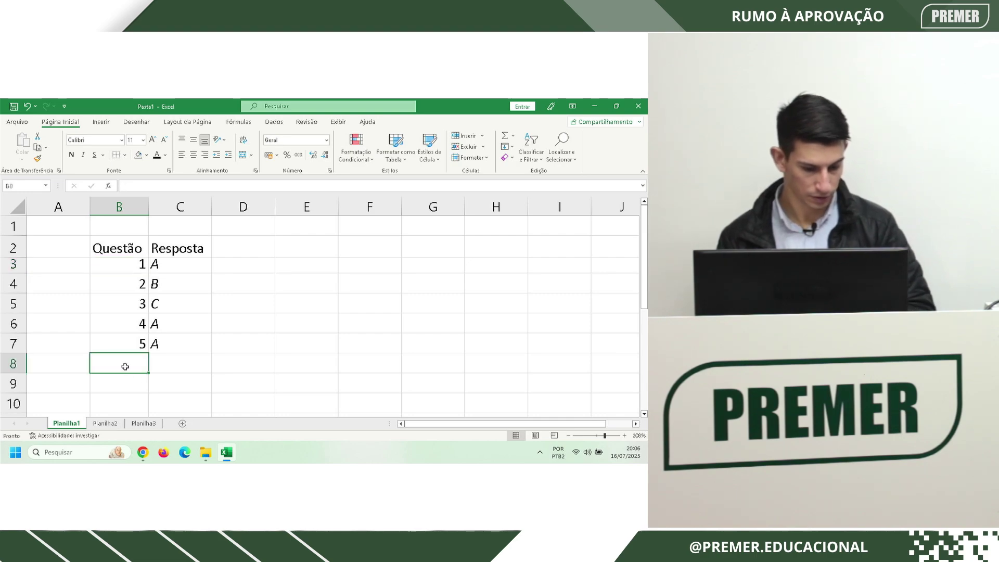
{"action": "type", "text": "Final"}
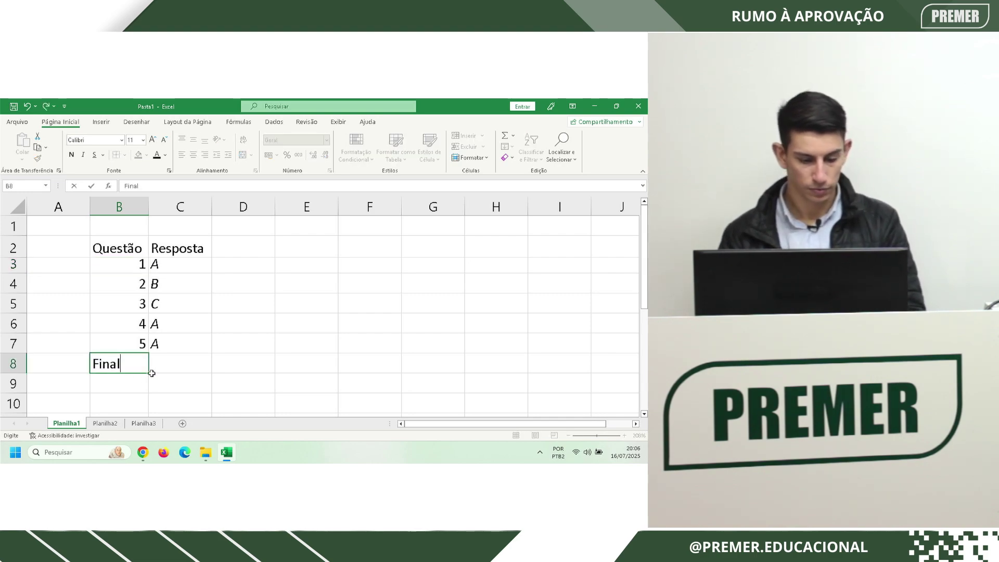
{"action": "left_click", "coordinate": [173, 351]}
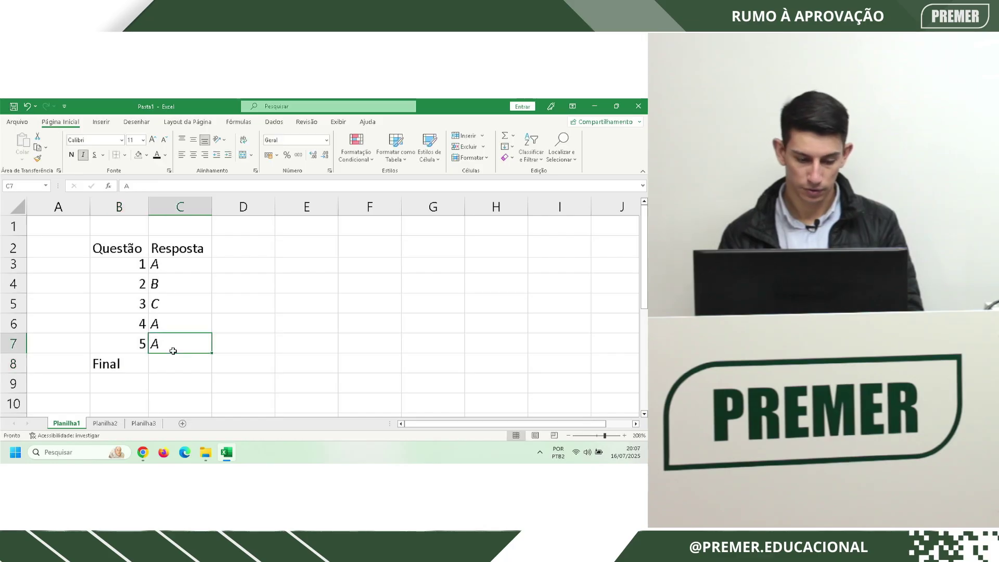
{"action": "left_click", "coordinate": [134, 367]}
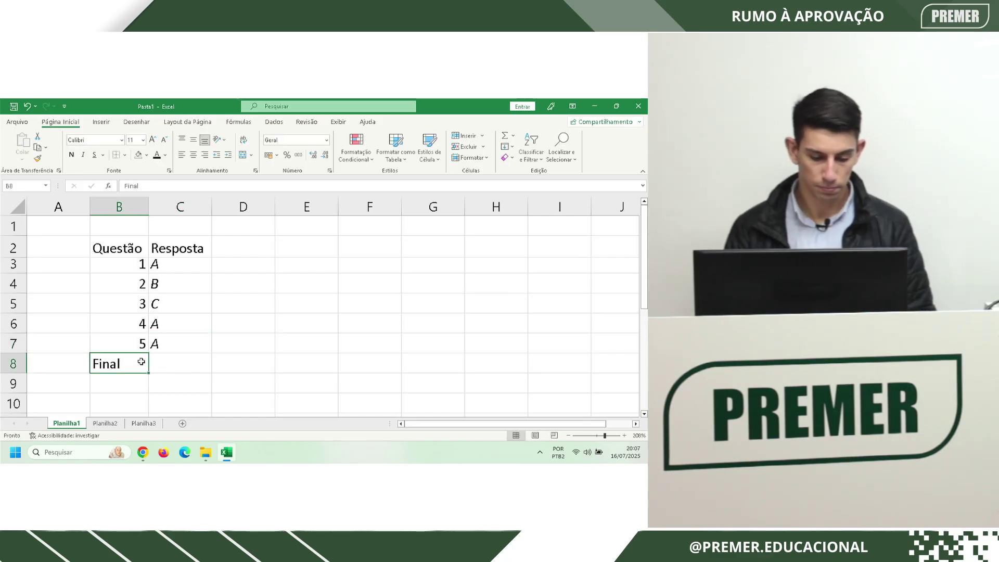
Apply all borders to the question and answer table in B2:C8
{"action": "left_click_drag", "start_coordinate": [97, 251], "coordinate": [188, 356]}
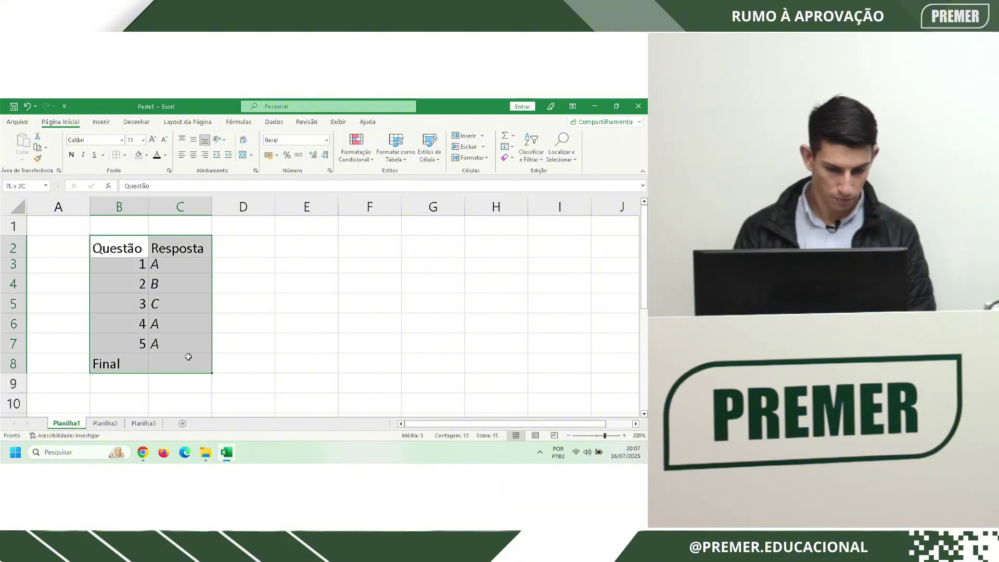
{"action": "left_click", "coordinate": [125, 155]}
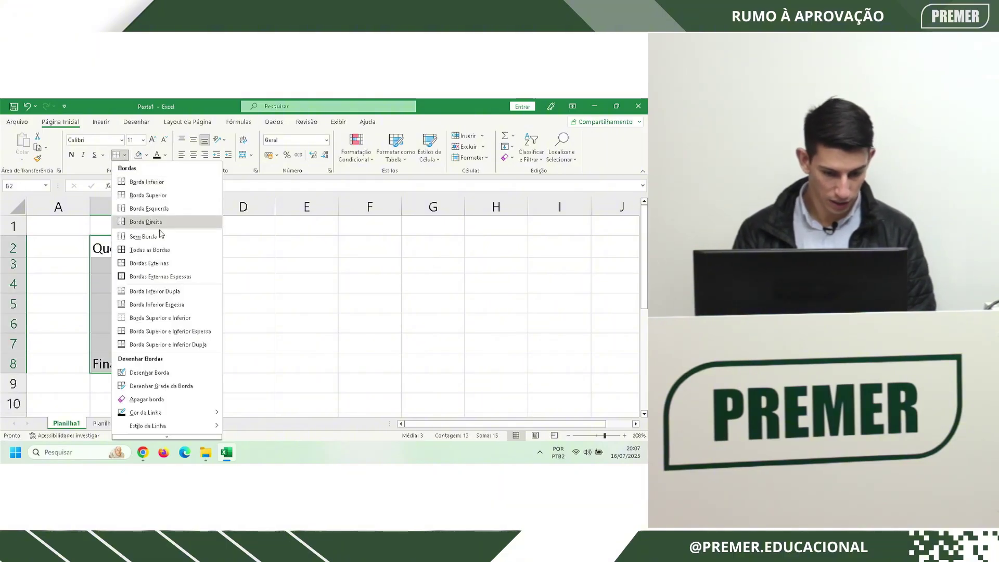
{"action": "left_click", "coordinate": [156, 249]}
{"action": "left_click", "coordinate": [242, 325]}
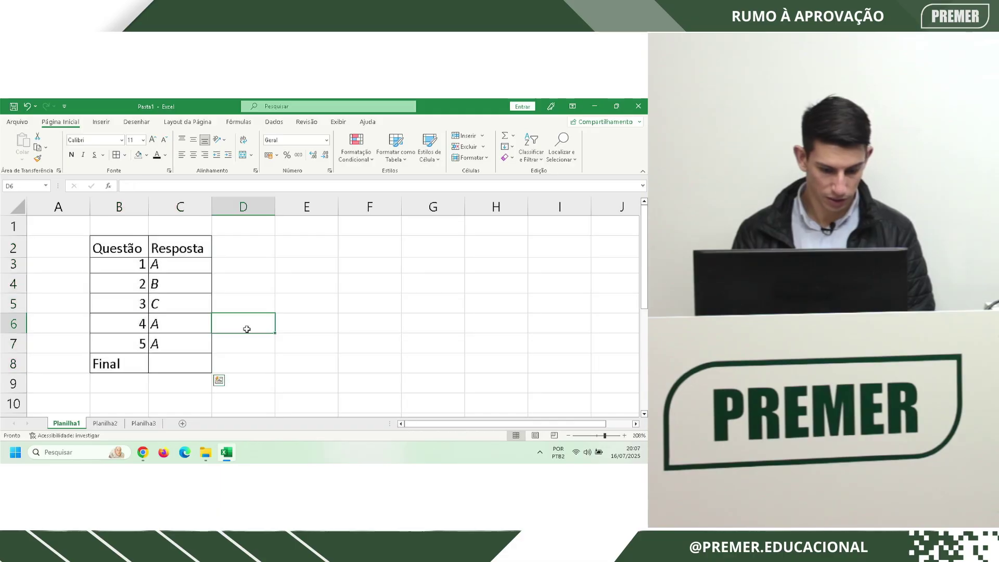
Merge and center cells B8:C8 containing the Final label
{"action": "left_click", "coordinate": [120, 364]}
{"action": "mouse_move", "coordinate": [125, 363]}
{"action": "left_mouse_down"}
{"action": "mouse_move", "coordinate": [173, 358]}
{"action": "mouse_move", "coordinate": [135, 364]}
{"action": "left_mouse_up"}
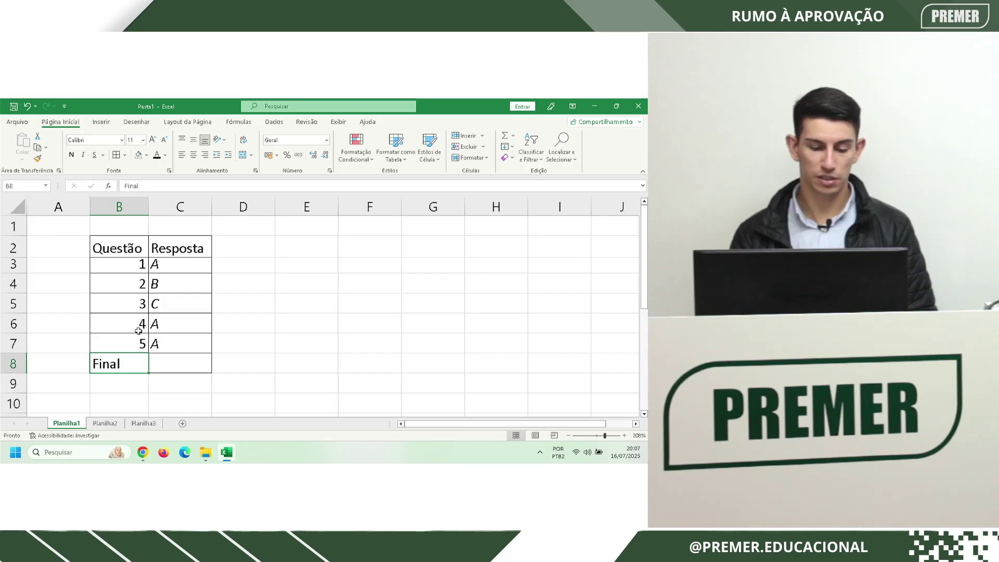
{"action": "left_click_drag", "start_coordinate": [121, 365], "coordinate": [169, 365]}
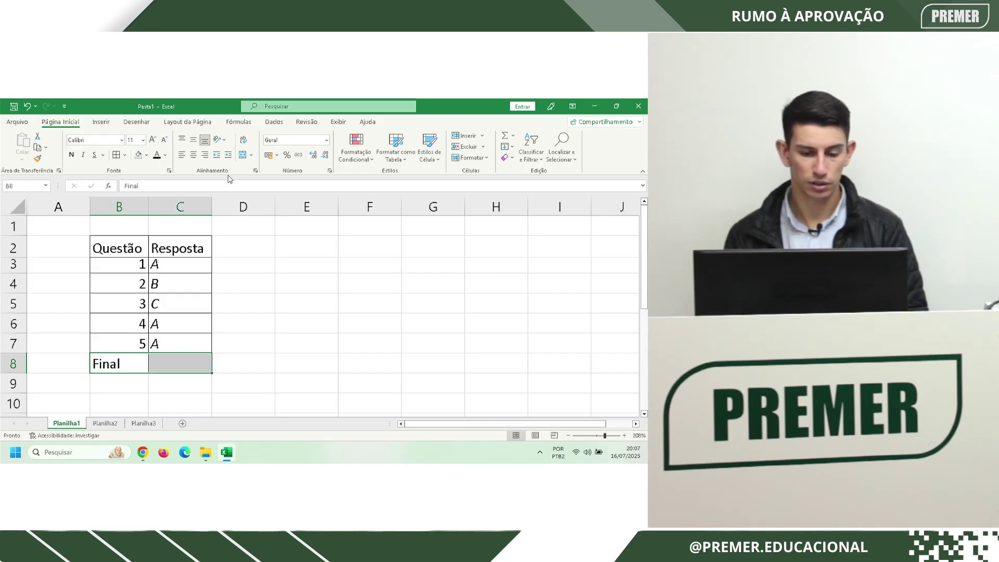
{"action": "left_click", "coordinate": [243, 154]}
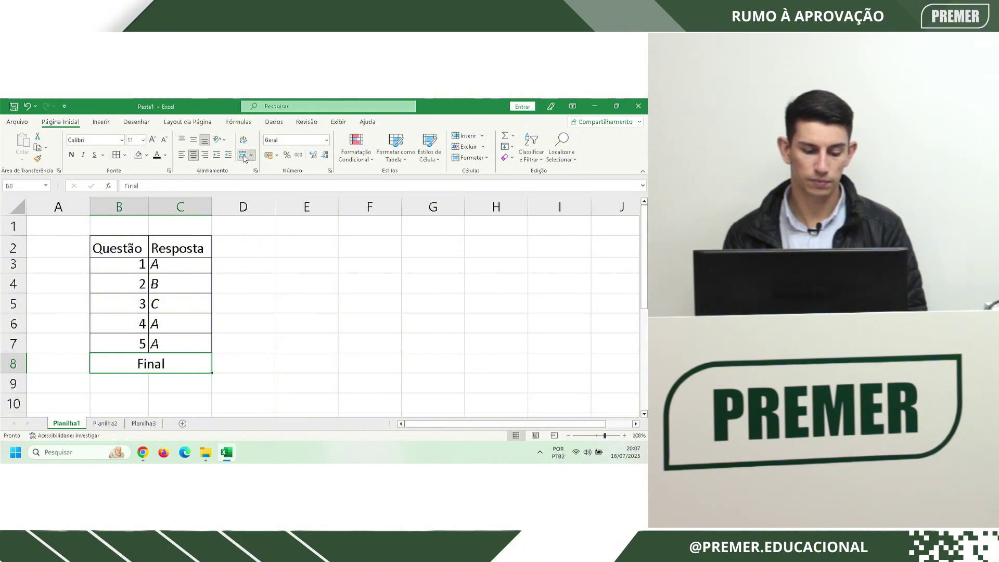
Undo the merge and center applied to cells B8:C8
{"action": "left_click", "coordinate": [302, 336]}
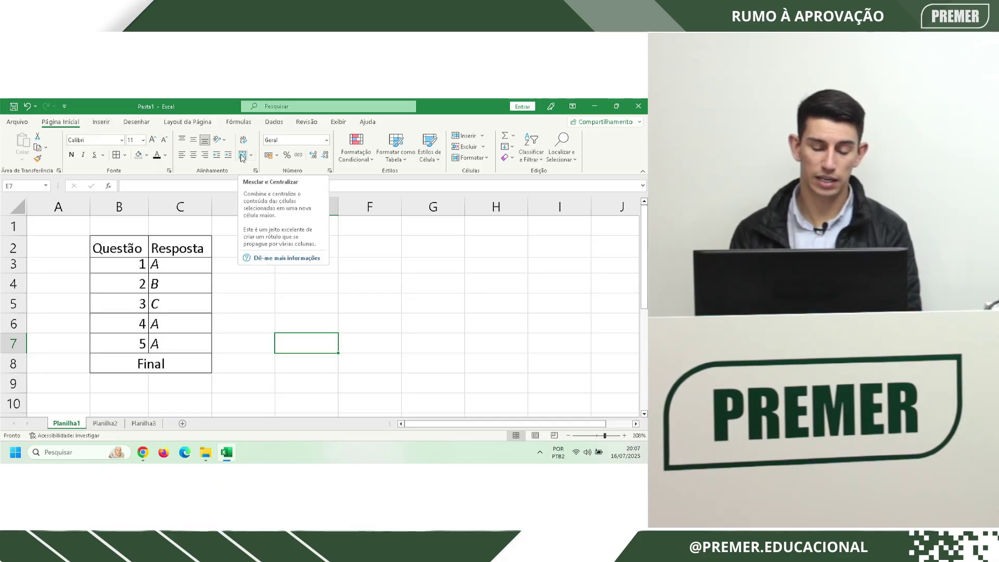
{"action": "left_click", "coordinate": [204, 359]}
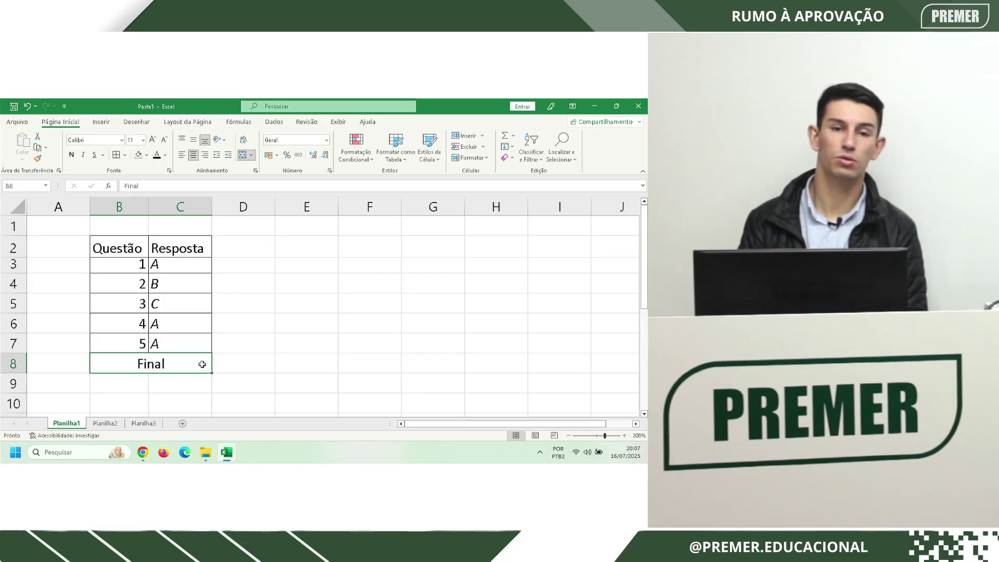
{"action": "key", "text": "ctrl+z"}
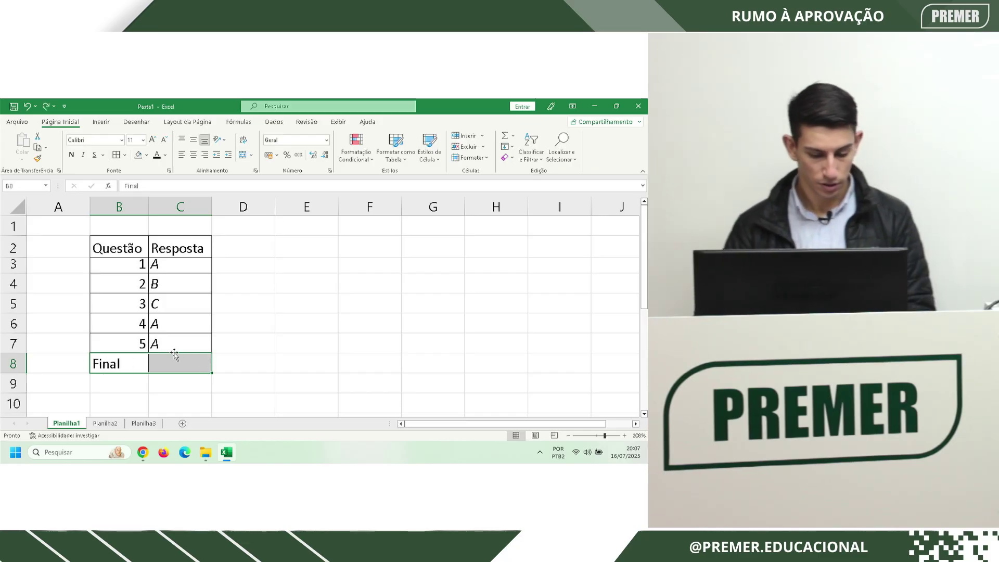
Merge and center cells B8:F8 so the Final label spans five columns
{"action": "left_click", "coordinate": [139, 385]}
{"action": "left_click_drag", "start_coordinate": [133, 364], "coordinate": [359, 363]}
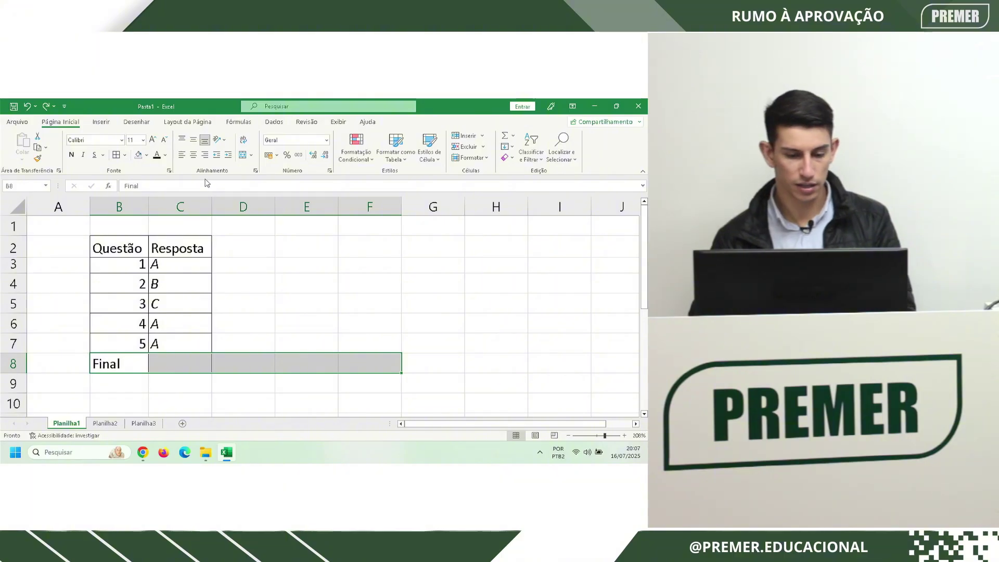
{"action": "left_click", "coordinate": [242, 155]}
{"action": "left_click", "coordinate": [348, 282]}
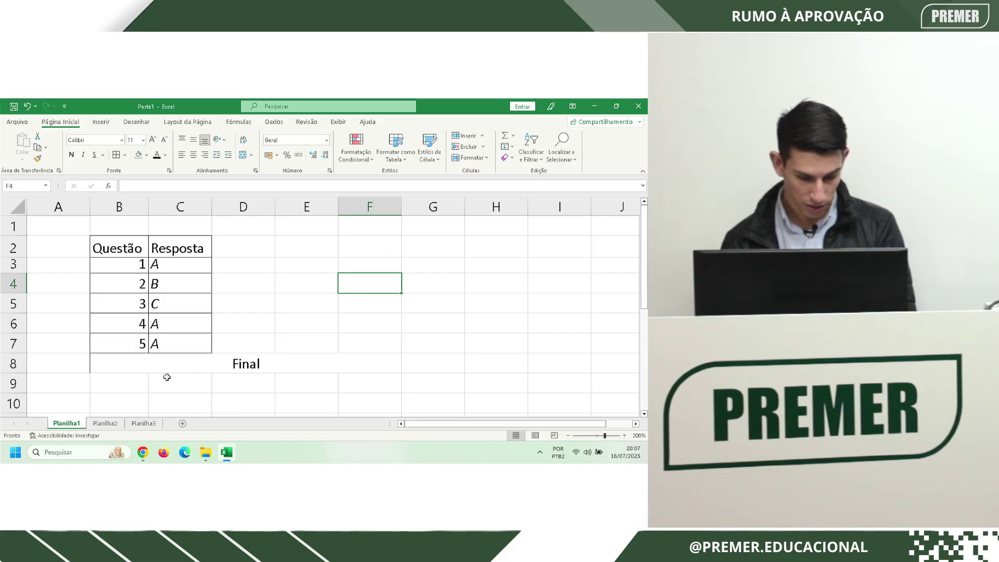
Unmerge cells B8:F8 containing the Final label
{"action": "left_click", "coordinate": [204, 366]}
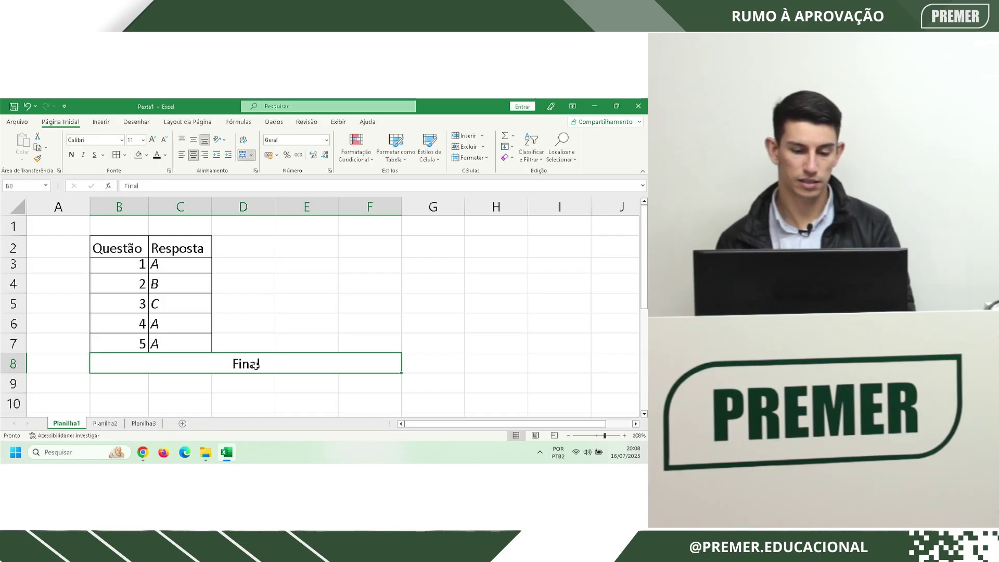
{"action": "left_click", "coordinate": [243, 154]}
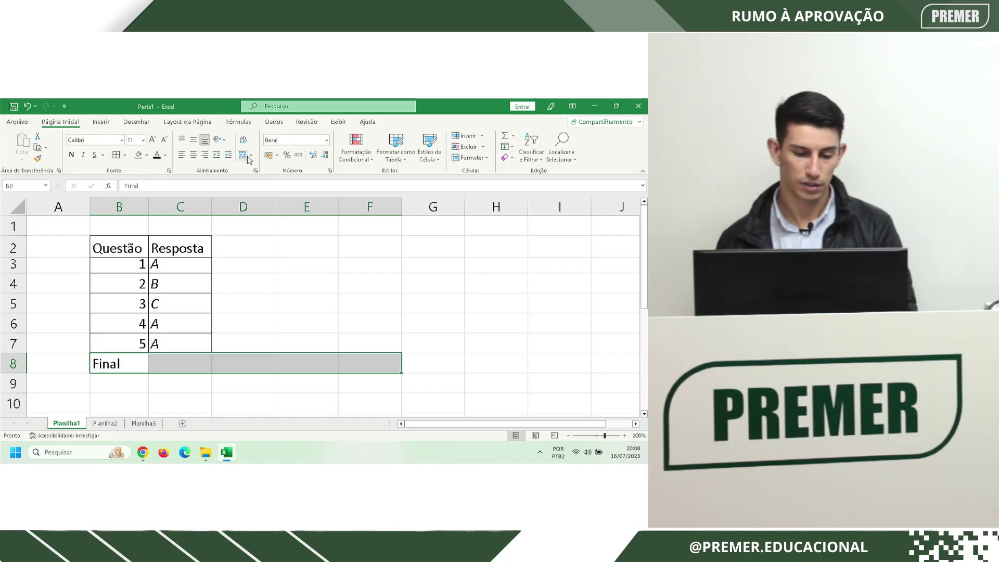
{"action": "left_click", "coordinate": [293, 380]}
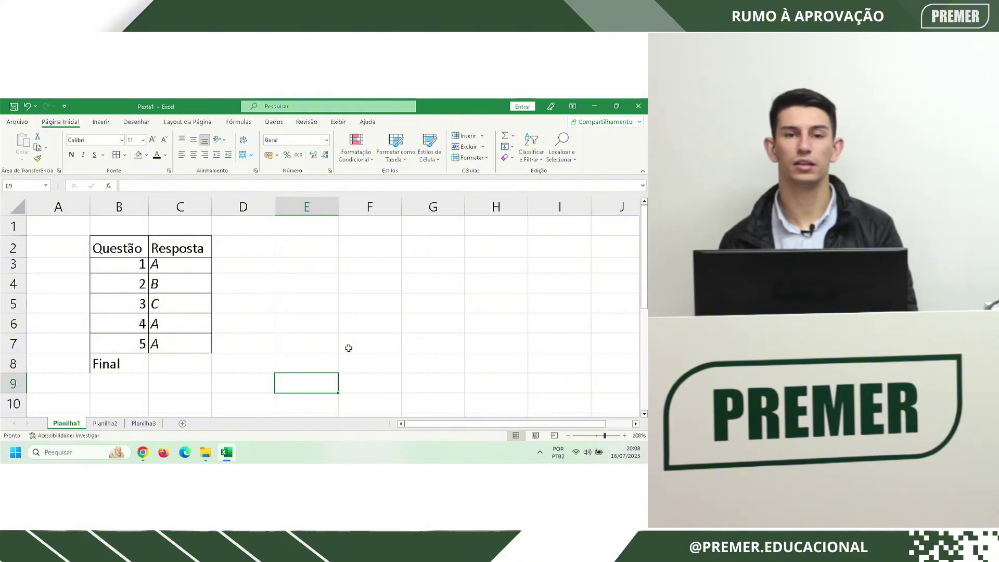
Delete the Final label from cell B8 and remove all borders from the range A1:D9
{"action": "left_click", "coordinate": [96, 366]}
{"action": "key", "text": "Delete"}
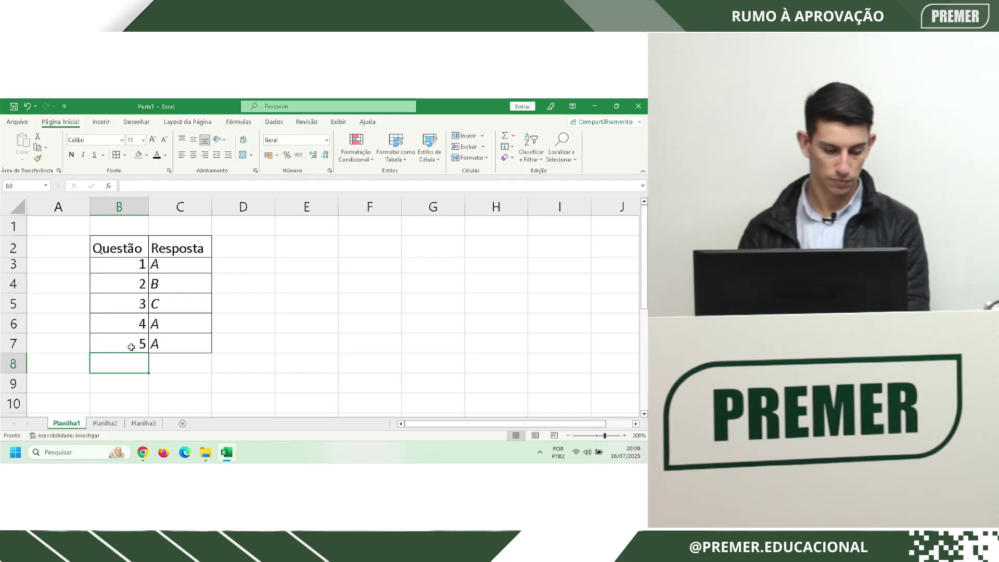
{"action": "left_click", "coordinate": [85, 219]}
{"action": "left_click_drag", "start_coordinate": [85, 219], "coordinate": [240, 386]}
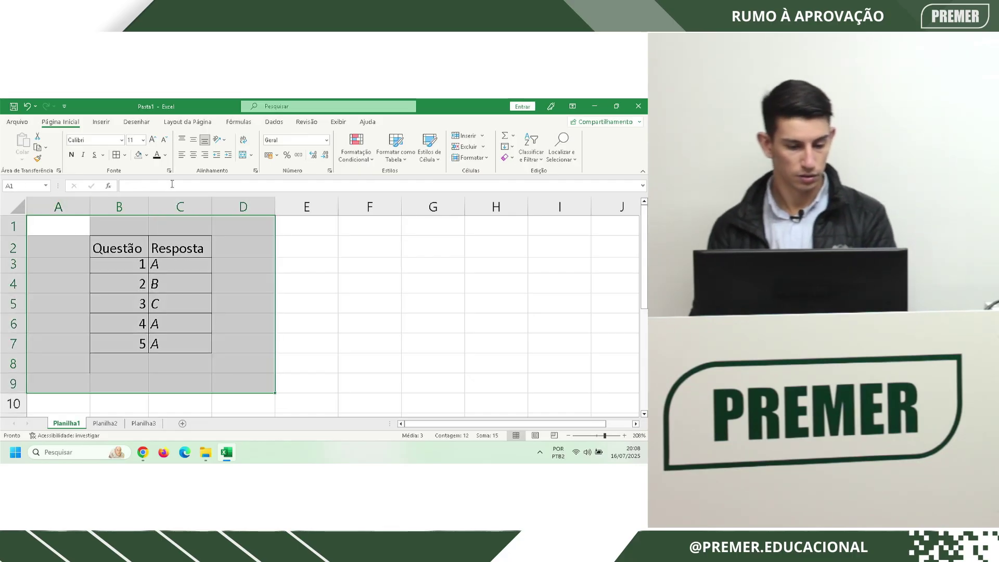
{"action": "left_click", "coordinate": [125, 155]}
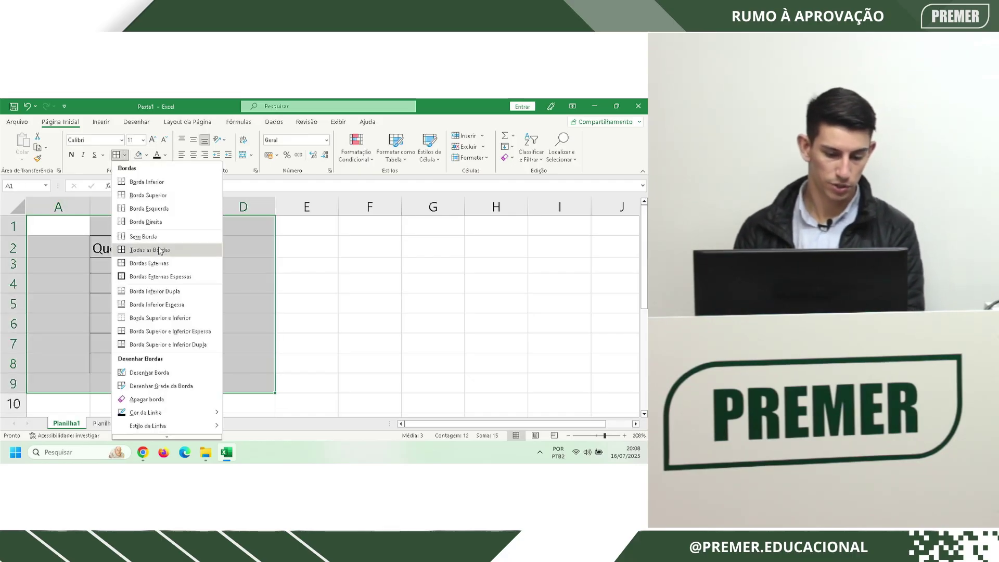
{"action": "left_click", "coordinate": [149, 250]}
{"action": "left_click", "coordinate": [329, 328]}
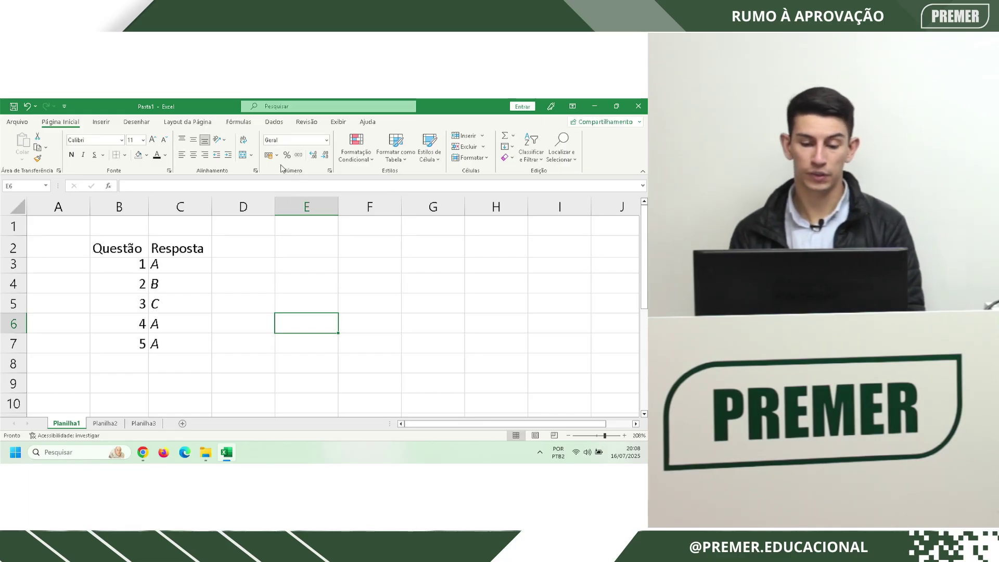
Apply the Currency (Moeda) number format to the first question number in cell B3
{"action": "left_click", "coordinate": [132, 264]}
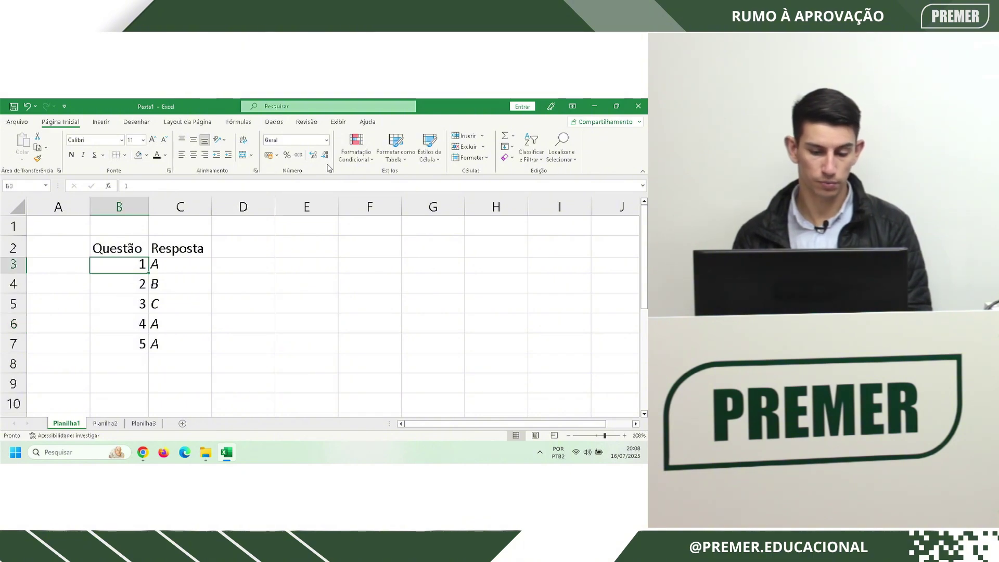
{"action": "left_click", "coordinate": [287, 140]}
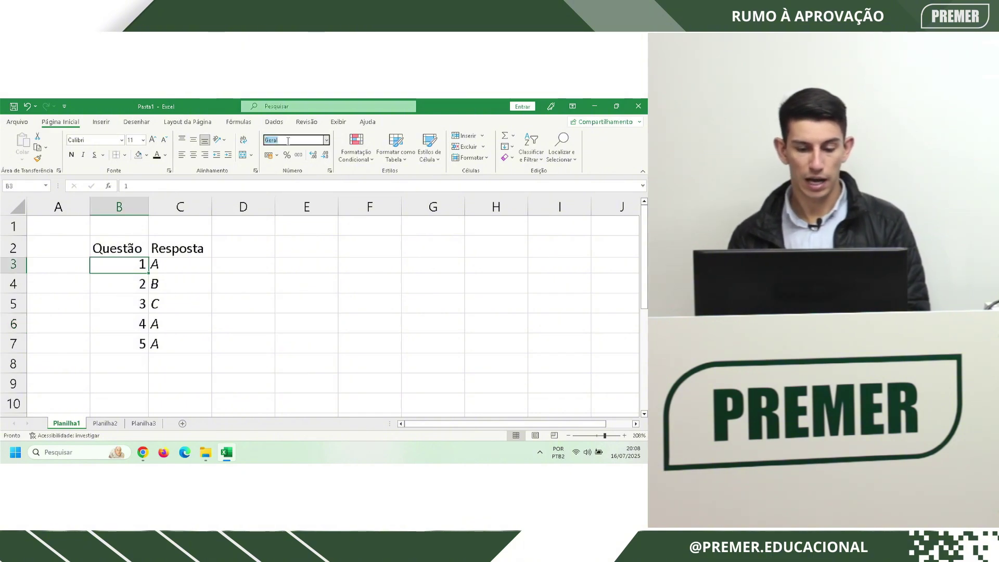
{"action": "left_click", "coordinate": [325, 141]}
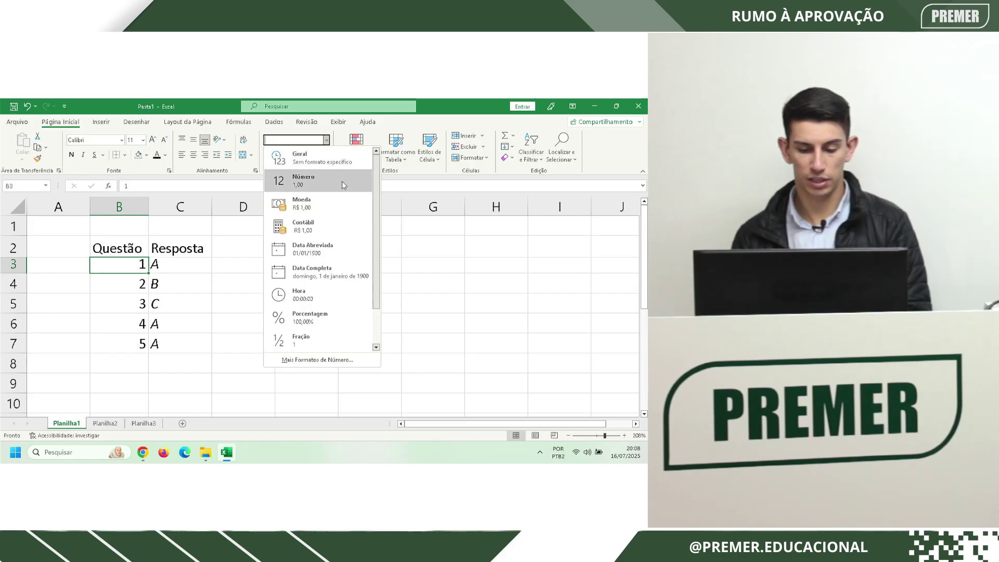
{"action": "left_click", "coordinate": [329, 207]}
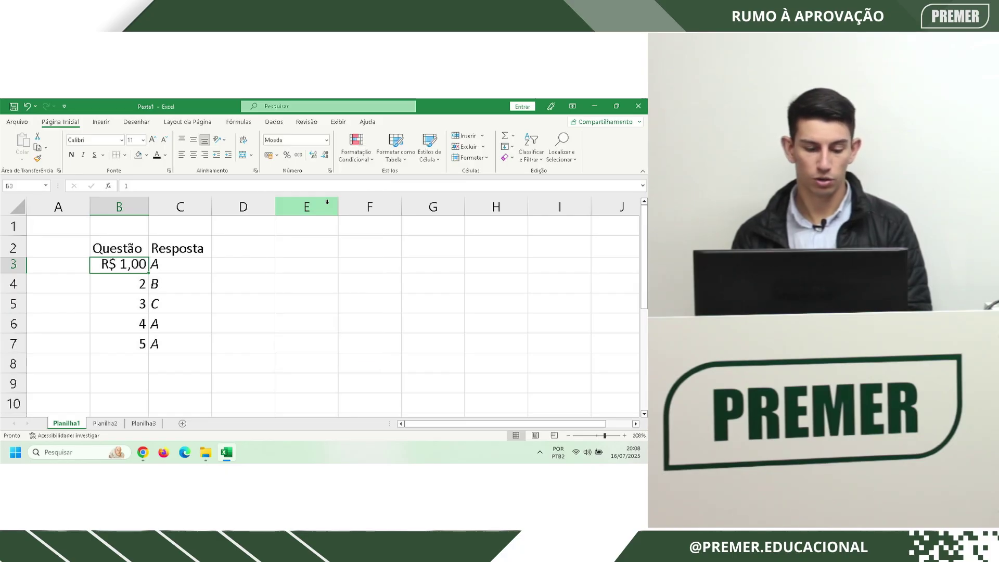
Format cell B3 as a long date (Data Completa) and widen column B enough to display the whole date
{"action": "left_click", "coordinate": [326, 141]}
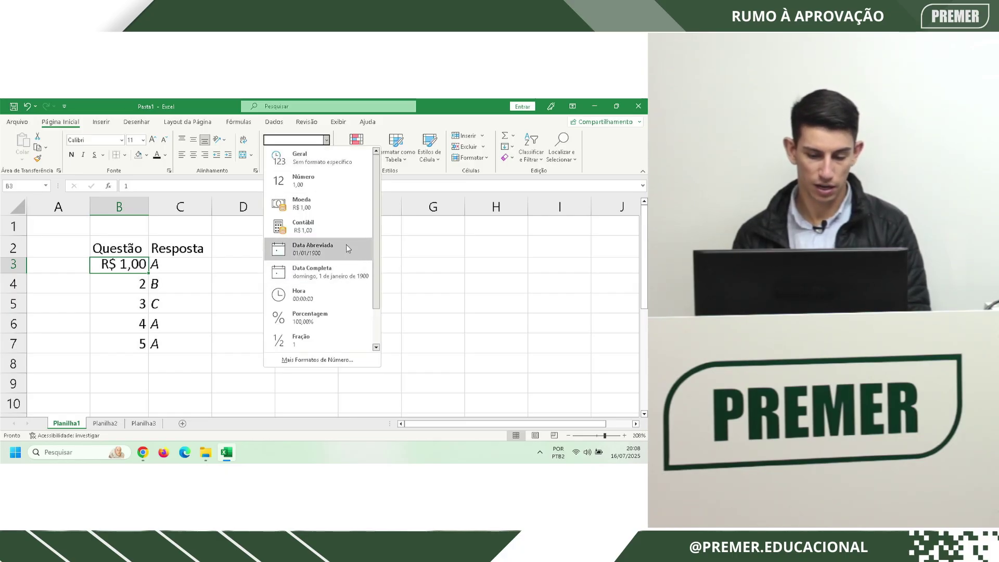
{"action": "left_click", "coordinate": [338, 267]}
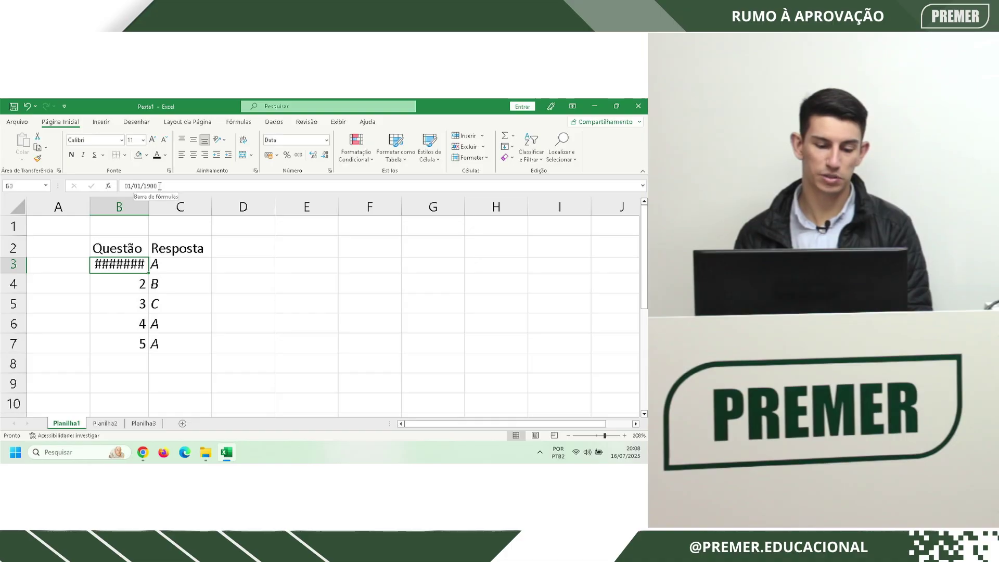
{"action": "left_click_drag", "start_coordinate": [159, 186], "coordinate": [132, 187]}
{"action": "left_click", "coordinate": [166, 252]}
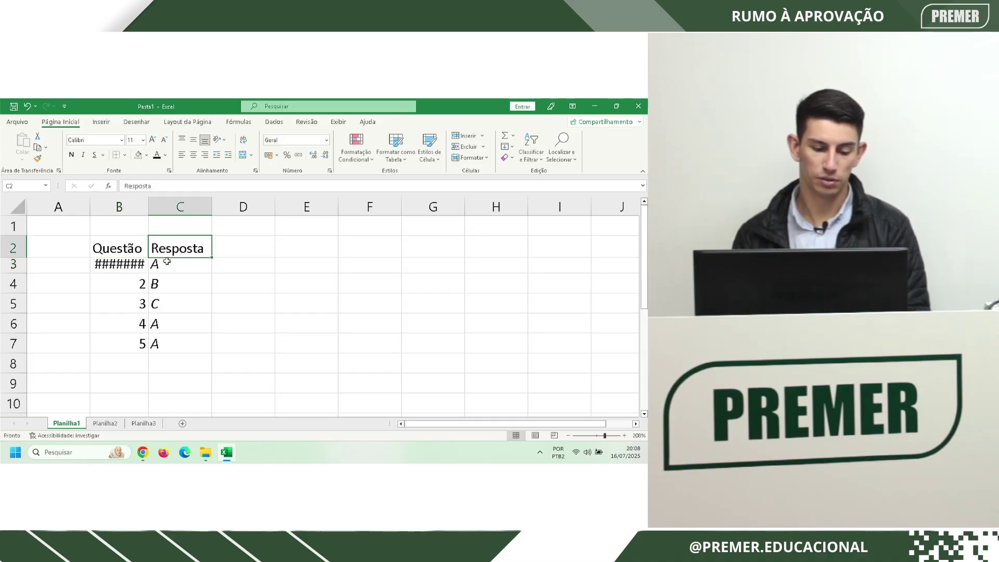
{"action": "left_click", "coordinate": [129, 255]}
{"action": "left_click", "coordinate": [126, 266]}
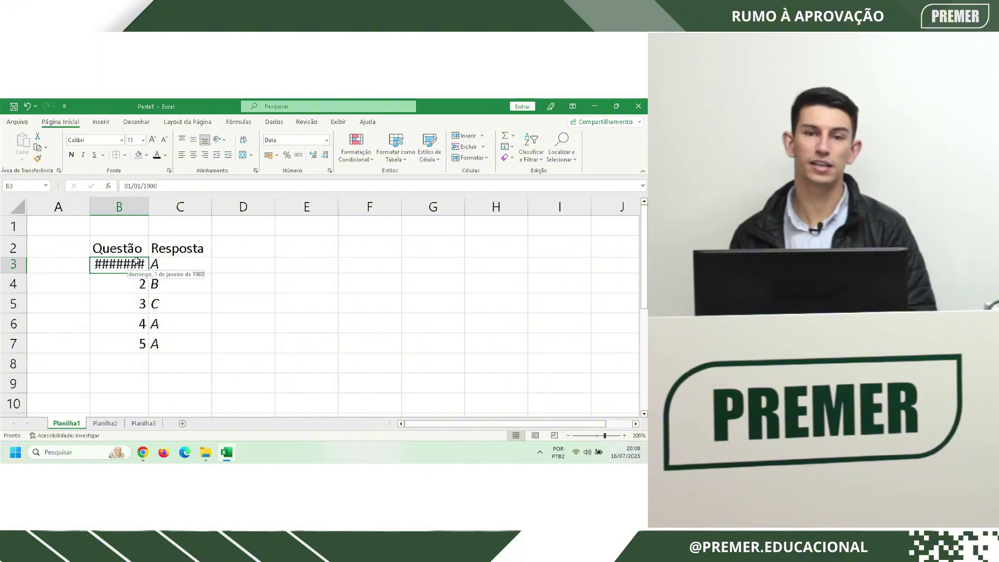
{"action": "left_click_drag", "start_coordinate": [149, 202], "coordinate": [311, 215]}
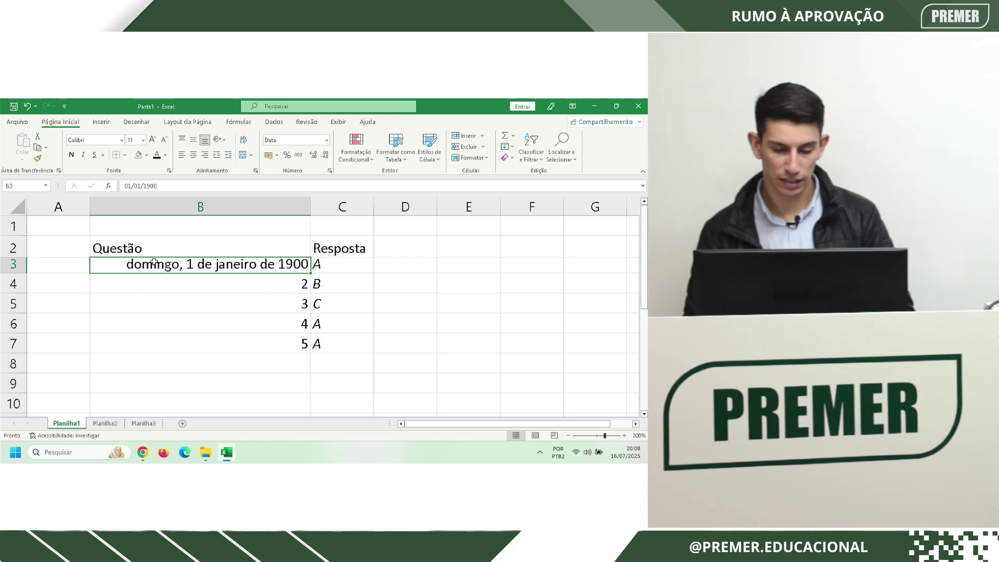
Try the short date format (Data Abreviada) on cell B3 and undo it
{"action": "left_click", "coordinate": [331, 142]}
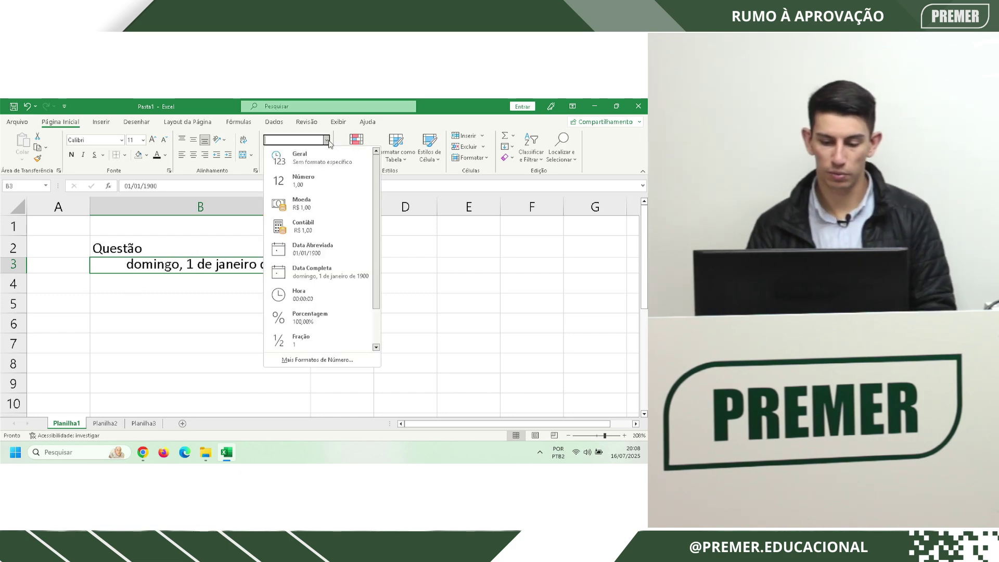
{"action": "left_click", "coordinate": [178, 306]}
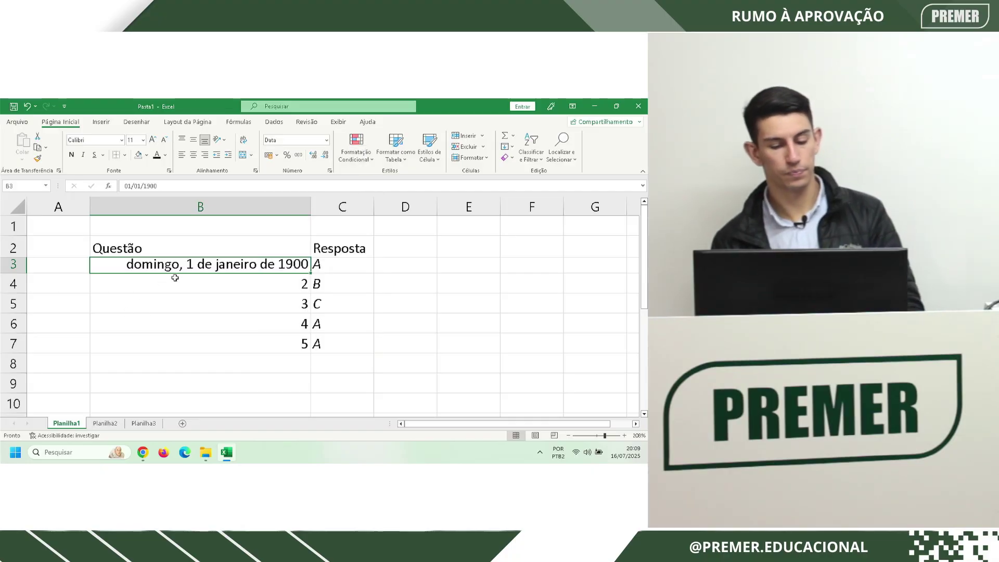
{"action": "left_click", "coordinate": [326, 141]}
{"action": "left_click", "coordinate": [309, 249]}
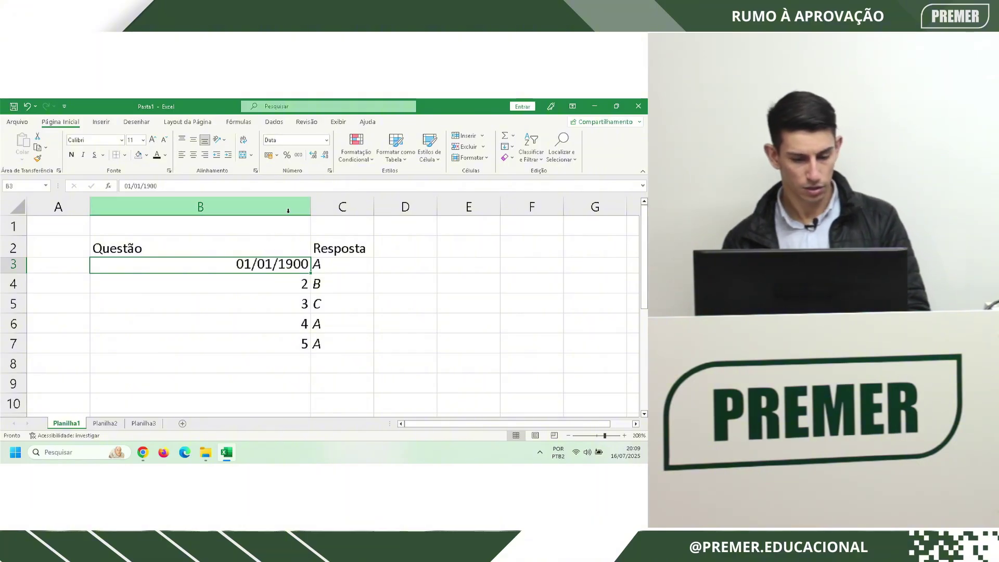
{"action": "key", "text": "ctrl+z"}
{"action": "key", "text": "ctrl+z"}
Narrow column B until the long date in B3 no longer fits, and select that cell
{"action": "left_click_drag", "start_coordinate": [310, 204], "coordinate": [196, 214]}
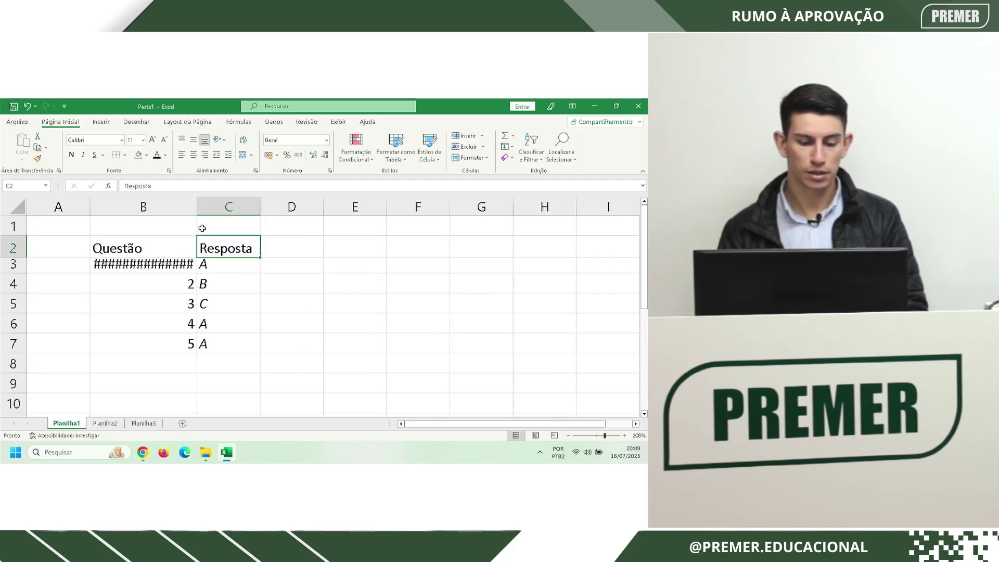
{"action": "left_click", "coordinate": [152, 208]}
{"action": "left_click", "coordinate": [149, 266]}
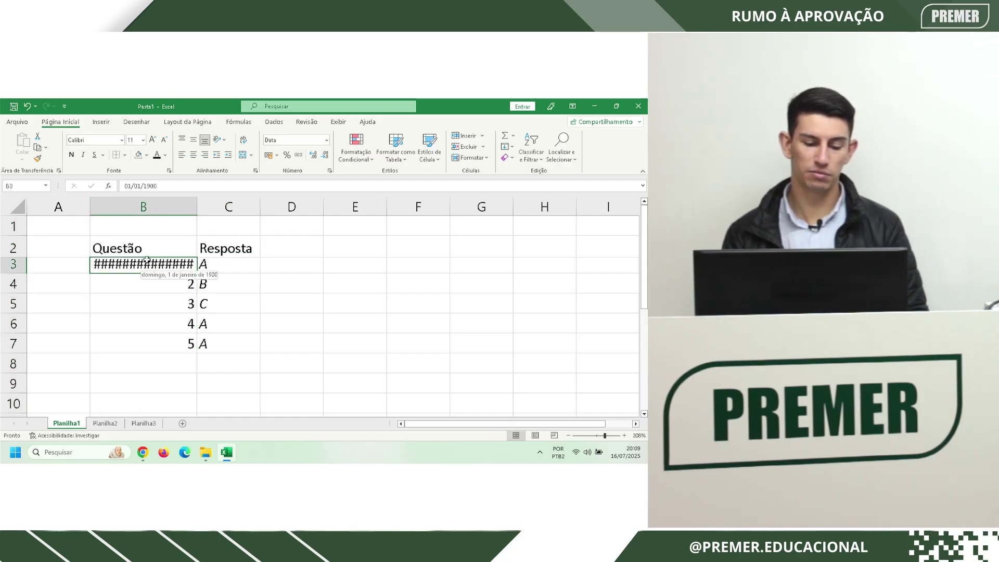
AutoFit column B to the width of the long date in cell B3
{"action": "left_click", "coordinate": [167, 294]}
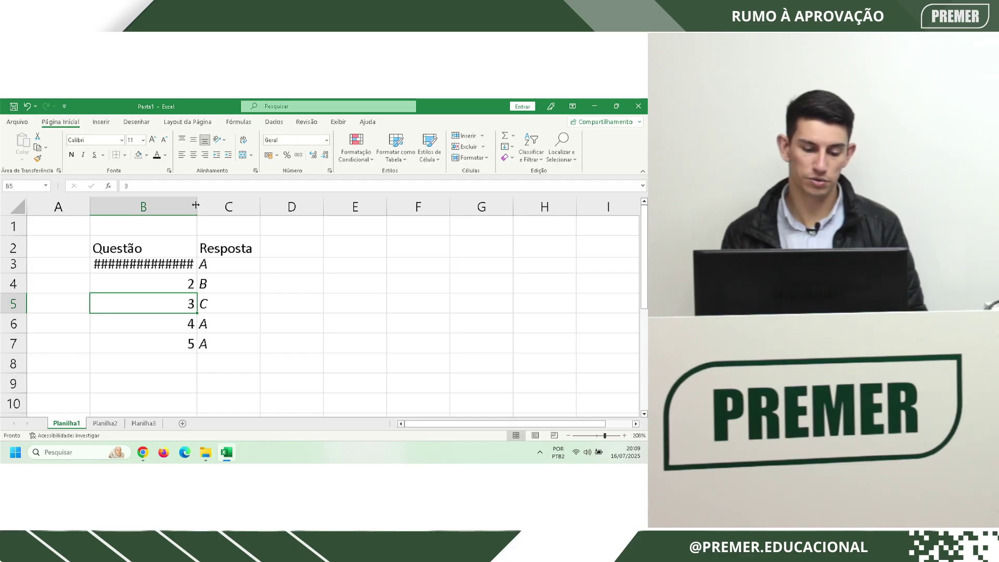
{"action": "mouse_move", "coordinate": [197, 204]}
{"action": "left_mouse_down"}
{"action": "mouse_move", "coordinate": [160, 206]}
{"action": "mouse_move", "coordinate": [211, 207]}
{"action": "mouse_move", "coordinate": [188, 206]}
{"action": "left_mouse_up"}
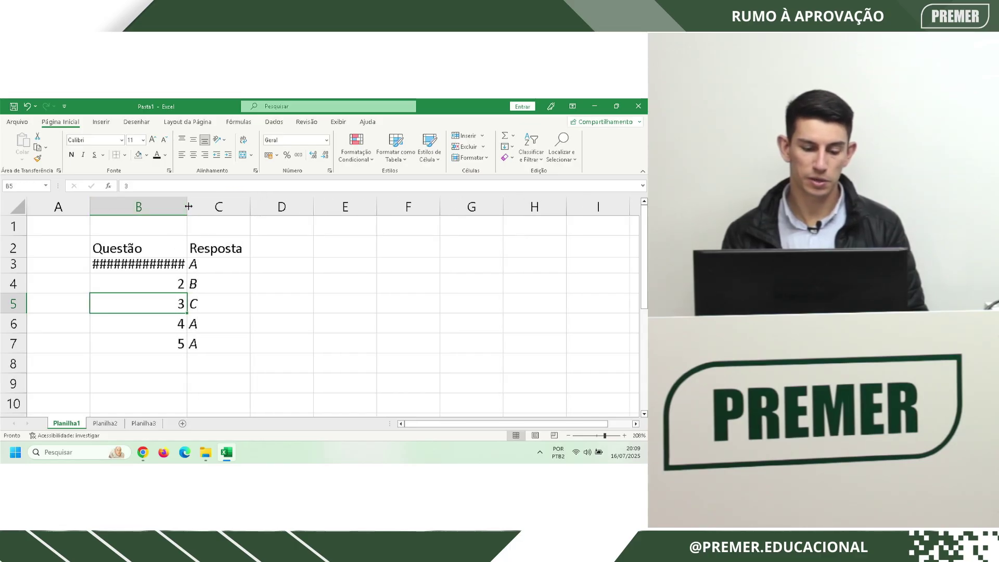
{"action": "double_click", "coordinate": [188, 203]}
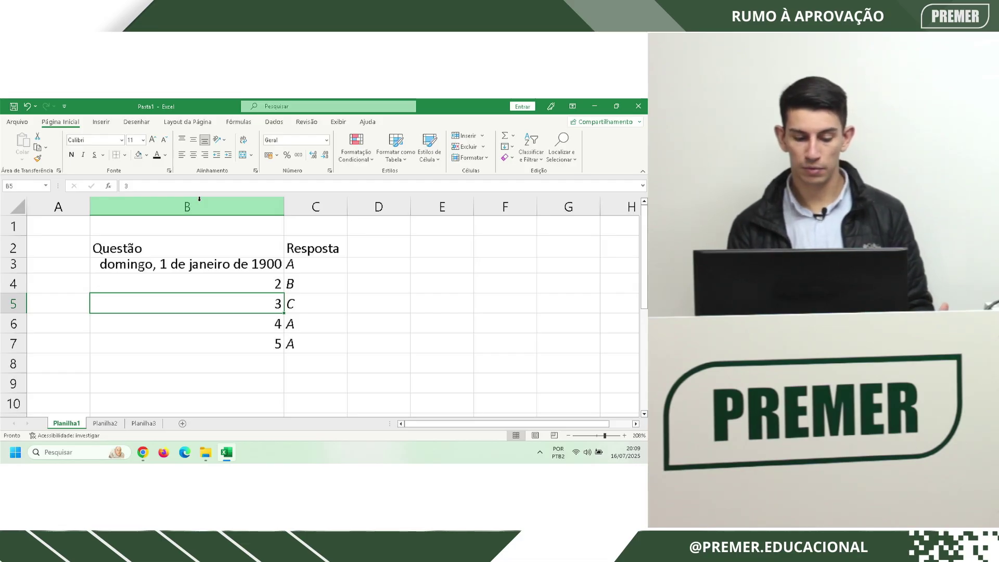
{"action": "left_click", "coordinate": [193, 265]}
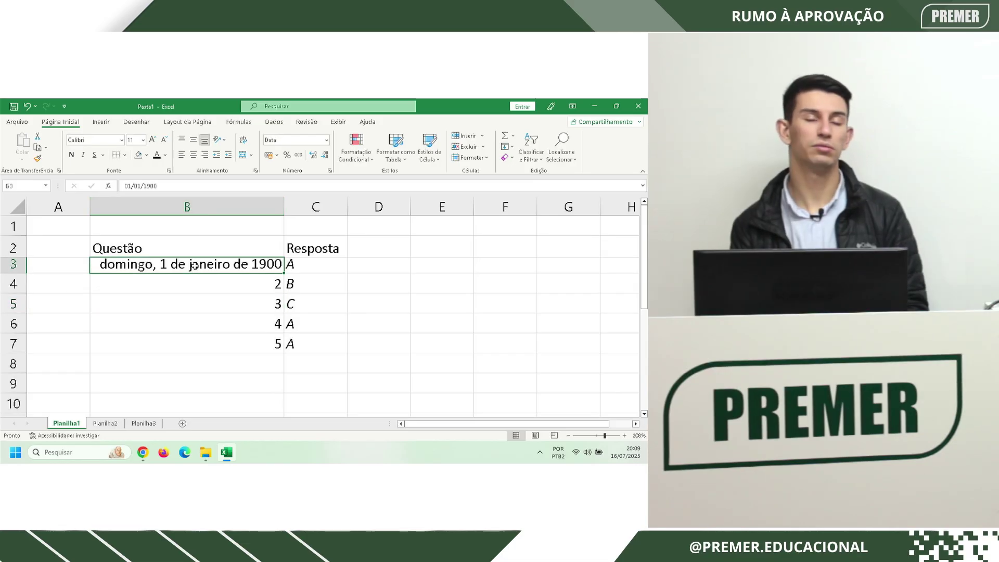
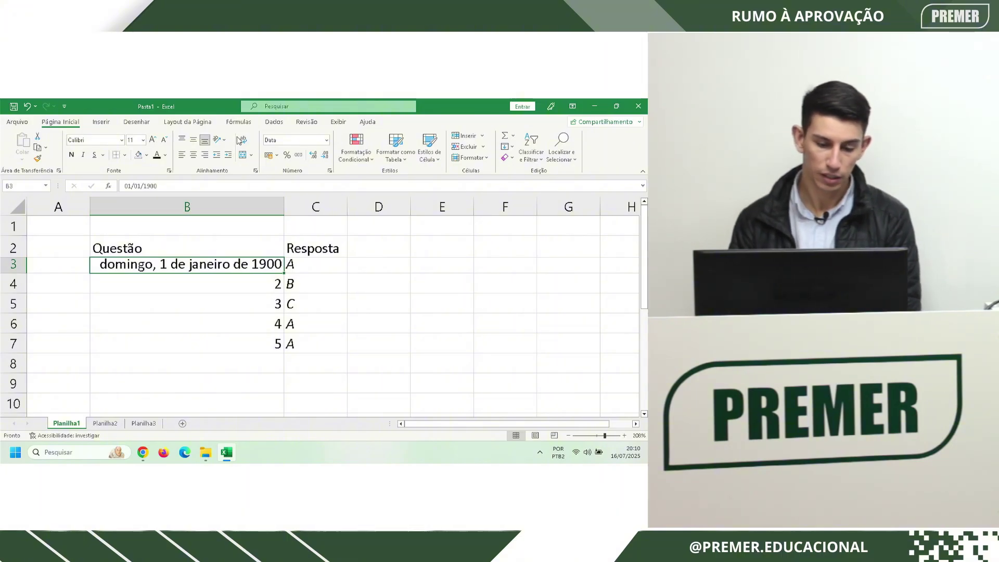
Make column B narrower than the date and turn on text wrapping for cell B3
{"action": "left_click_drag", "start_coordinate": [282, 205], "coordinate": [203, 205]}
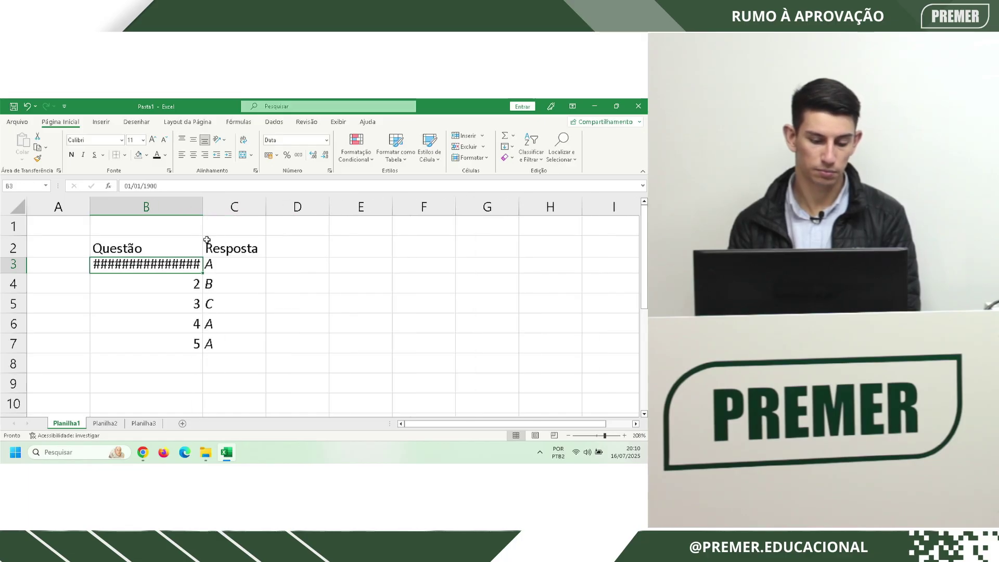
{"action": "left_click", "coordinate": [247, 142]}
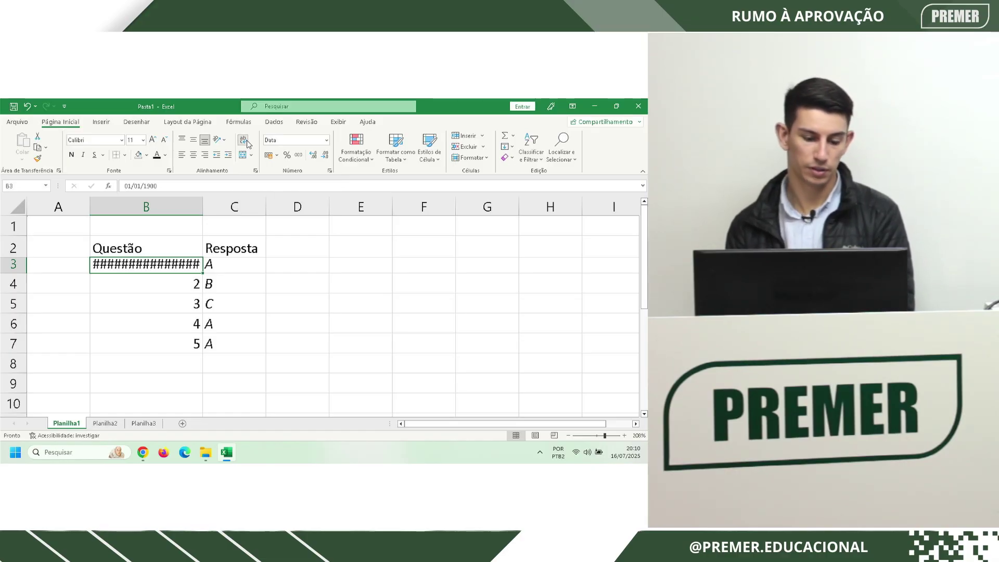
Increase the height of row 3 to make room for wrapped text in cell B3
{"action": "left_click_drag", "start_coordinate": [13, 273], "coordinate": [13, 307]}
{"action": "left_click", "coordinate": [189, 240]}
{"action": "left_click", "coordinate": [180, 312]}
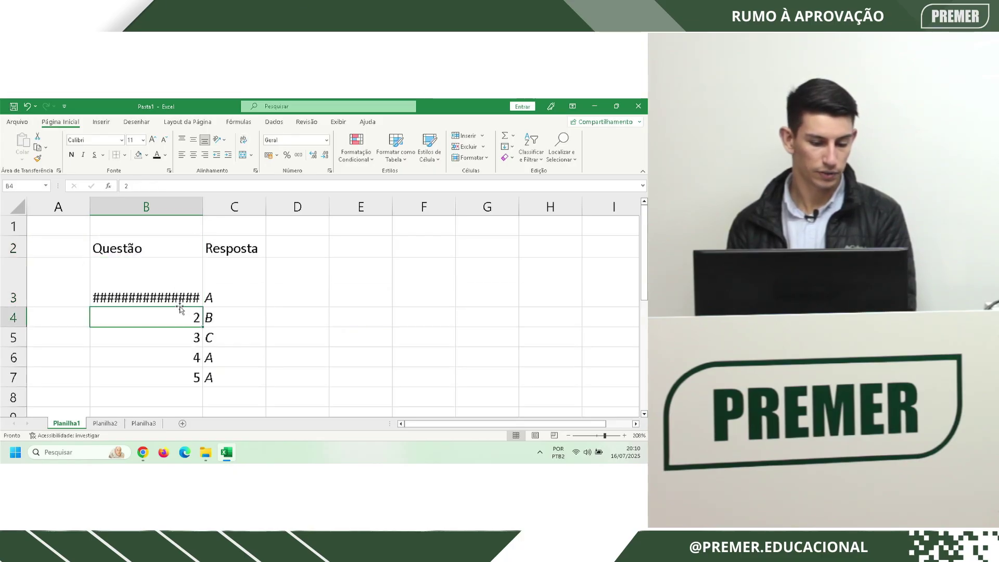
{"action": "left_click", "coordinate": [182, 288]}
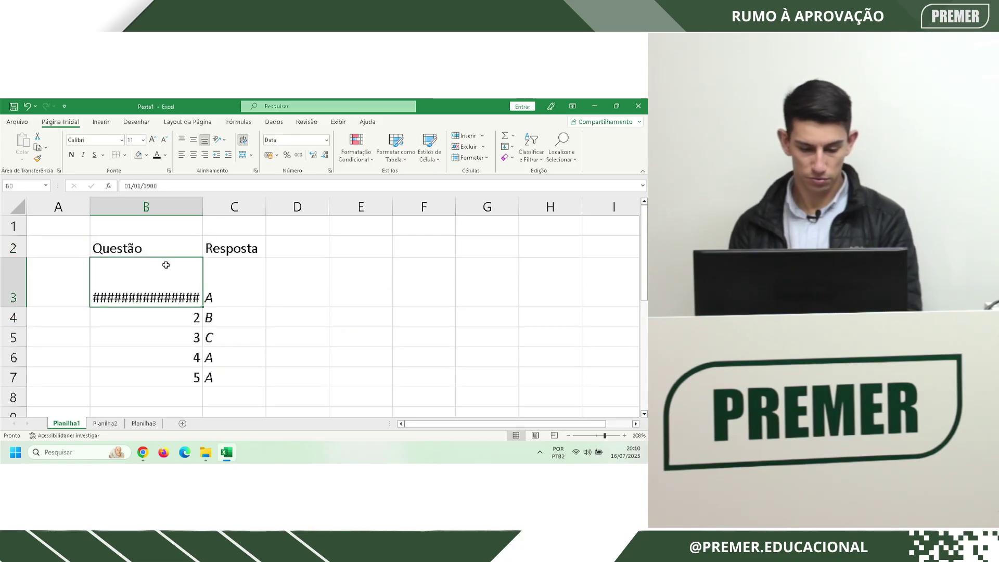
Clear the date from cell B3 and paste a copy of the heading "Resposta" from C2 into it
{"action": "key", "text": "Delete"}
{"action": "left_click", "coordinate": [168, 240]}
{"action": "left_click", "coordinate": [225, 250]}
{"action": "key", "text": "ctrl+c"}
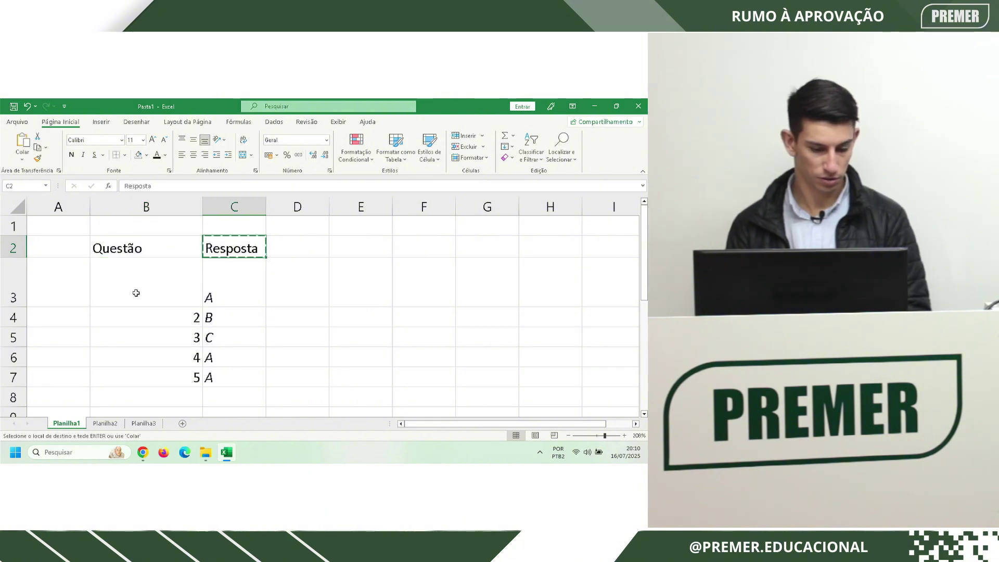
{"action": "left_click", "coordinate": [138, 290]}
{"action": "key", "text": "ctrl+v"}
{"action": "left_click", "coordinate": [249, 291]}
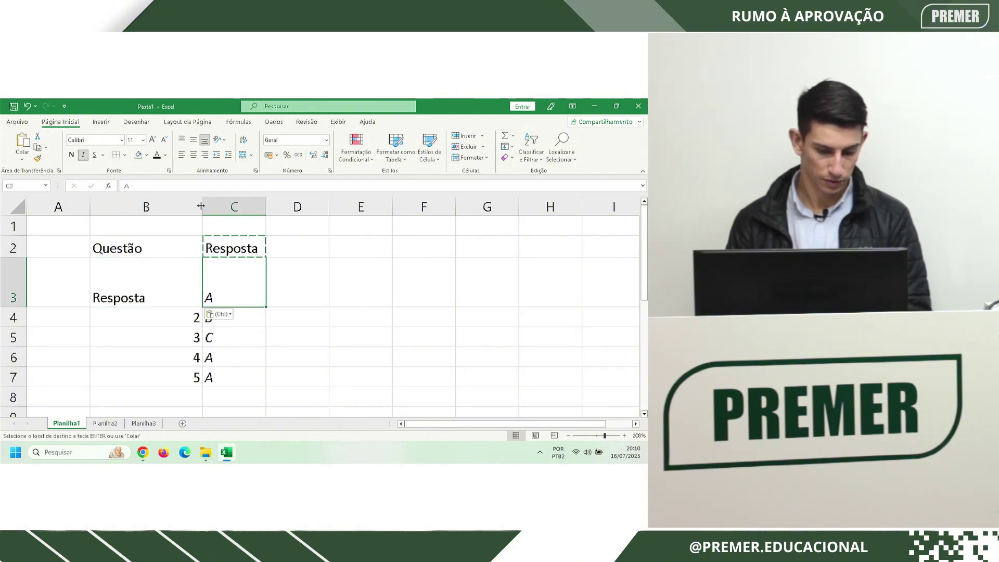
Make column B narrower than the word "Resposta" and turn on text wrapping for cell B3
{"action": "left_click_drag", "start_coordinate": [200, 206], "coordinate": [135, 206]}
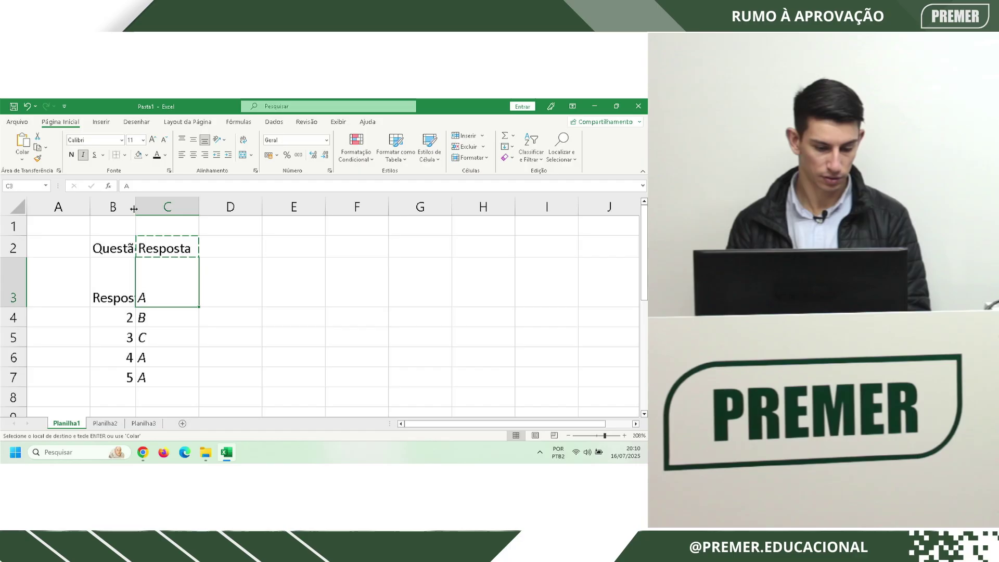
{"action": "left_click", "coordinate": [126, 305]}
{"action": "key", "text": "Escape"}
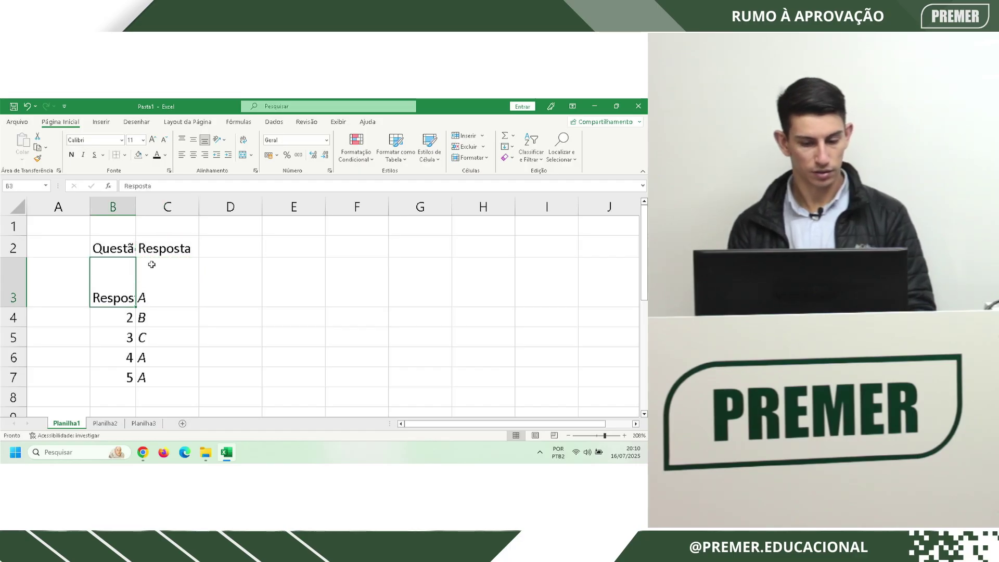
{"action": "left_click", "coordinate": [244, 141]}
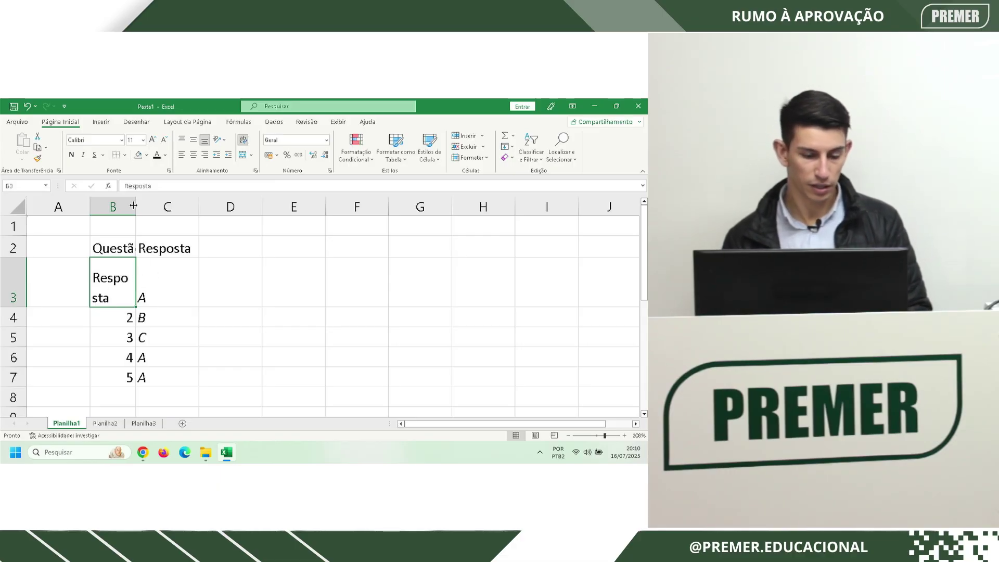
Widen column B to fit its heading, and restore the plainly formatted question numbers 1 in B3 and 2 in B4
{"action": "left_click_drag", "start_coordinate": [136, 206], "coordinate": [172, 206]}
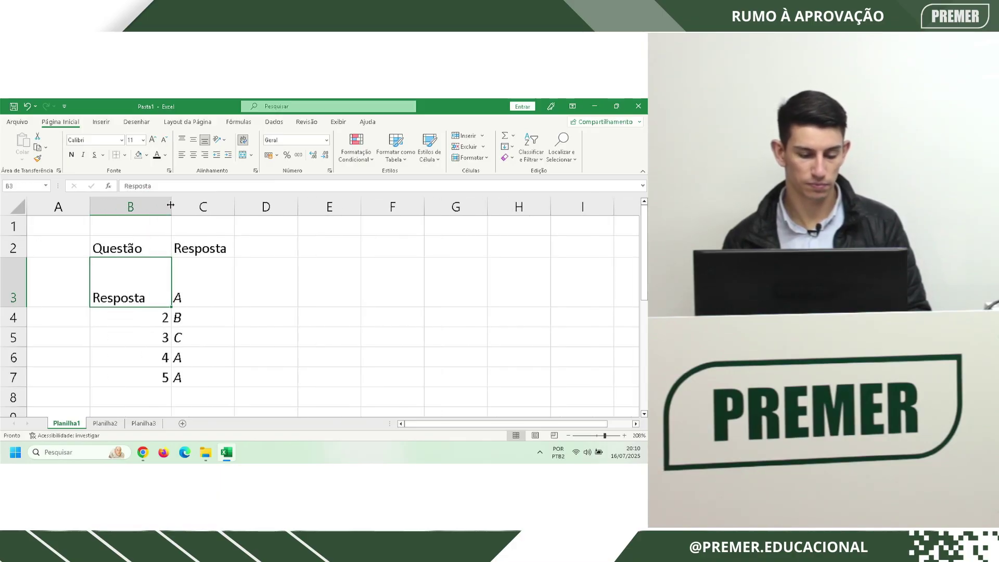
{"action": "left_click", "coordinate": [205, 286]}
{"action": "left_click", "coordinate": [154, 316]}
{"action": "key", "text": "ctrl+c"}
{"action": "left_click", "coordinate": [140, 274]}
{"action": "key", "text": "ctrl+v"}
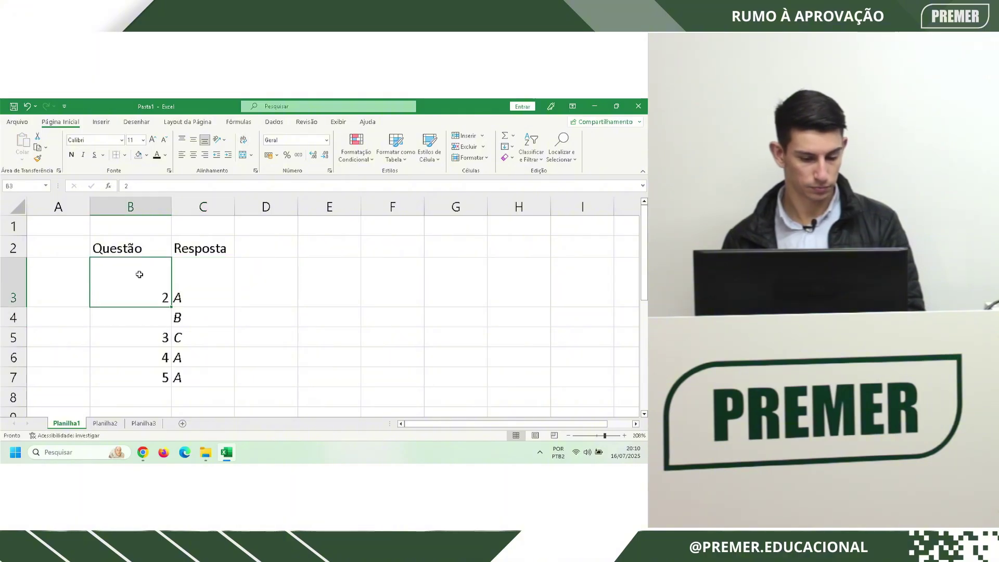
{"action": "type", "text": "1"}
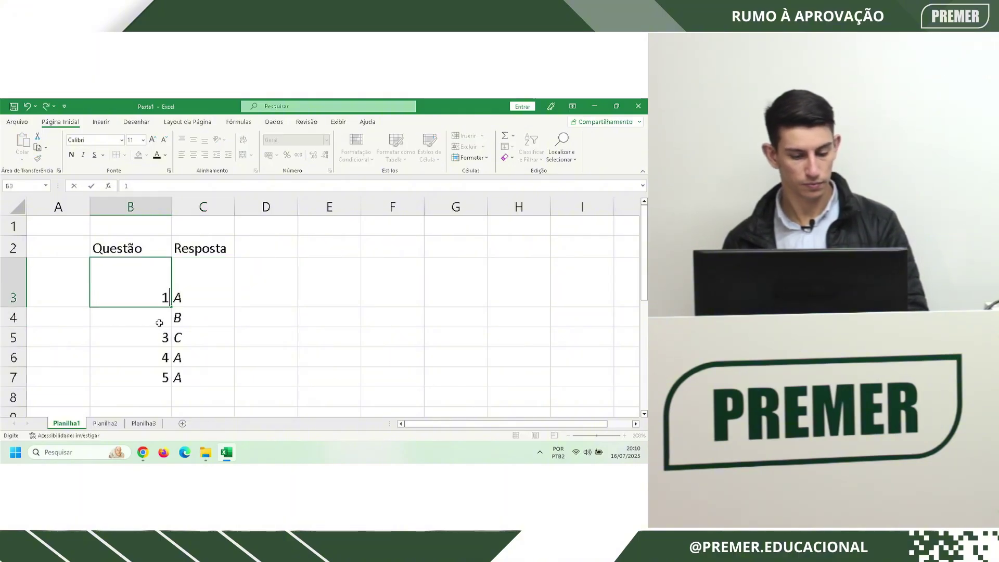
{"action": "key", "text": "Return"}
{"action": "type", "text": "2"}
{"action": "key", "text": "Tab"}
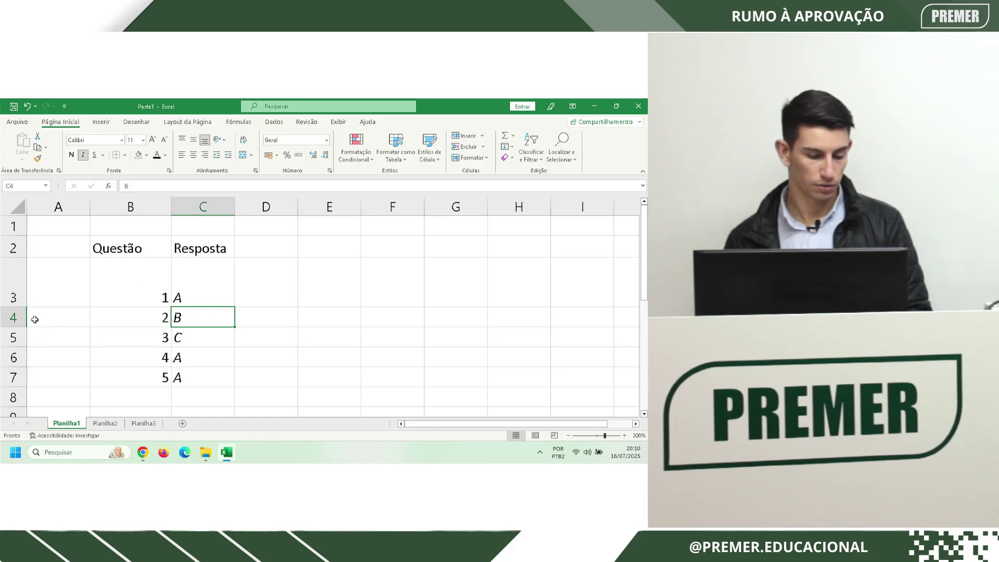
Reduce the height of row 3 to about that of the other table rows
{"action": "left_click", "coordinate": [17, 302]}
{"action": "left_click_drag", "start_coordinate": [18, 307], "coordinate": [21, 274]}
{"action": "left_click", "coordinate": [213, 326]}
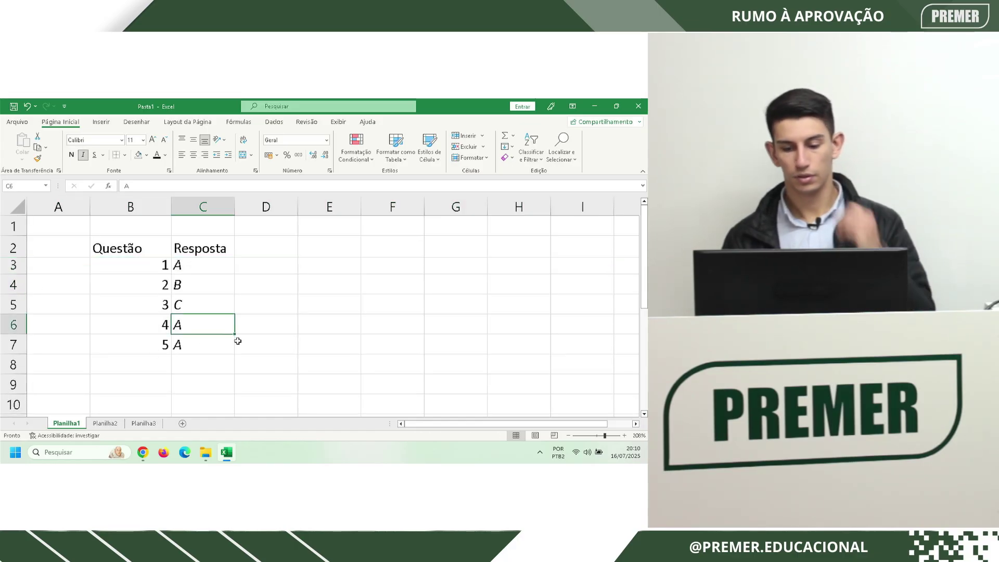
Apply the Brazilian real (R$) accounting format to cell B7
{"action": "left_click", "coordinate": [277, 155]}
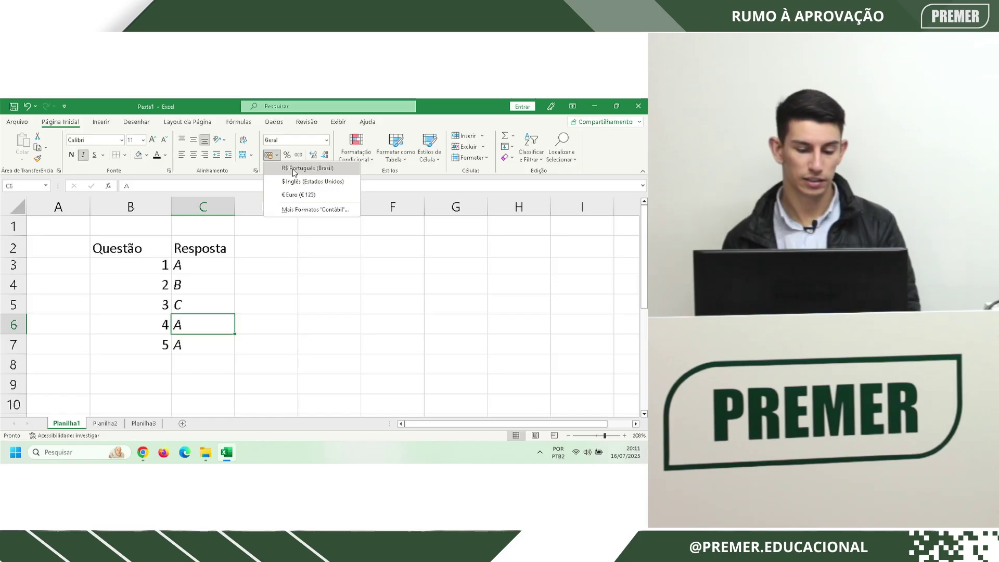
{"action": "left_click", "coordinate": [152, 343]}
{"action": "left_click", "coordinate": [153, 343]}
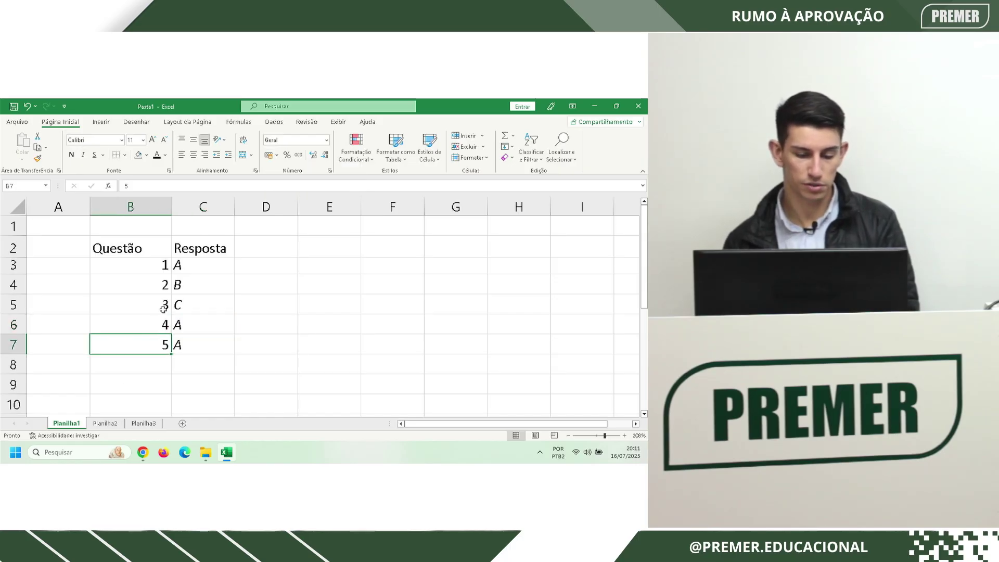
{"action": "left_click", "coordinate": [268, 154]}
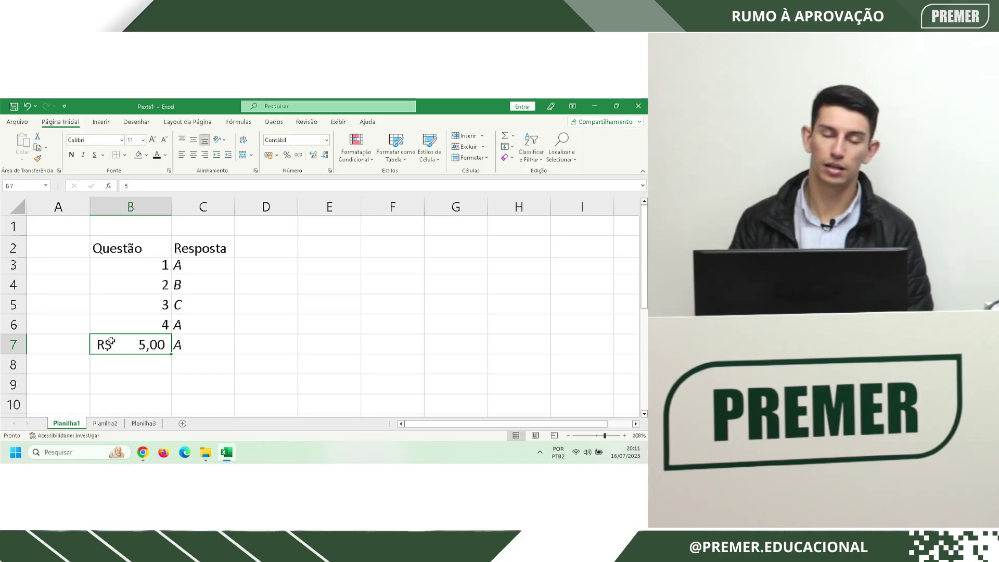
Switch the accounting format of cell B7 to Euro and back to R$ Português (Brasil)
{"action": "left_click", "coordinate": [276, 155]}
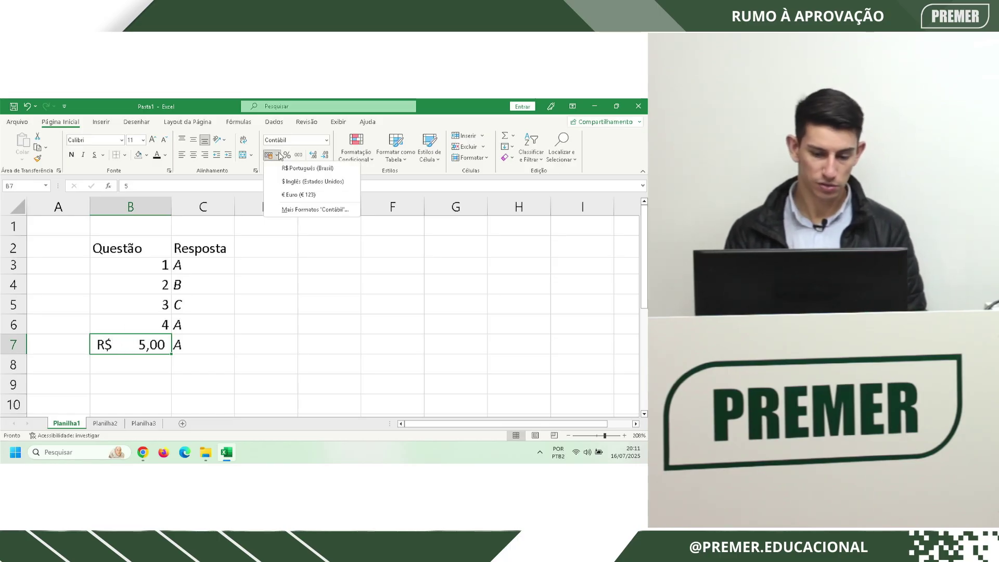
{"action": "left_click", "coordinate": [283, 195]}
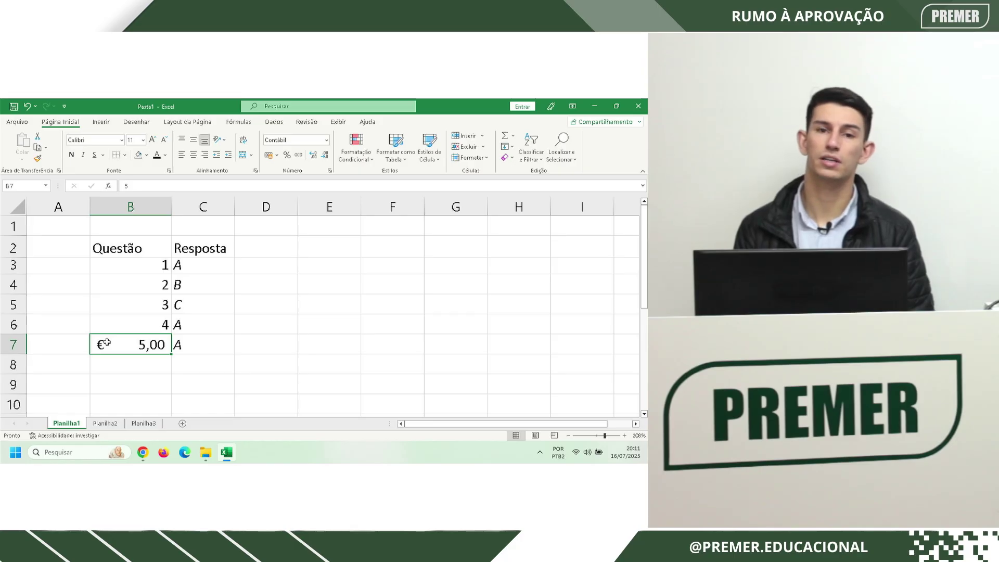
{"action": "left_click", "coordinate": [276, 155]}
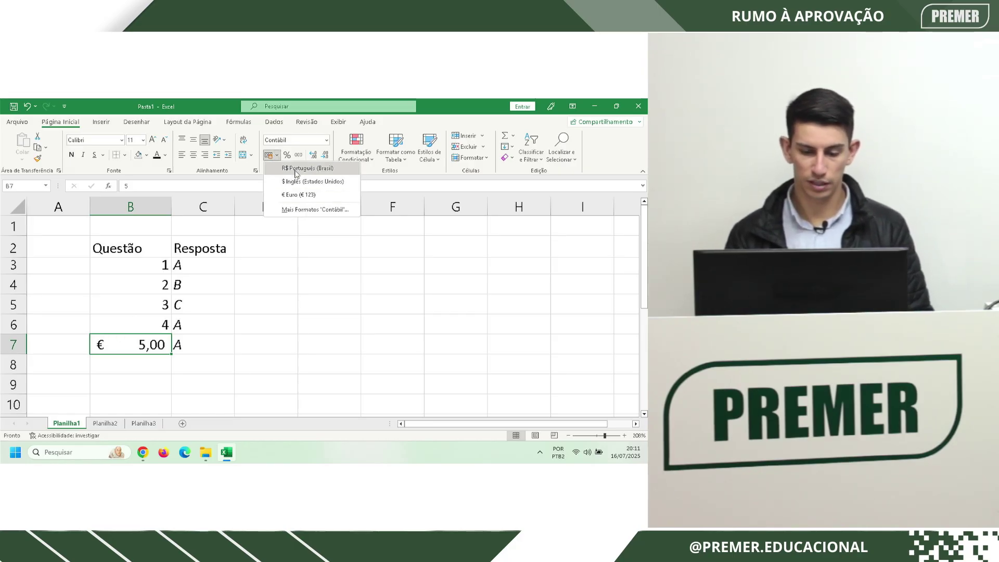
{"action": "left_click", "coordinate": [297, 169]}
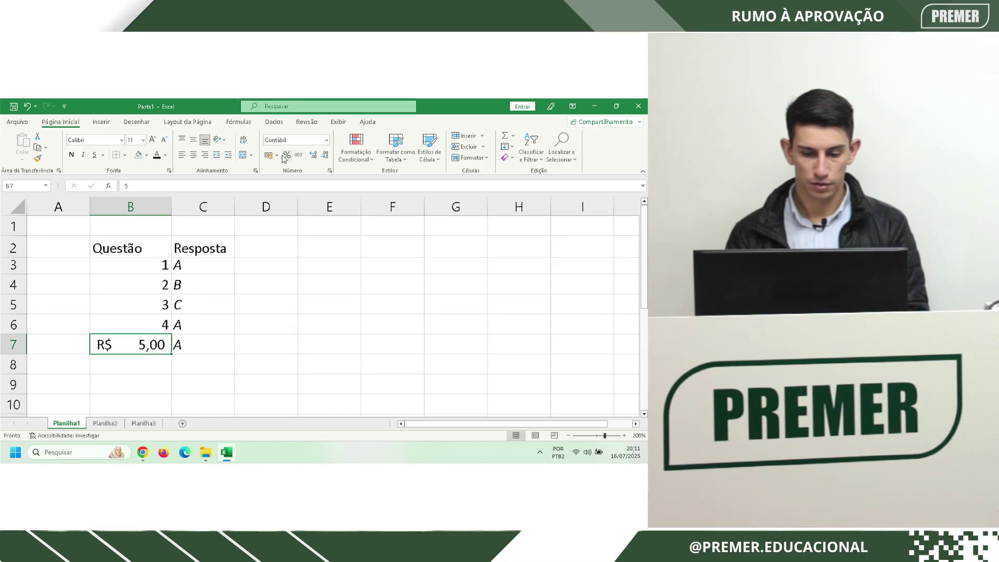
Format cell B7 as Número, try the percentage style on it, and undo the percentage
{"action": "left_click", "coordinate": [326, 140]}
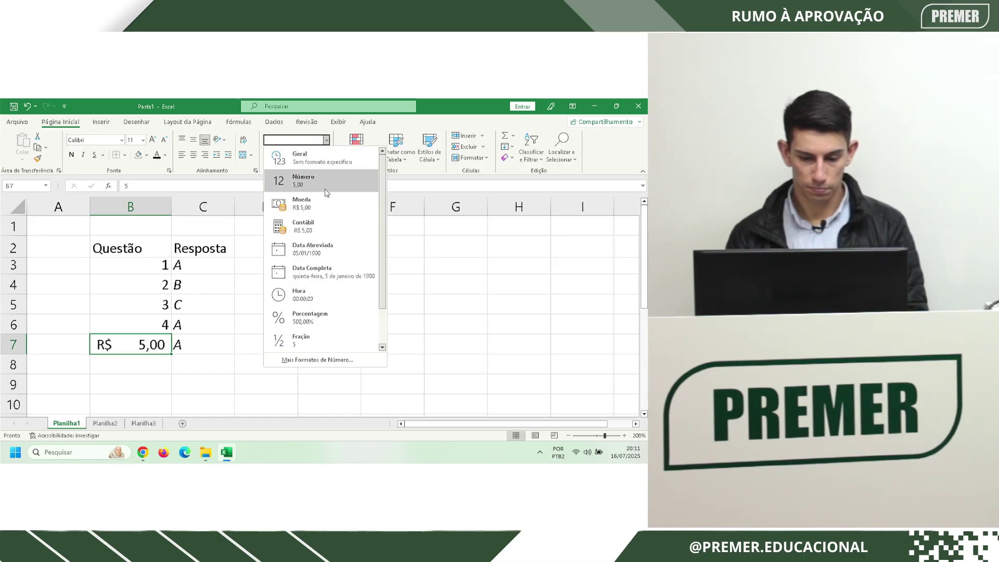
{"action": "left_click", "coordinate": [323, 176]}
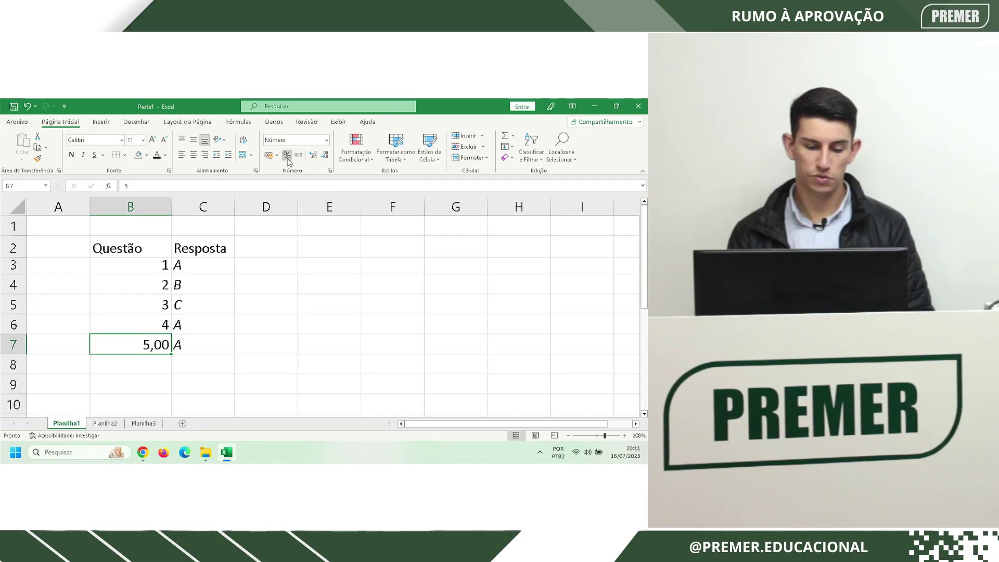
{"action": "left_click", "coordinate": [287, 158]}
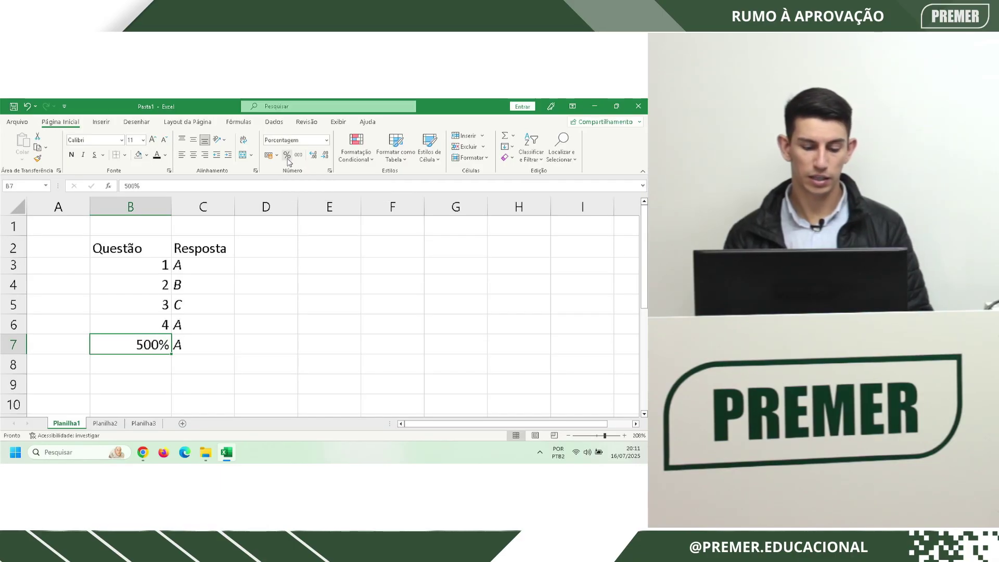
{"action": "key", "text": "ctrl+z"}
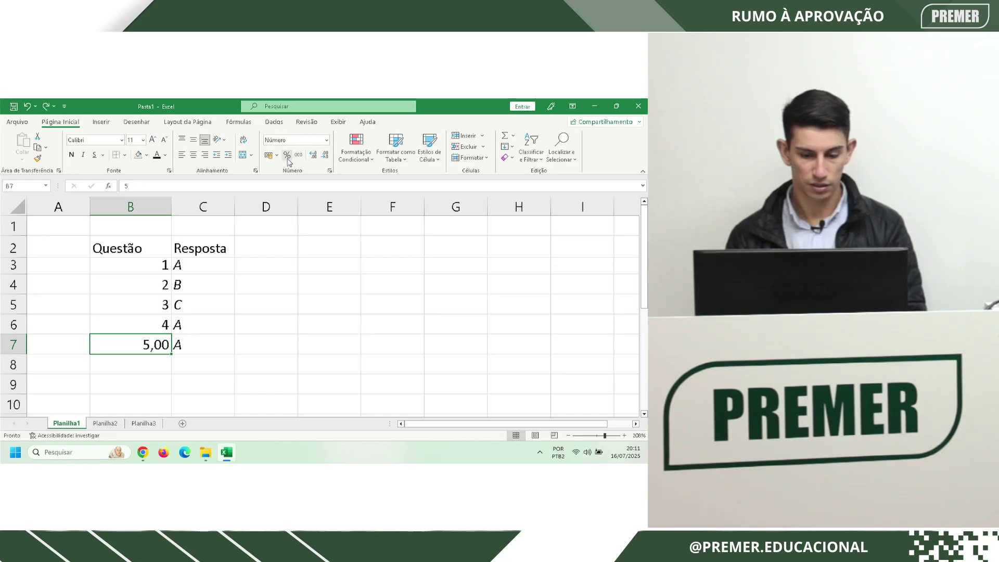
Apply the thousands separator style to cell B7, undo it, and apply it again
{"action": "left_click", "coordinate": [300, 157]}
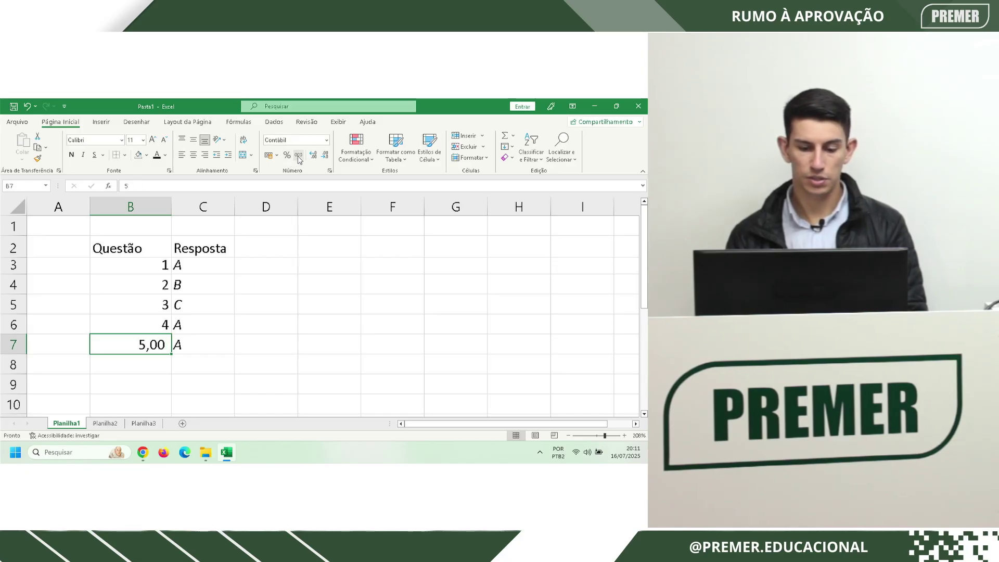
{"action": "key", "text": "ctrl+z"}
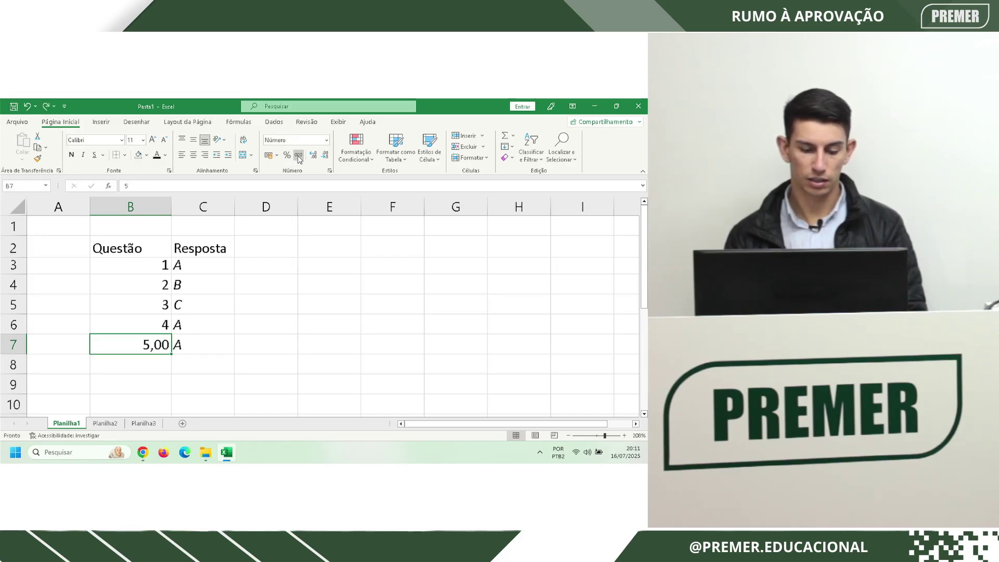
{"action": "left_click", "coordinate": [299, 158]}
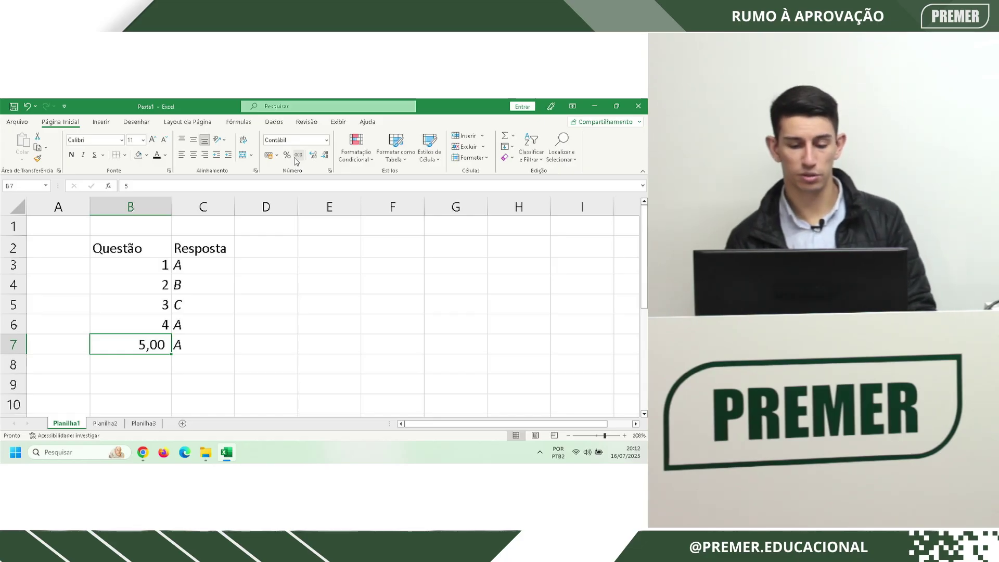
Reset cell B7 to the general format by pasting a copy of B6 over it, and enter 5
{"action": "left_click", "coordinate": [158, 326]}
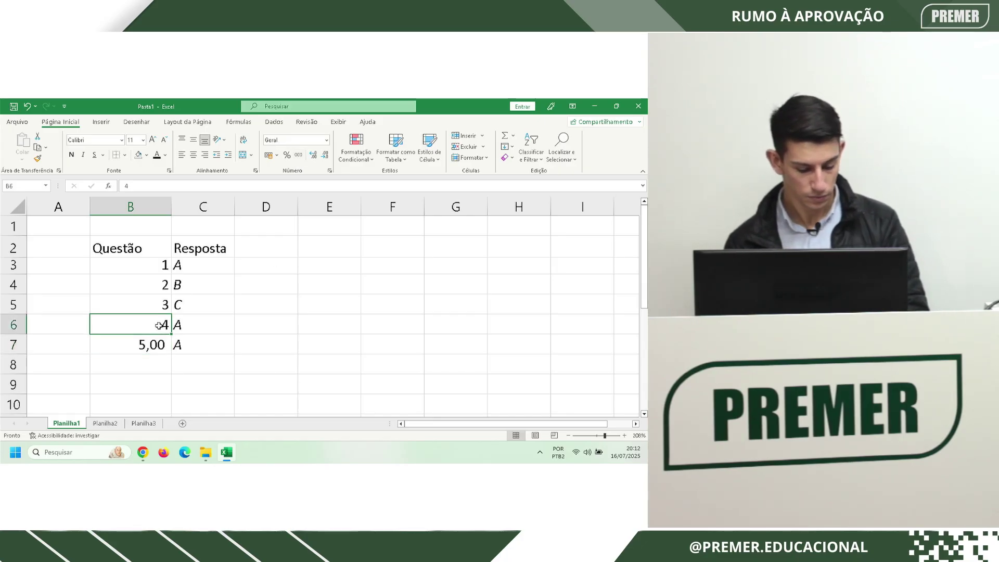
{"action": "key", "text": "ctrl+c"}
{"action": "left_click", "coordinate": [156, 341]}
{"action": "key", "text": "ctrl+v"}
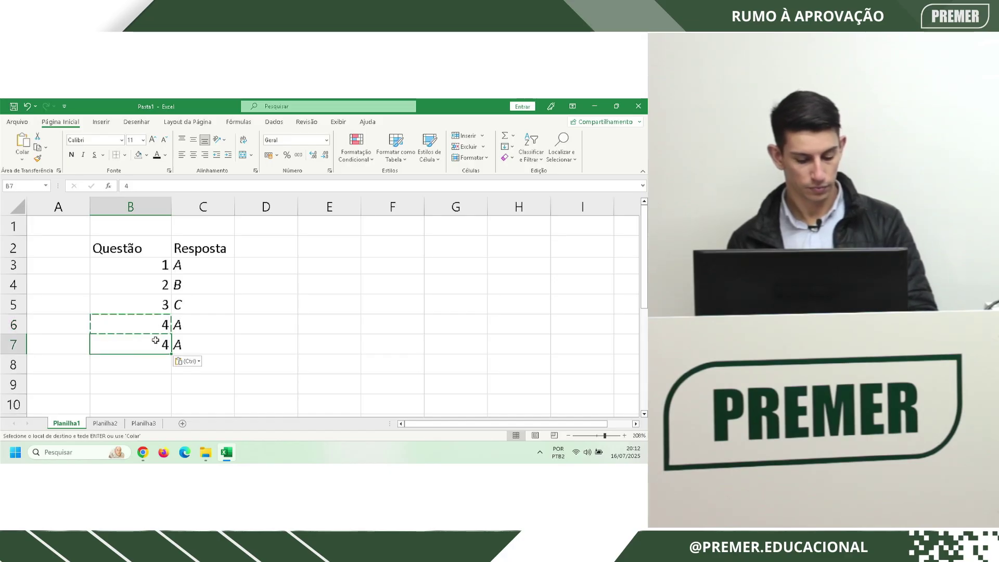
{"action": "type", "text": "5"}
{"action": "left_click", "coordinate": [244, 323]}
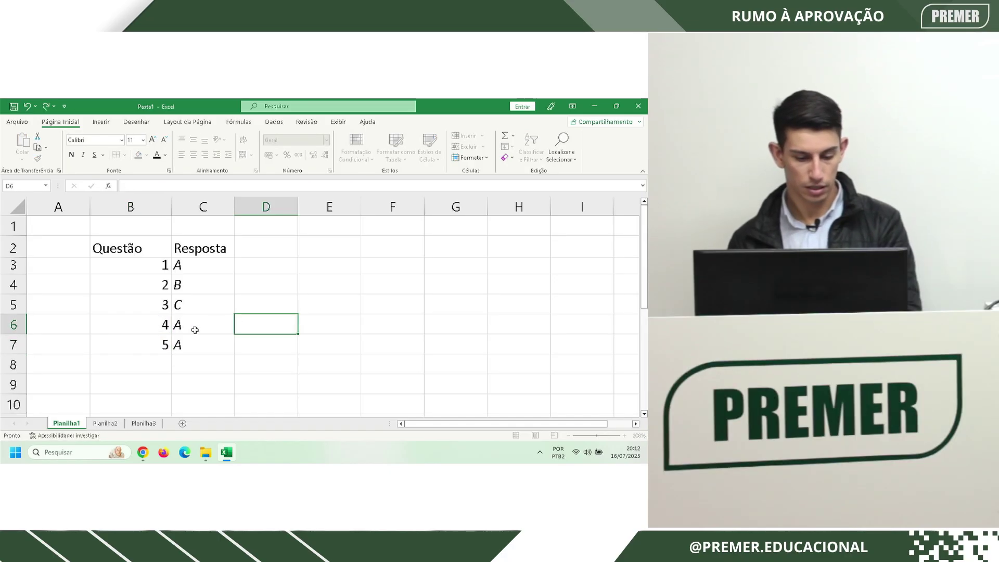
Format cell B7 as Número and increase it to six decimal places
{"action": "left_click", "coordinate": [163, 343]}
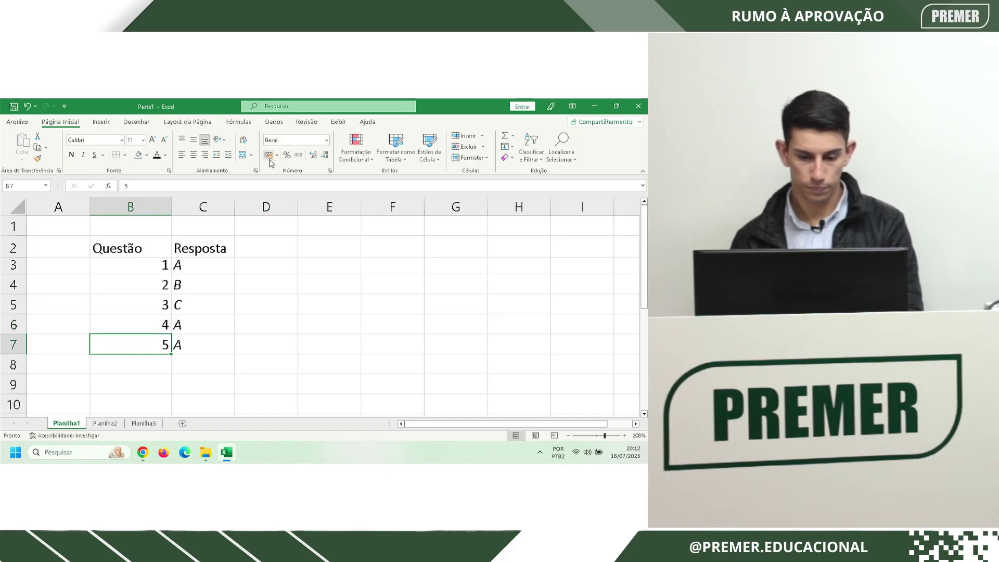
{"action": "left_click", "coordinate": [326, 140]}
{"action": "left_click", "coordinate": [305, 182]}
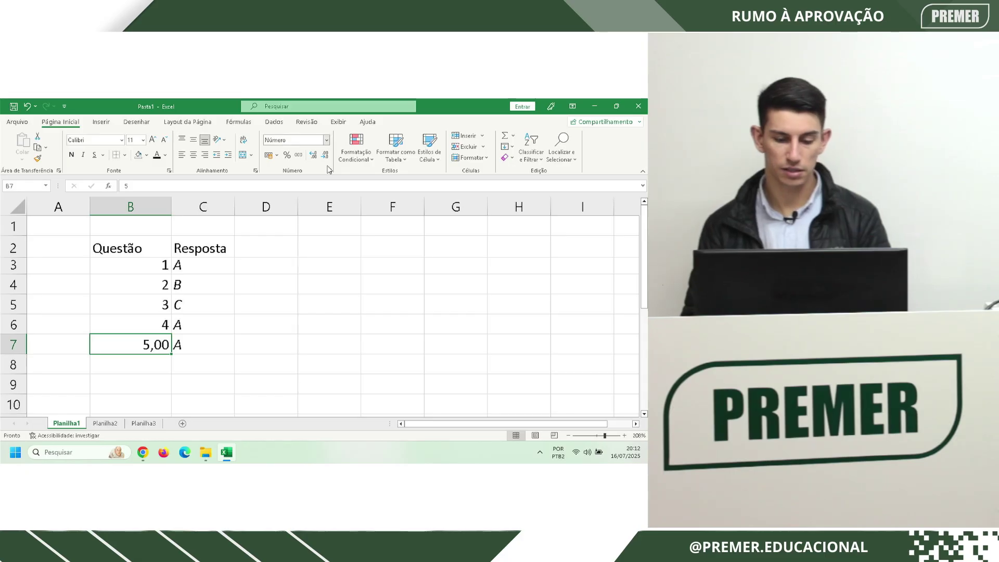
{"action": "left_click", "coordinate": [314, 156]}
{"action": "left_click", "coordinate": [314, 156]}
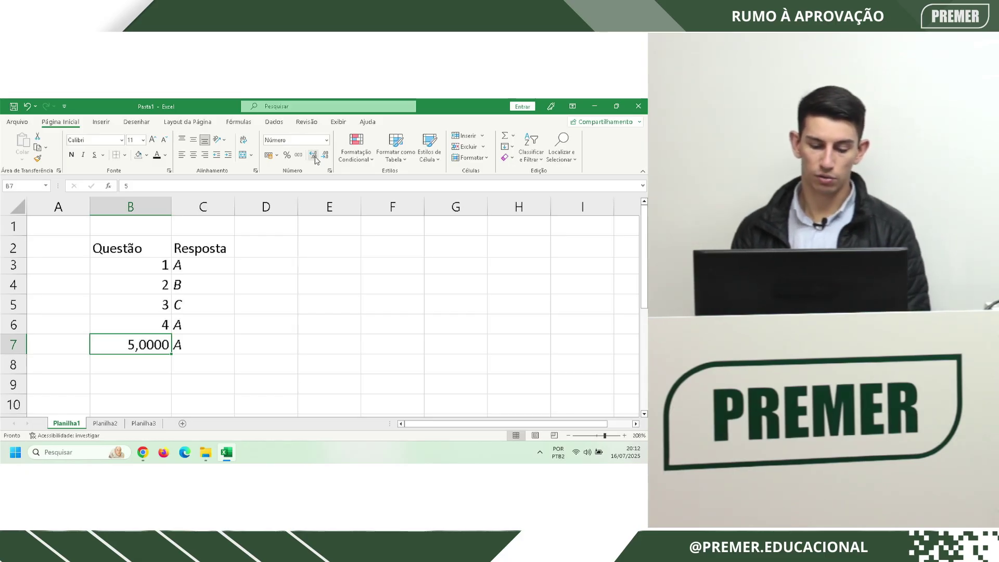
{"action": "left_click", "coordinate": [315, 156]}
{"action": "left_click", "coordinate": [314, 156]}
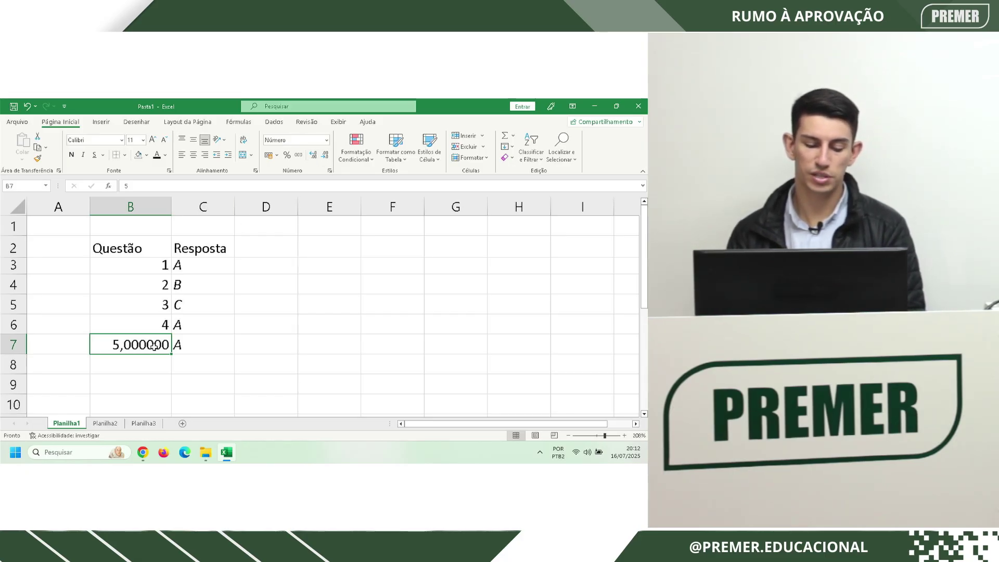
Decrease the decimal places of cell B7 until it shows a whole number
{"action": "left_click", "coordinate": [325, 162]}
{"action": "left_click", "coordinate": [324, 161]}
{"action": "left_click", "coordinate": [325, 161]}
{"action": "left_click", "coordinate": [324, 162]}
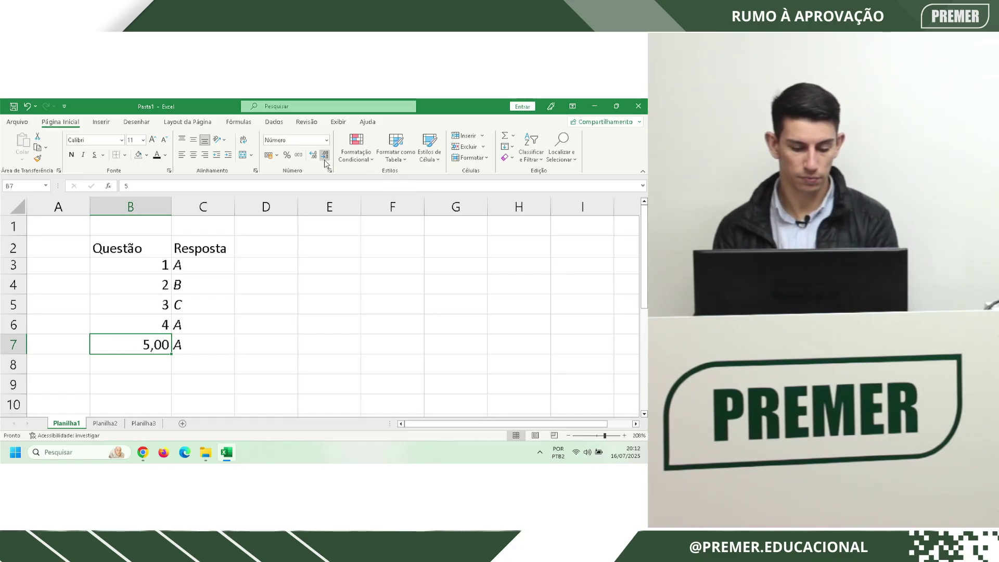
{"action": "left_click", "coordinate": [324, 162]}
{"action": "left_click", "coordinate": [324, 162]}
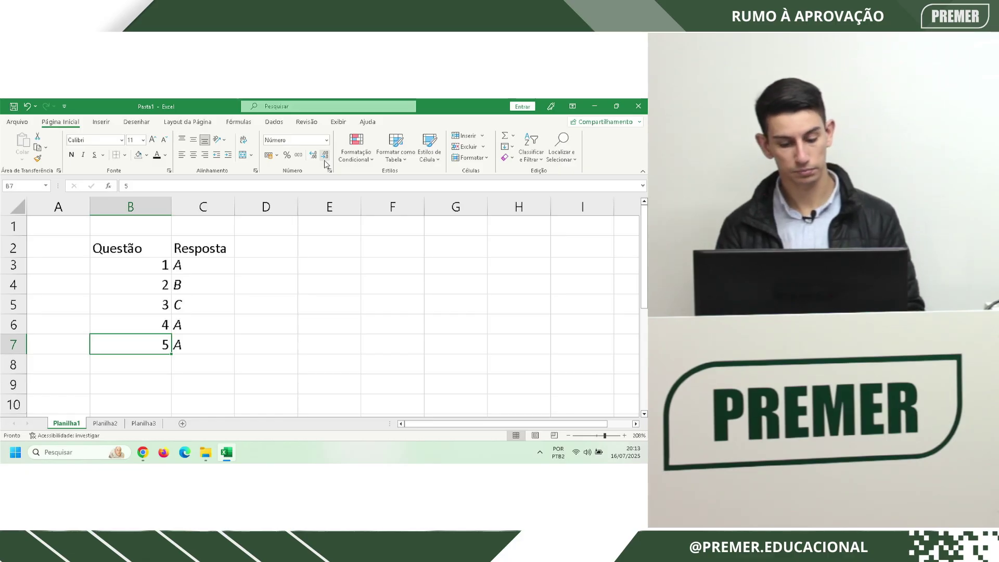
Preview the conditional formatting colour scales and directional icon sets on the range B2:C7
{"action": "left_click", "coordinate": [203, 281]}
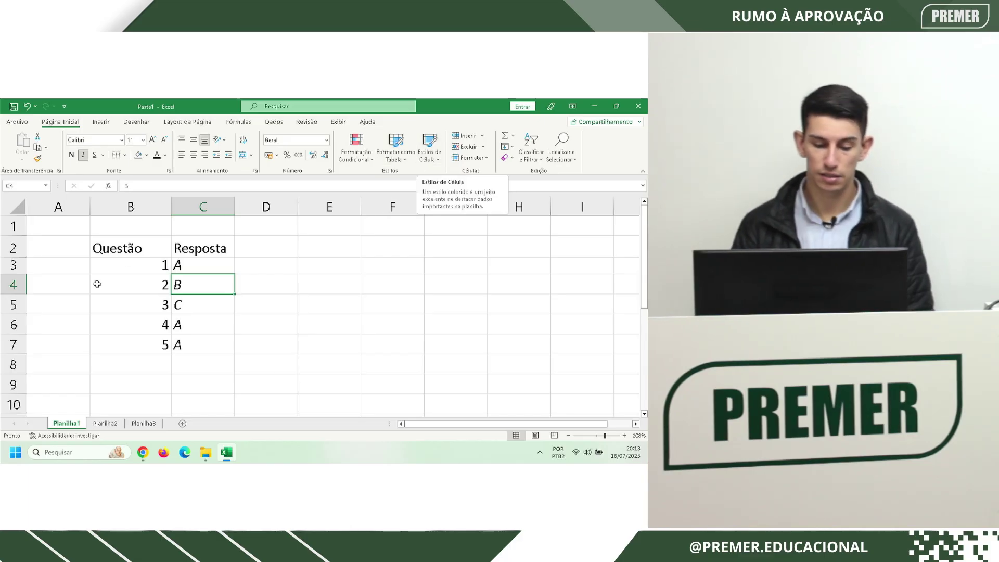
{"action": "left_click_drag", "start_coordinate": [138, 250], "coordinate": [192, 339]}
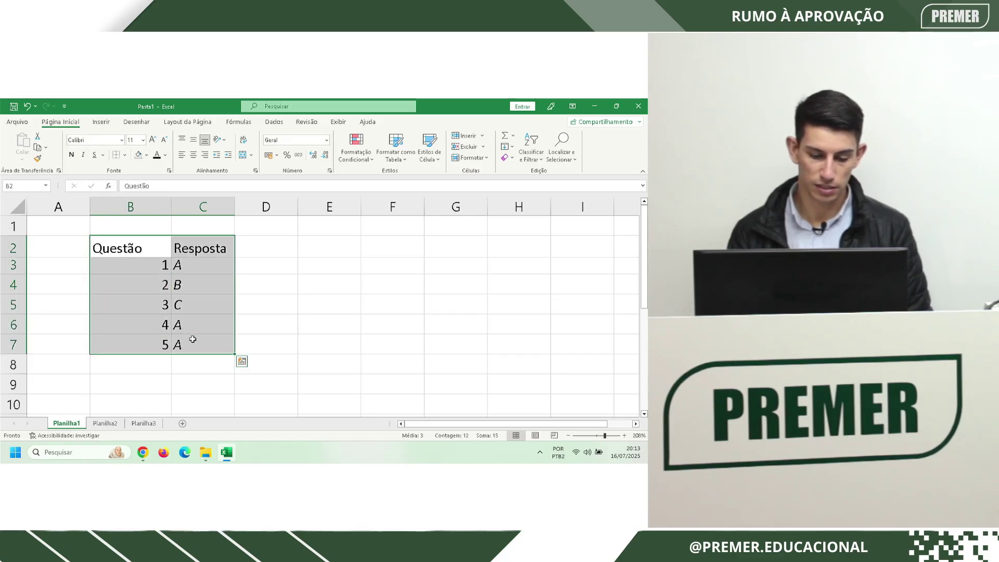
{"action": "left_click", "coordinate": [371, 159]}
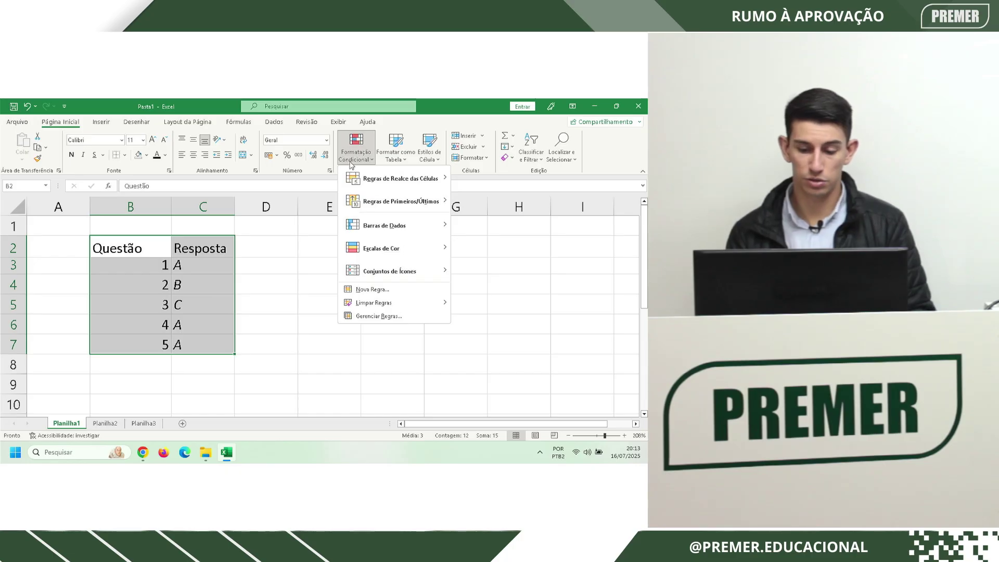
{"action": "mouse_move", "coordinate": [390, 245]}
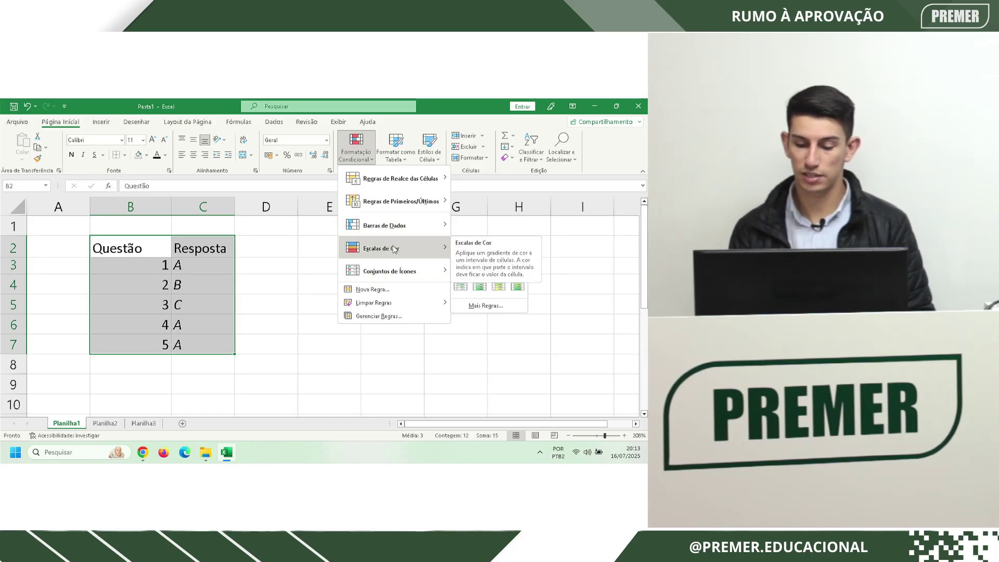
{"action": "mouse_move", "coordinate": [415, 280]}
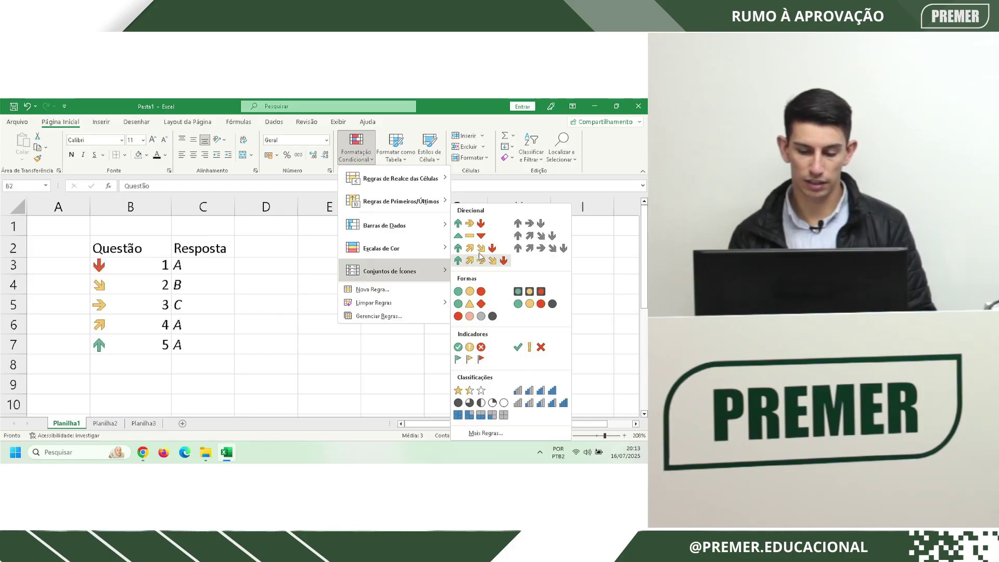
Format the range B2:C7 as a table with headers, using a light blue style with a solid header row
{"action": "left_click", "coordinate": [400, 155]}
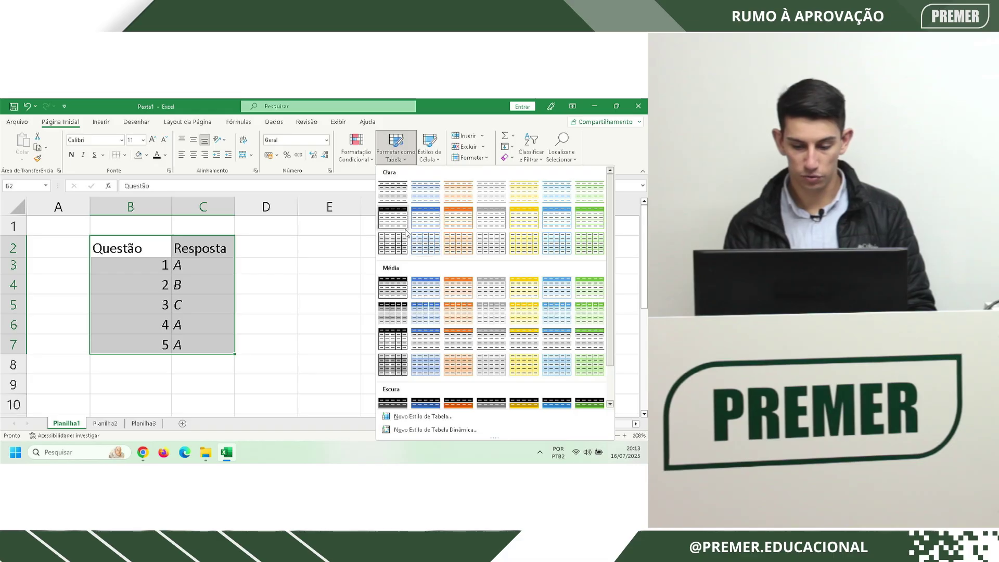
{"action": "left_click", "coordinate": [431, 217]}
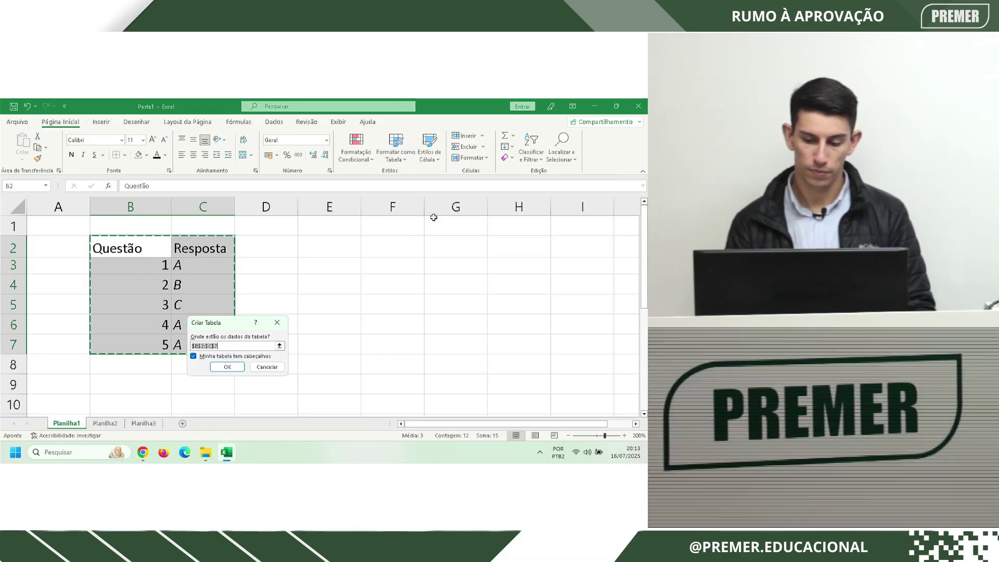
{"action": "left_click", "coordinate": [235, 371]}
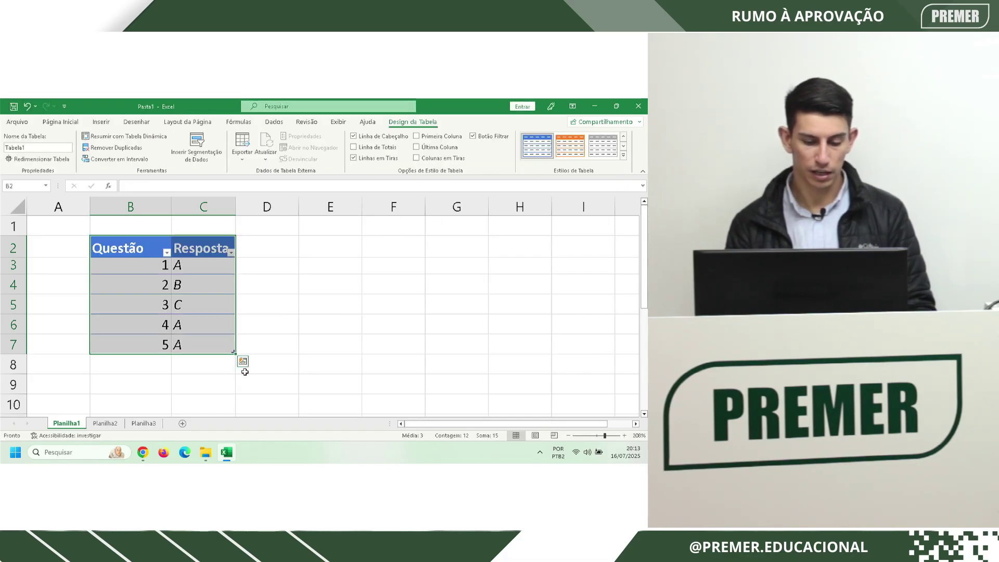
{"action": "left_click", "coordinate": [298, 300]}
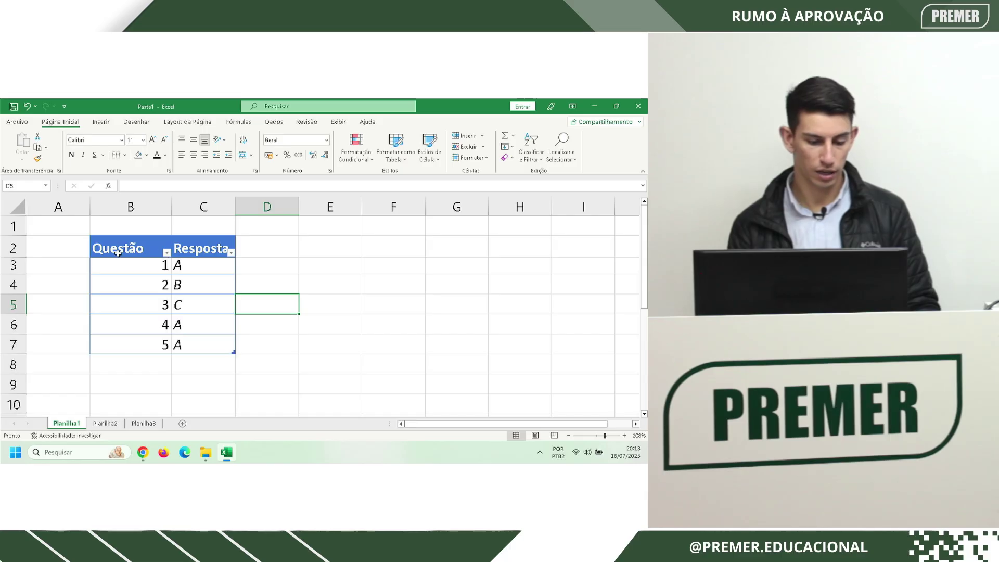
Examine the table's header and data cells and the sort and filter options of the Questão column
{"action": "left_click", "coordinate": [135, 255]}
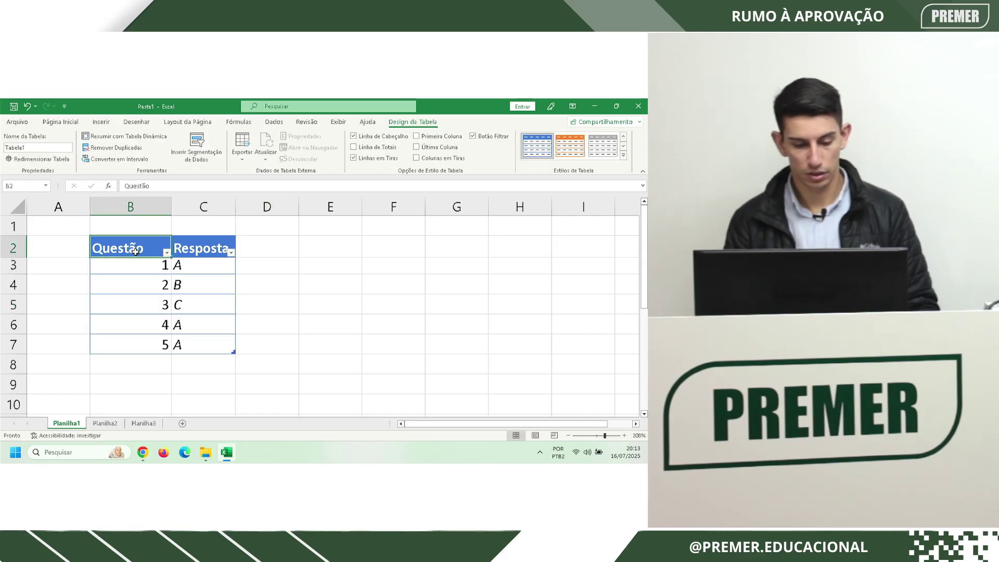
{"action": "left_click_drag", "start_coordinate": [137, 263], "coordinate": [198, 350]}
{"action": "left_click", "coordinate": [263, 284]}
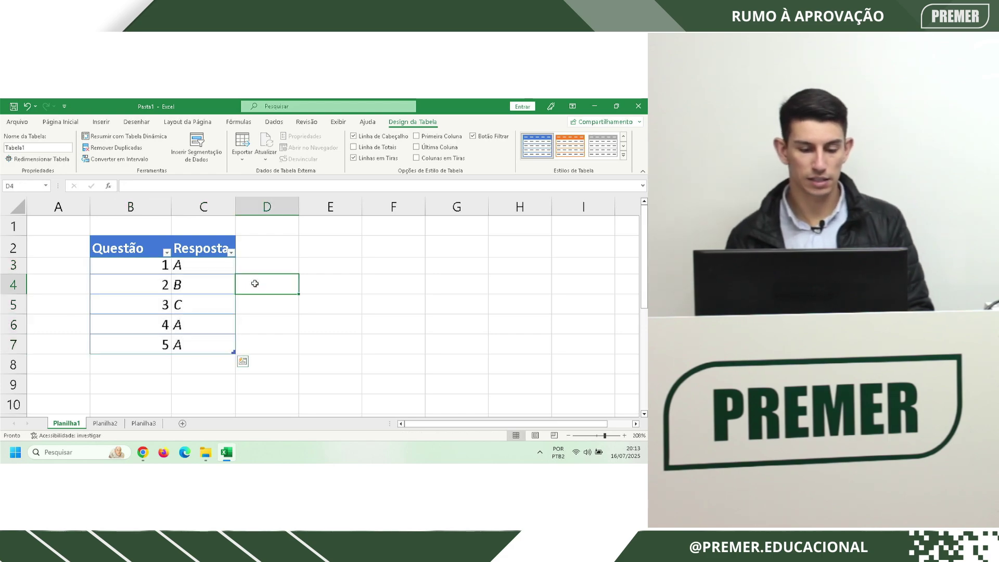
{"action": "left_click", "coordinate": [164, 254]}
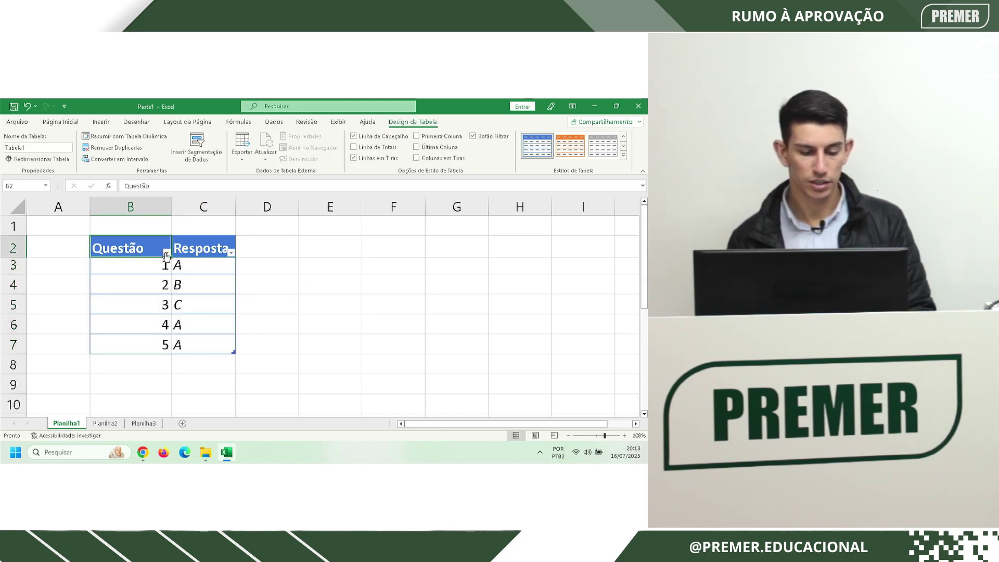
{"action": "left_click", "coordinate": [166, 252]}
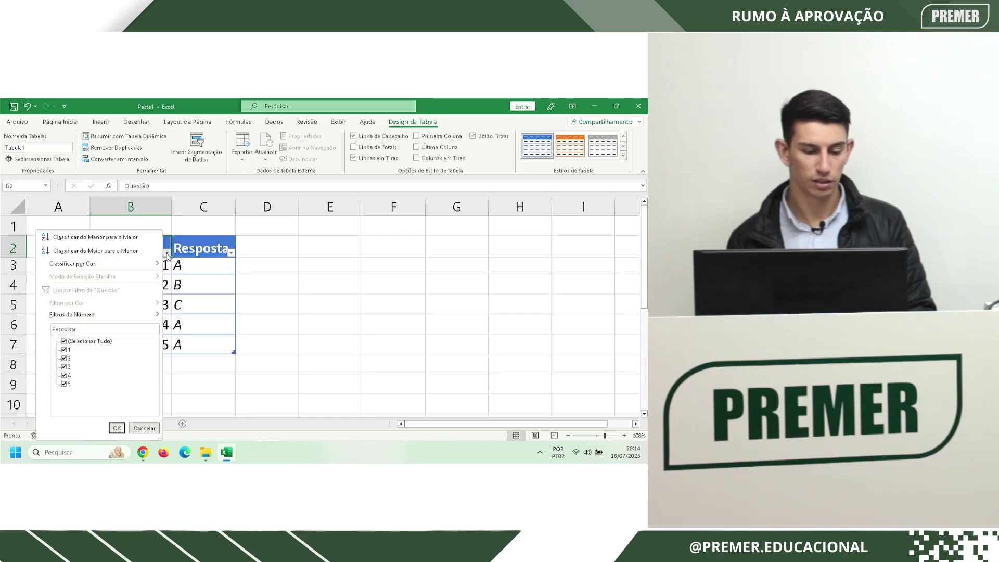
{"action": "left_click", "coordinate": [167, 253]}
{"action": "left_click", "coordinate": [166, 253]}
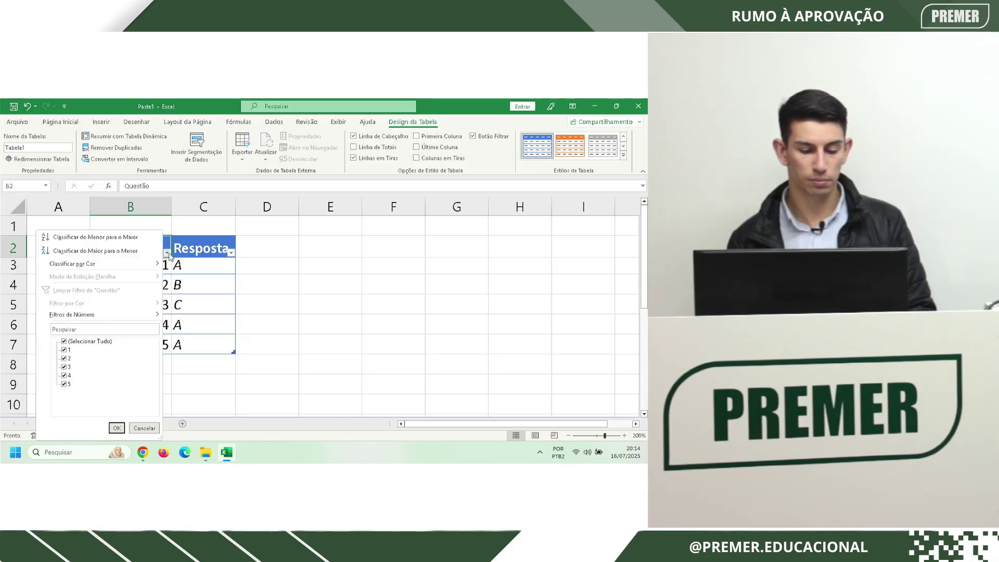
{"action": "left_click", "coordinate": [170, 266]}
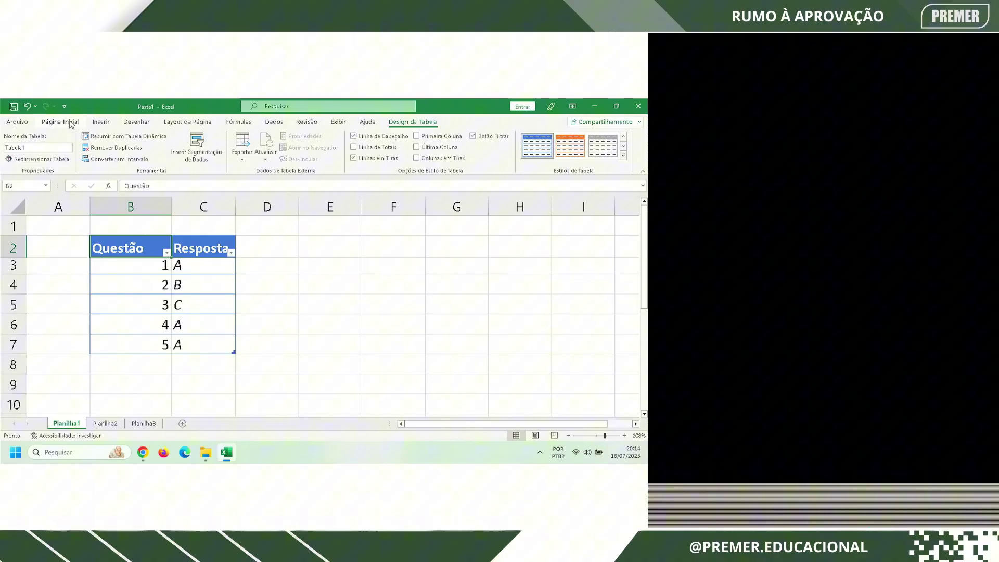
Look through the cell styles and table styles for the Questão header, and undo the table formatting
{"action": "left_click", "coordinate": [60, 121]}
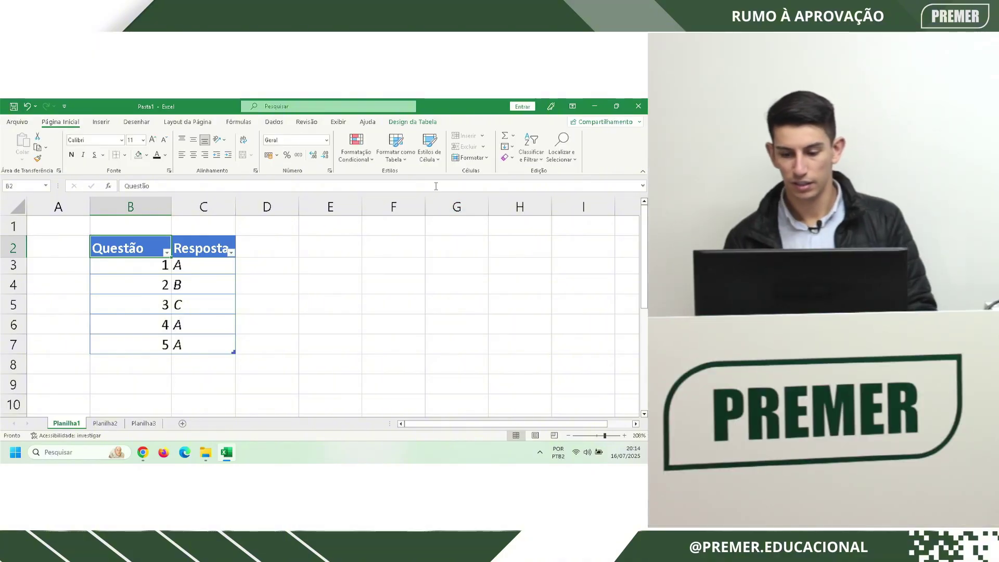
{"action": "left_click", "coordinate": [429, 155]}
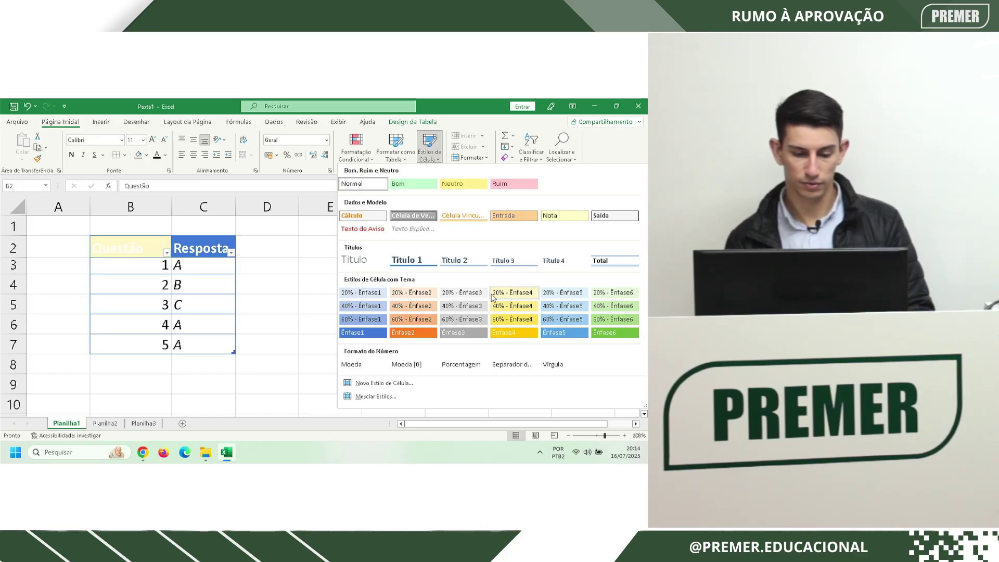
{"action": "left_click", "coordinate": [430, 156]}
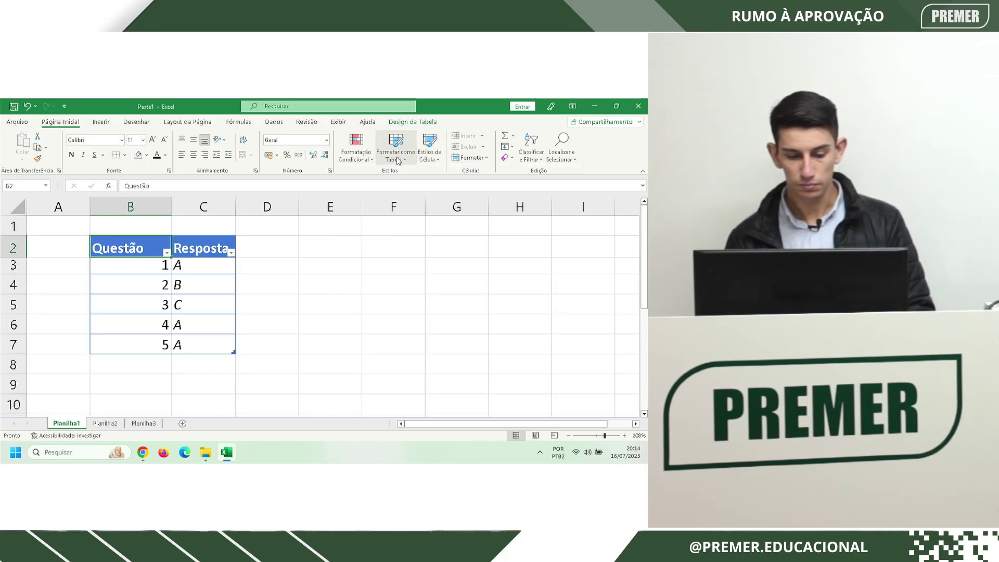
{"action": "left_click", "coordinate": [403, 160]}
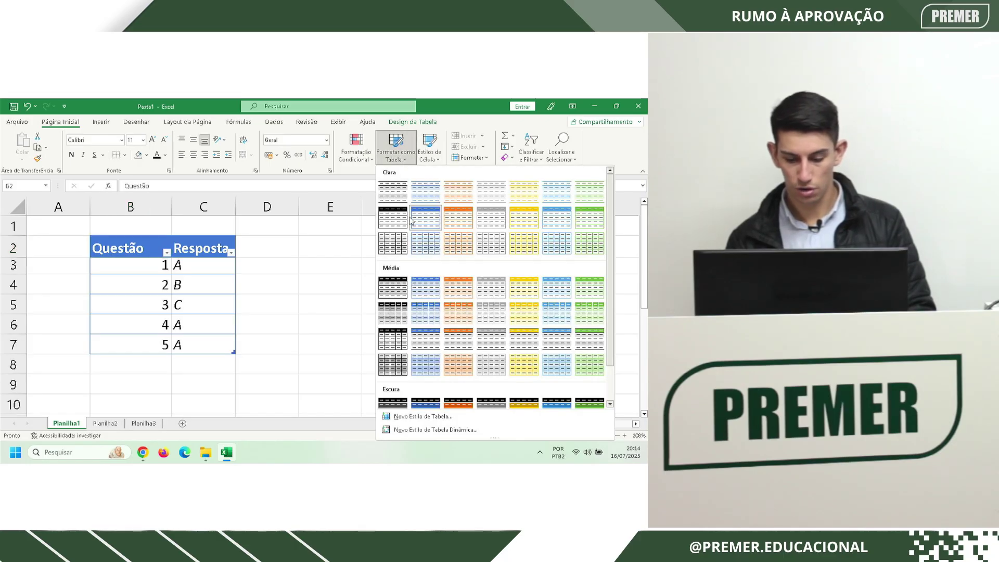
{"action": "left_click", "coordinate": [394, 194]}
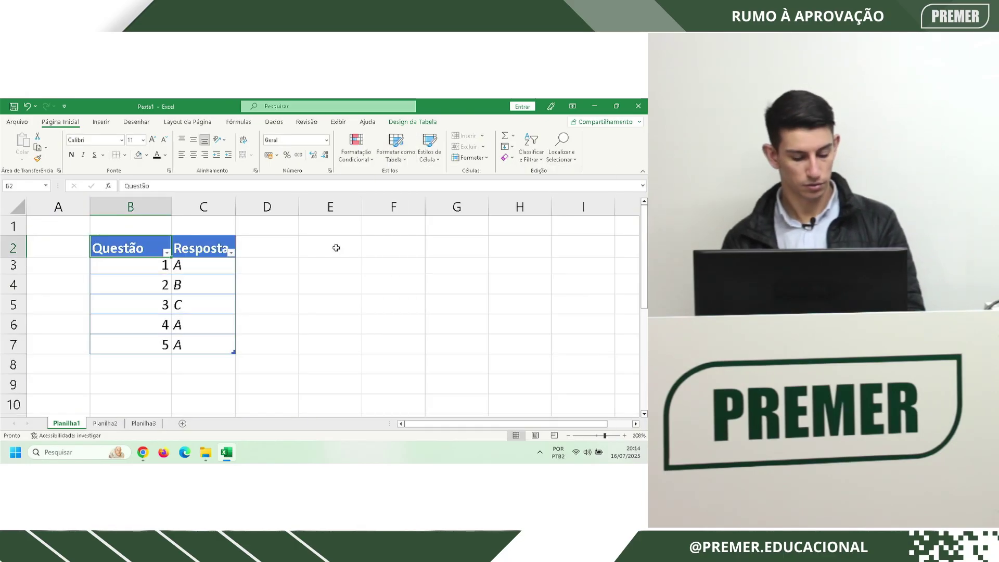
{"action": "left_click", "coordinate": [334, 268]}
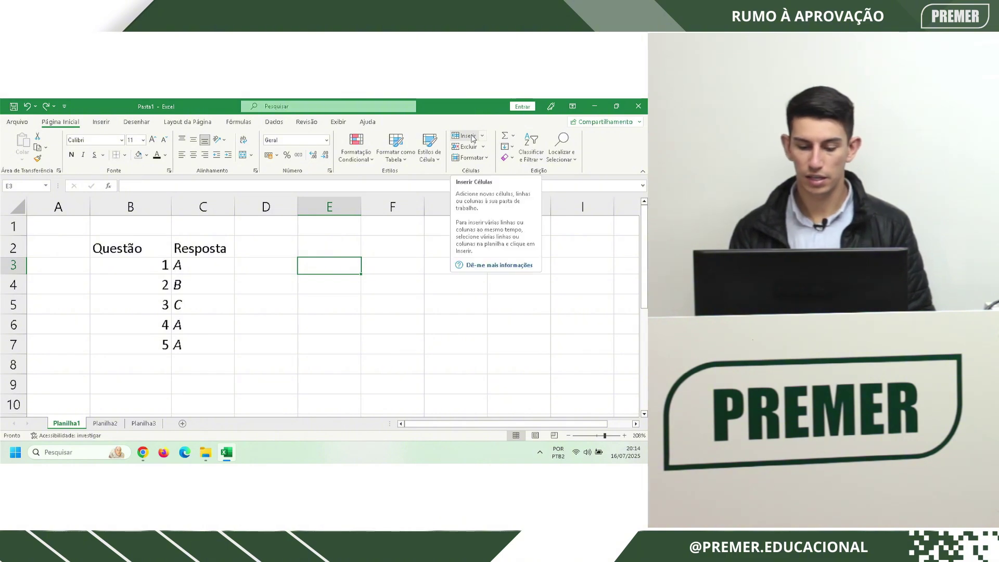
Insert a blank cell at C3 that shifts the answers down, undo it, and repeat the insertion and undo once more
{"action": "left_click", "coordinate": [180, 264]}
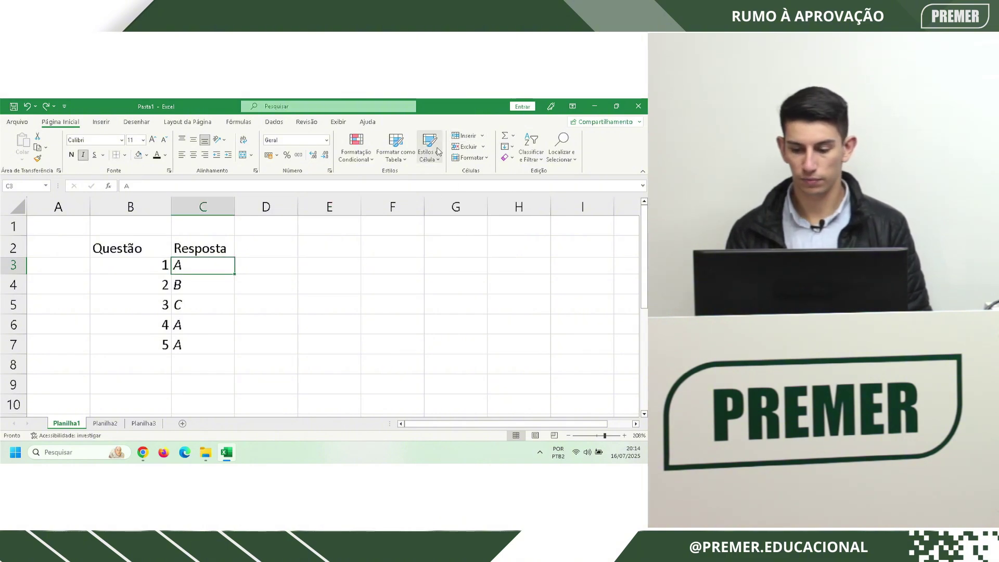
{"action": "left_click", "coordinate": [471, 138]}
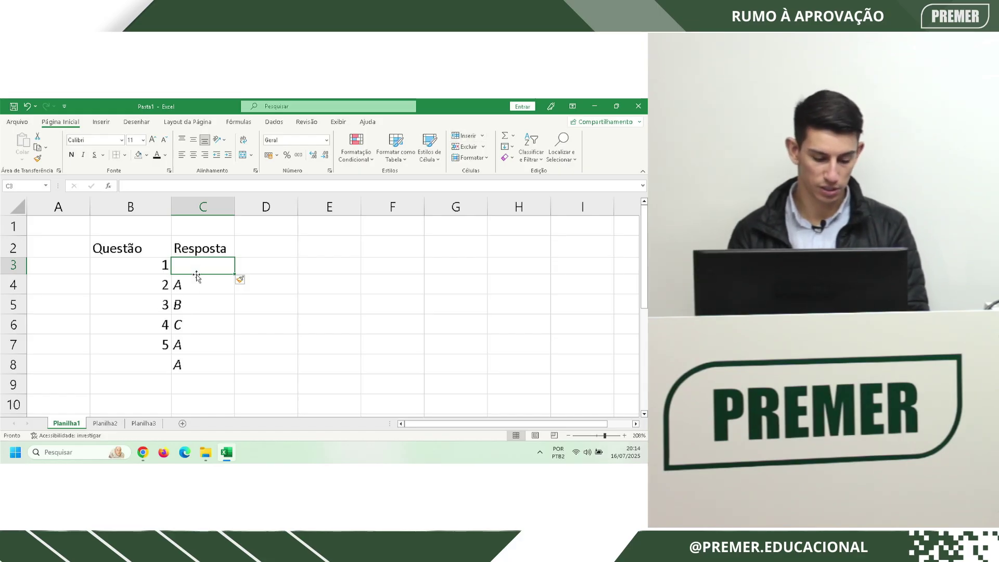
{"action": "key", "text": "ctrl+z"}
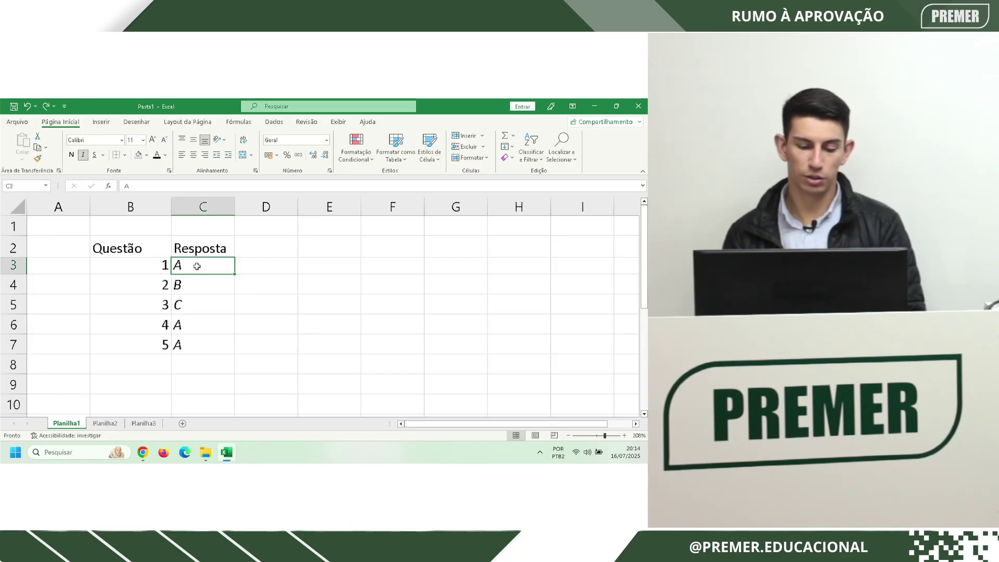
{"action": "left_click", "coordinate": [470, 136]}
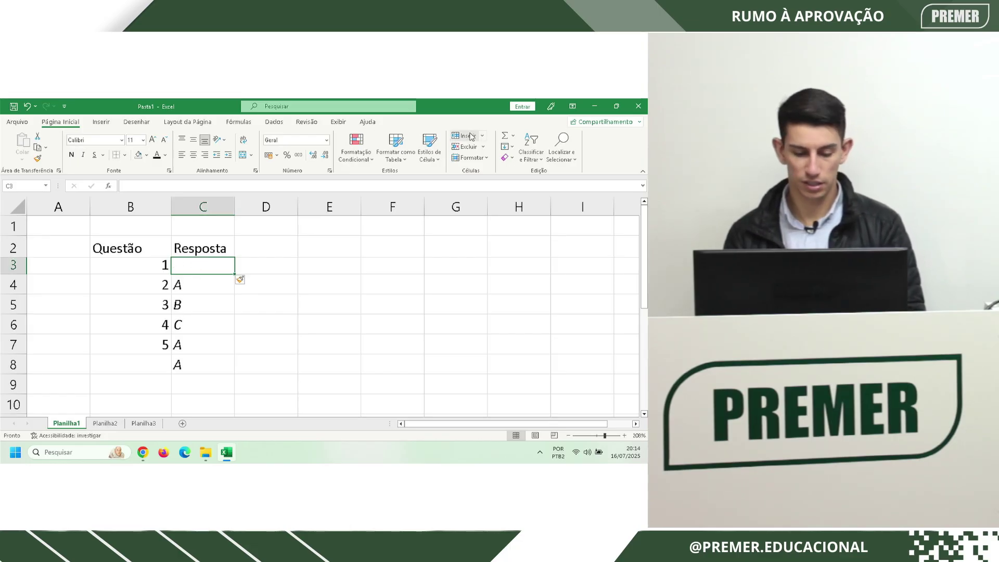
{"action": "key", "text": "ctrl+z"}
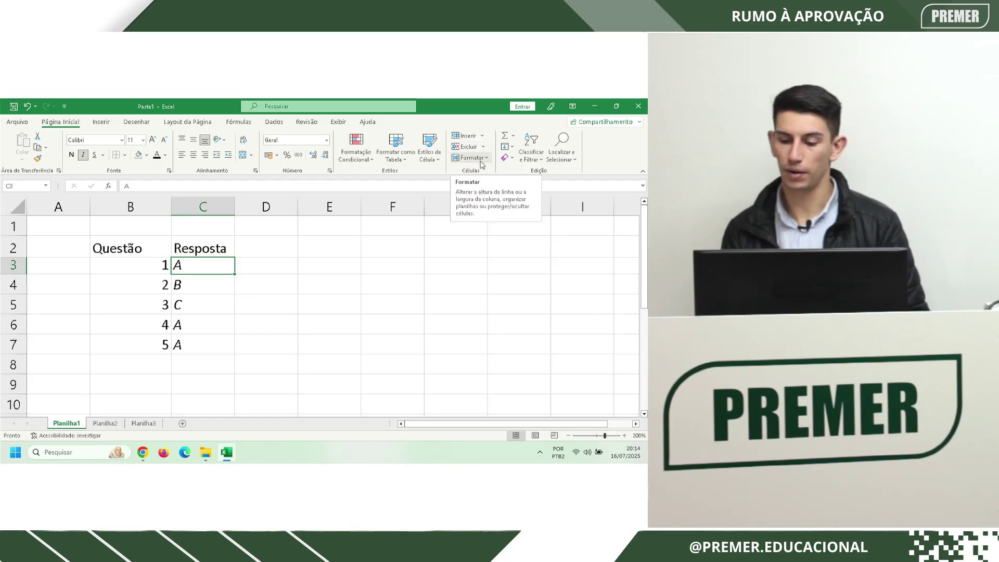
Try the automatic SOMA function in cell C3 and cancel the formula
{"action": "left_click", "coordinate": [513, 136]}
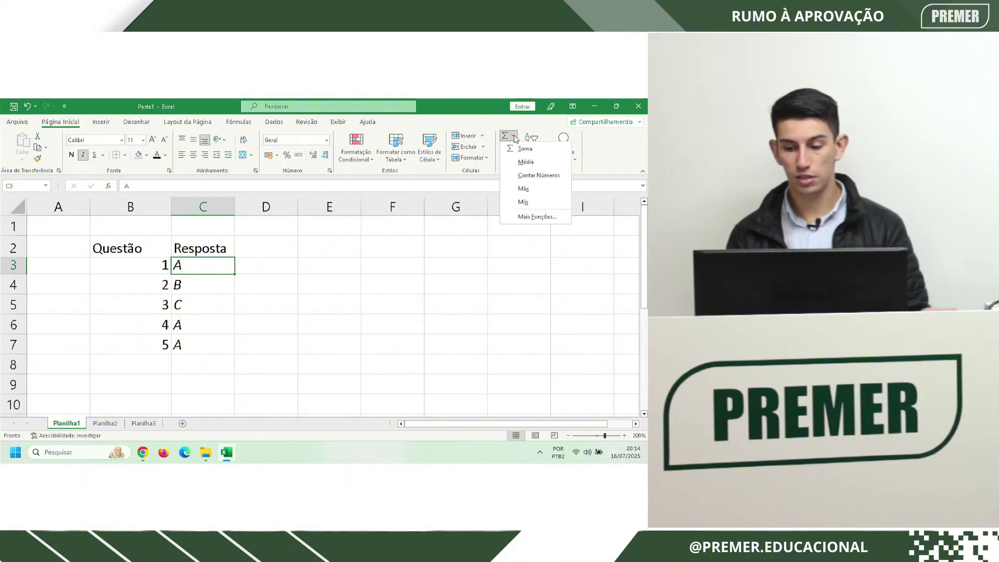
{"action": "left_click", "coordinate": [524, 149]}
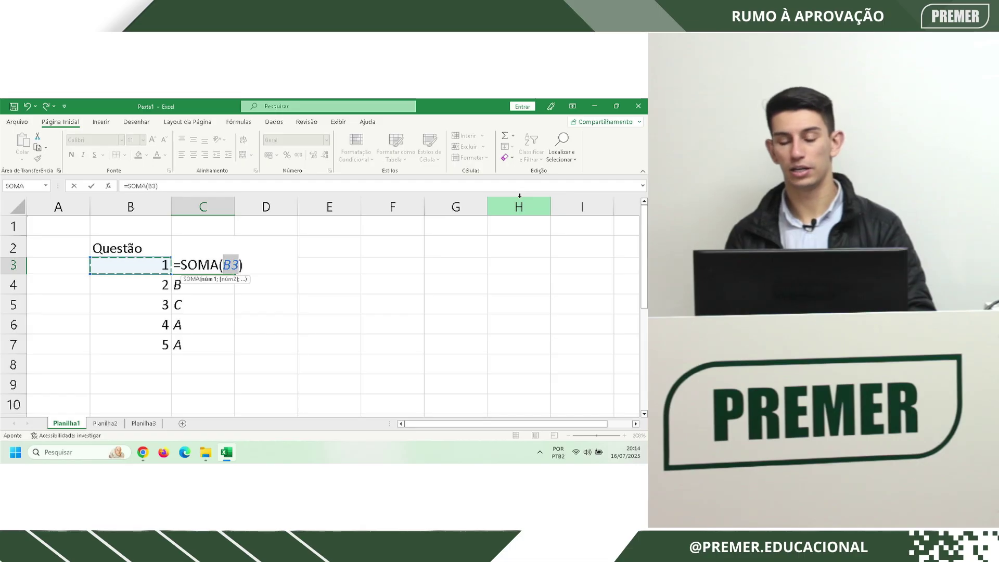
{"action": "key", "text": "Escape"}
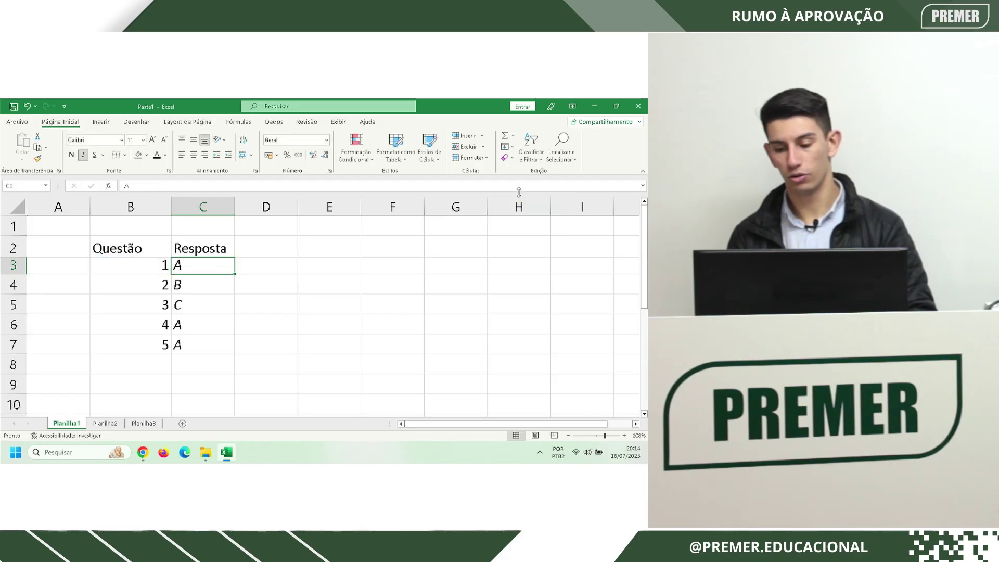
Browse the recently used functions available for cell C3 and close the function list without inserting one
{"action": "left_click", "coordinate": [515, 138]}
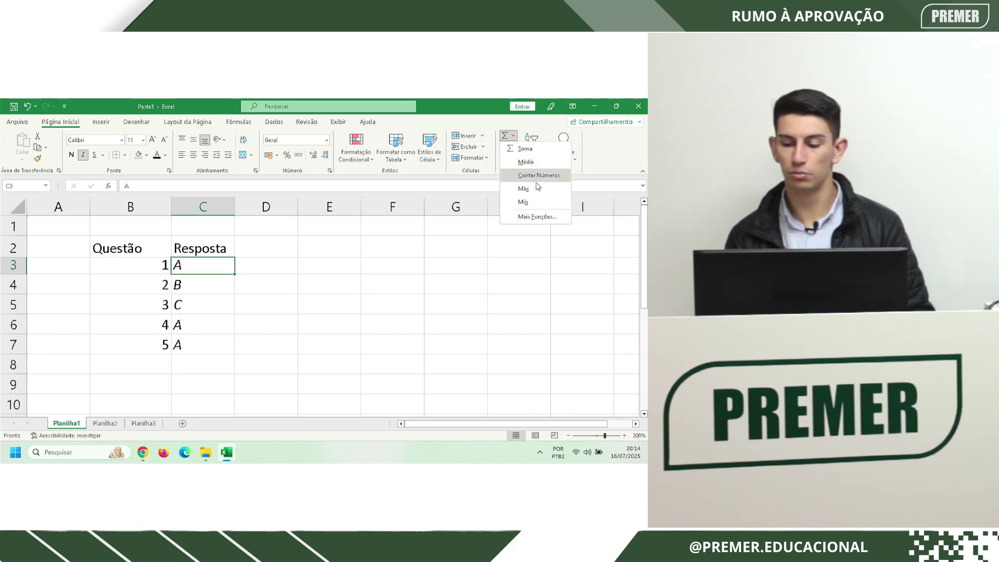
{"action": "left_click", "coordinate": [539, 216]}
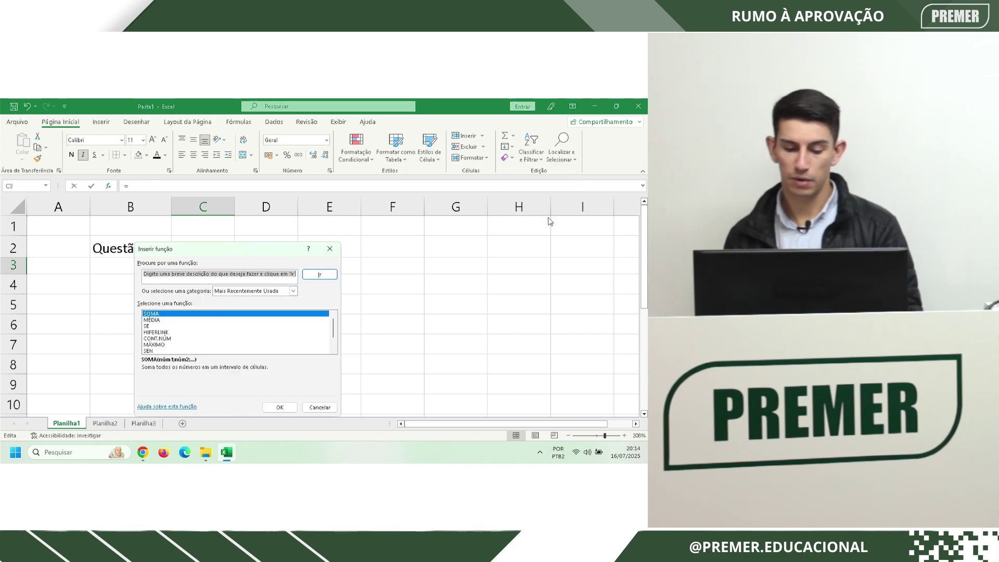
{"action": "left_click_drag", "start_coordinate": [166, 254], "coordinate": [290, 211]}
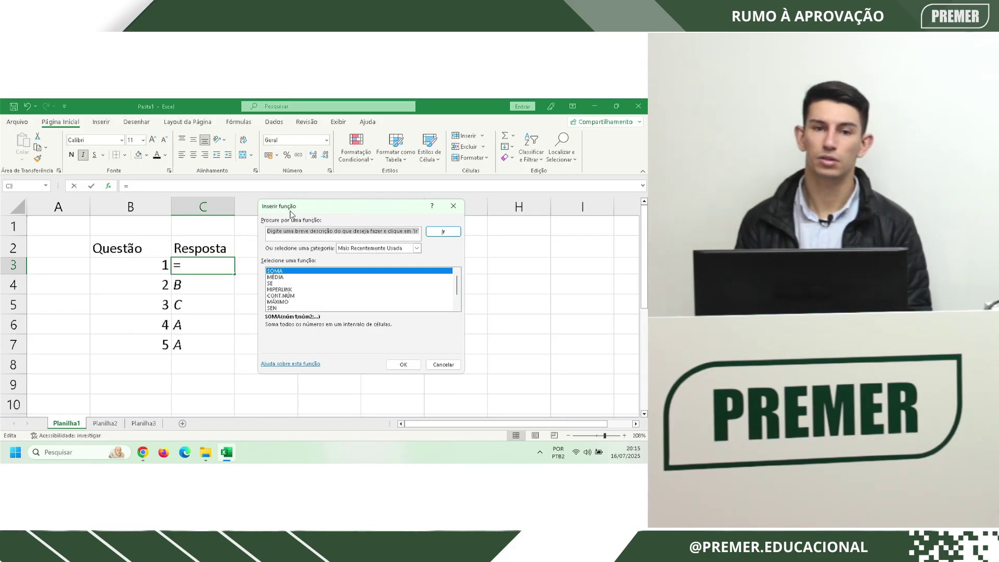
{"action": "scroll", "coordinate": [364, 299], "scroll_direction": "down", "scroll_amount": 1}
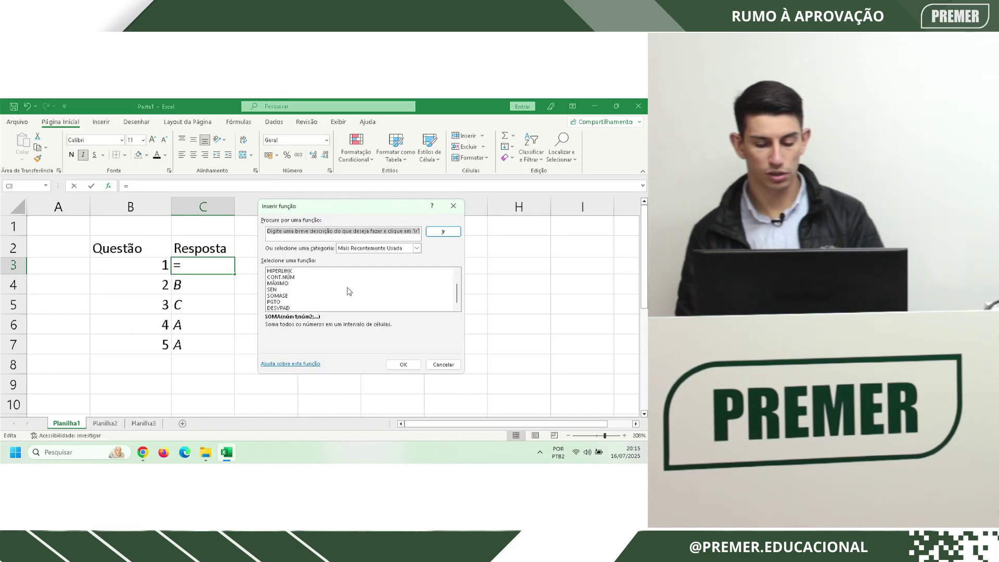
{"action": "left_click", "coordinate": [442, 364]}
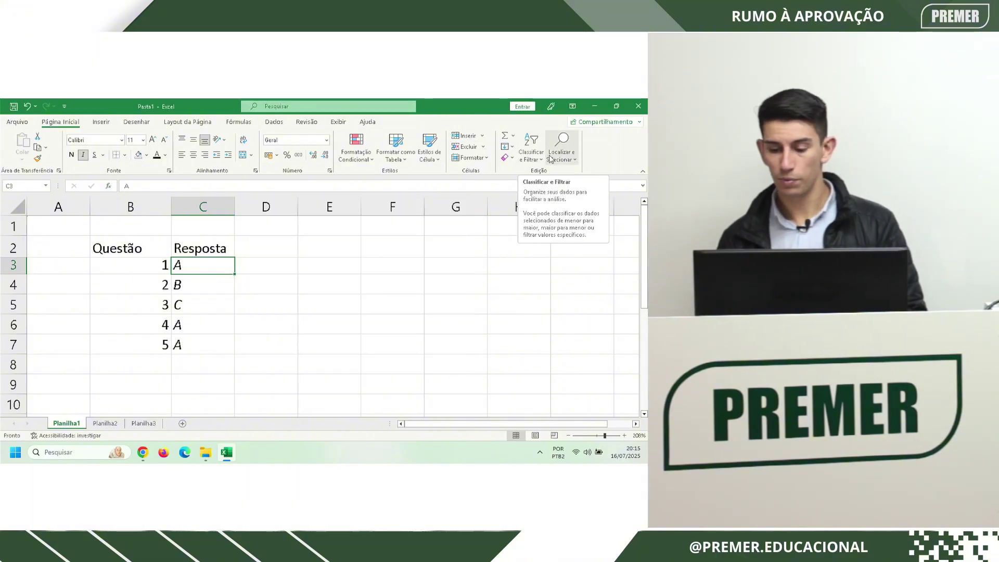
Add filters to the Questão and Resposta headers of the table in row 2
{"action": "left_click", "coordinate": [534, 143]}
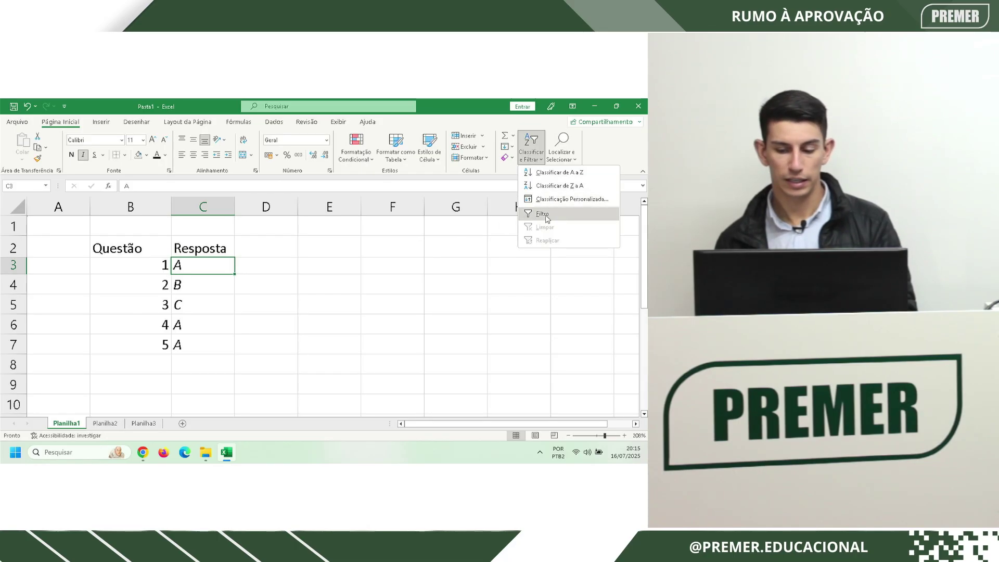
{"action": "left_click", "coordinate": [134, 252]}
{"action": "left_click", "coordinate": [23, 227]}
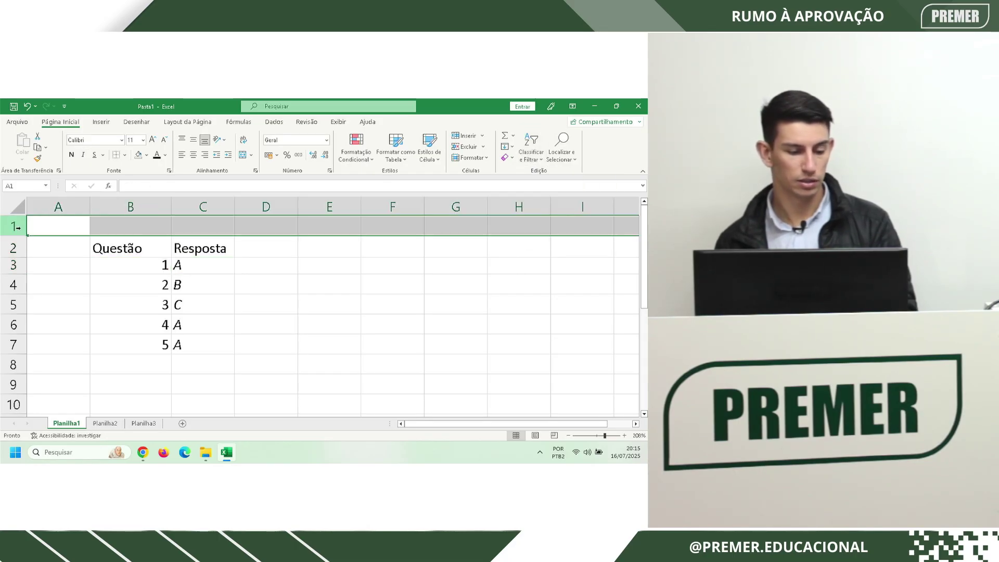
{"action": "left_click", "coordinate": [156, 252]}
{"action": "left_click", "coordinate": [531, 153]}
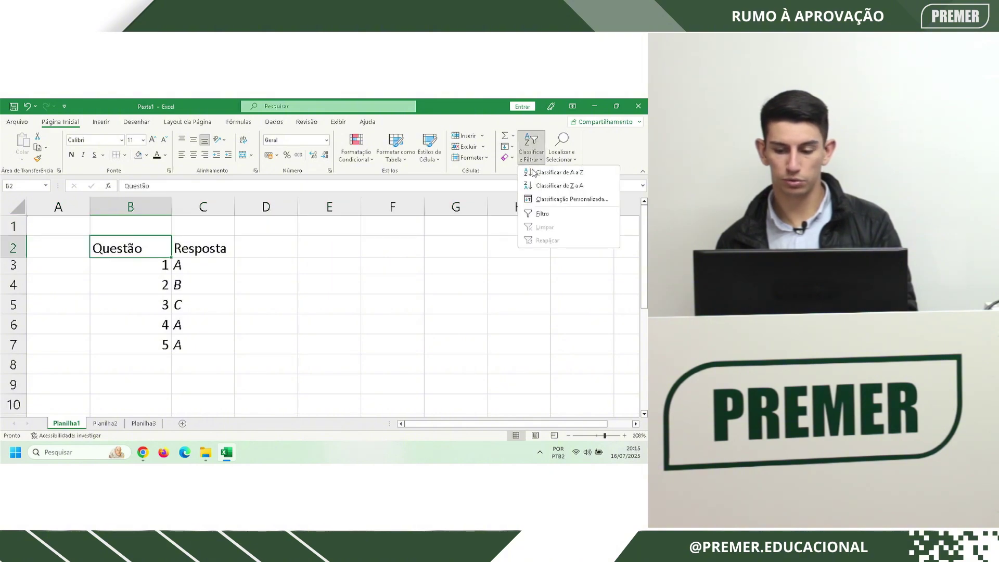
{"action": "left_click", "coordinate": [537, 212]}
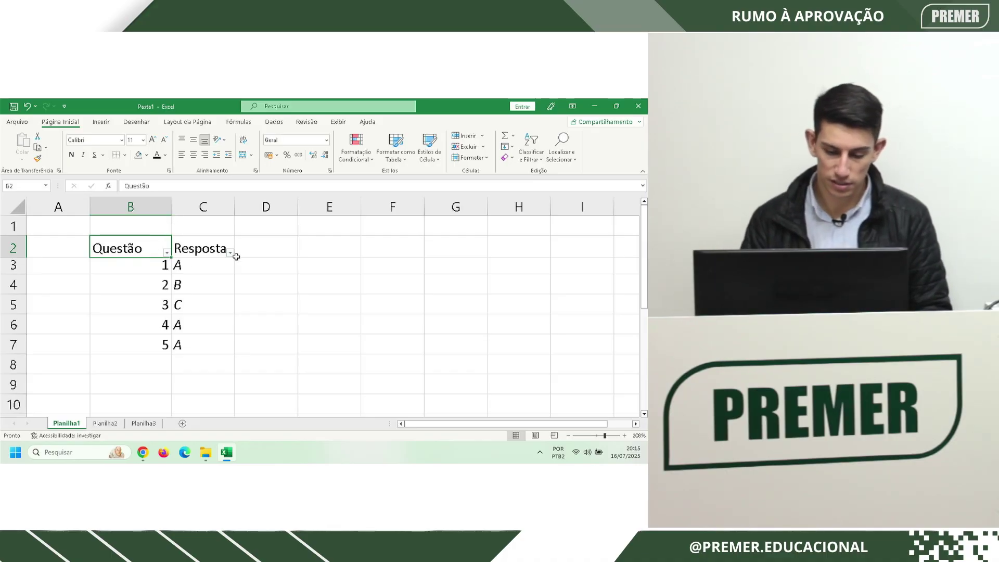
Filter the Questão column to show only questions 2 and 3, and point out the filtered rows
{"action": "left_click", "coordinate": [166, 253]}
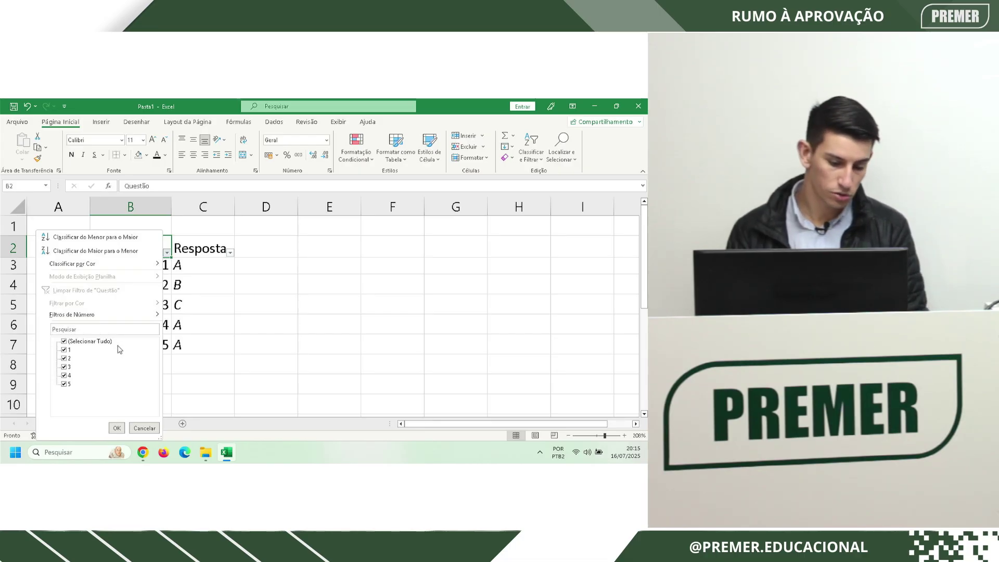
{"action": "left_click", "coordinate": [64, 350]}
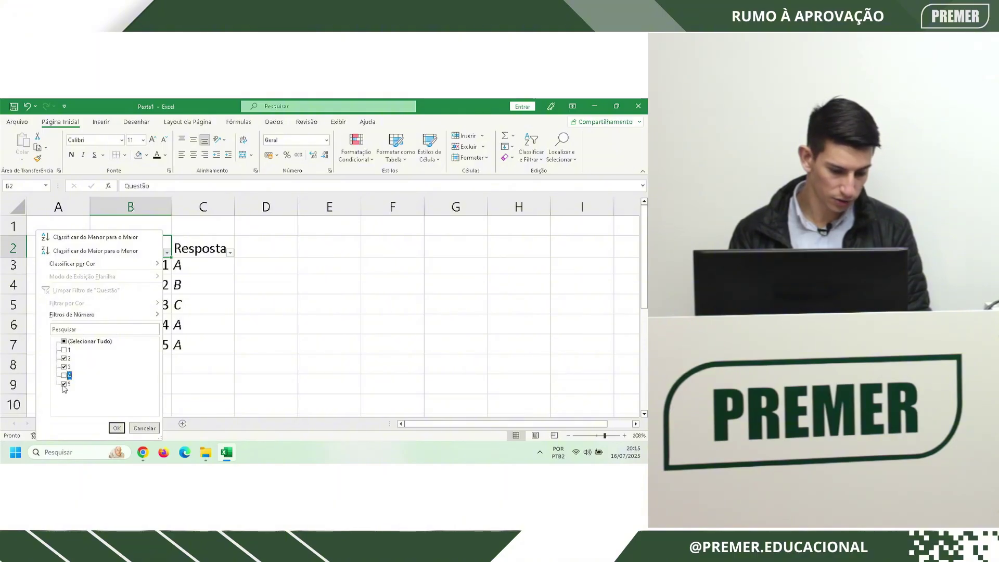
{"action": "left_click", "coordinate": [117, 427]}
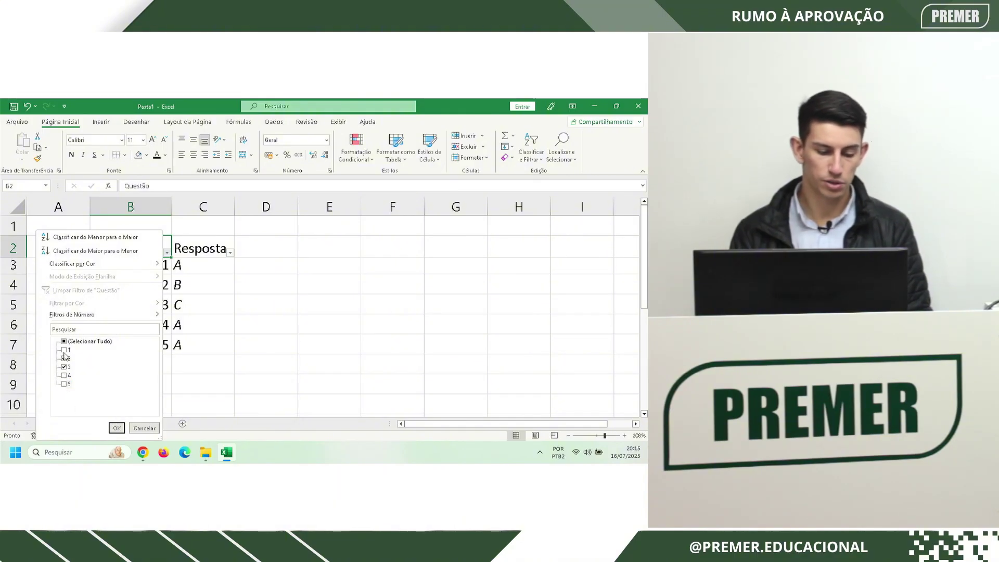
{"action": "left_click", "coordinate": [116, 427]}
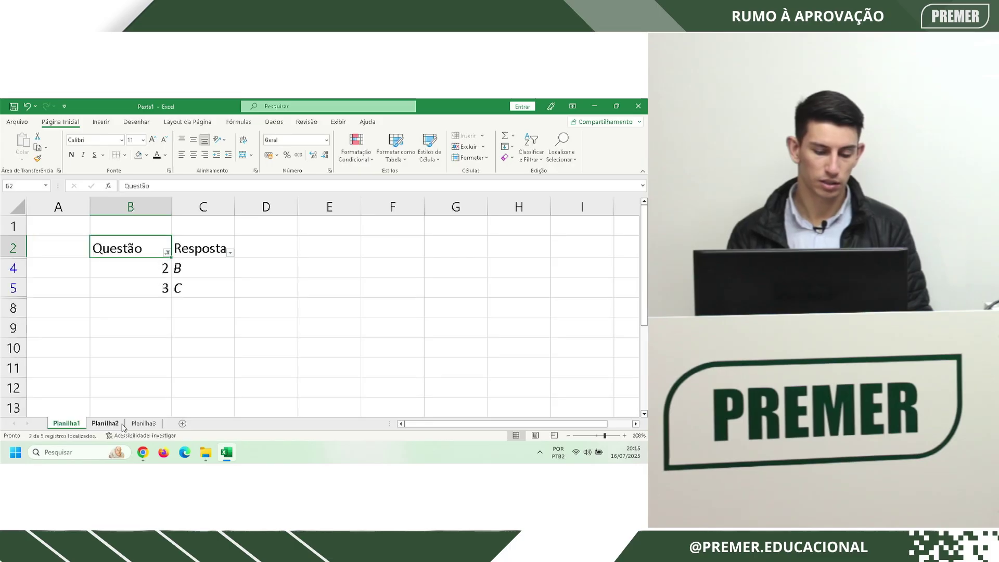
{"action": "left_click", "coordinate": [152, 269]}
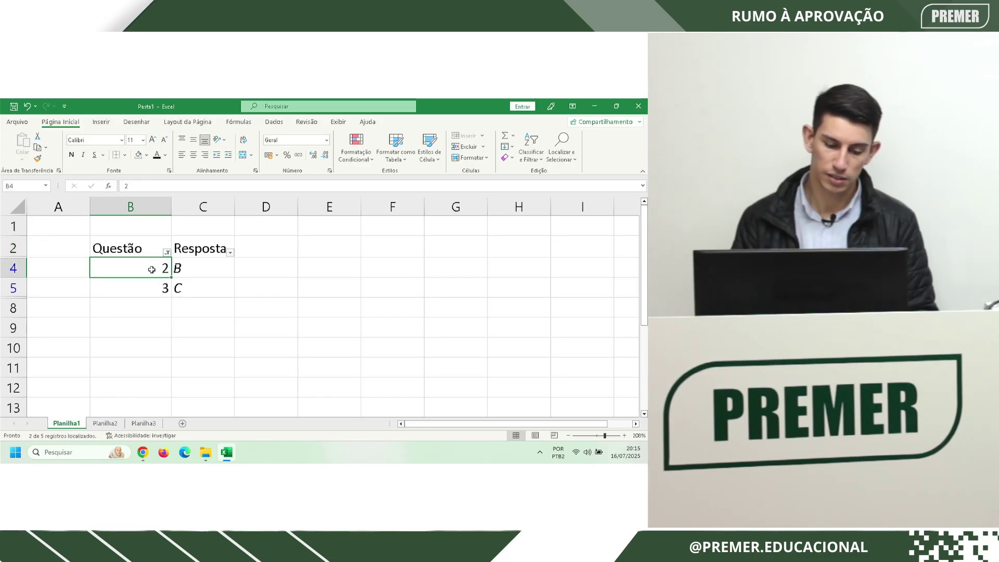
{"action": "left_click", "coordinate": [150, 294]}
{"action": "left_click", "coordinate": [174, 335]}
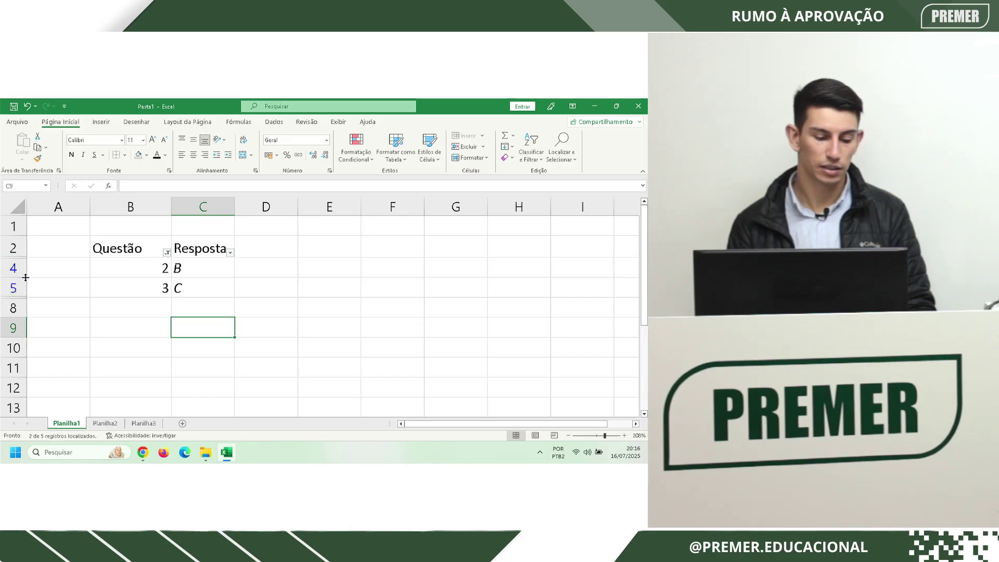
Change the Questão filter to show only questions 2 and 5
{"action": "left_click", "coordinate": [167, 252]}
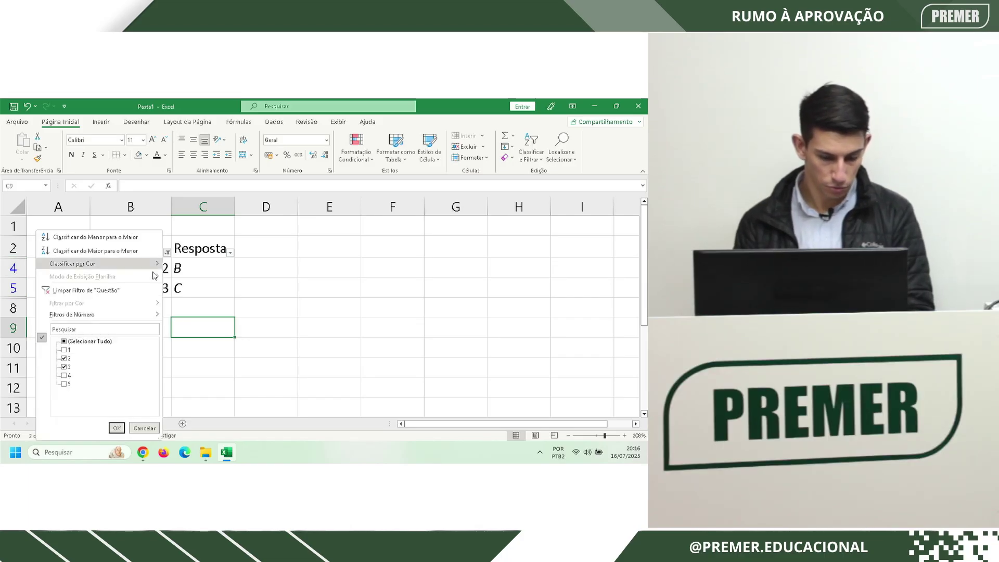
{"action": "left_click", "coordinate": [64, 366]}
{"action": "left_click", "coordinate": [64, 384]}
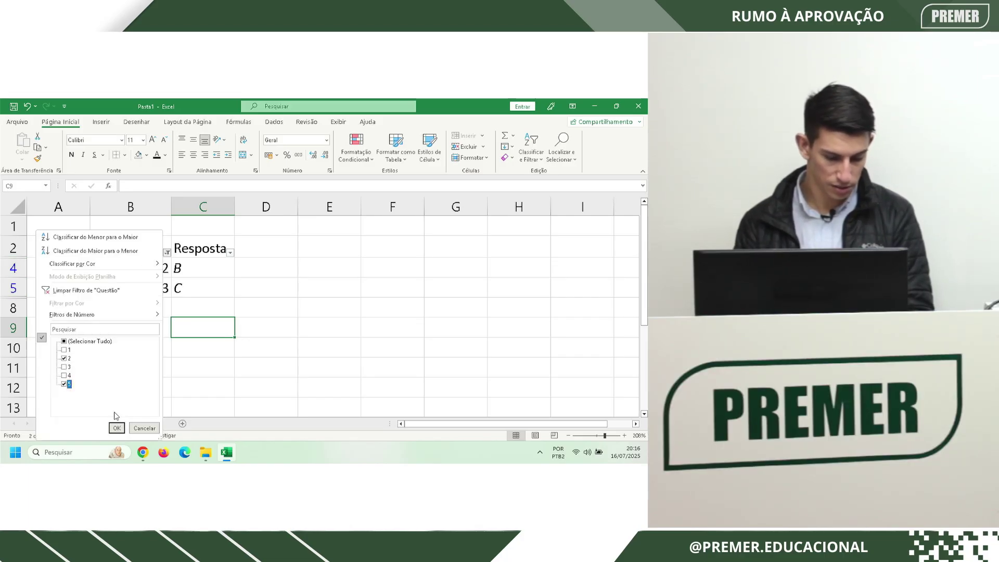
{"action": "left_click", "coordinate": [117, 427]}
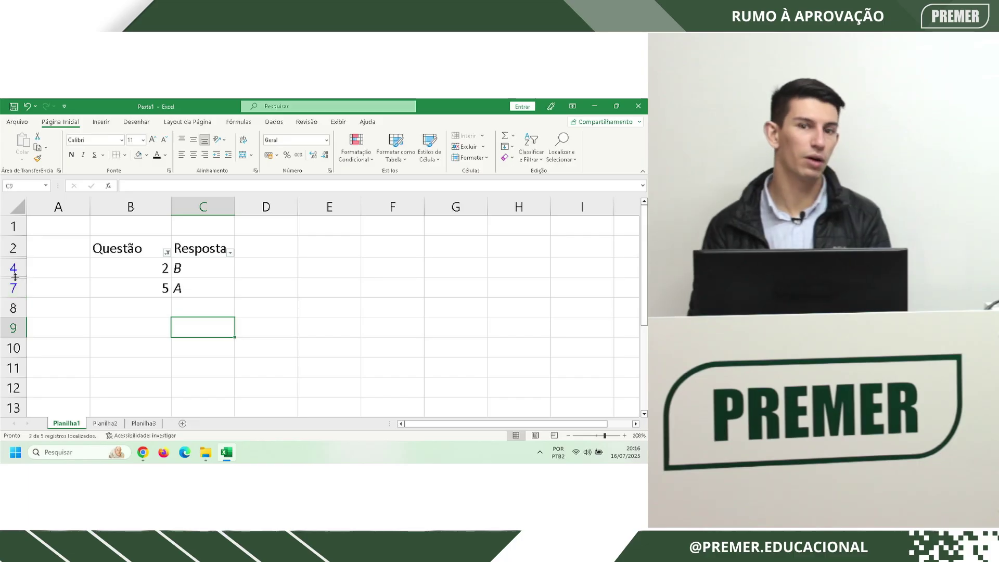
Examine the row numbering around the filtered table by selecting rows 1, 2, 4, 7, 8 and 9 one after another
{"action": "left_click", "coordinate": [13, 227]}
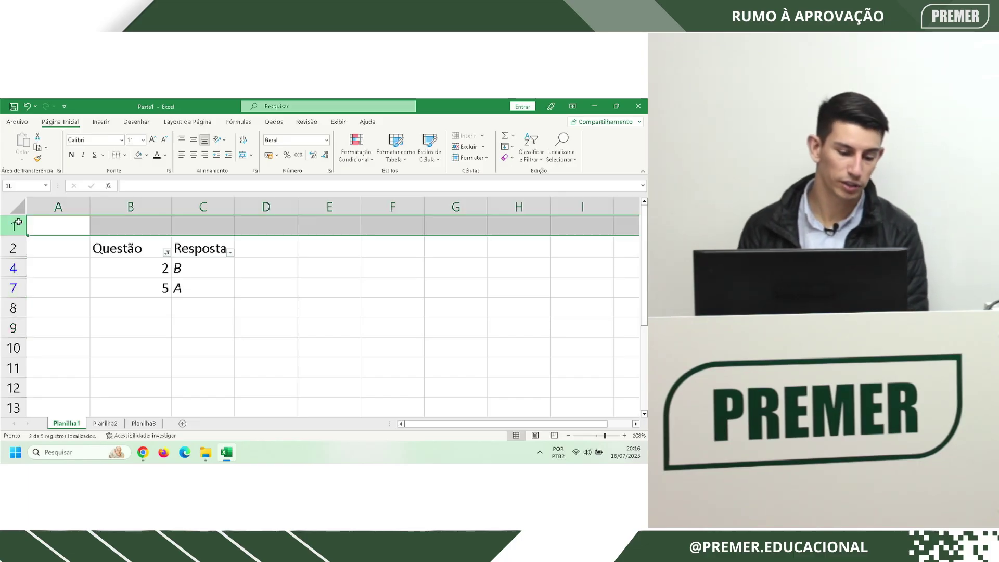
{"action": "left_click", "coordinate": [13, 248]}
{"action": "left_click", "coordinate": [14, 267]}
{"action": "left_click", "coordinate": [13, 287]}
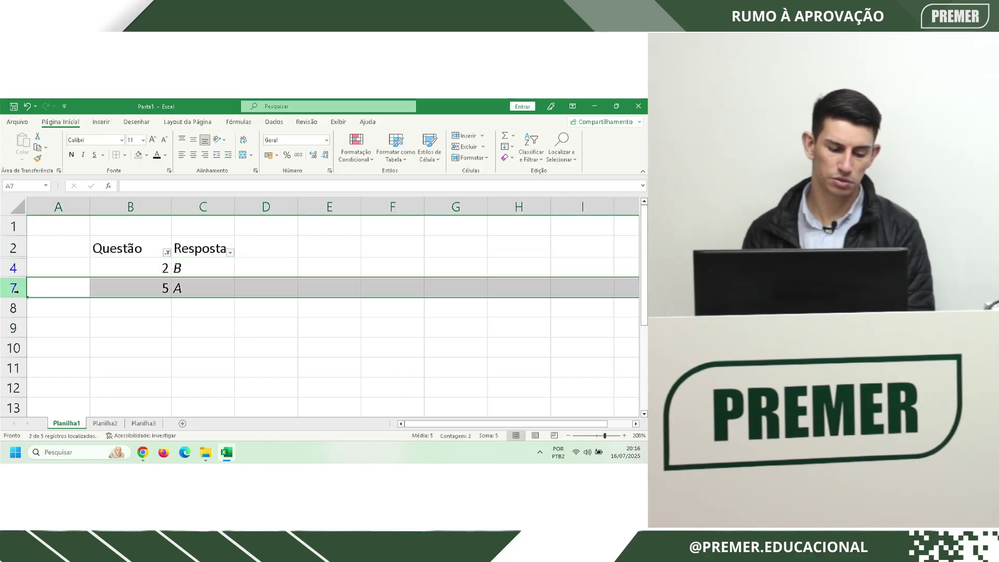
{"action": "left_click", "coordinate": [13, 308]}
{"action": "left_click", "coordinate": [14, 328]}
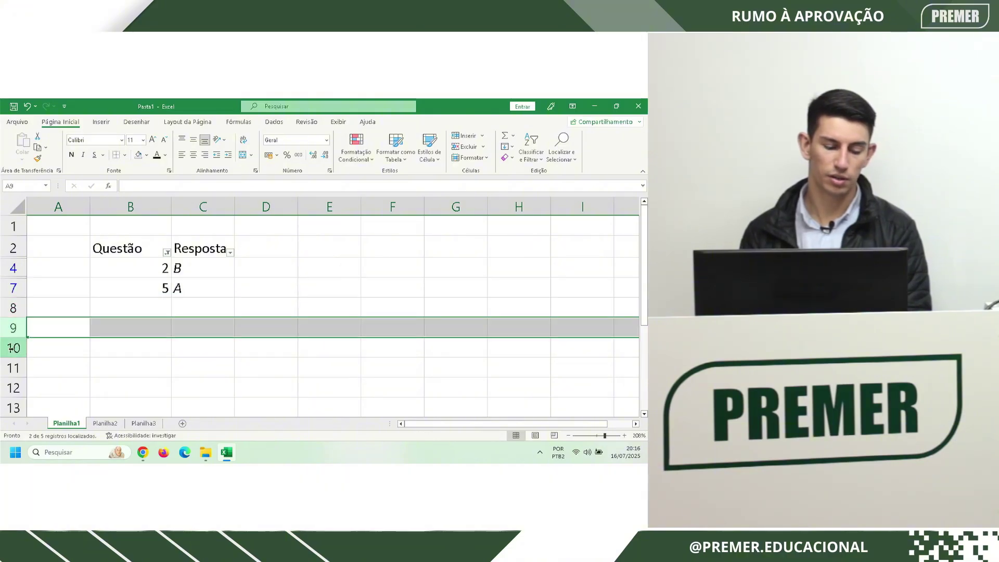
{"action": "left_click", "coordinate": [44, 333]}
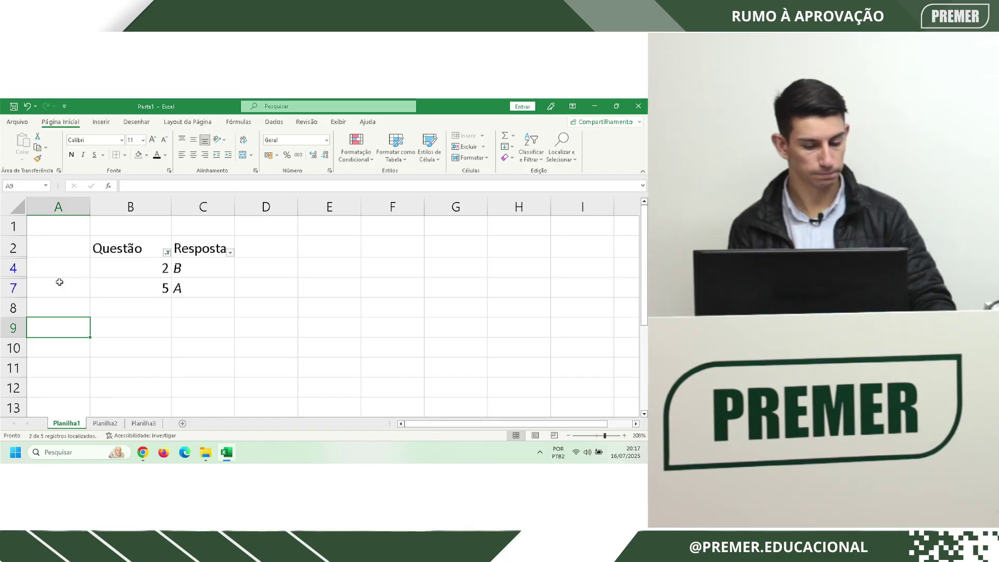
Switch to the presentation to show the Guia Inserir slide, and return to the Excel workbook
{"action": "key", "text": "alt+Tab"}
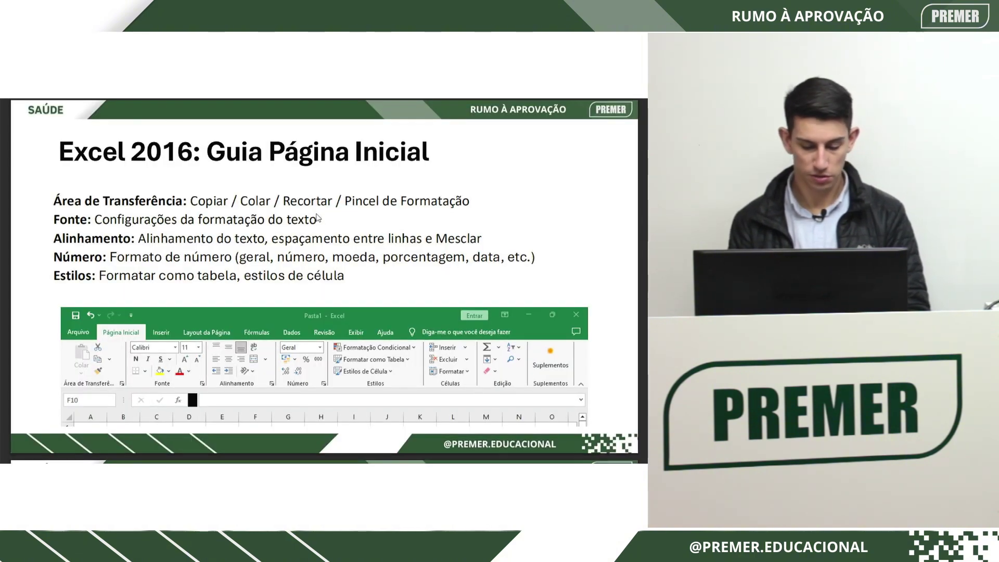
{"action": "key", "text": "Right"}
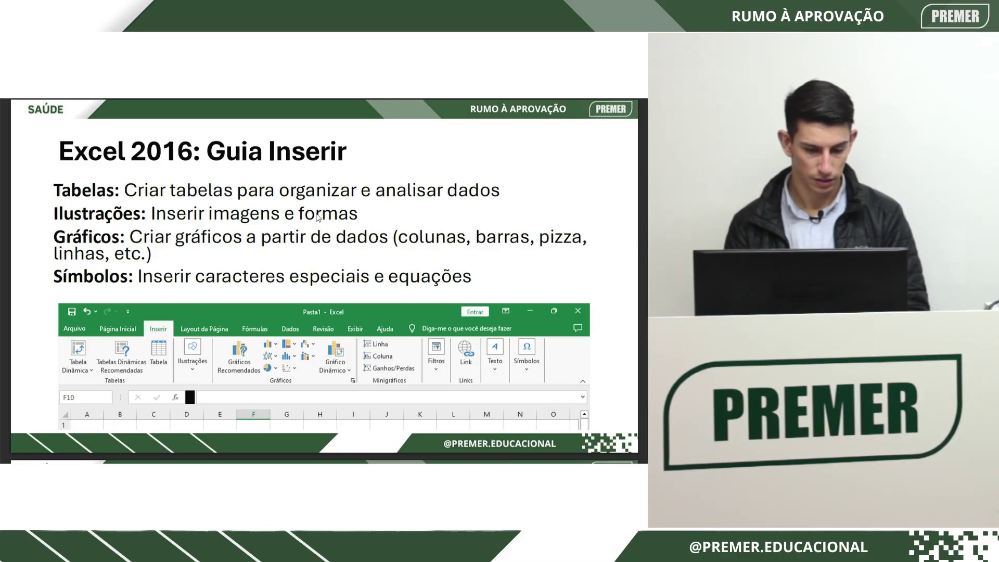
{"action": "key", "text": "alt+Tab"}
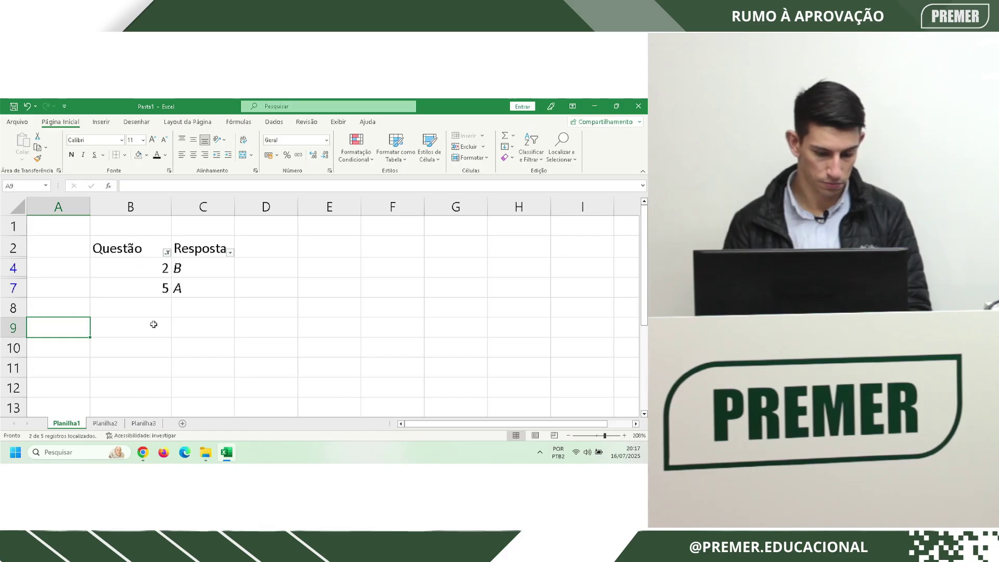
Clear the Questão filter and remove the filters from the table headers
{"action": "left_click", "coordinate": [154, 324]}
{"action": "left_click", "coordinate": [166, 252]}
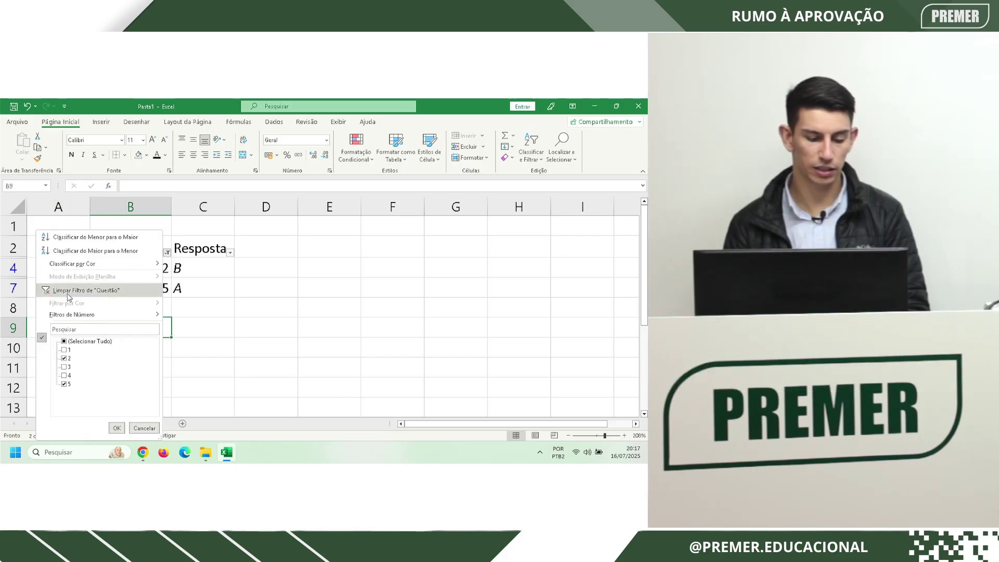
{"action": "left_click", "coordinate": [68, 292]}
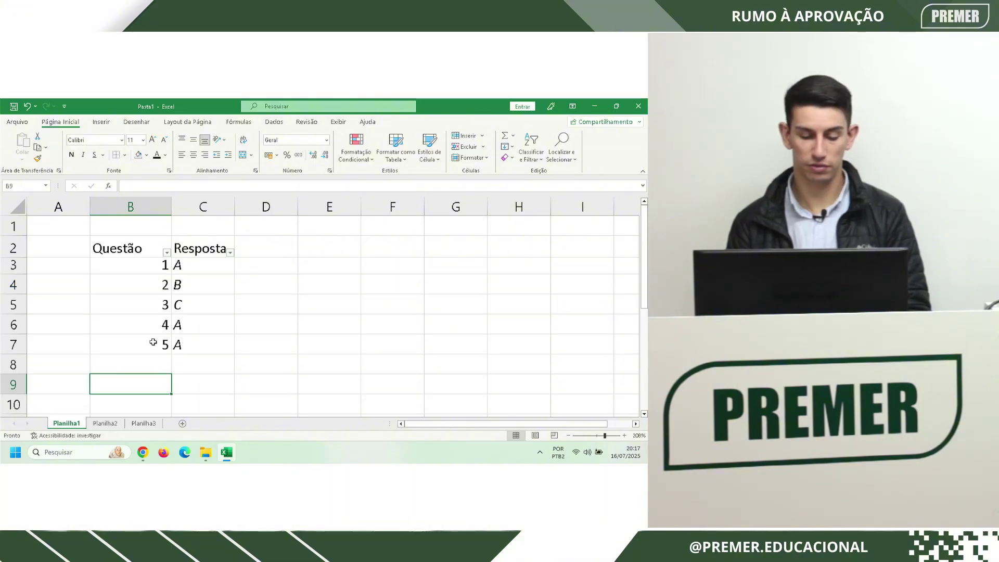
{"action": "left_click", "coordinate": [531, 148]}
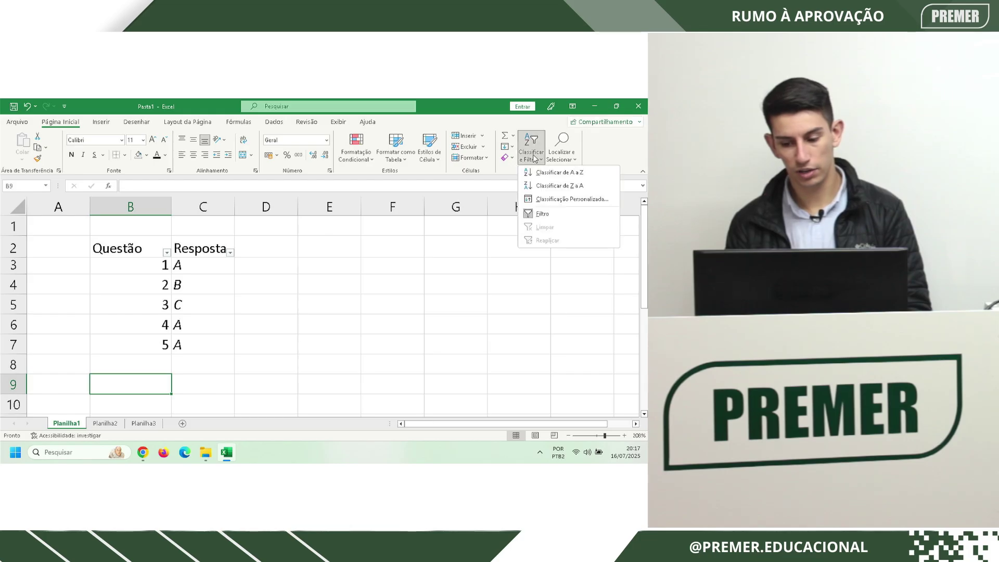
{"action": "left_click", "coordinate": [537, 214]}
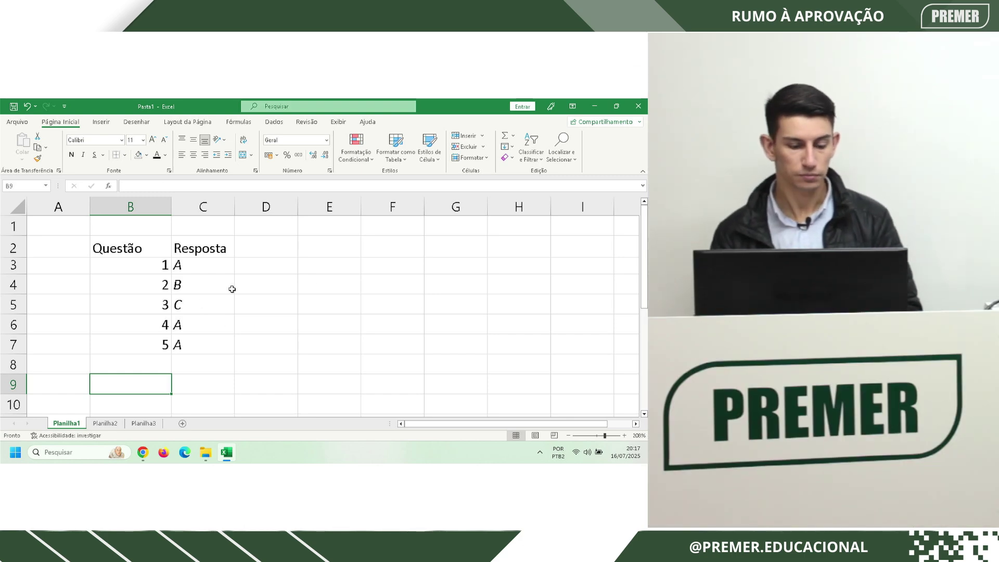
Look at the pivot table source options and the table creation settings without creating a table
{"action": "left_click", "coordinate": [262, 268]}
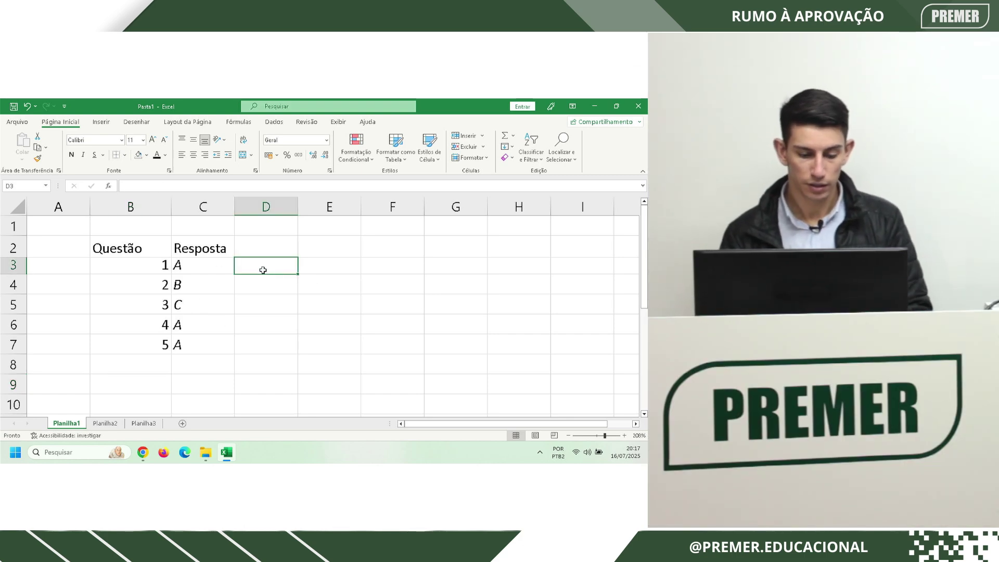
{"action": "left_click", "coordinate": [101, 123]}
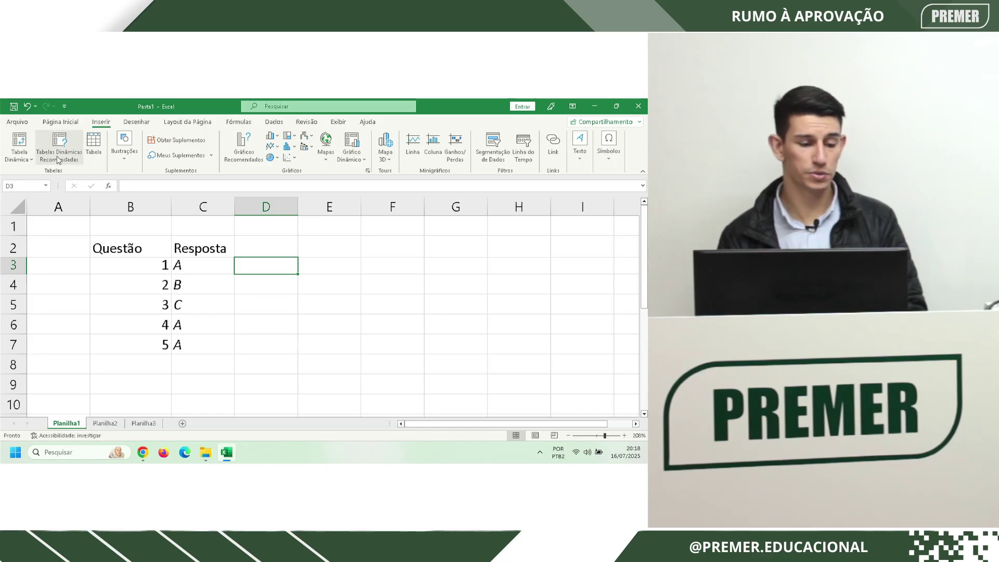
{"action": "left_click", "coordinate": [33, 157]}
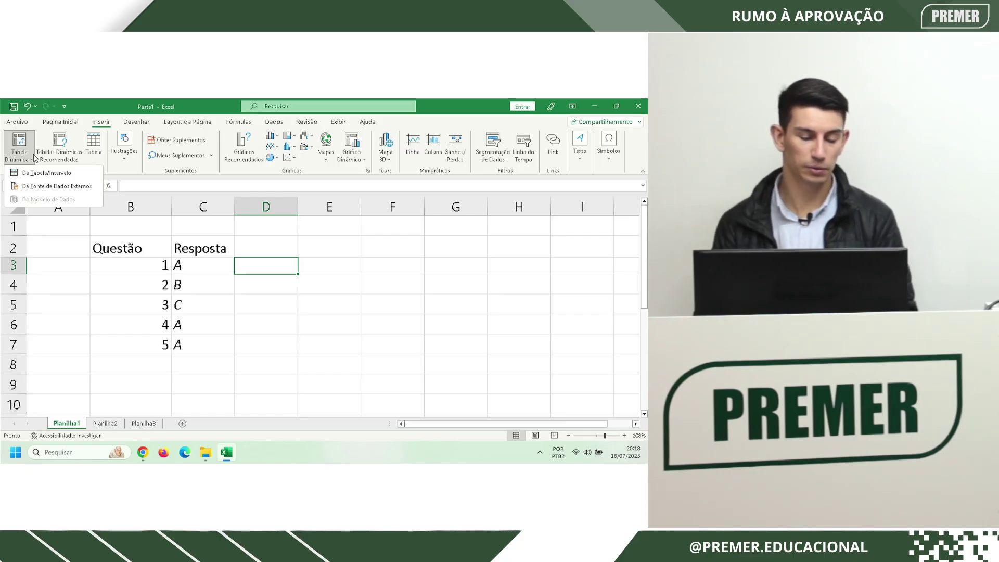
{"action": "left_click", "coordinate": [95, 152]}
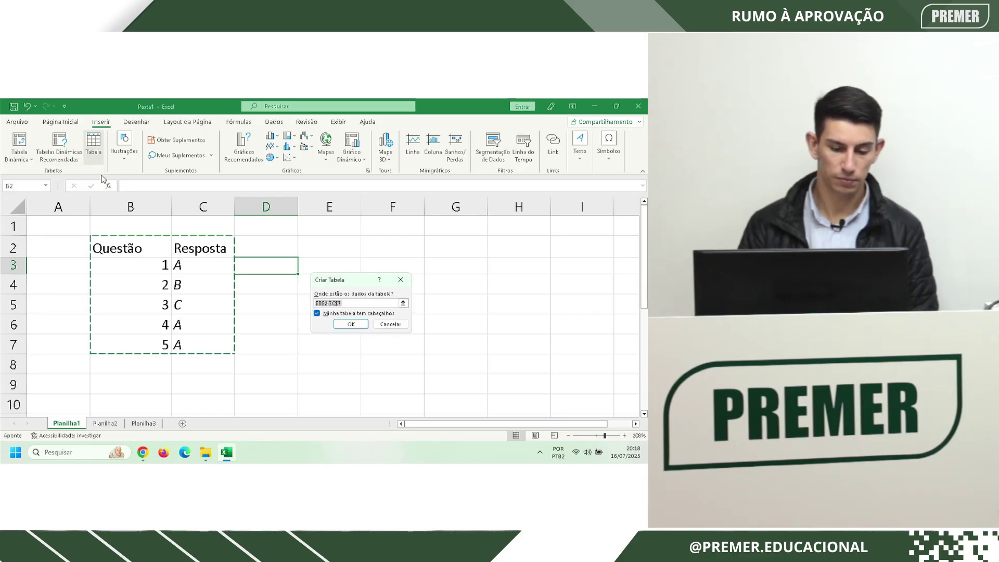
{"action": "left_click", "coordinate": [390, 324]}
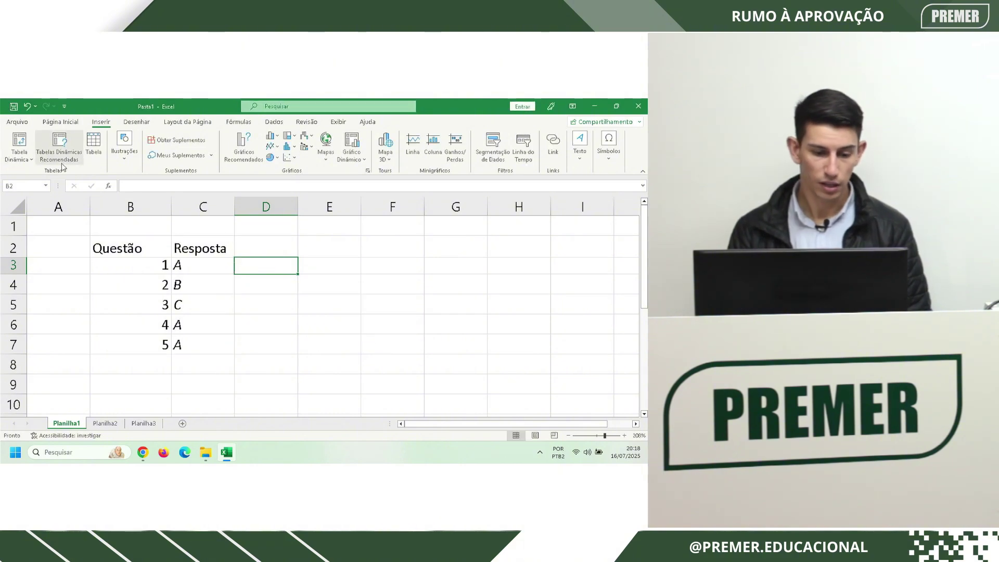
Look through the image, shape and icon illustrations, close the icon library, and show the text insertion options
{"action": "left_click", "coordinate": [124, 148]}
{"action": "left_click", "coordinate": [129, 199]}
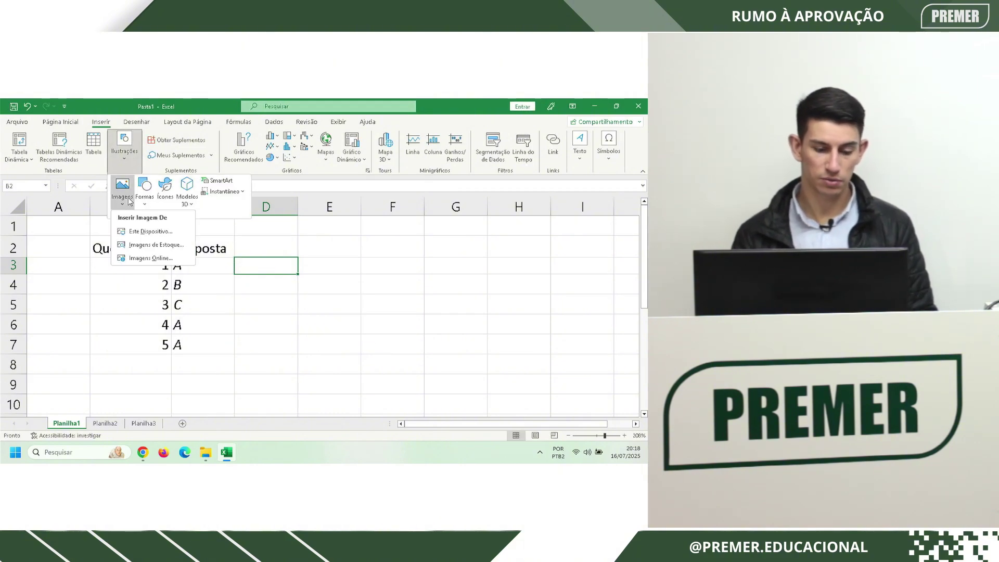
{"action": "left_click", "coordinate": [147, 203]}
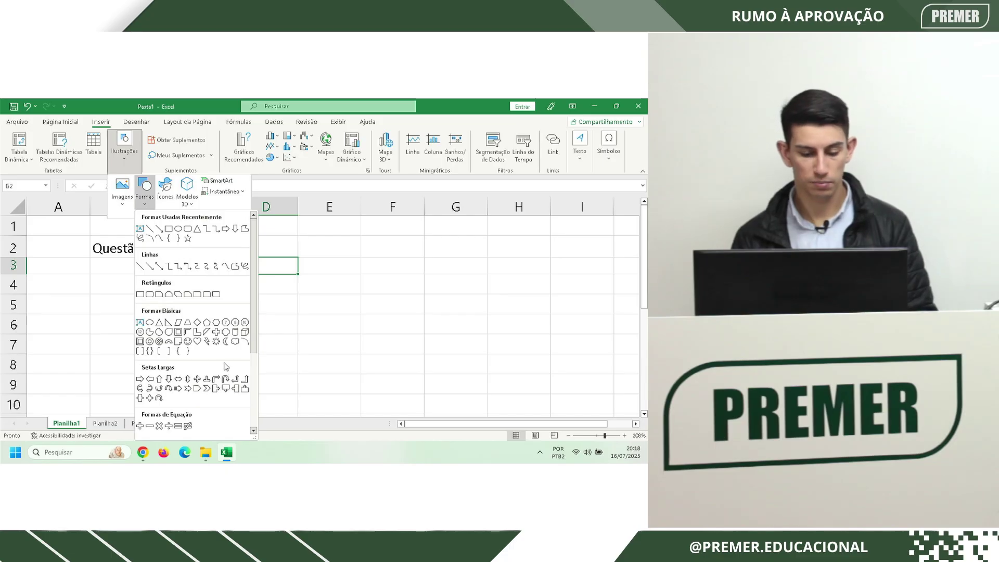
{"action": "left_click", "coordinate": [169, 193]}
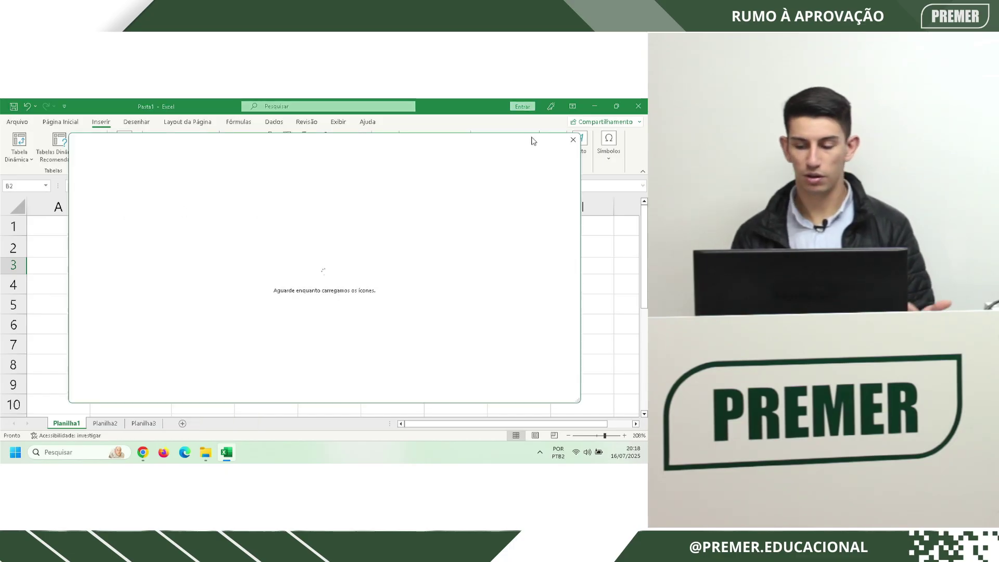
{"action": "left_click", "coordinate": [573, 140]}
{"action": "left_click", "coordinate": [575, 143]}
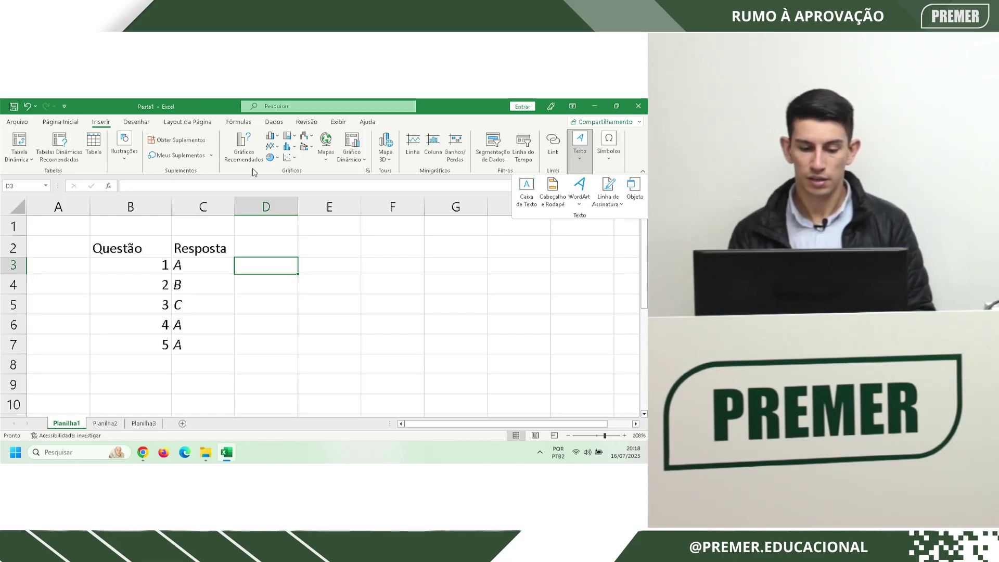
Look through the pie, column and bar chart types without inserting a chart
{"action": "left_click", "coordinate": [335, 172]}
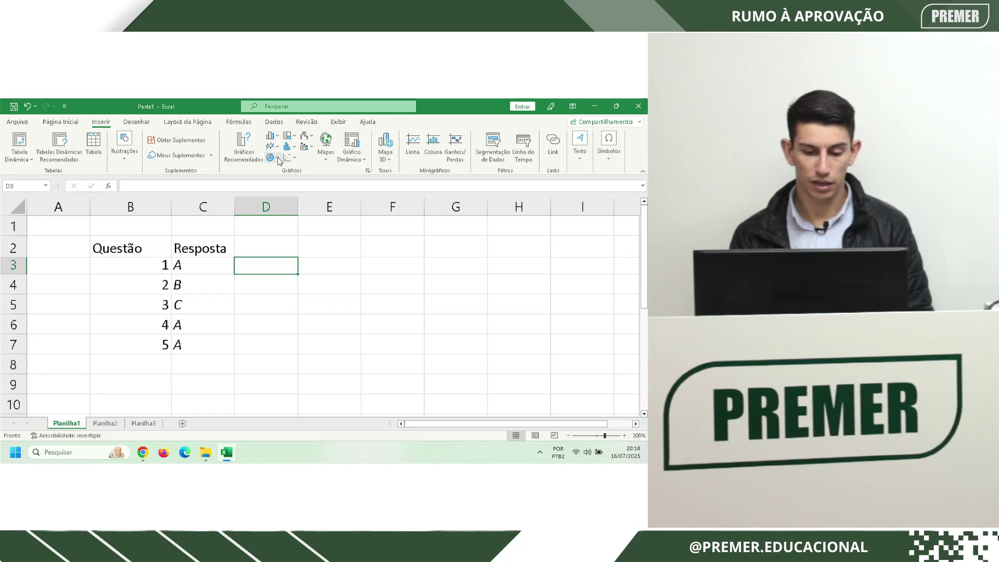
{"action": "left_click", "coordinate": [278, 157]}
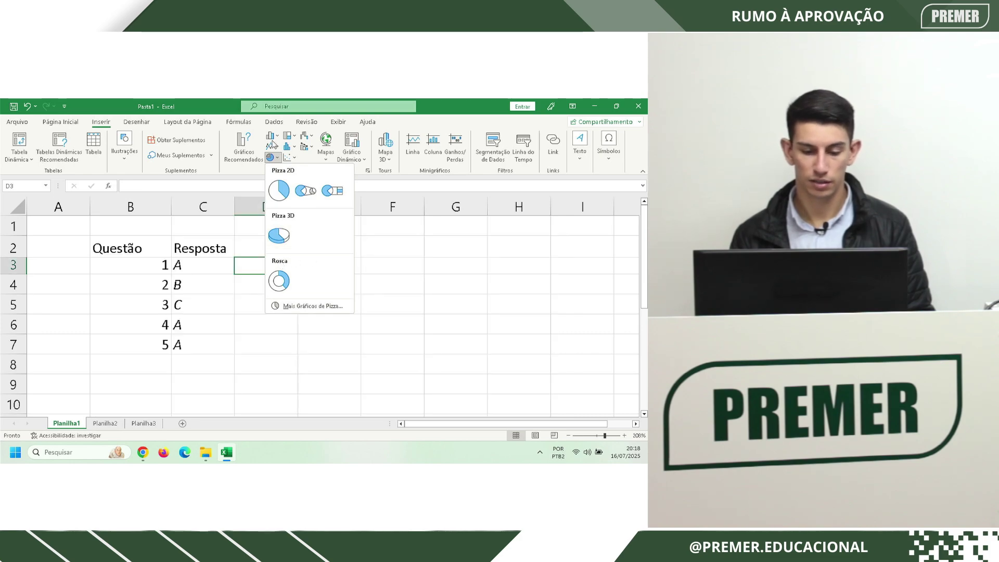
{"action": "left_click", "coordinate": [276, 137]}
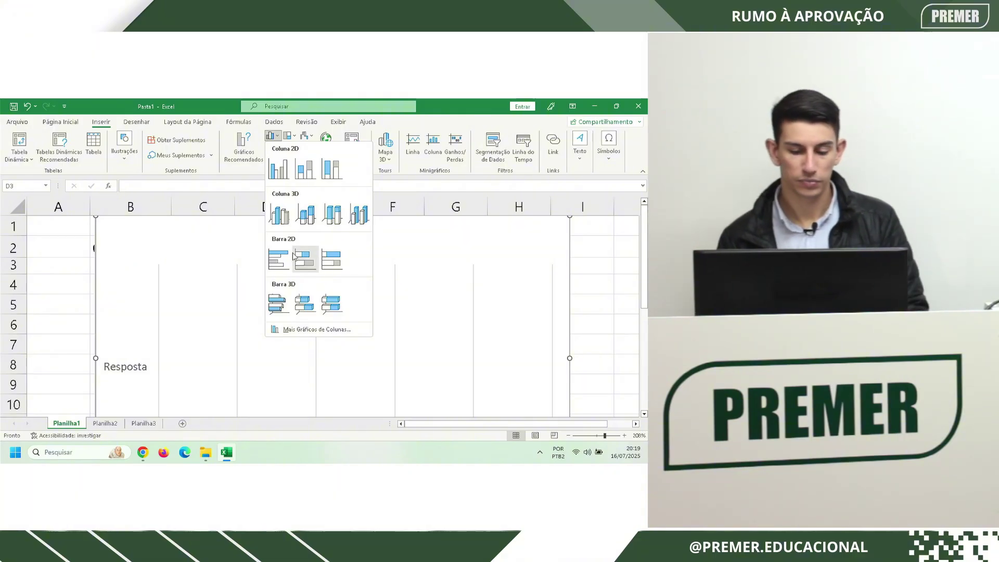
{"action": "left_click", "coordinate": [280, 138]}
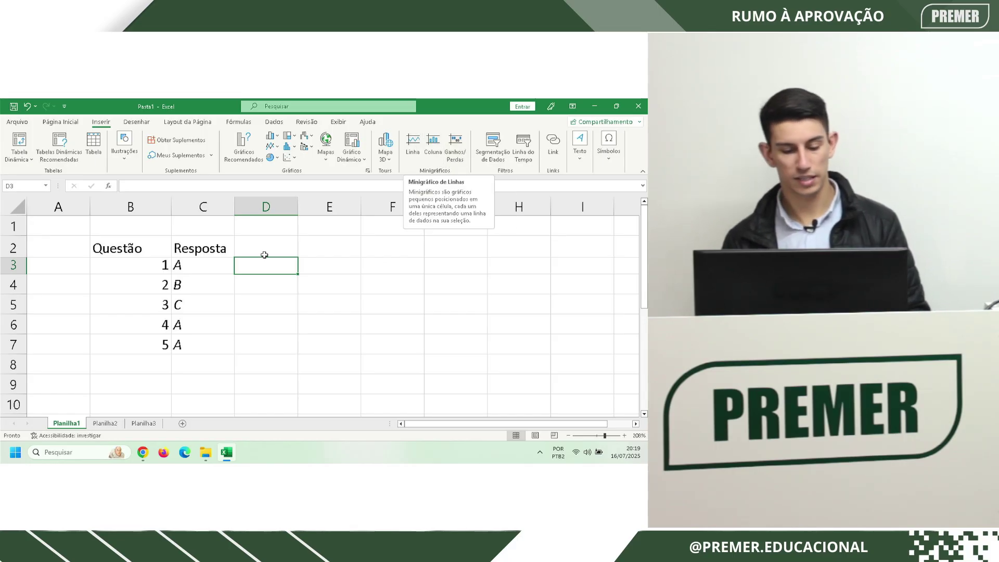
Select cells B3:C7 and look at the existing connections offered for slicers, closing them without choosing one
{"action": "left_click", "coordinate": [142, 263]}
{"action": "left_click_drag", "start_coordinate": [200, 316], "coordinate": [209, 341]}
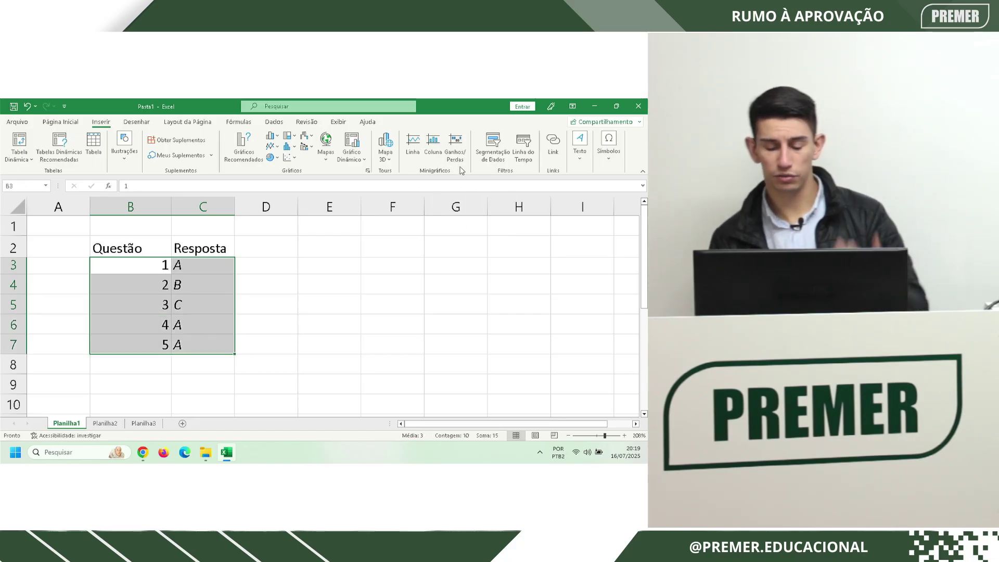
{"action": "left_click", "coordinate": [499, 159]}
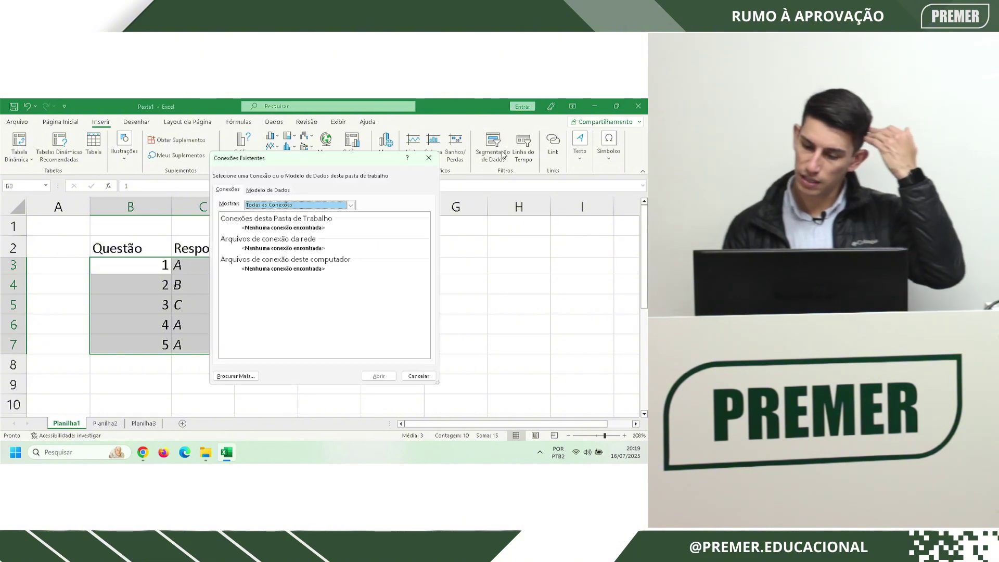
{"action": "left_click", "coordinate": [351, 205]}
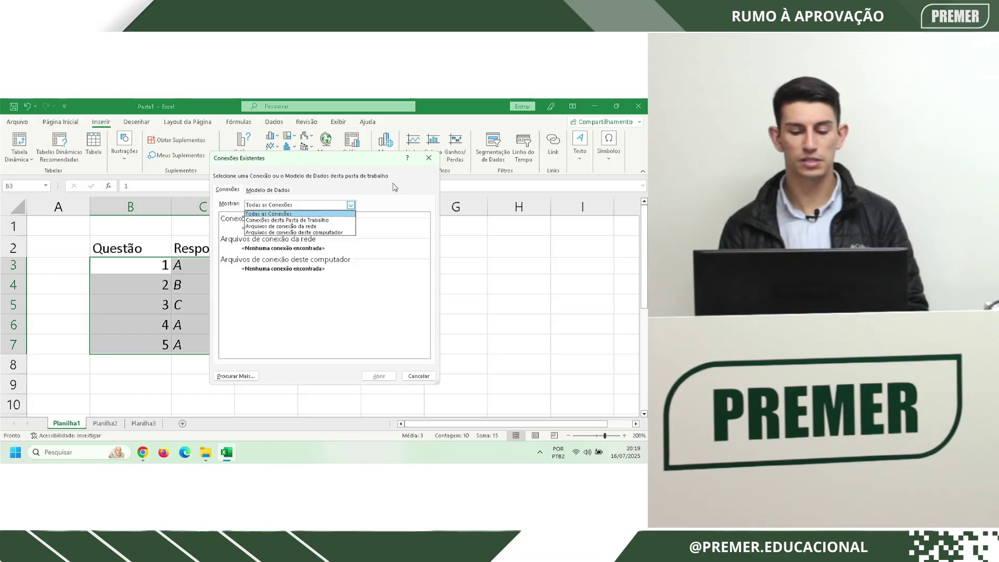
{"action": "left_click", "coordinate": [429, 158]}
{"action": "left_click", "coordinate": [429, 158]}
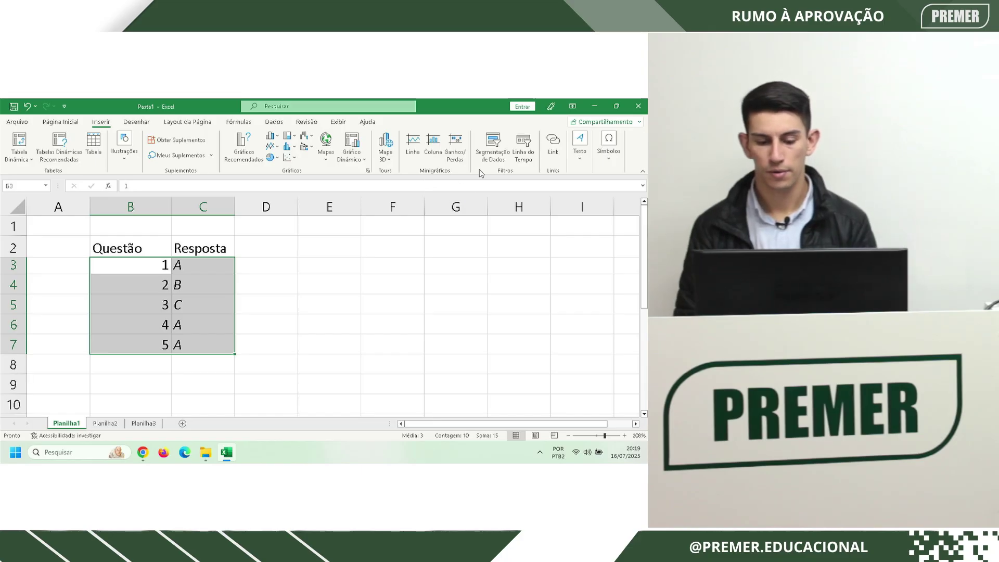
Look at the hyperlink settings without adding a link, and show the text insertion options
{"action": "left_click", "coordinate": [552, 147]}
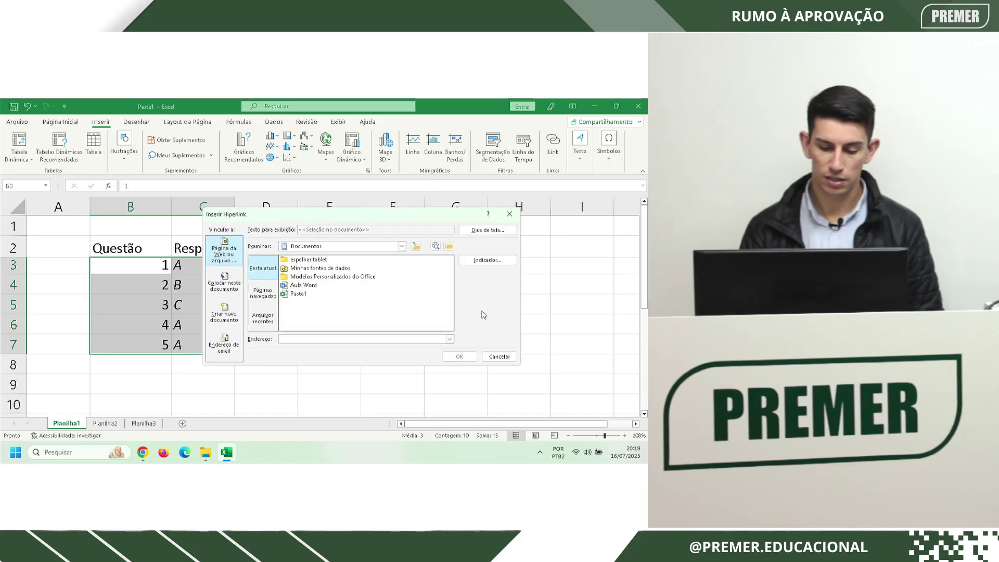
{"action": "left_click", "coordinate": [499, 356]}
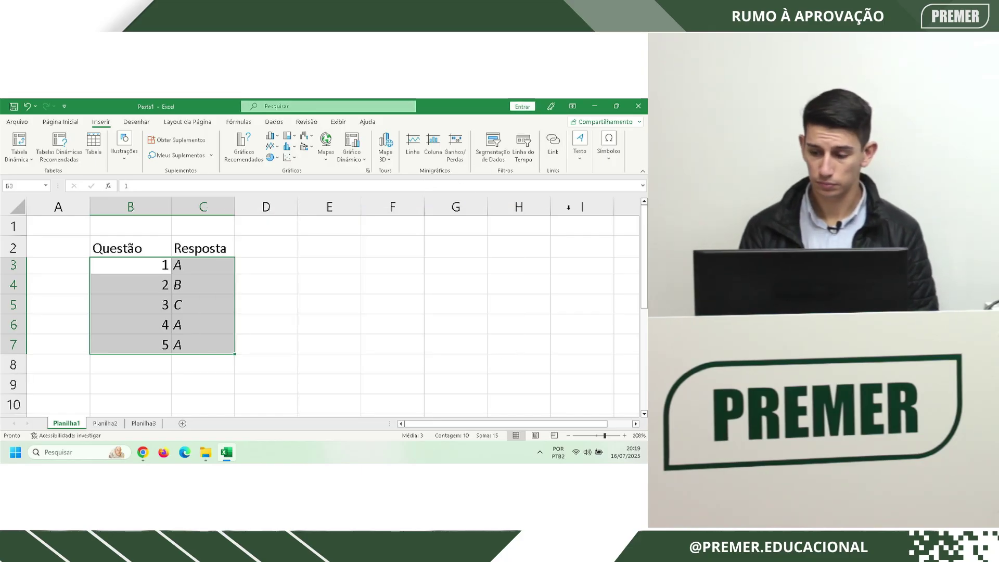
{"action": "left_click", "coordinate": [590, 165]}
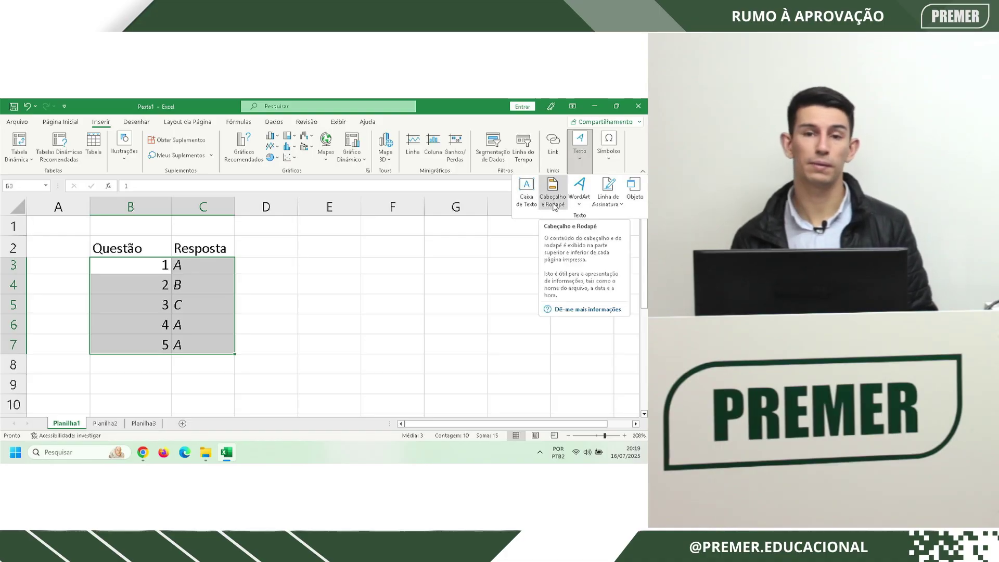
Show the sheet in page layout view and open the first page's header for editing
{"action": "left_click", "coordinate": [538, 425]}
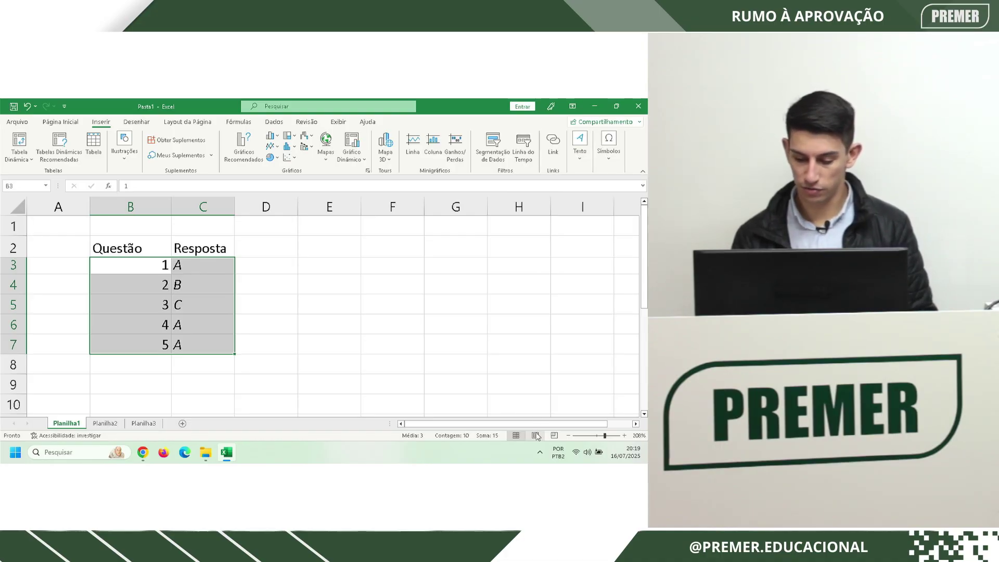
{"action": "left_click", "coordinate": [535, 436]}
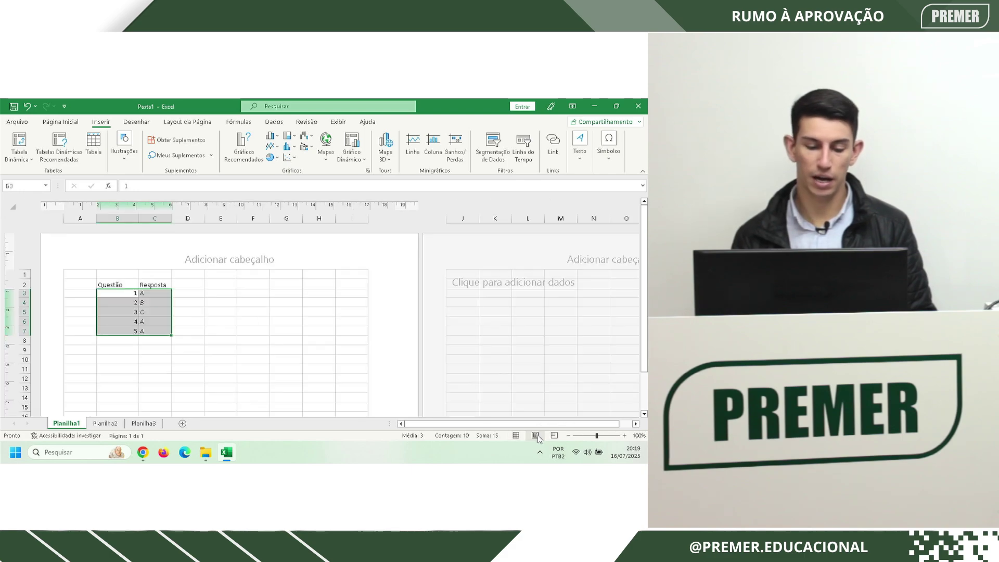
{"action": "left_click", "coordinate": [221, 260]}
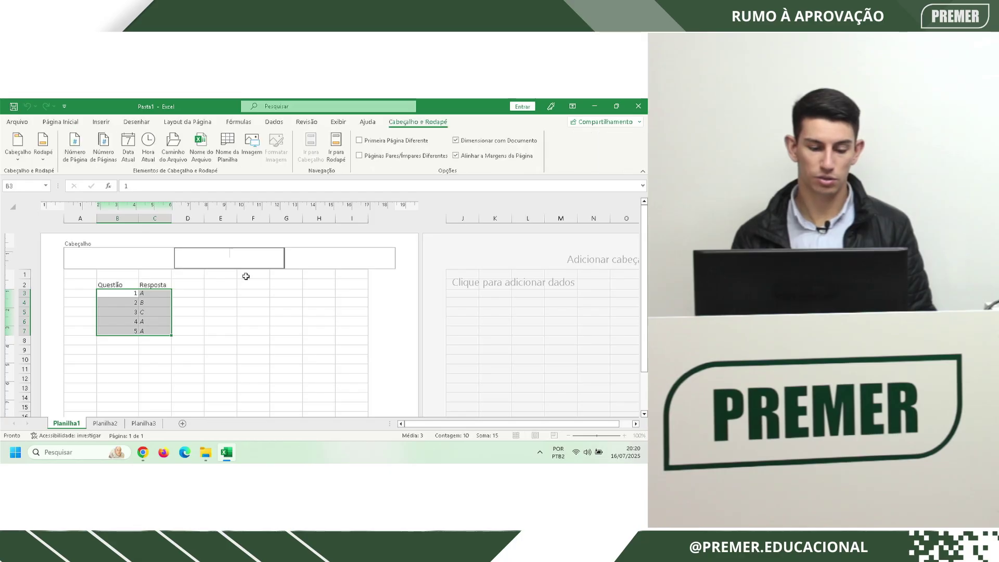
Go through the left, centre and right sections of the first page's header without entering text
{"action": "left_click", "coordinate": [113, 252]}
{"action": "left_click", "coordinate": [215, 258]}
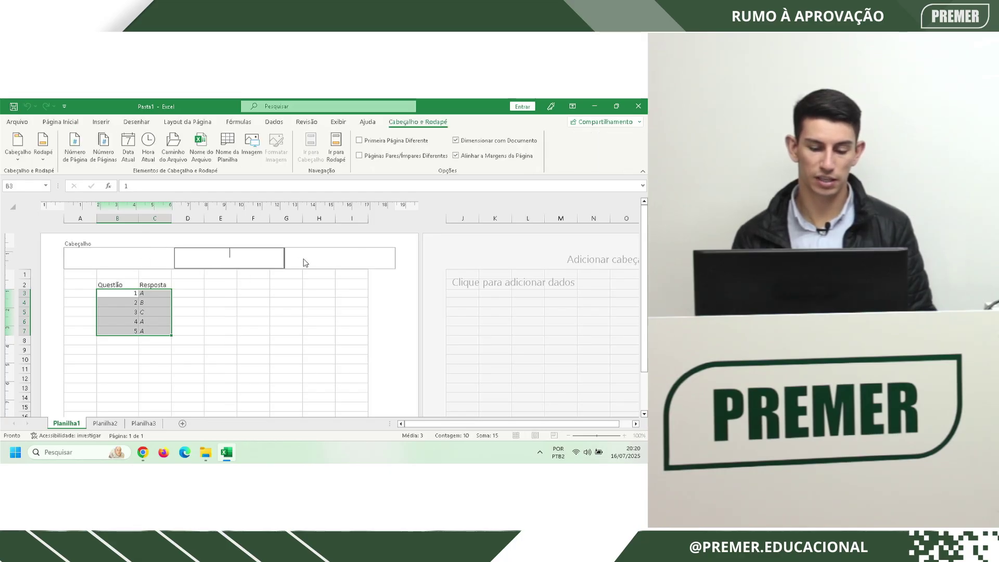
{"action": "left_click", "coordinate": [306, 263]}
{"action": "left_click", "coordinate": [148, 261]}
{"action": "left_click", "coordinate": [216, 259]}
{"action": "left_click", "coordinate": [289, 254]}
{"action": "left_click", "coordinate": [146, 257]}
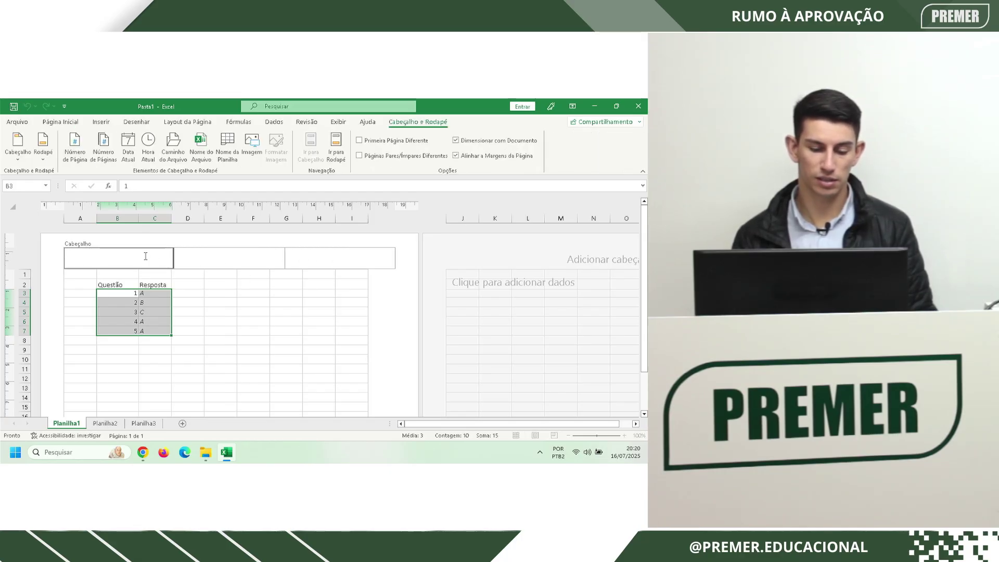
{"action": "left_click", "coordinate": [254, 256]}
{"action": "left_click", "coordinate": [316, 254]}
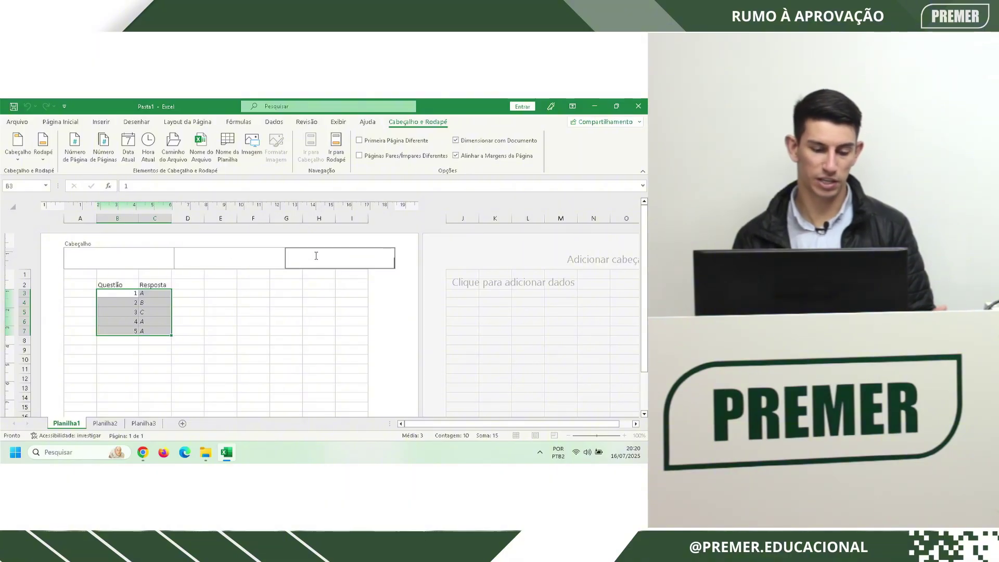
{"action": "left_click", "coordinate": [117, 263]}
{"action": "left_click", "coordinate": [225, 253]}
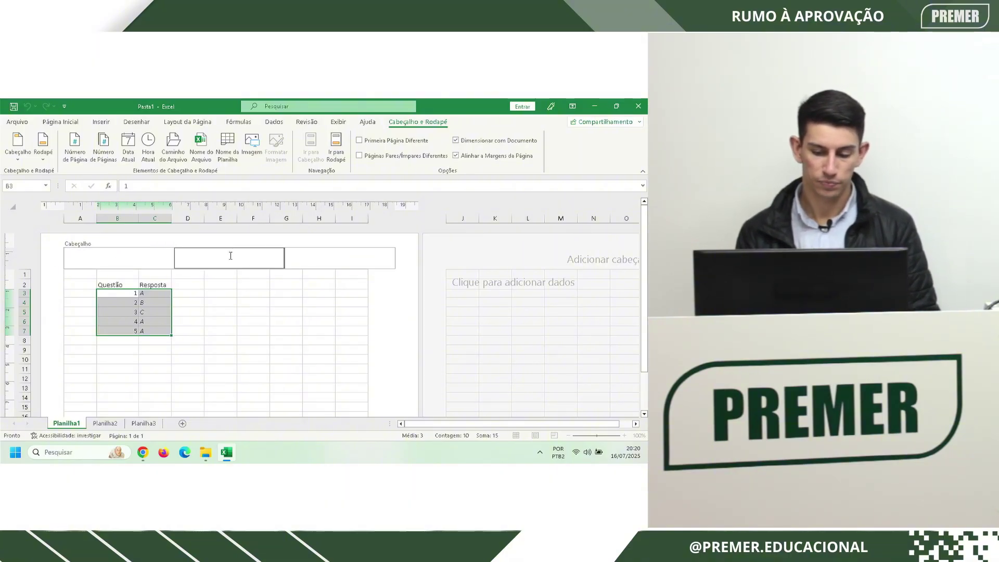
Leave the header, look at the footer area of the first page, and return to normal view
{"action": "left_click", "coordinate": [384, 280]}
{"action": "scroll", "coordinate": [312, 286], "scroll_direction": "down", "scroll_amount": 15}
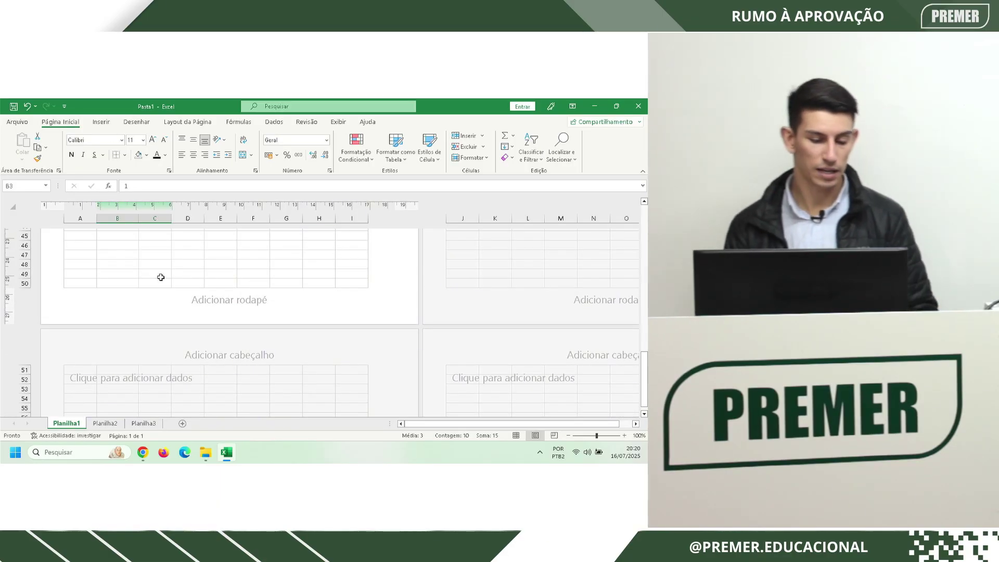
{"action": "scroll", "coordinate": [158, 277], "scroll_direction": "up", "scroll_amount": 15}
{"action": "left_click", "coordinate": [516, 435]}
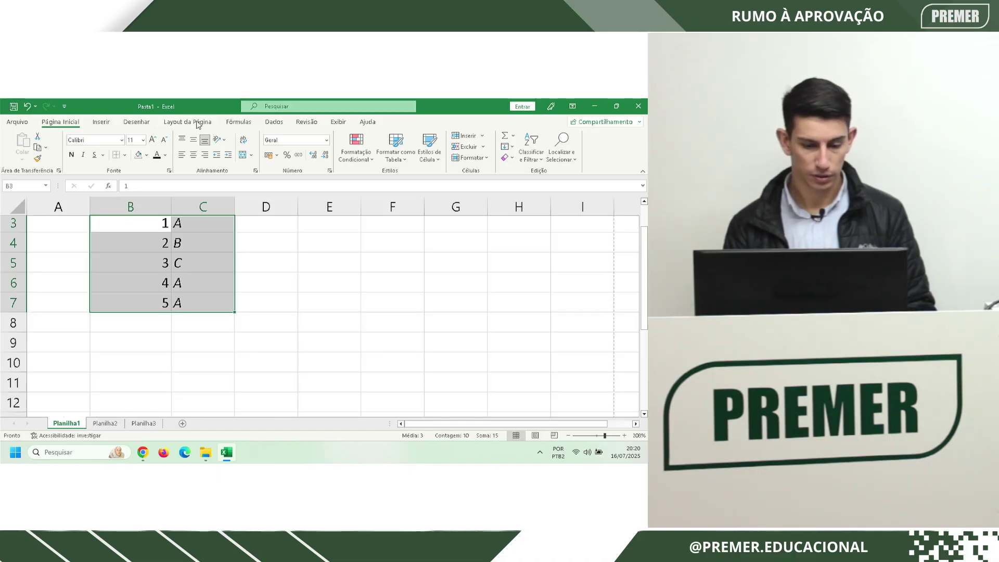
Look through the WordArt styles, signature line options and object types without inserting anything
{"action": "left_click", "coordinate": [101, 121]}
{"action": "left_click", "coordinate": [579, 147]}
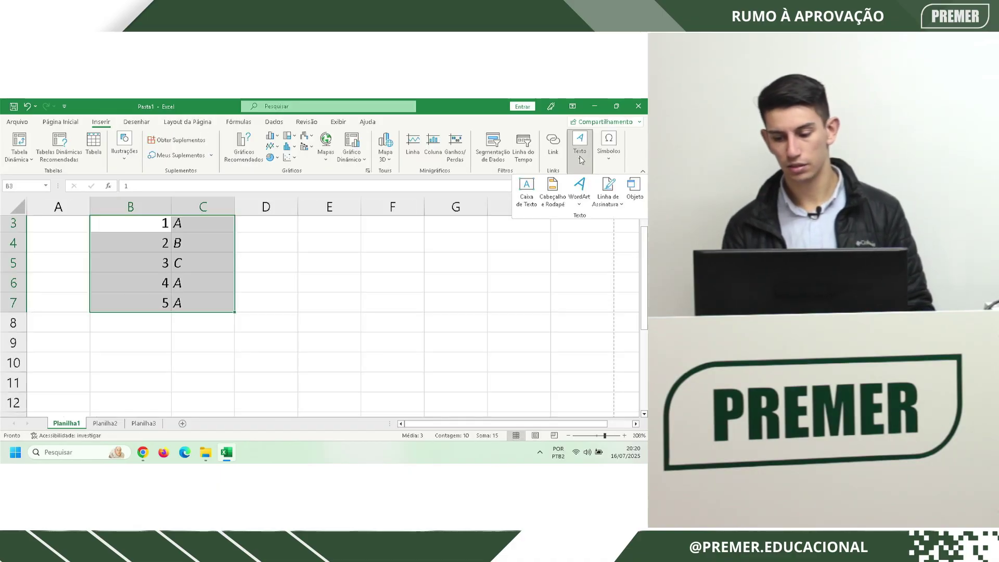
{"action": "left_click", "coordinate": [579, 193]}
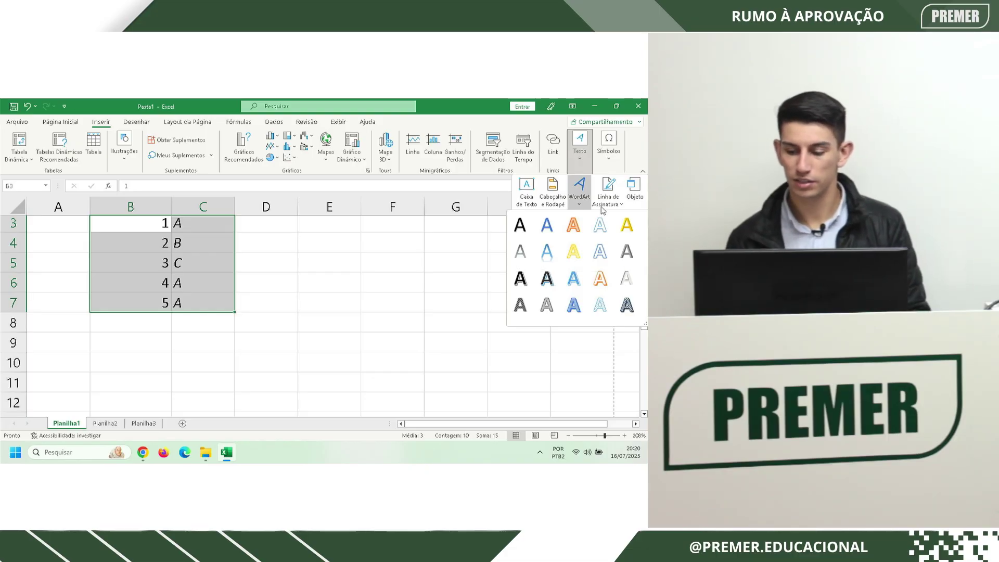
{"action": "left_click", "coordinate": [622, 208]}
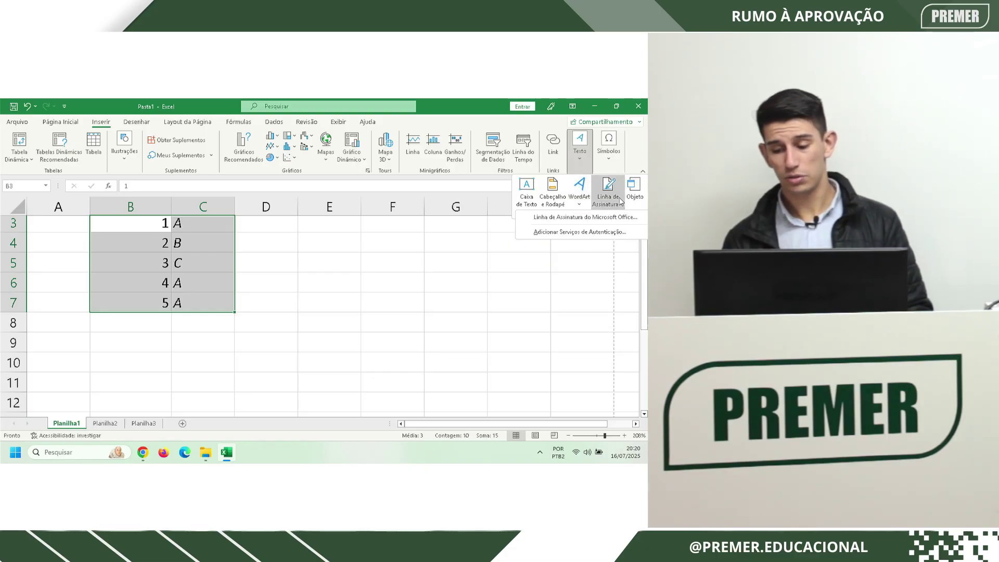
{"action": "left_click", "coordinate": [634, 187]}
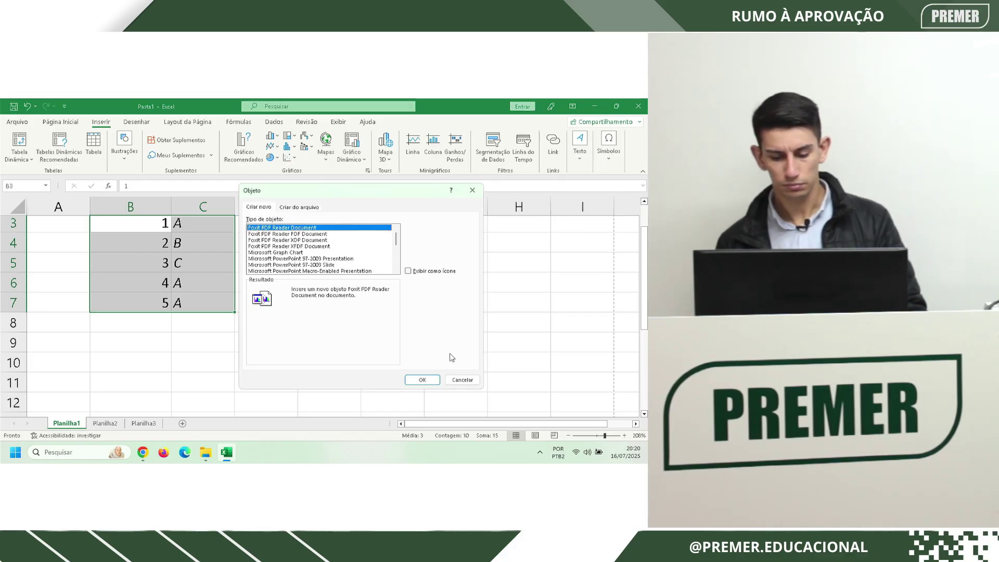
{"action": "left_click", "coordinate": [462, 379]}
Look through the built-in equations without inserting one, and select cell D3
{"action": "left_click", "coordinate": [608, 150]}
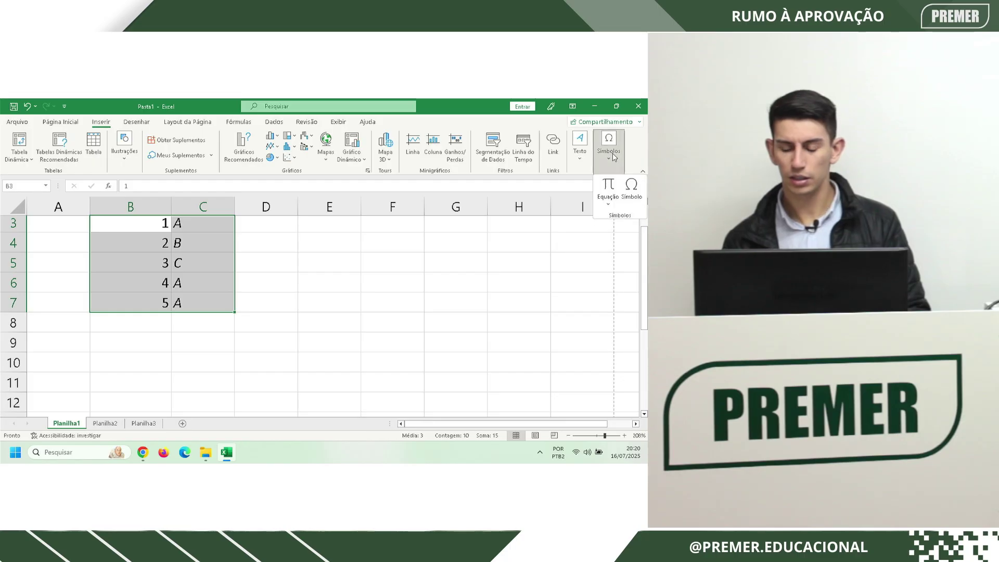
{"action": "left_click", "coordinate": [615, 198]}
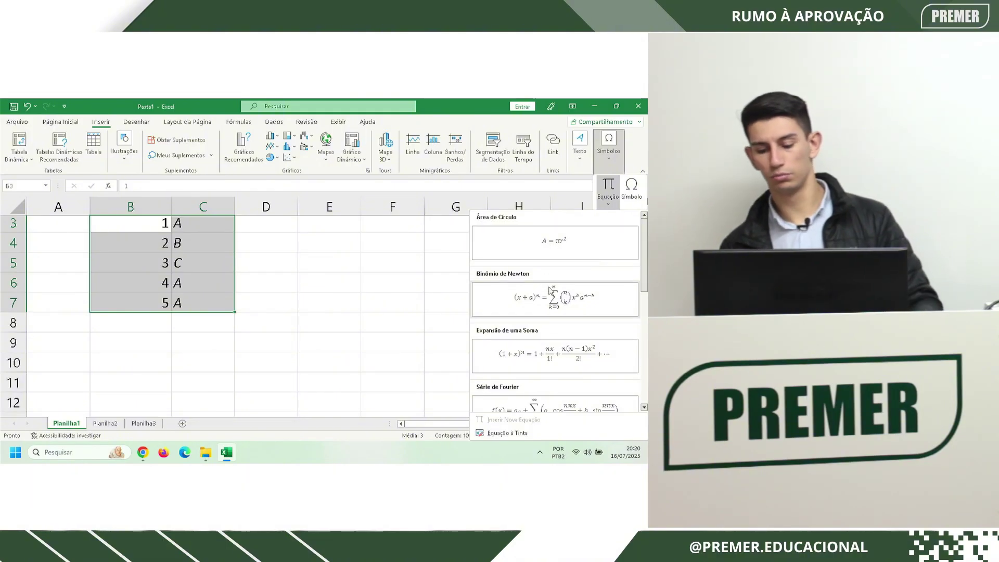
{"action": "scroll", "coordinate": [542, 294], "scroll_direction": "down", "scroll_amount": 5}
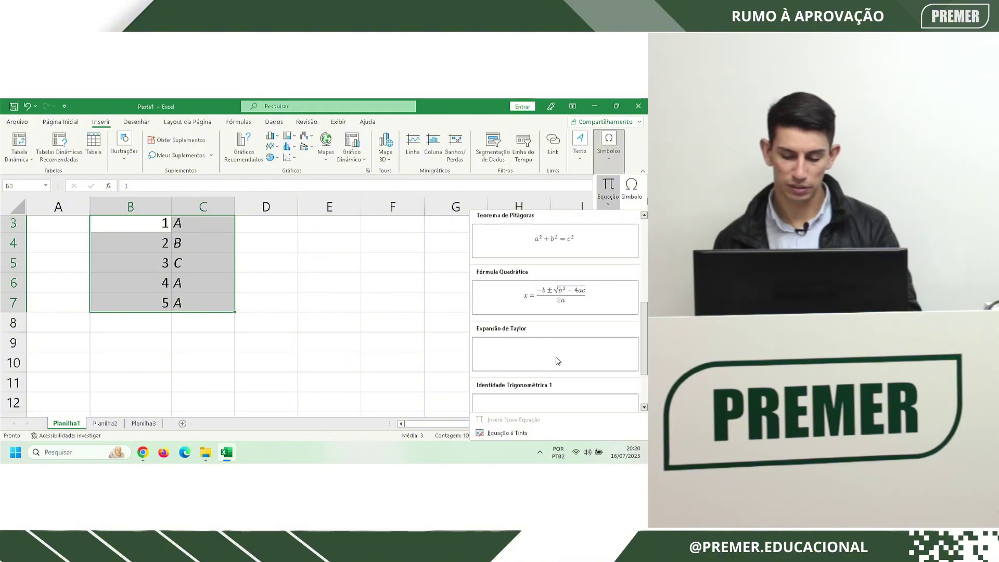
{"action": "scroll", "coordinate": [558, 360], "scroll_direction": "down", "scroll_amount": 2}
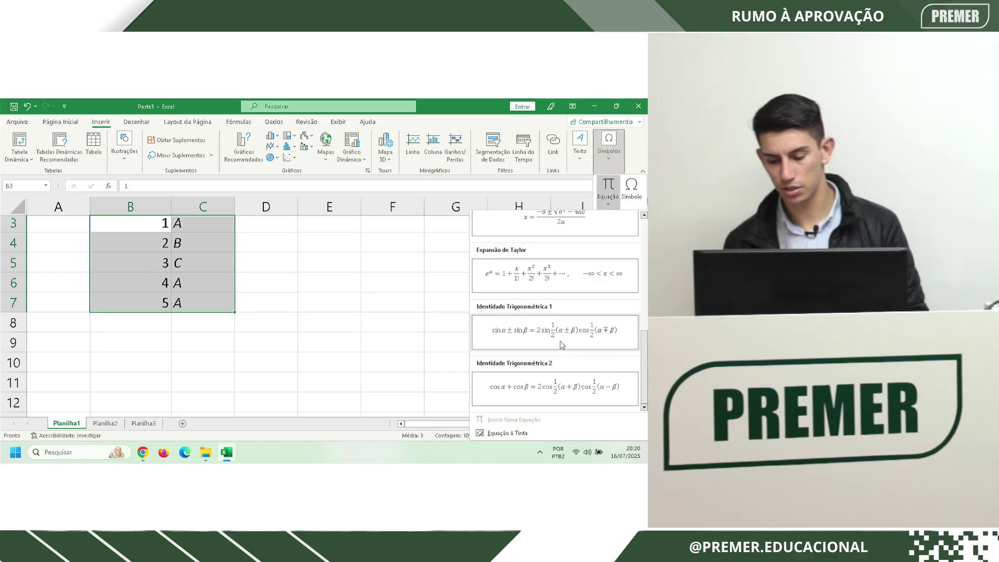
{"action": "scroll", "coordinate": [555, 372], "scroll_direction": "up", "scroll_amount": 8}
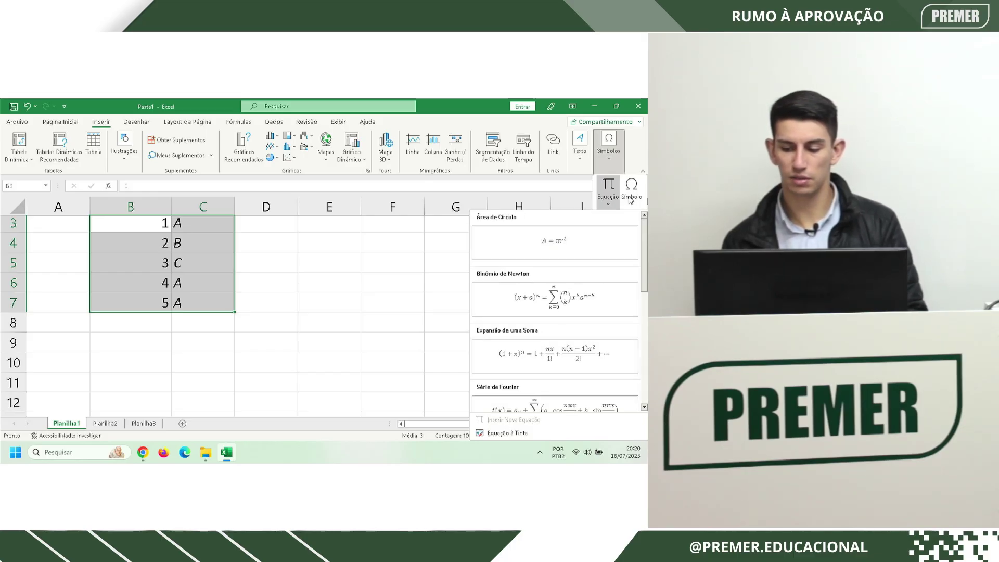
{"action": "key", "text": "Escape"}
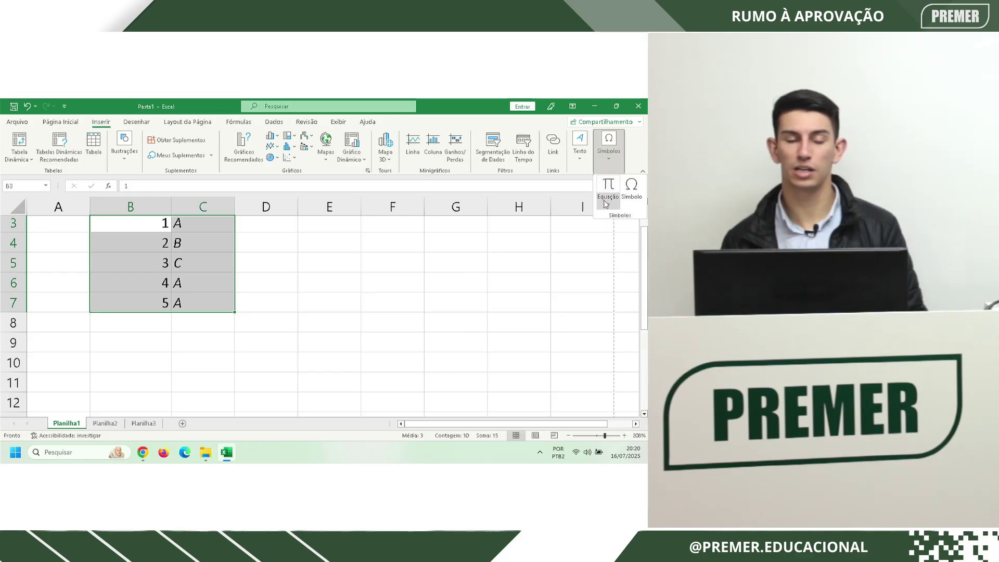
{"action": "key", "text": "Escape"}
{"action": "scroll", "coordinate": [198, 290], "scroll_direction": "up", "scroll_amount": 1}
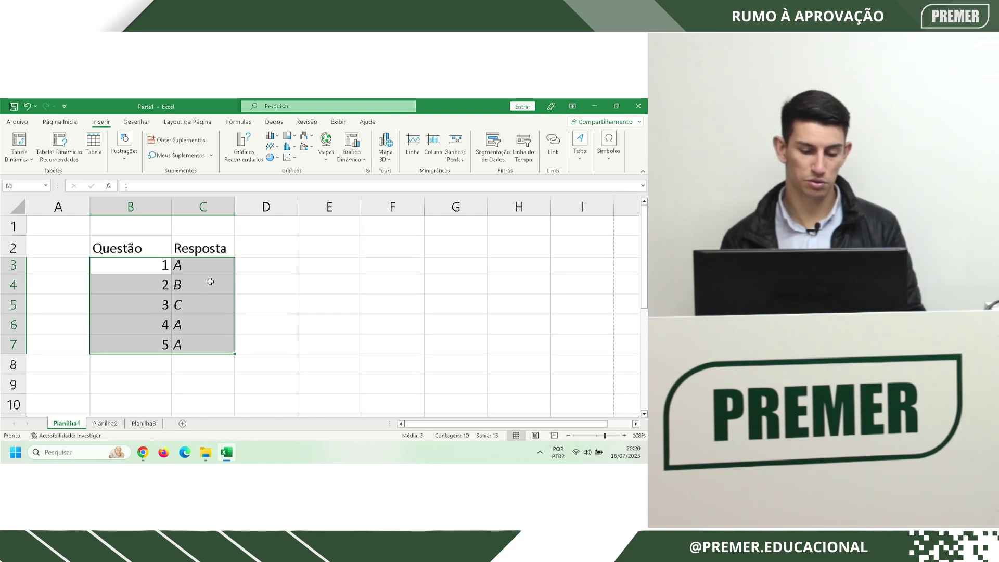
{"action": "left_click", "coordinate": [264, 262]}
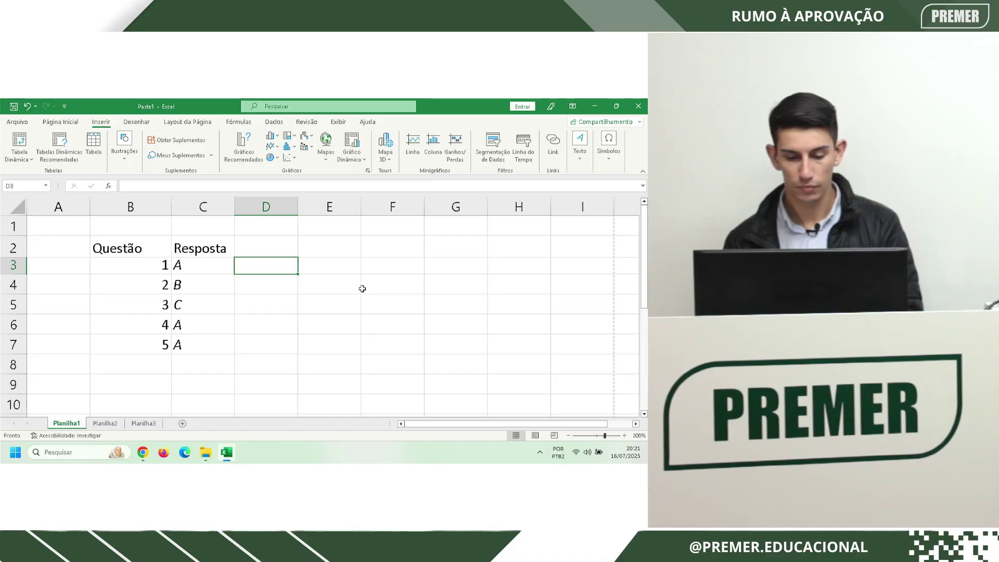
Switch to the presentation's Guia Inserir slide to review the Tabelas, Ilustrações, Gráficos and Símbolos summary
{"action": "key", "text": "alt+Tab"}
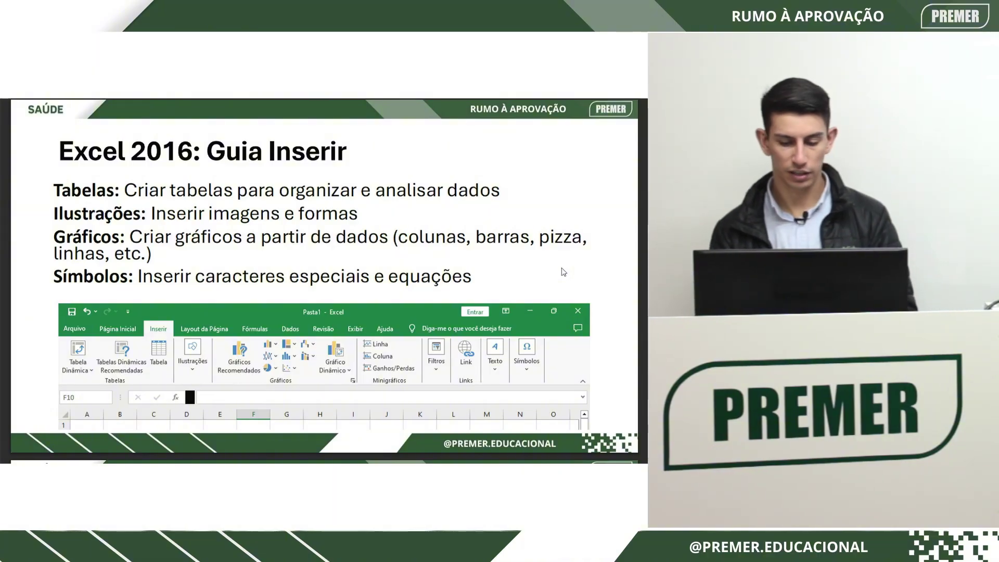
{"action": "key", "text": "alt+Tab"}
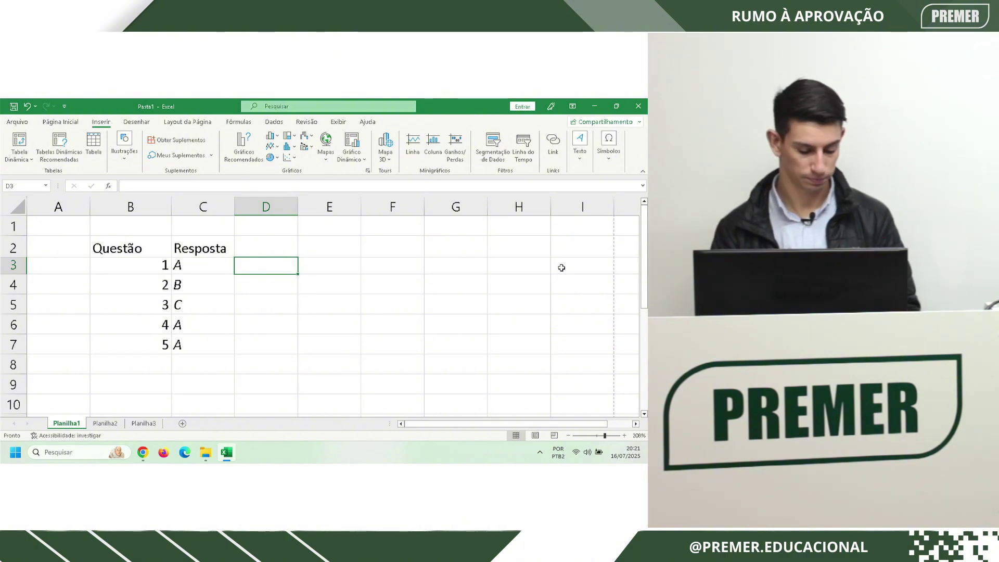
{"action": "key", "text": "alt+Tab"}
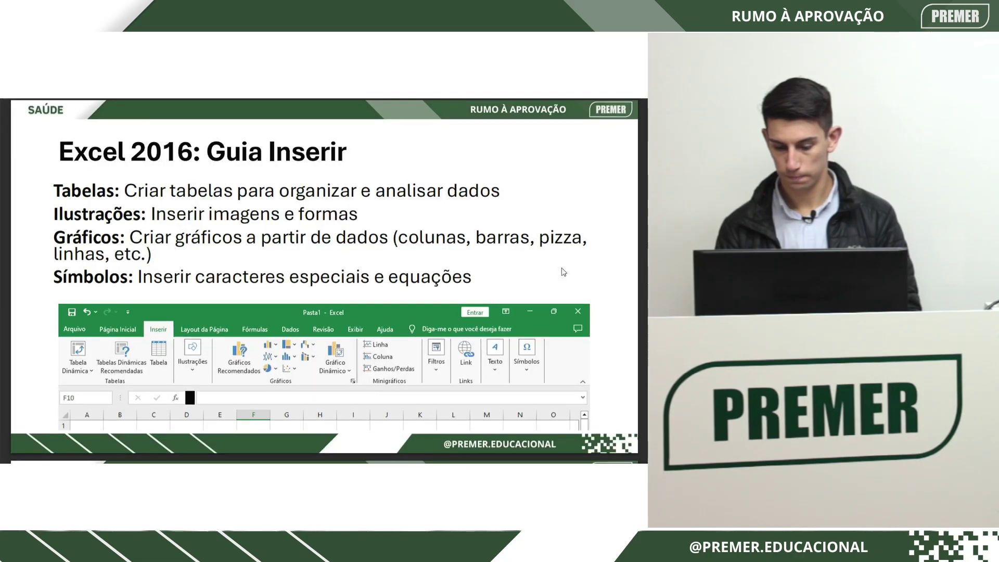
{"action": "key", "text": "alt+Tab"}
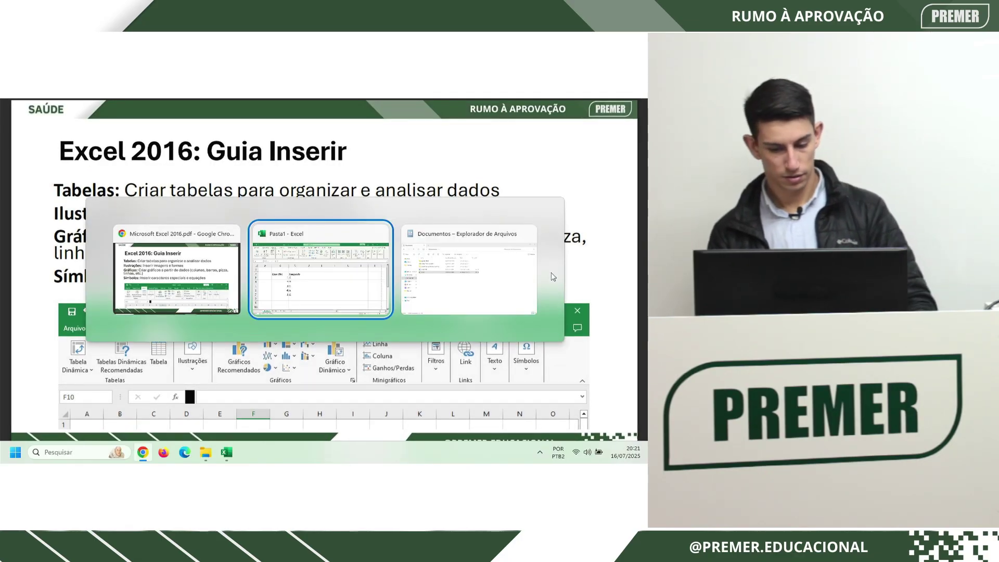
Exit the full-screen view of Microsoft Excel 2016.pdf and restart its presentation mode on the Guia Inserir slide
{"action": "key", "text": "Escape"}
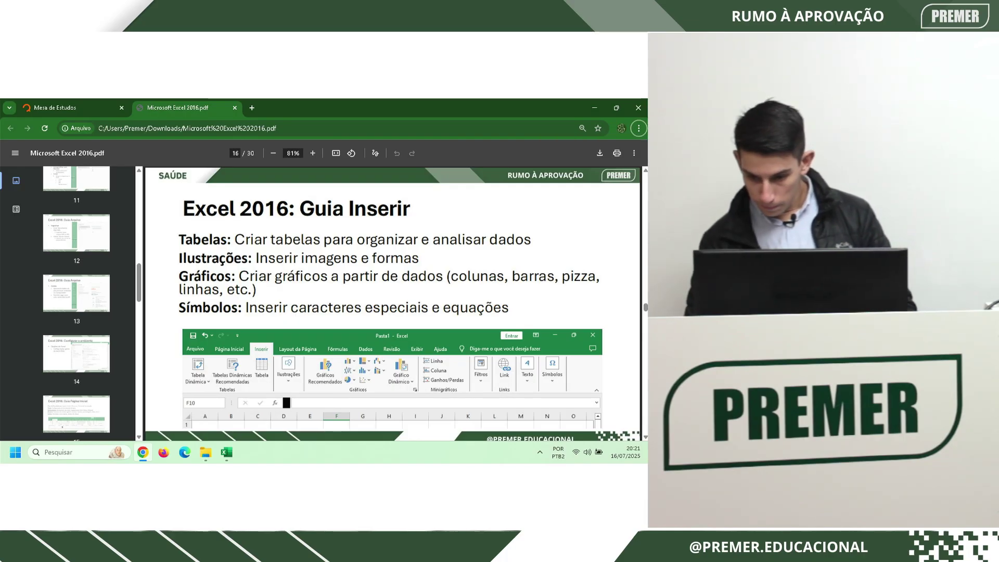
{"action": "left_click", "coordinate": [634, 154]}
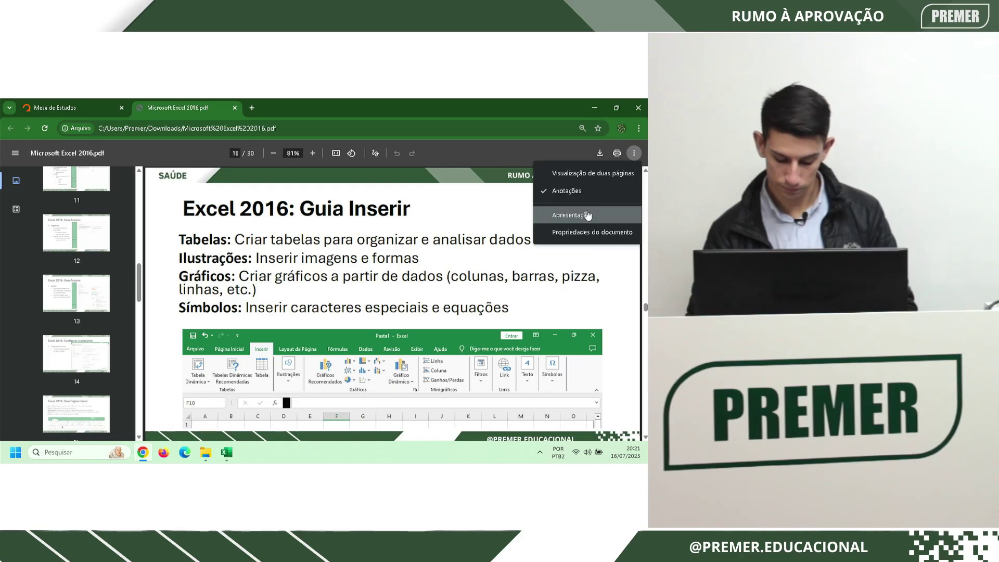
{"action": "left_click", "coordinate": [587, 215]}
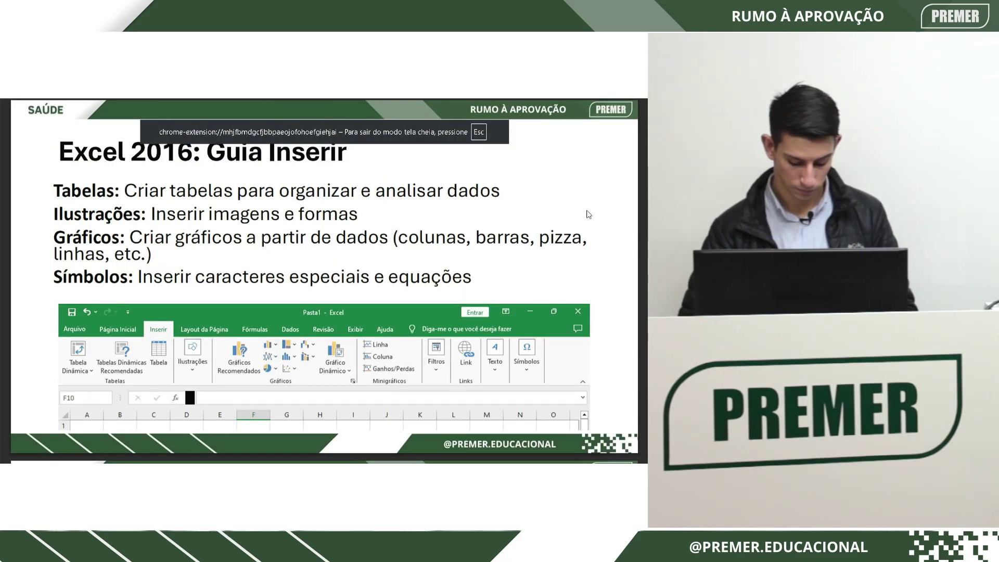